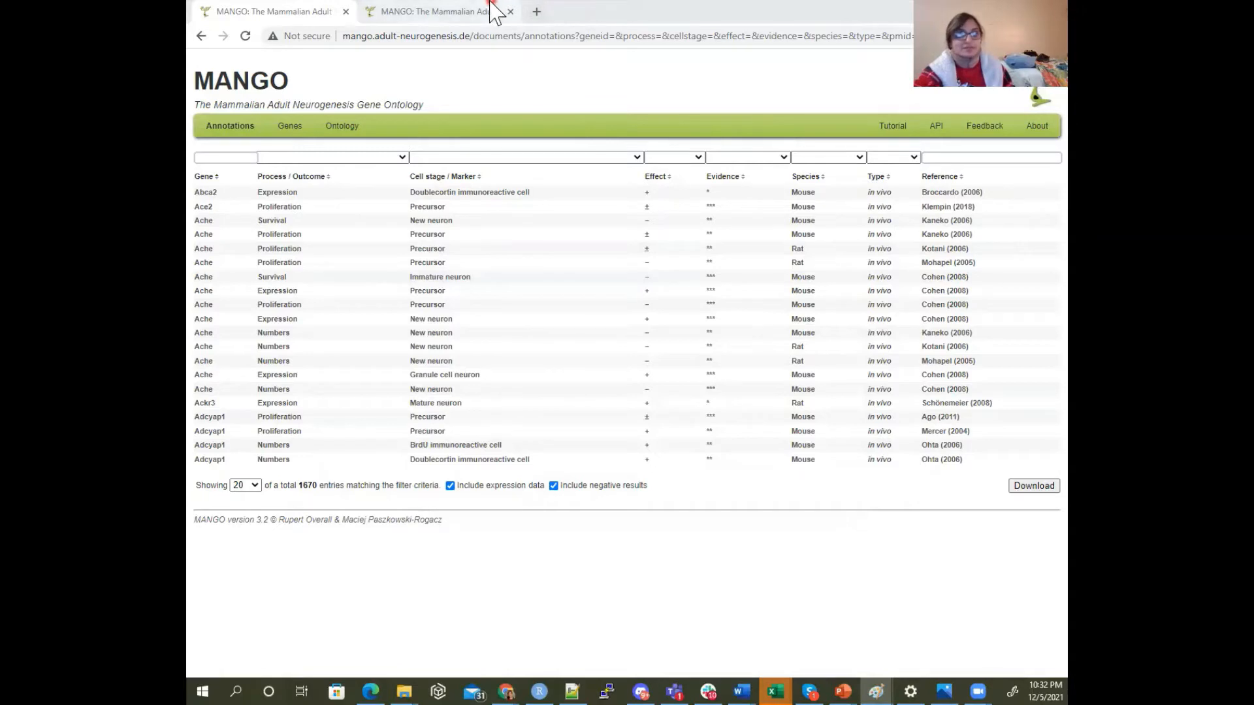
Switch from the MANGO page to g:Profiler and open the g:Orth orthology search
double_click(789, 16)
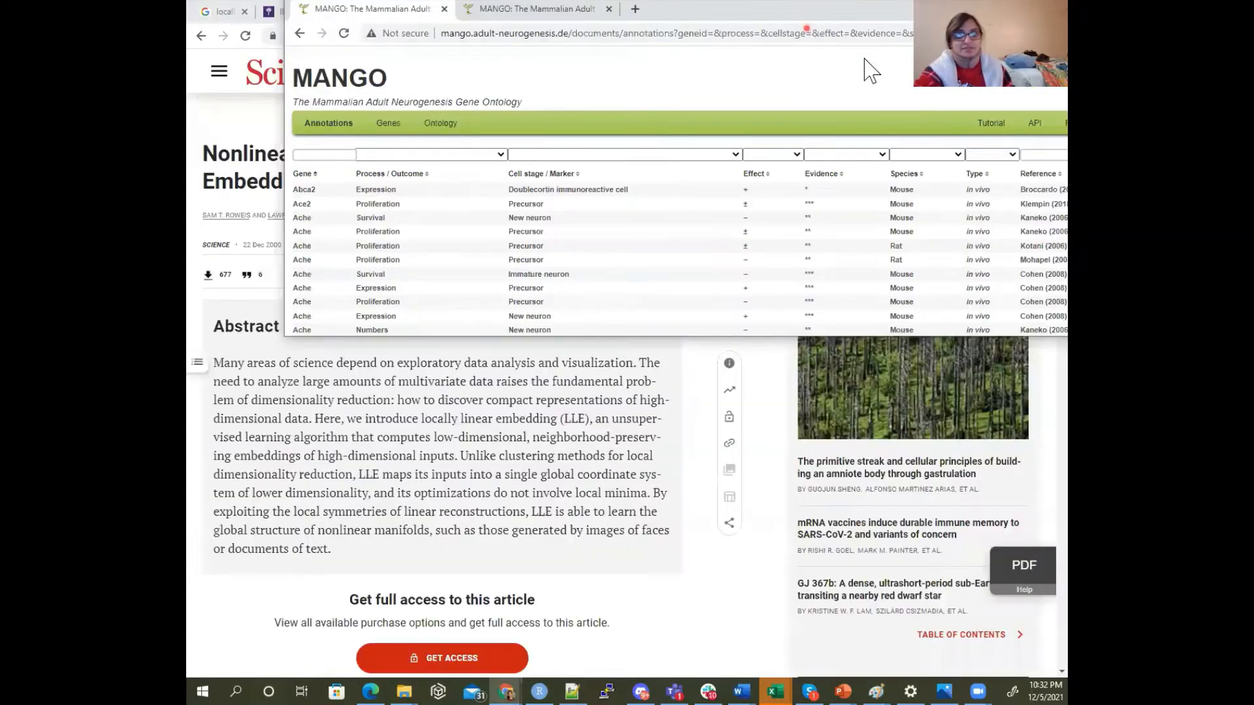
double_click(673, 11)
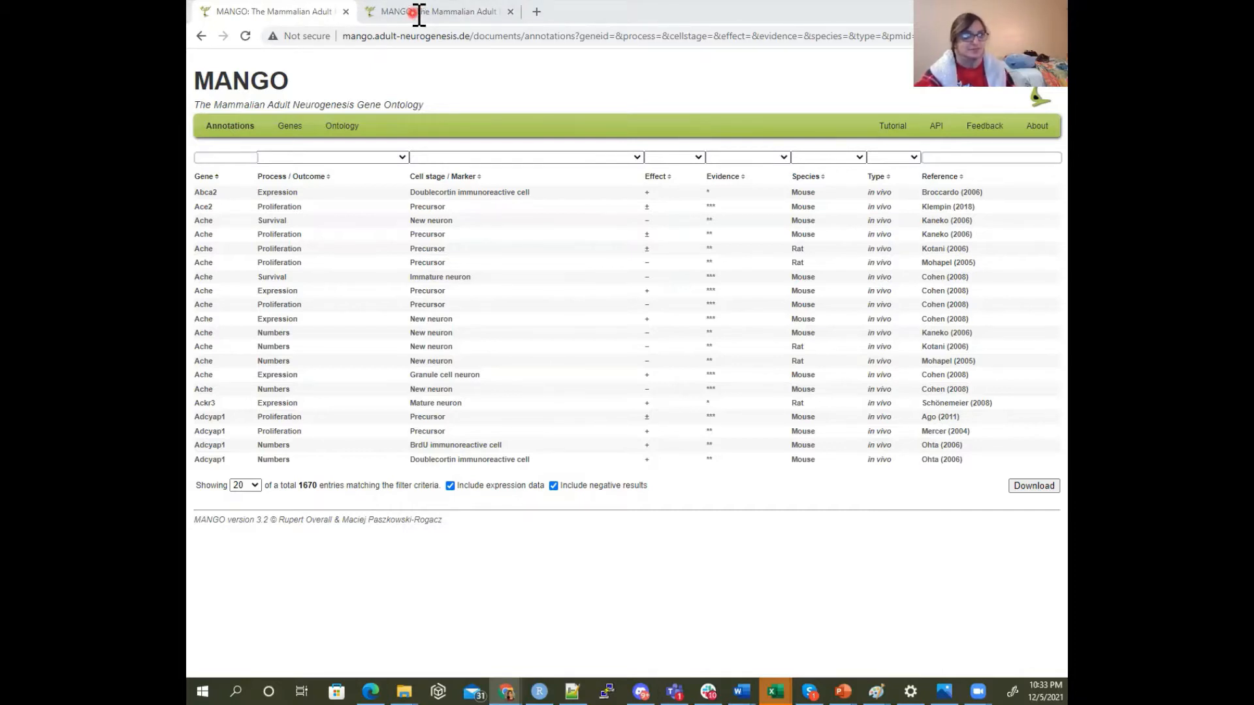
drag(419, 15, 420, 13)
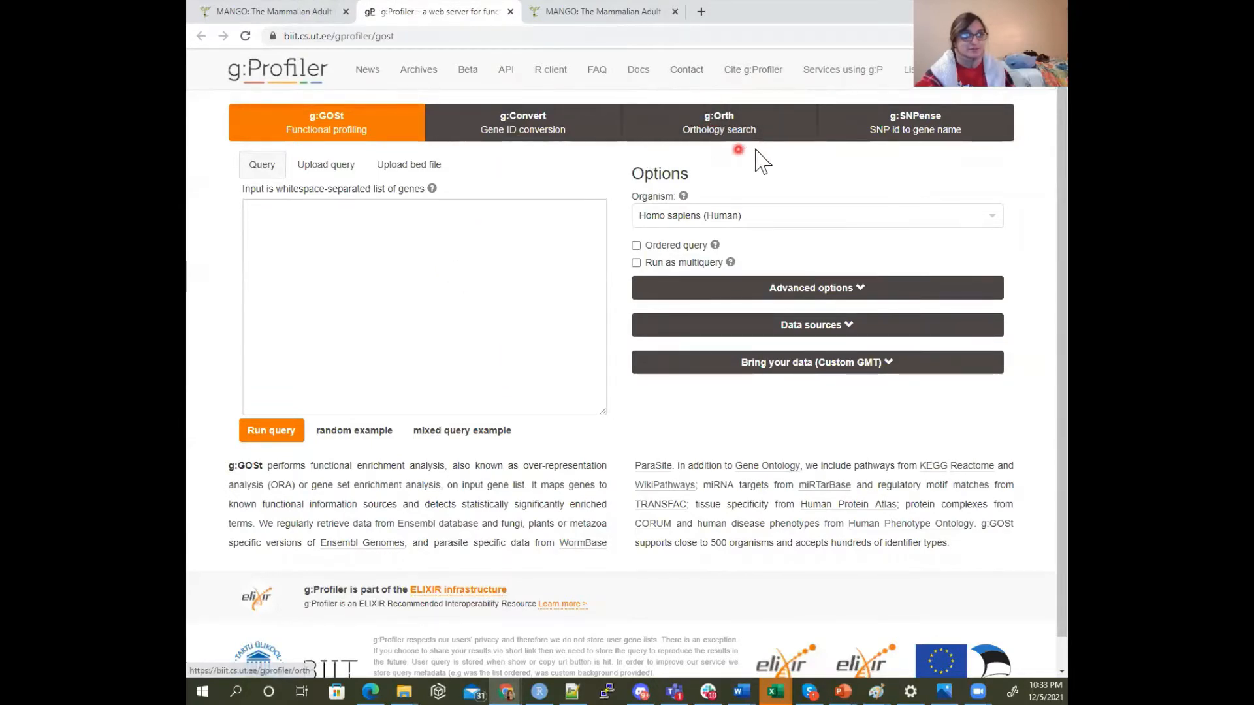
scroll(733, 124, up, 5)
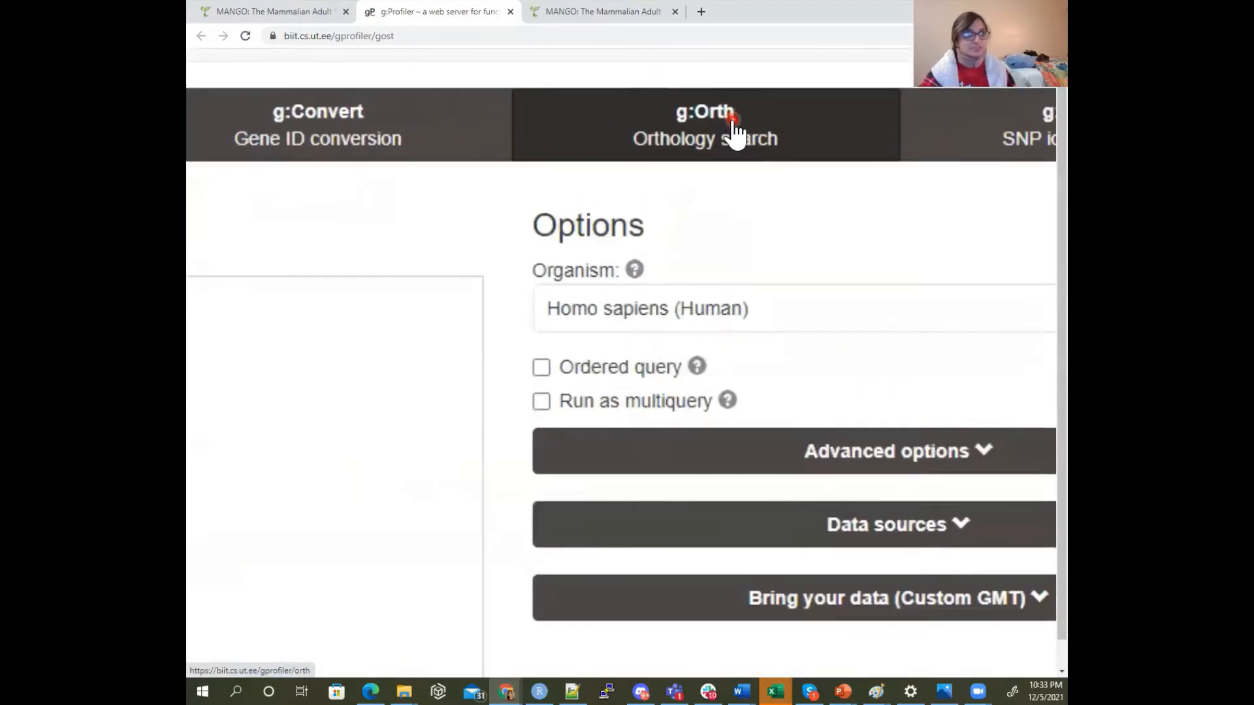
click(734, 158)
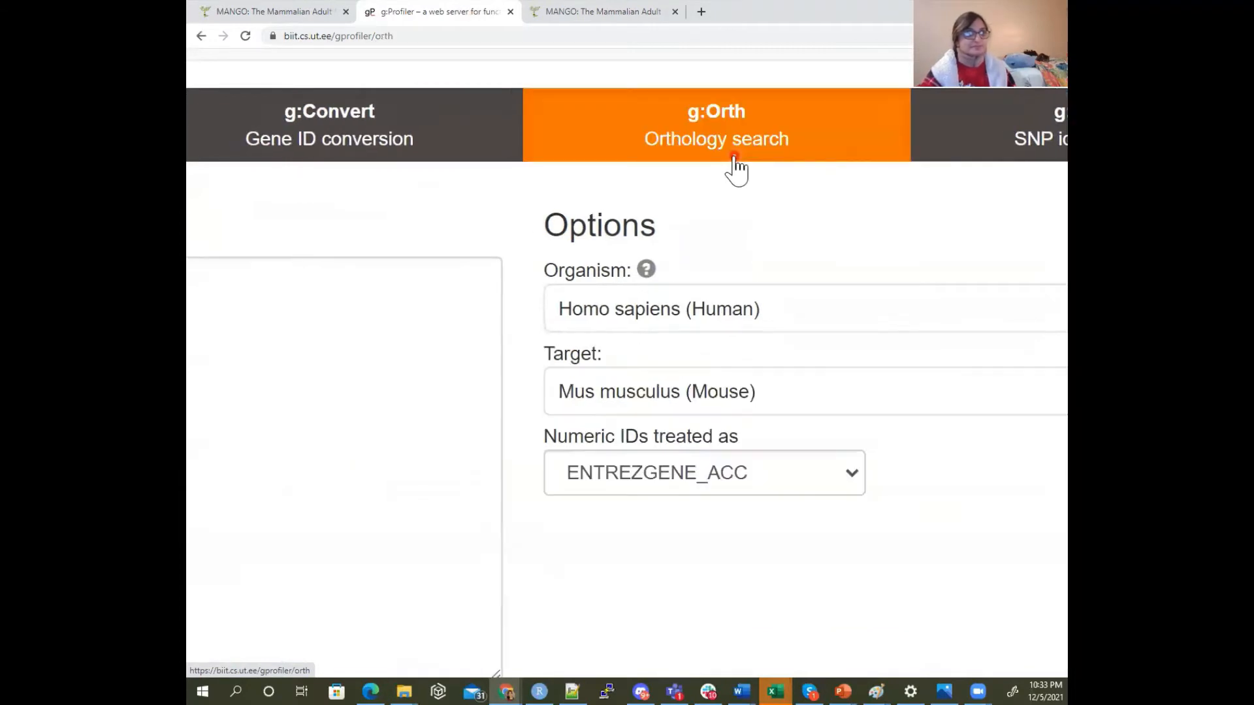
scroll(733, 166, down, 5)
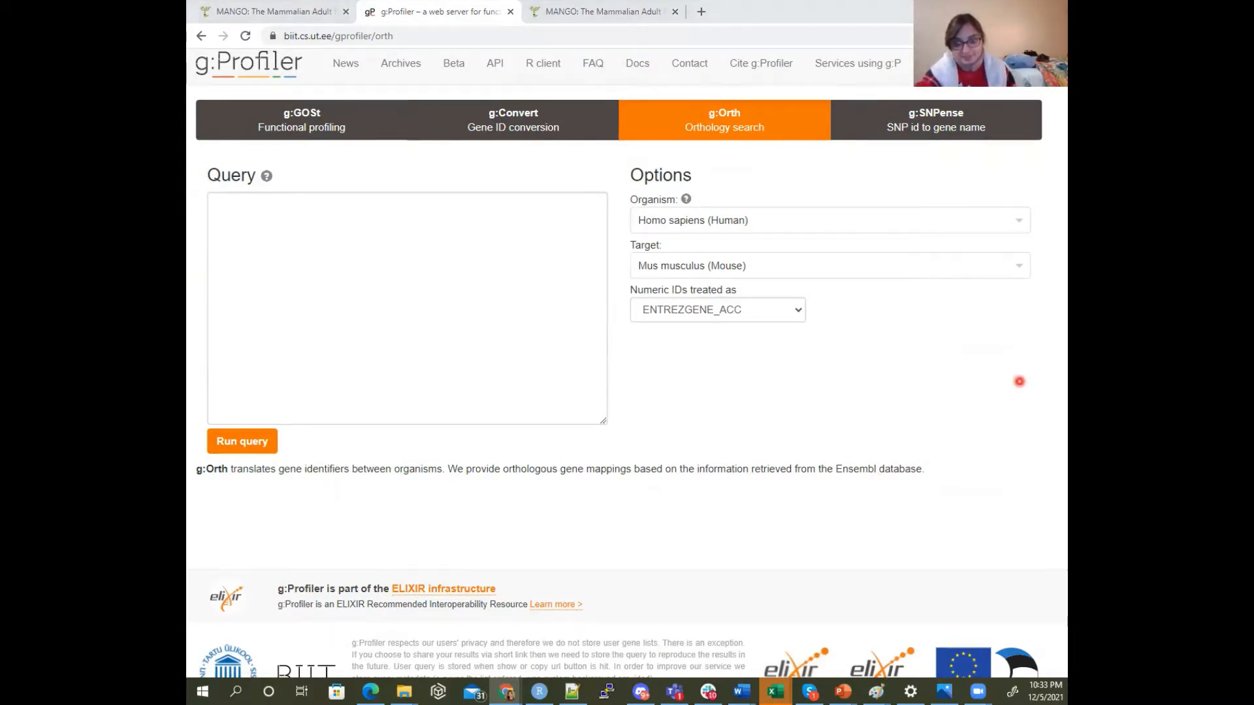
key(alt+Tab)
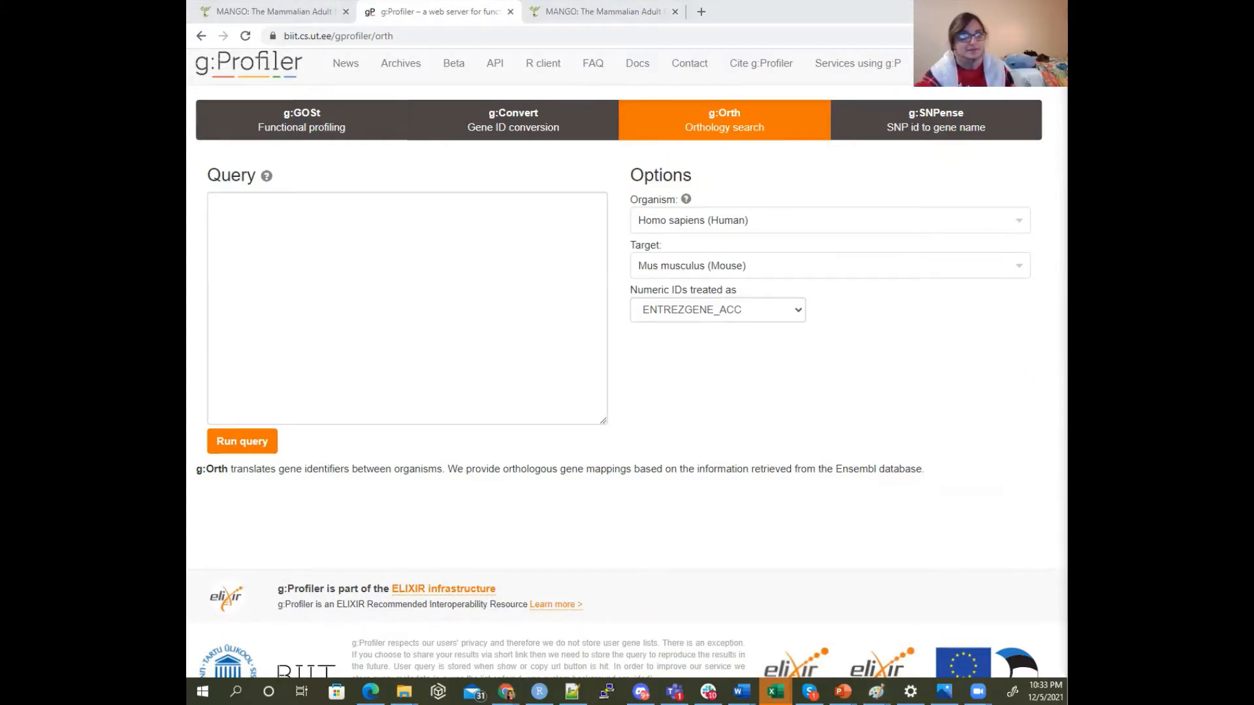
key(alt+Tab)
drag(492, 571, 597, 568)
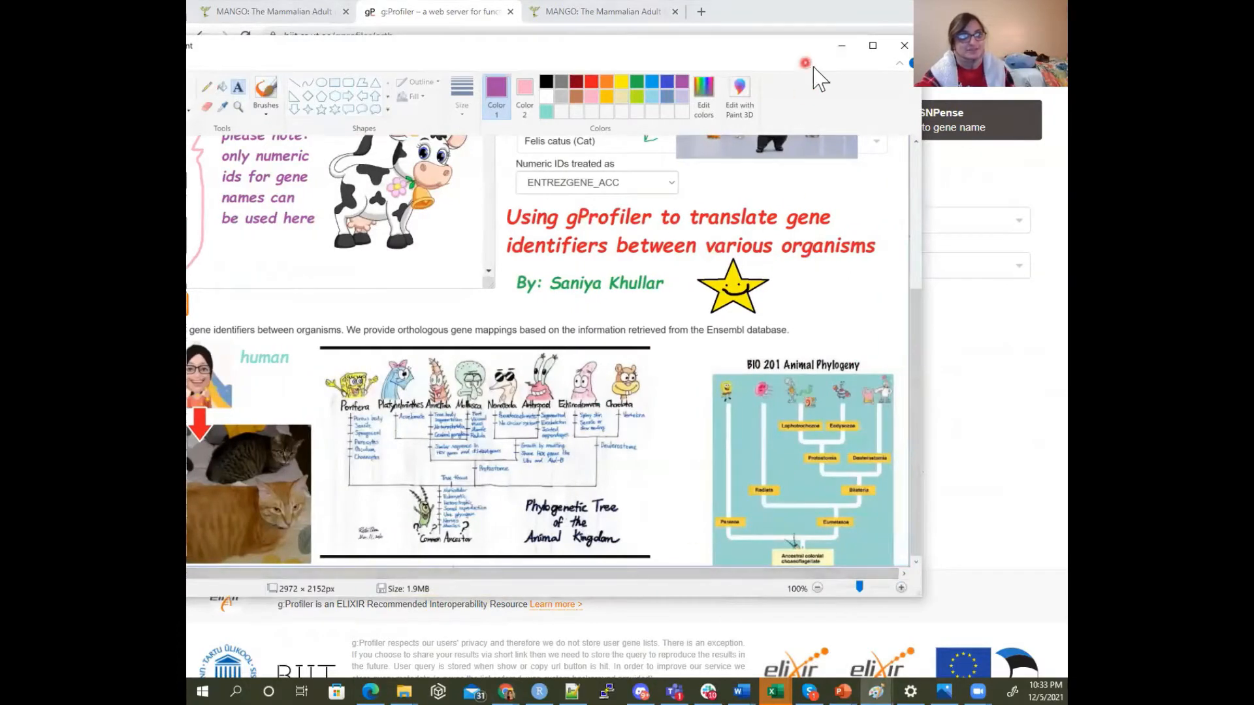
drag(796, 45, 796, 48)
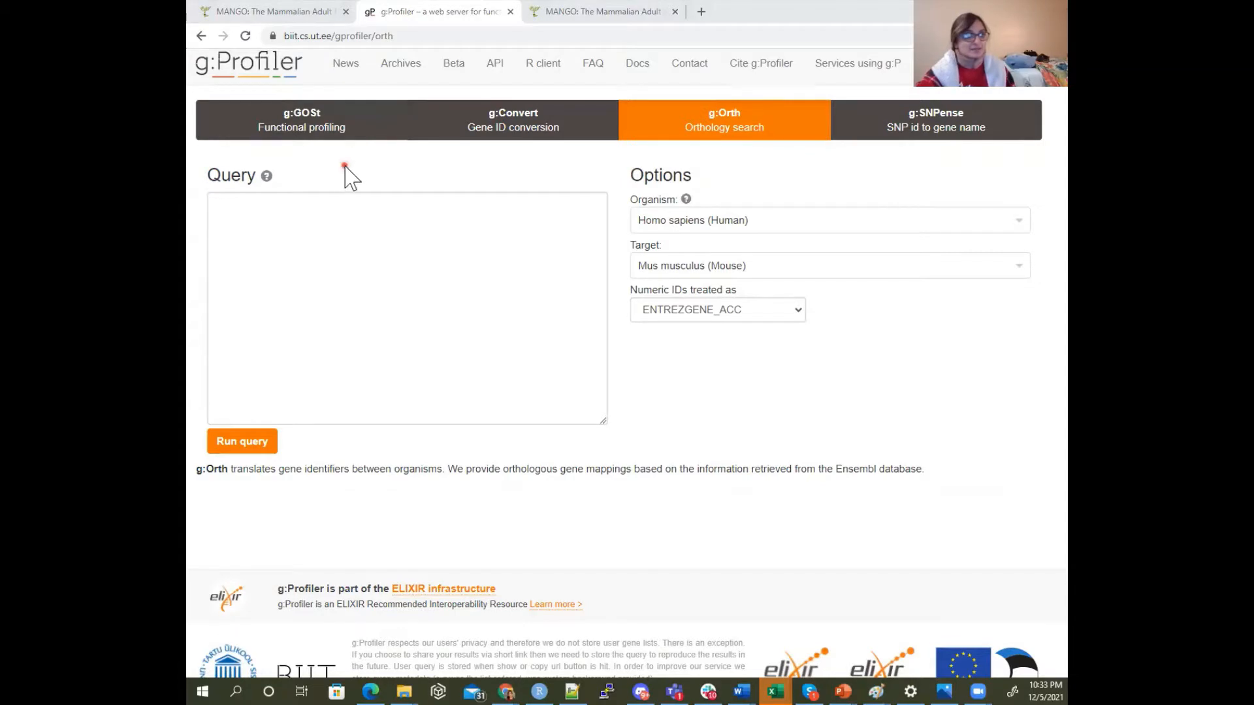
Set the target organism to Felis catus (Cat) and treat numeric IDs as ENTREZGENE_ACC
click(734, 266)
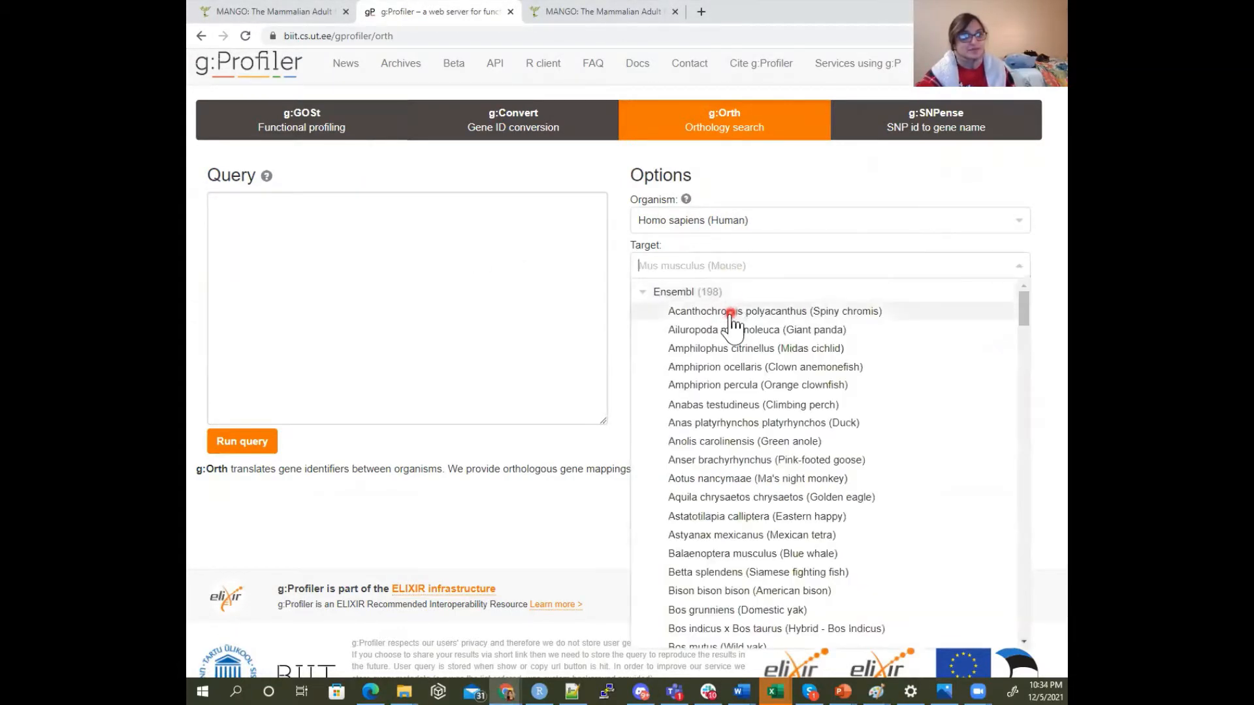
scroll(734, 307, down, 7)
scroll(734, 330, down, 3)
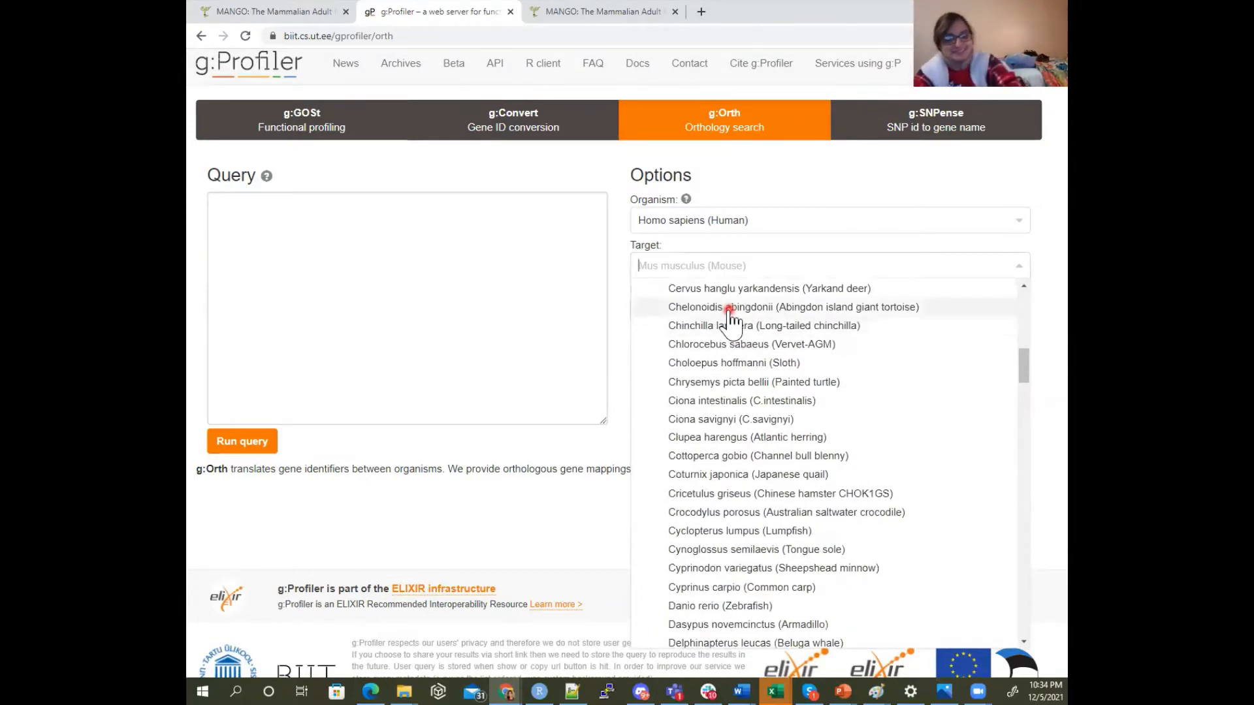
text(cat)
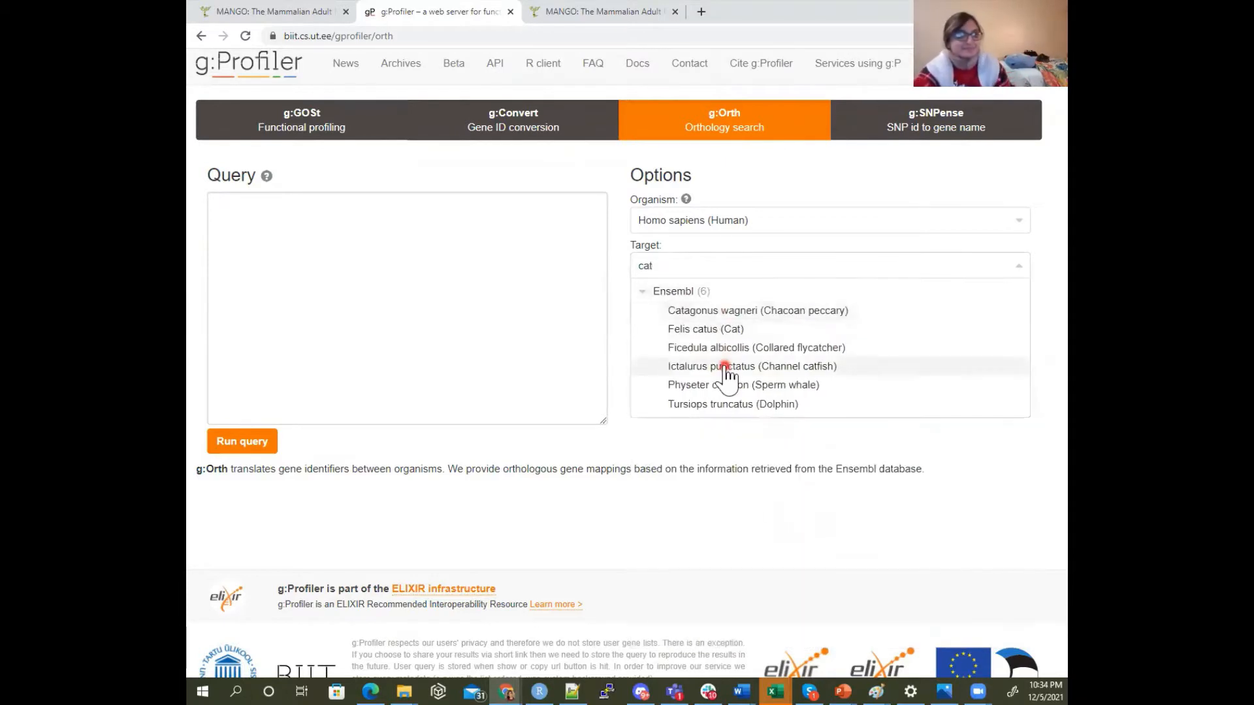
click(717, 329)
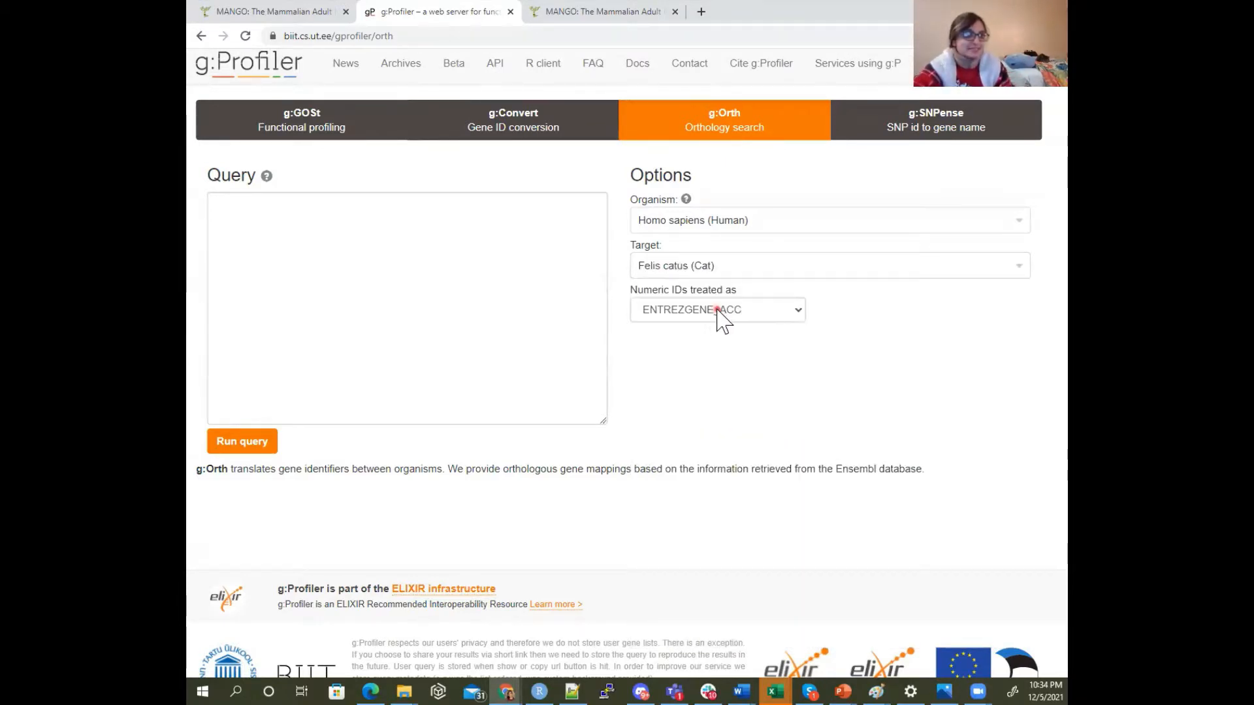
click(717, 310)
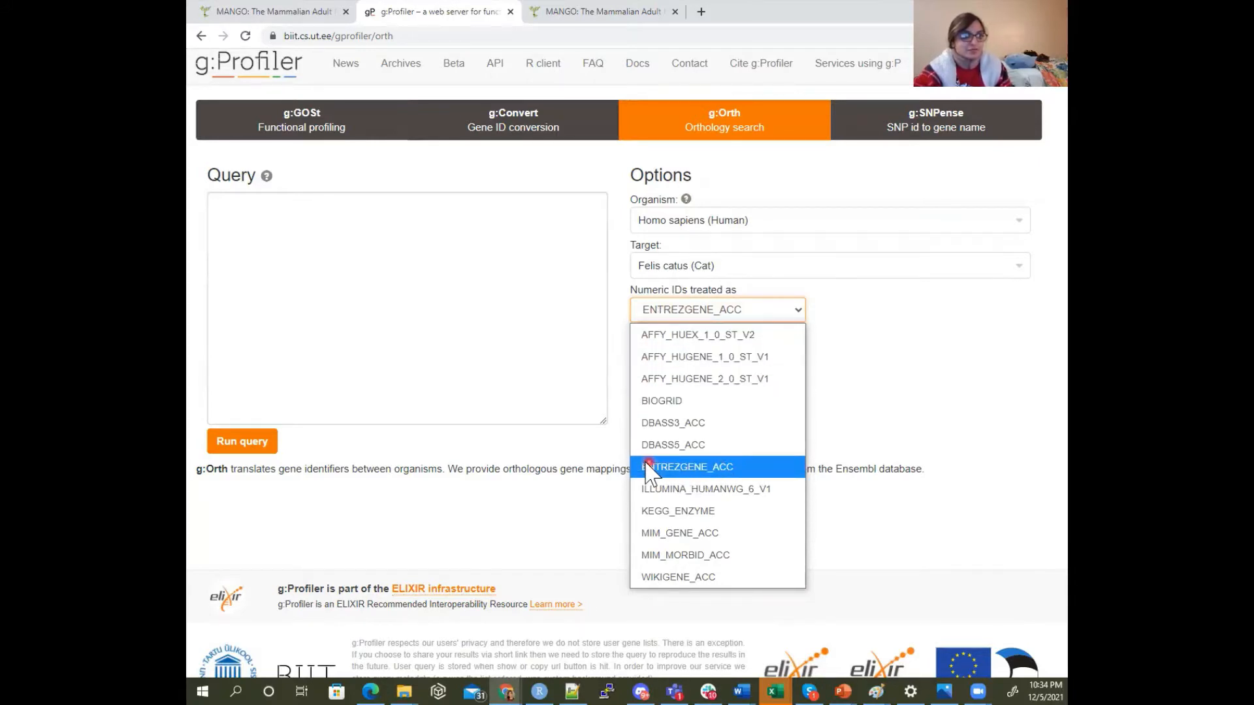
click(697, 476)
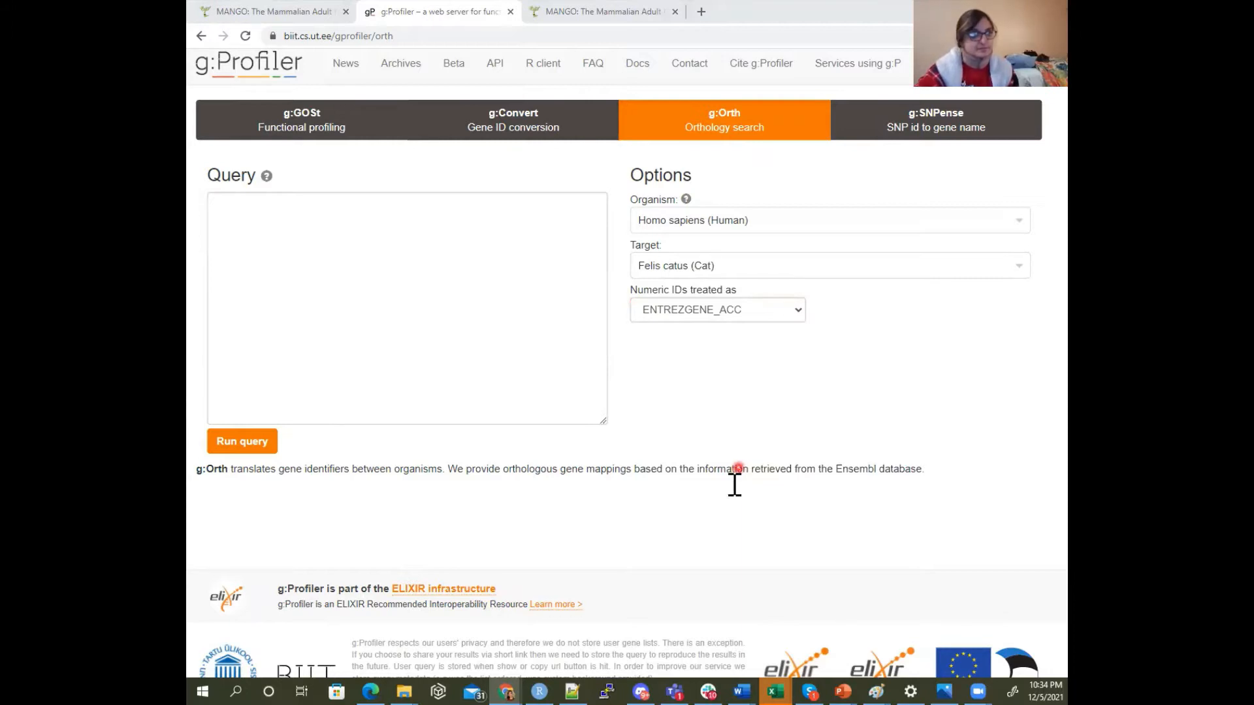
Switch to the GeneCards page for APOE and examine its external IDs: NCBI Entrez Gene, Ensembl, OMIM and UniProtKB/Swiss-Prot
key(alt+Tab)
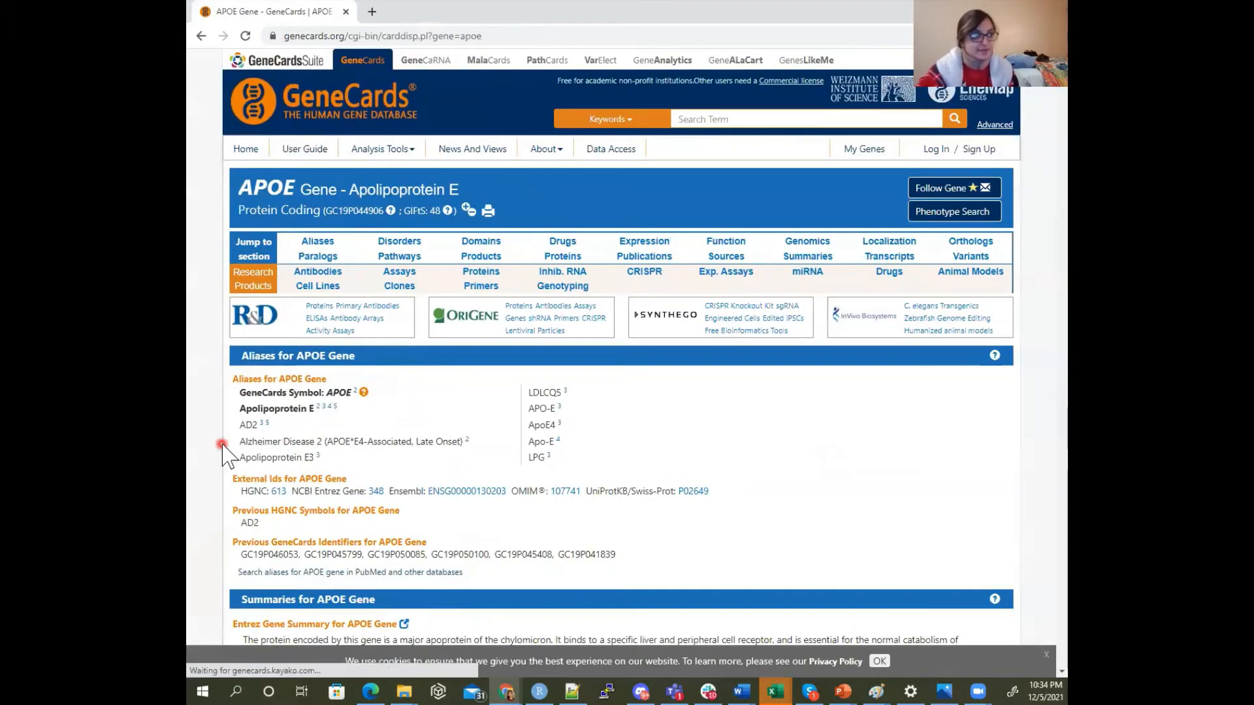
drag(299, 491, 355, 495)
click(353, 495)
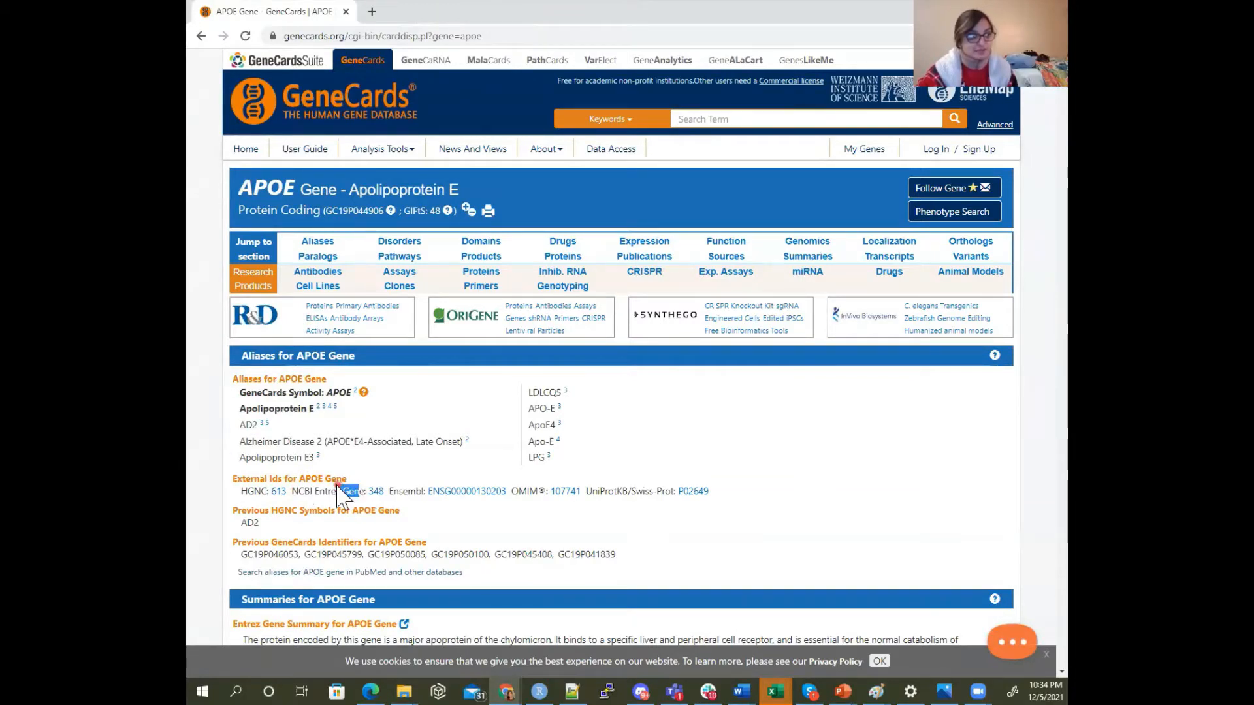
double_click(402, 491)
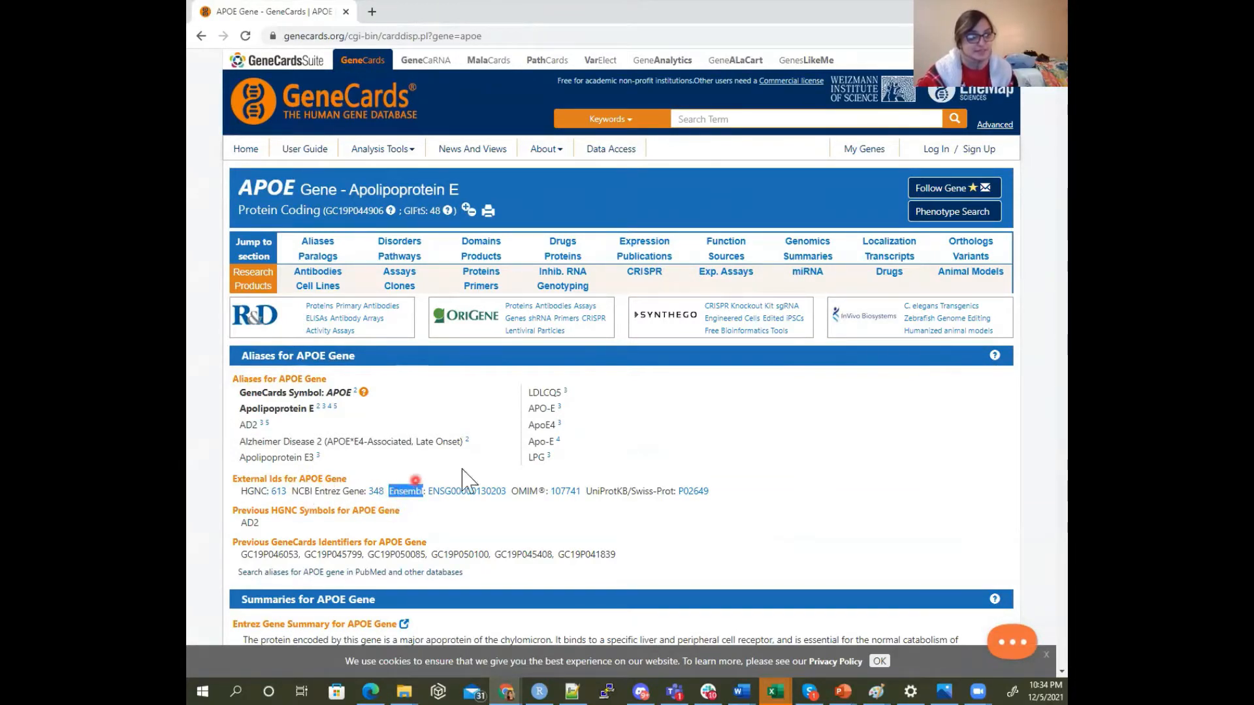
double_click(519, 492)
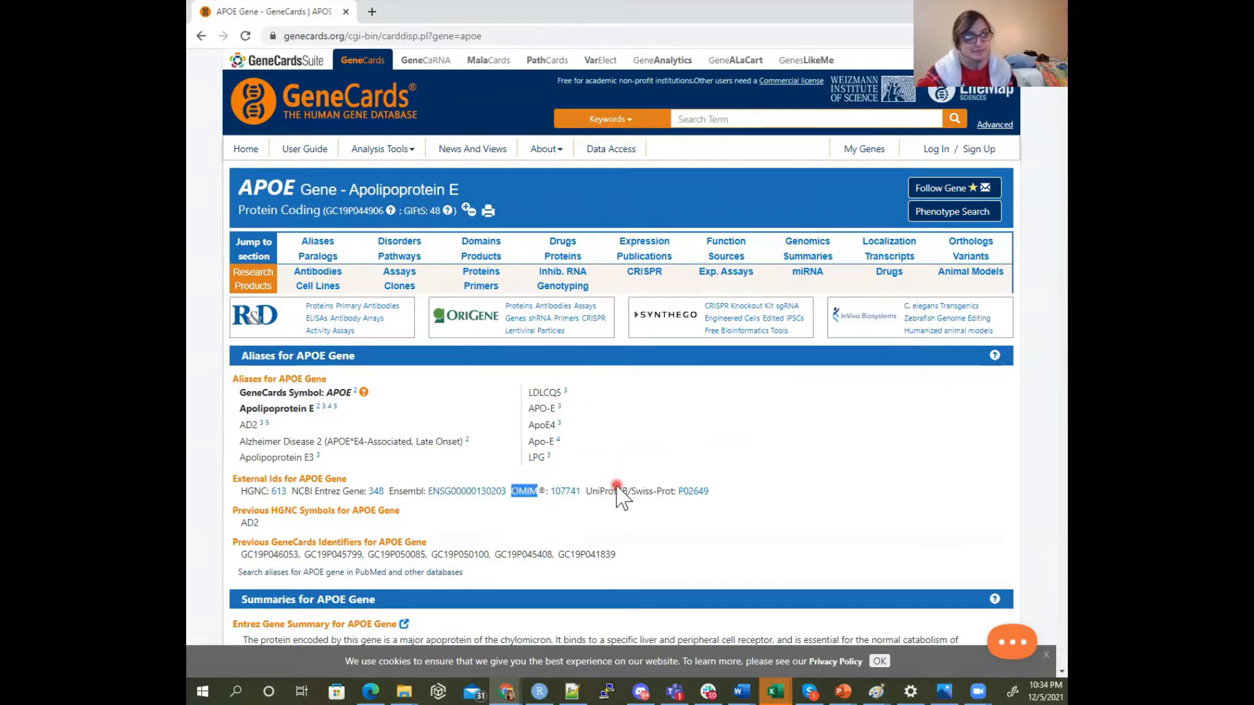
drag(590, 493, 630, 490)
click(641, 492)
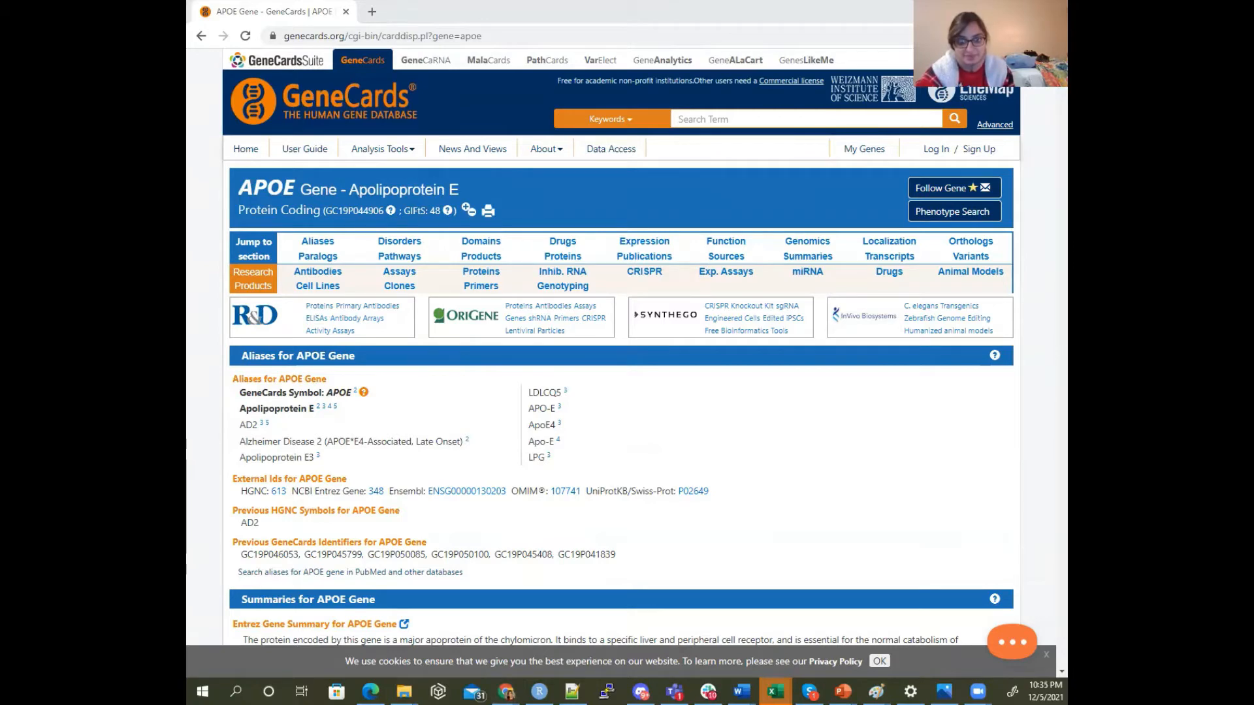
Switch to the human gene to Entrez ID workbook in Excel and fit the entrezID column's width to its contents
drag(1068, 327, 730, 1)
click(341, 329)
scroll(339, 353, up, 4)
middle_click(335, 333)
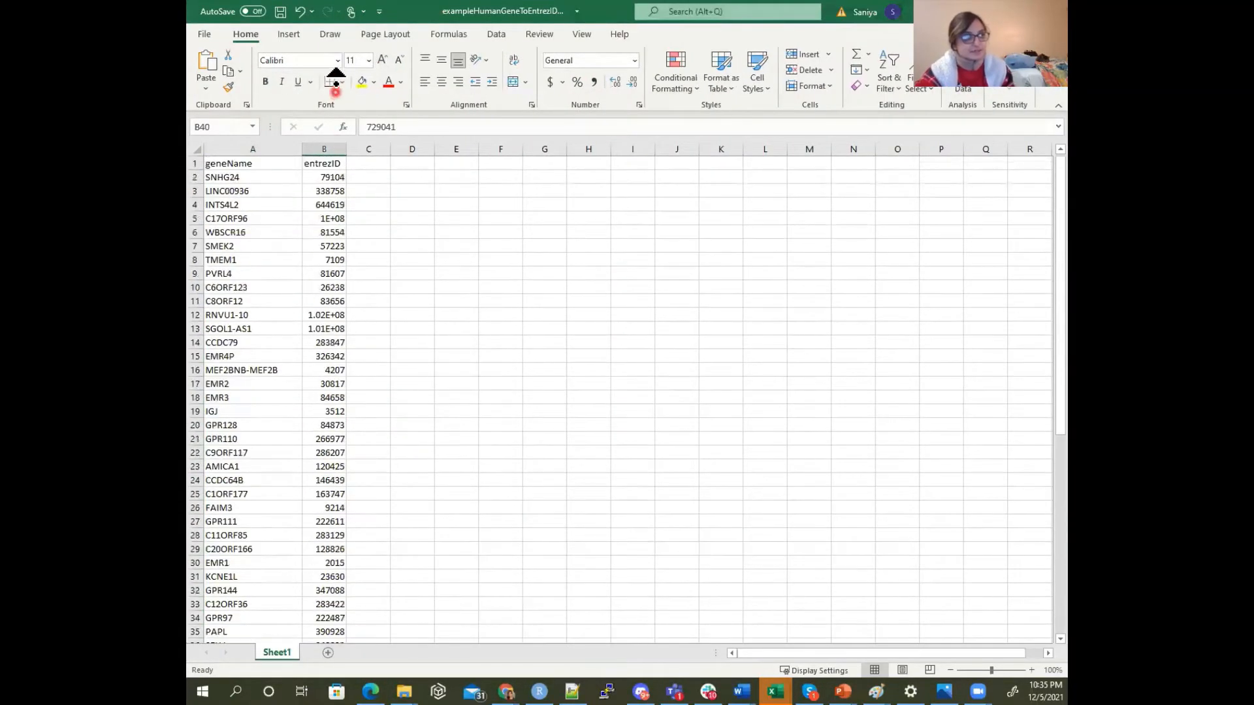
click(281, 181)
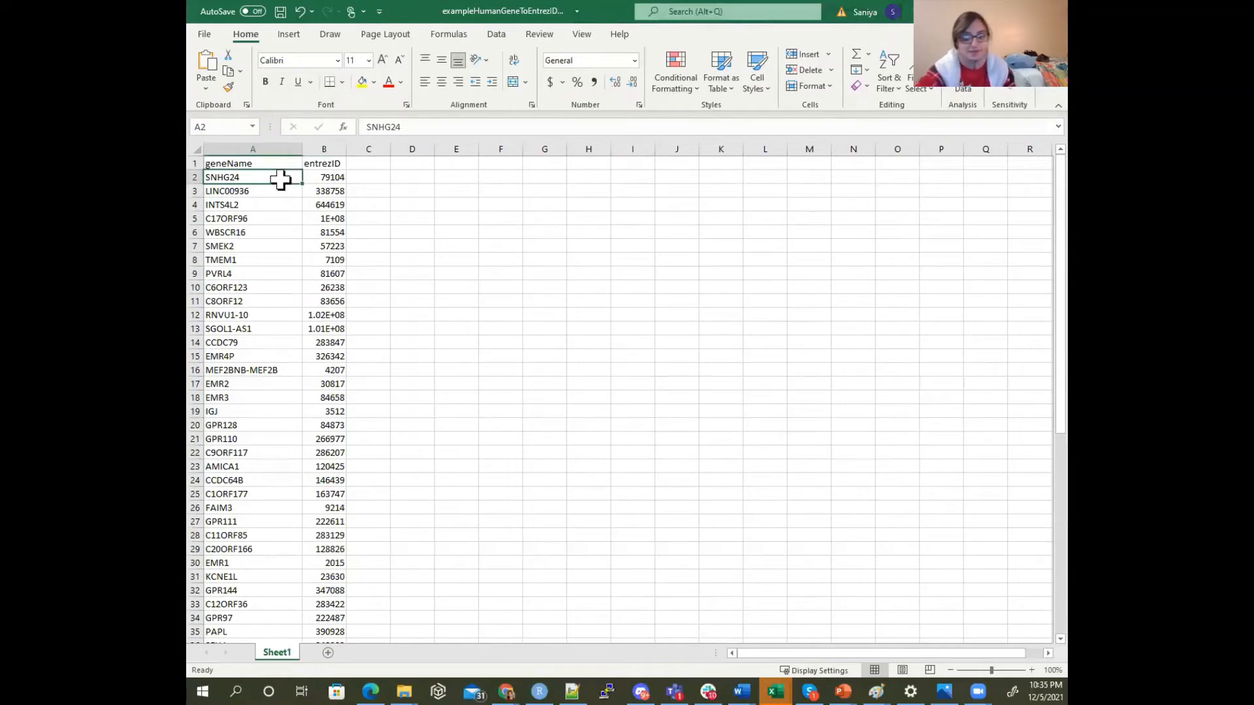
key(ctrl+shift+Down)
key(ctrl+shift+Up)
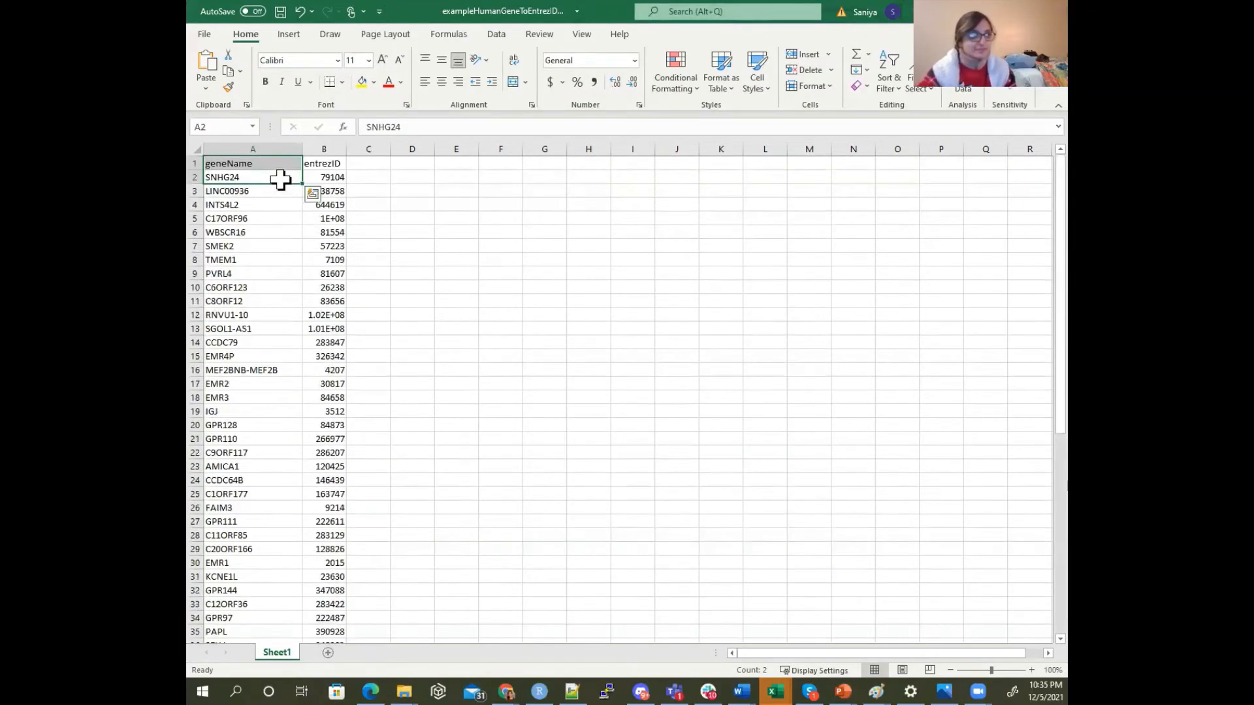
click(323, 165)
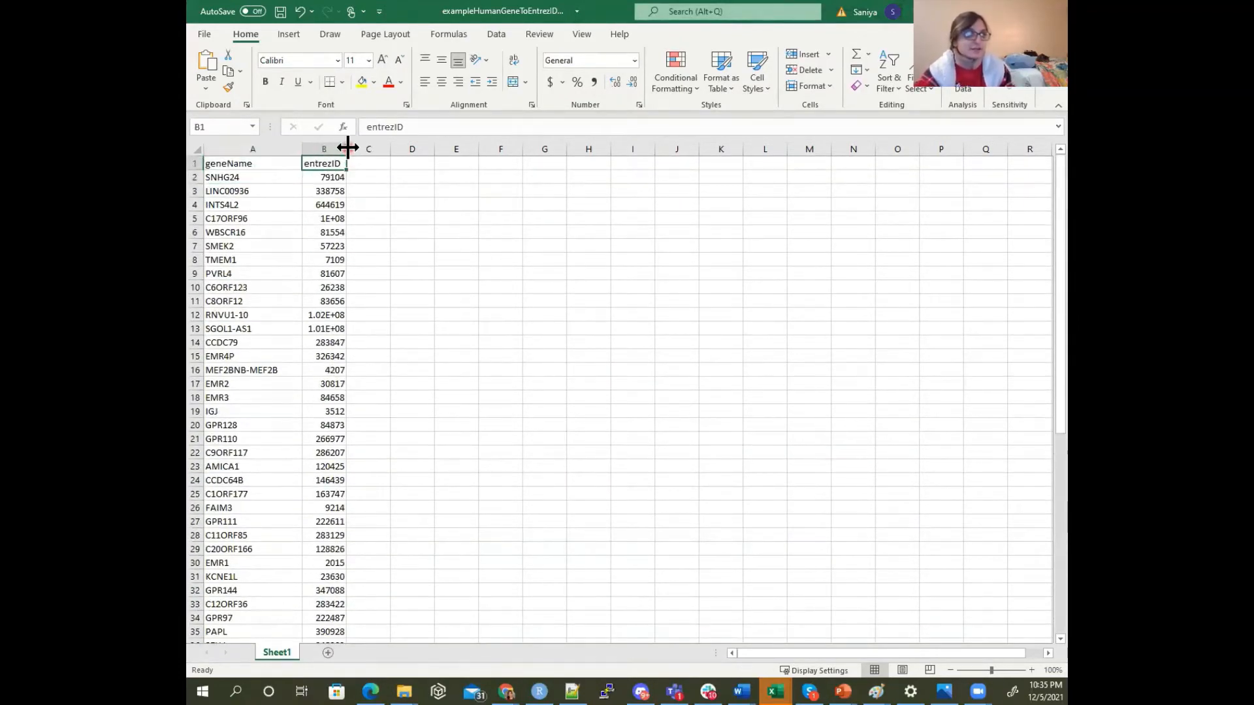
double_click(347, 149)
Copy the gene name SNHG24 from cell A2 and load its GeneCards page, down to the external IDs
click(292, 179)
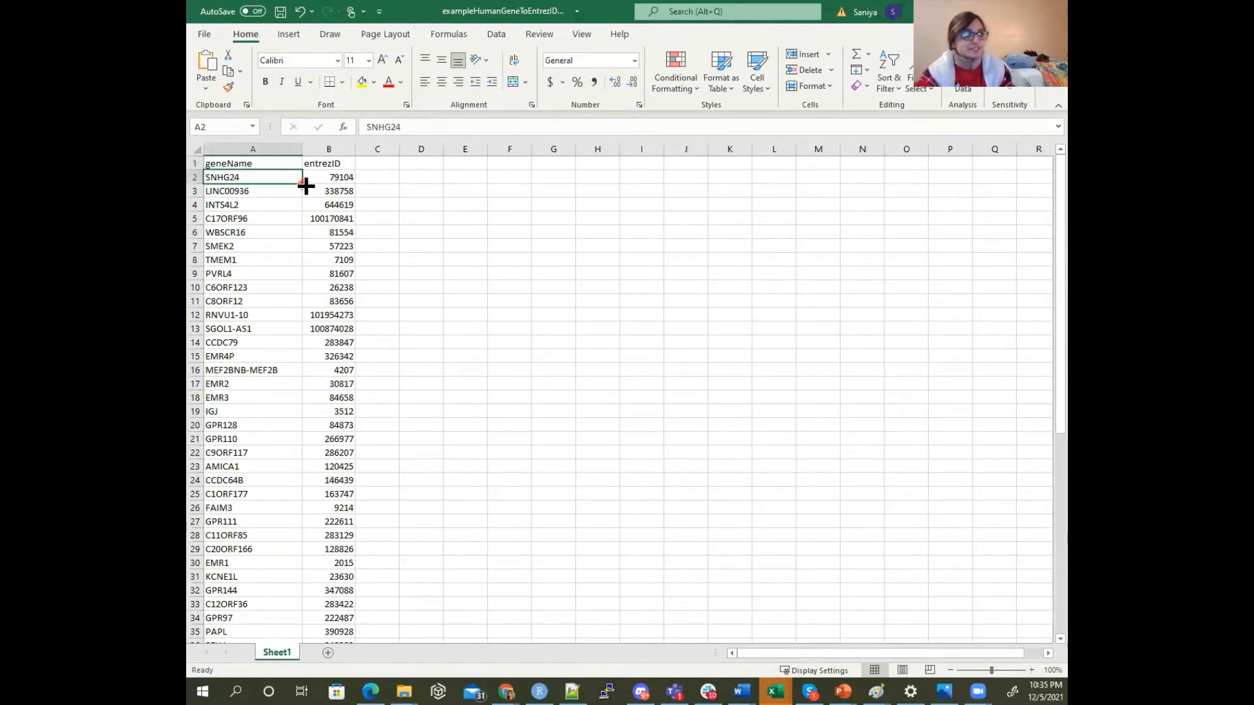
drag(409, 126, 330, 112)
key(ctrl+c)
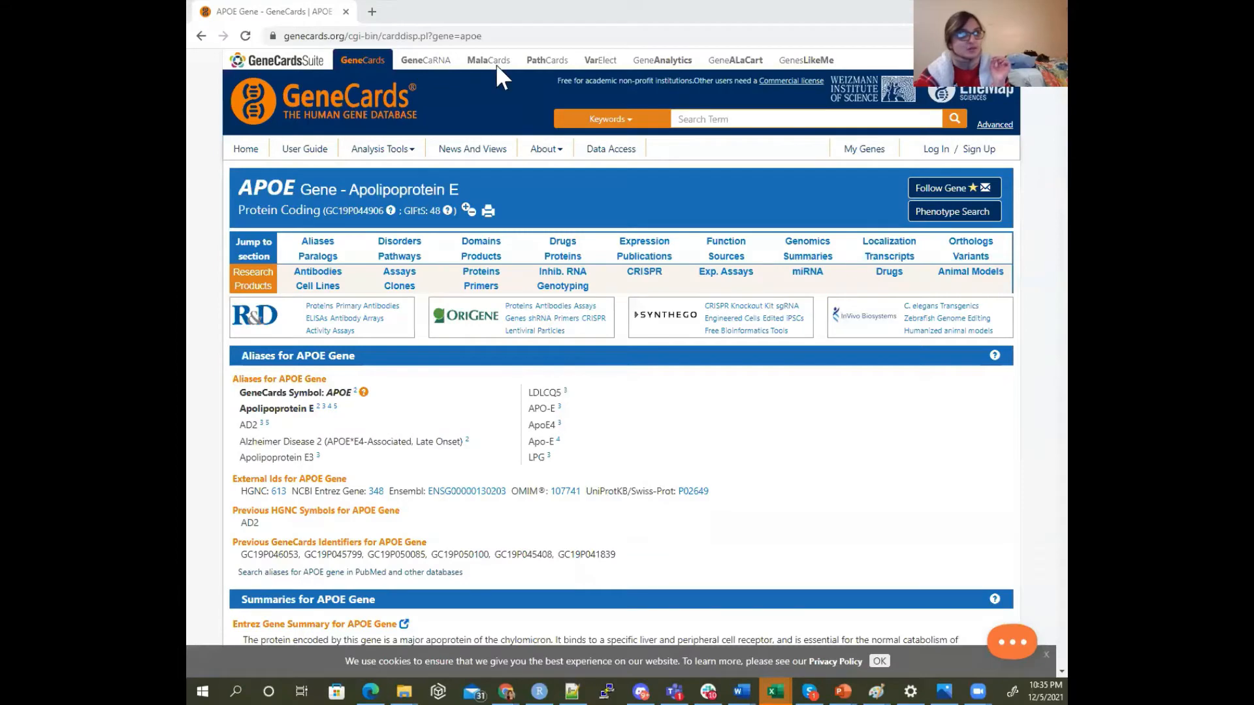
click(464, 37)
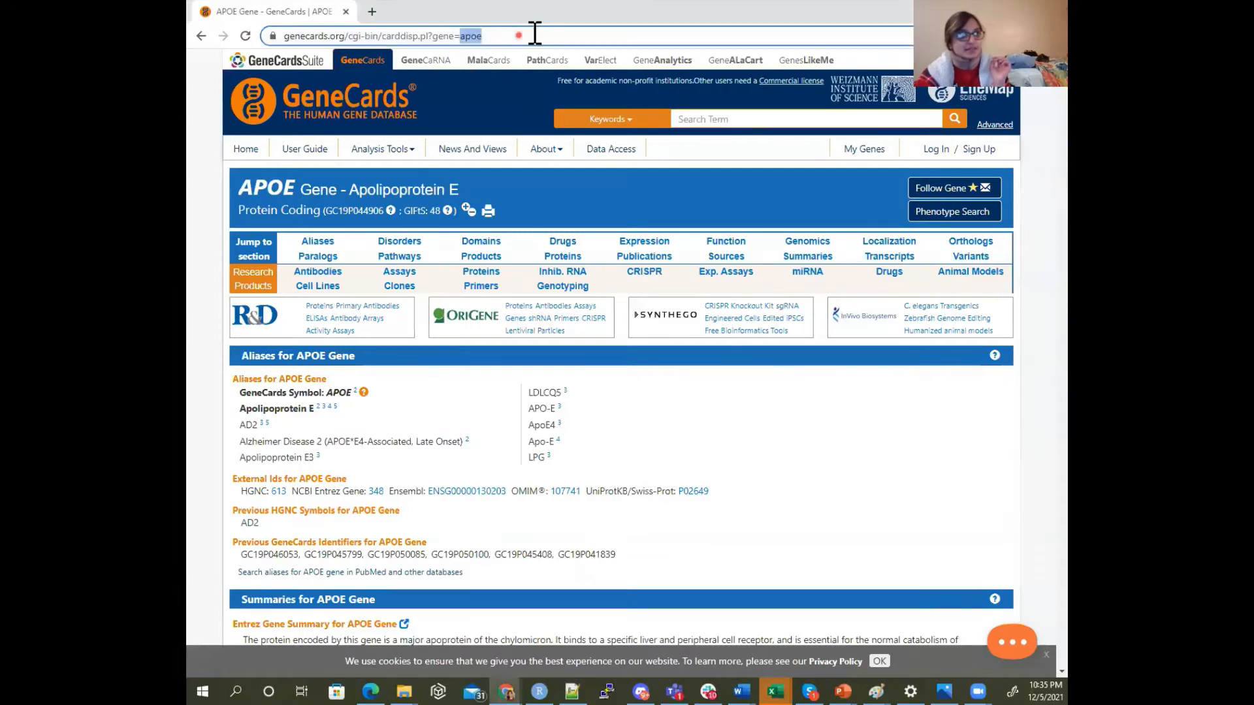
double_click(529, 37)
key(ctrl+v)
key(Return)
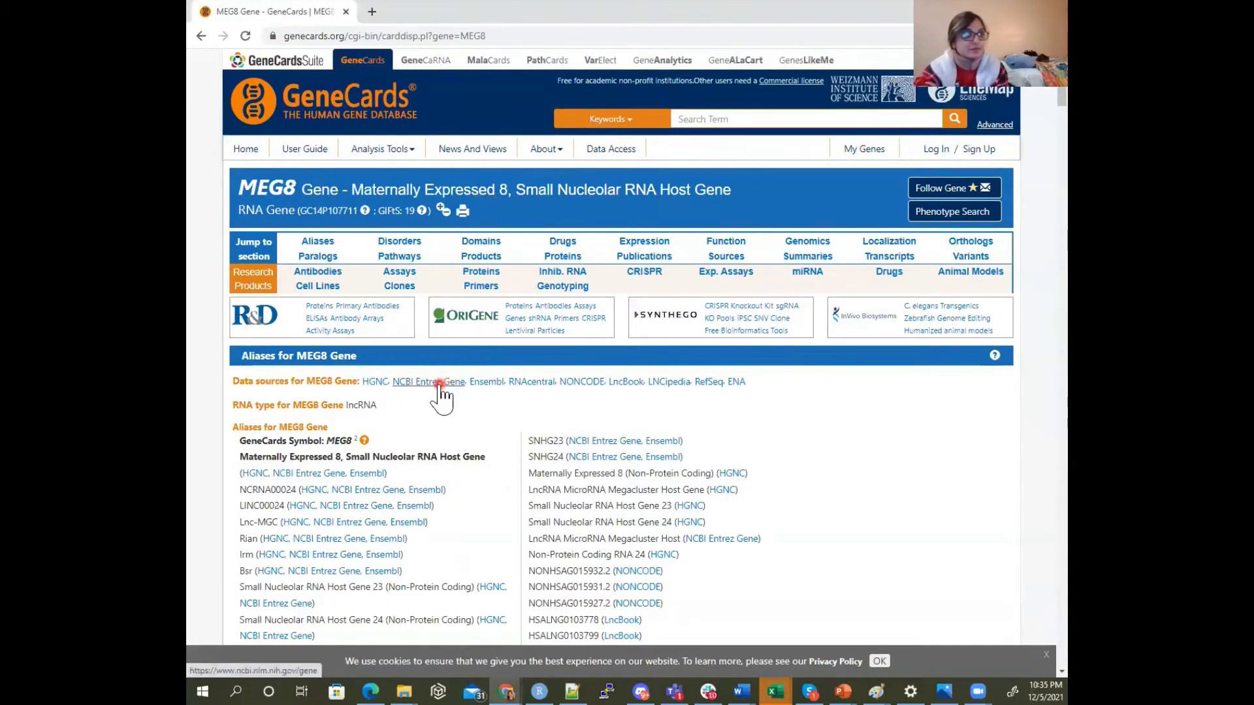
scroll(435, 451, down, 1)
scroll(432, 449, down, 3)
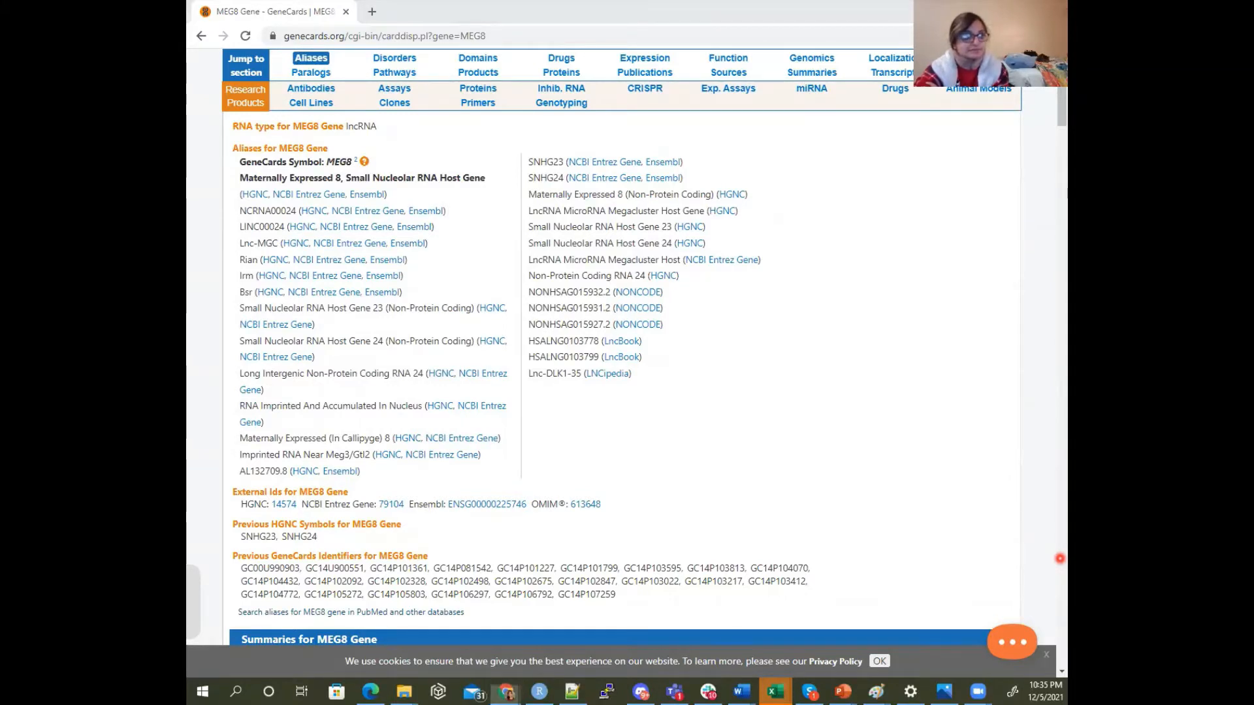
Return to the Excel workbook and compare SNHG24's entrezID in B2 with the NCBI Entrez Gene ID on GeneCards
key(alt+Tab)
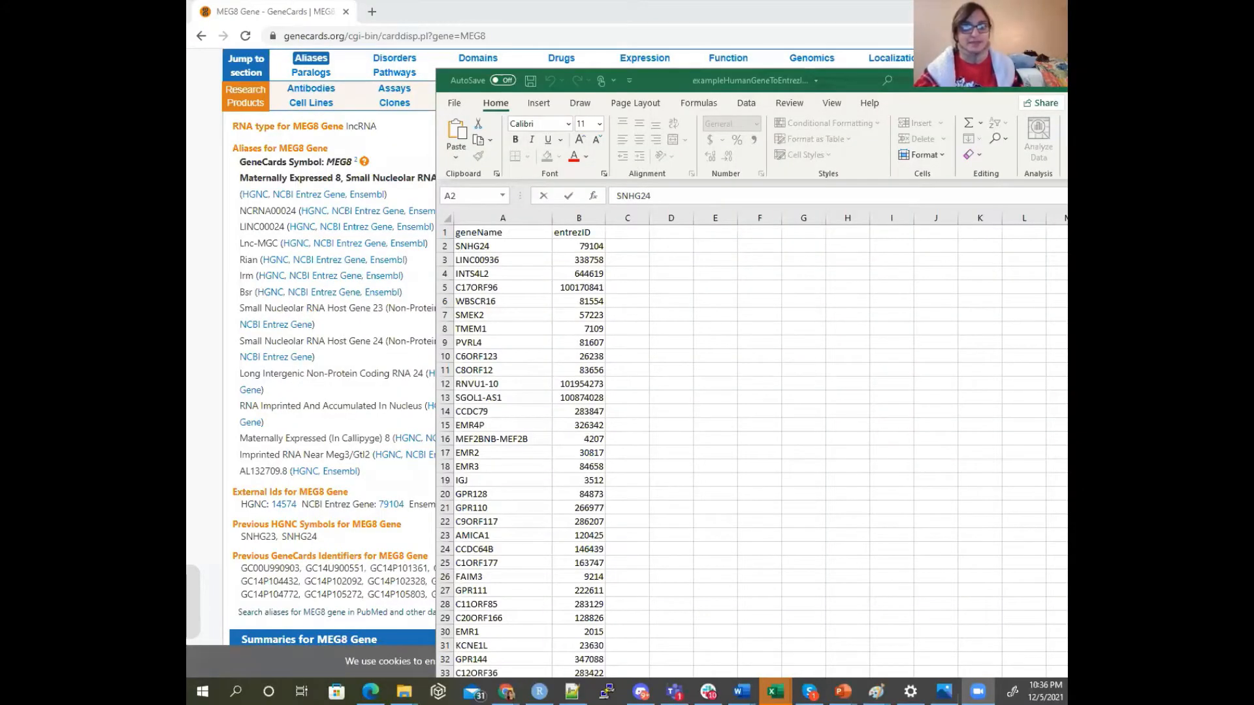
click(476, 247)
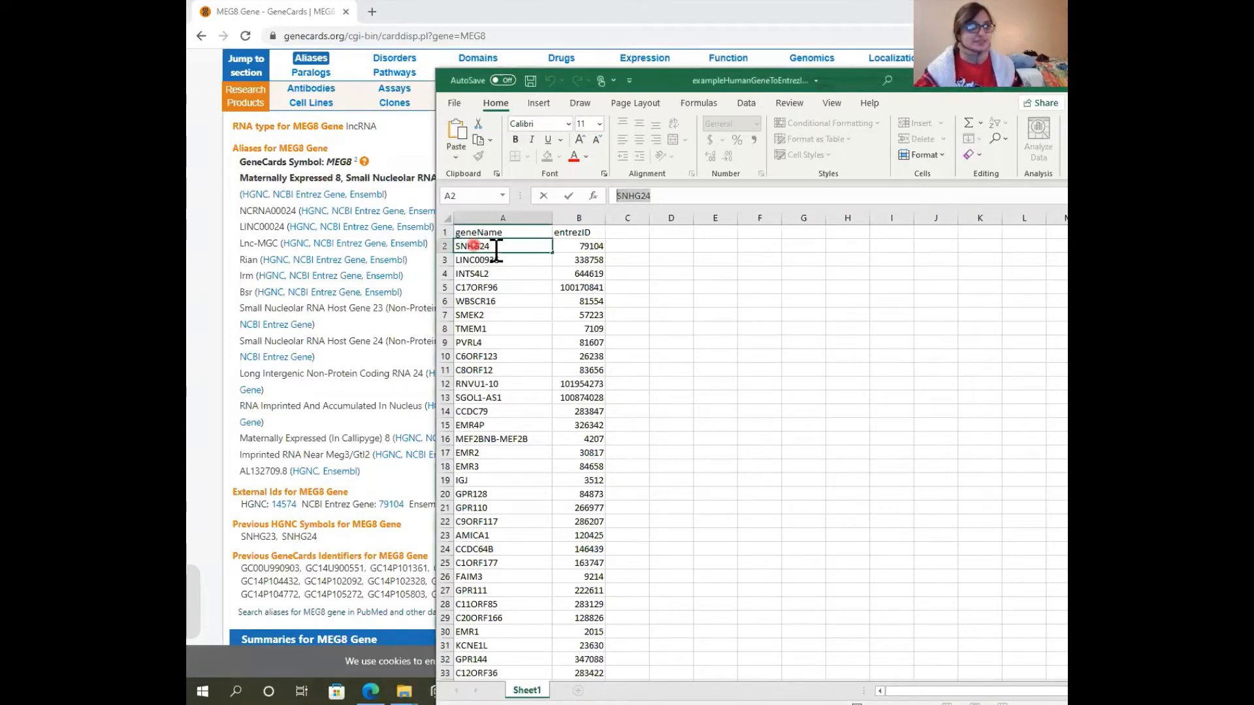
click(575, 246)
click(379, 493)
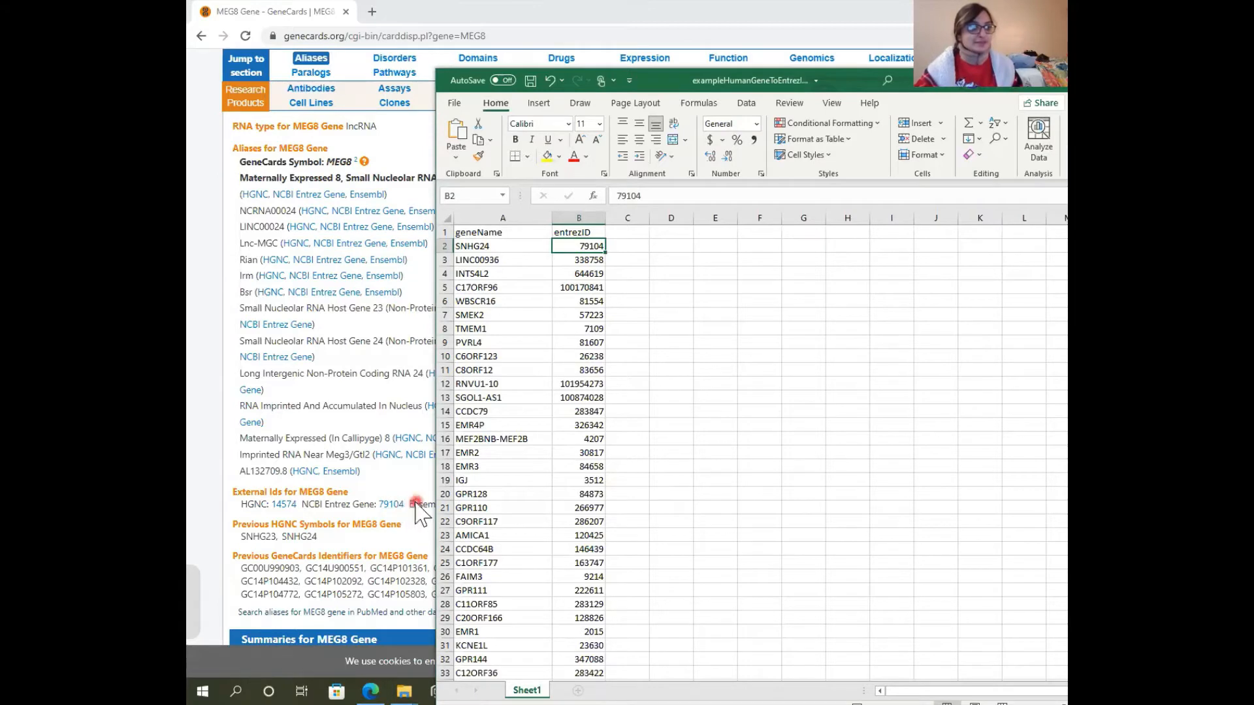
click(575, 251)
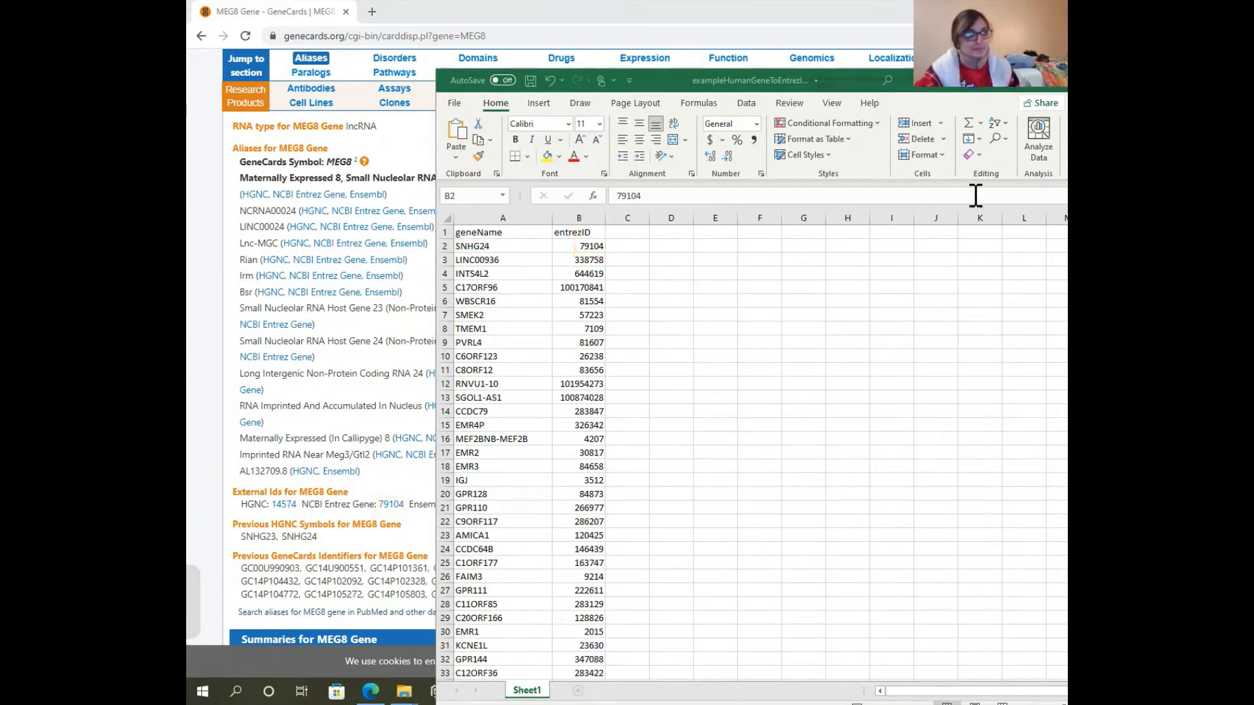
Look through the gene names and Entrez IDs further down the sheet, around rows 25 to 57
scroll(549, 339, down, 12)
scroll(542, 362, up, 4)
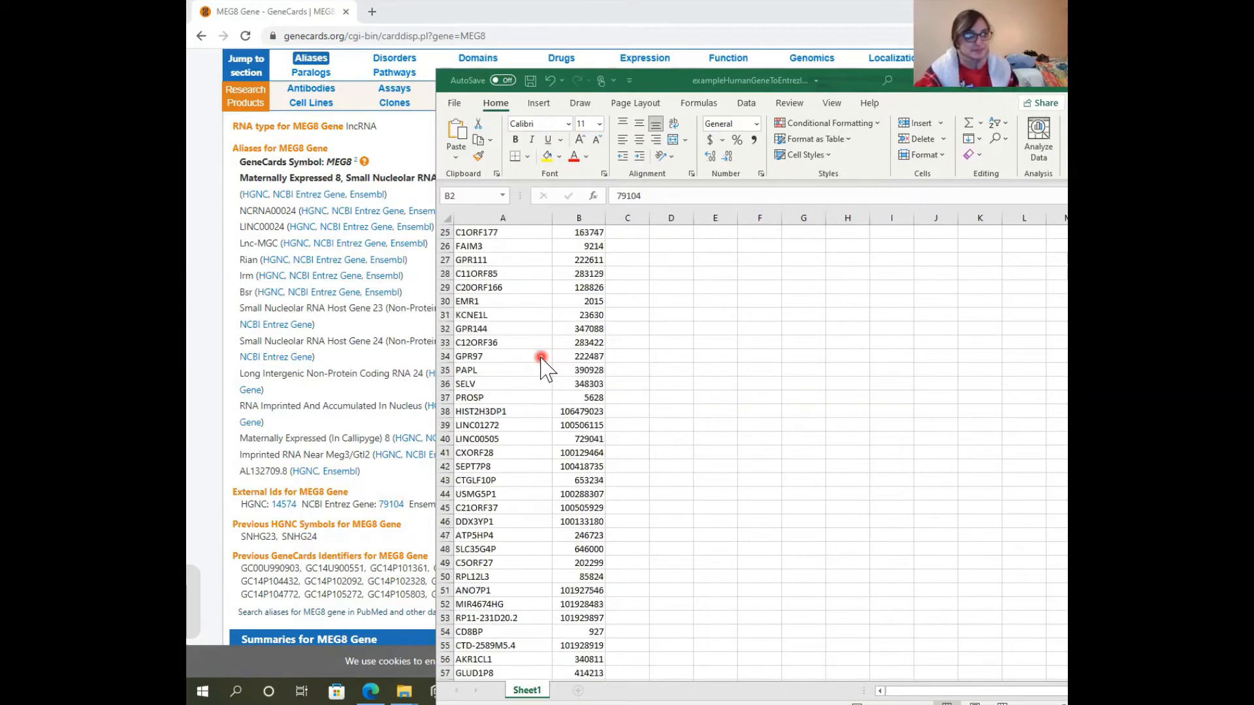
drag(490, 384, 491, 417)
click(515, 503)
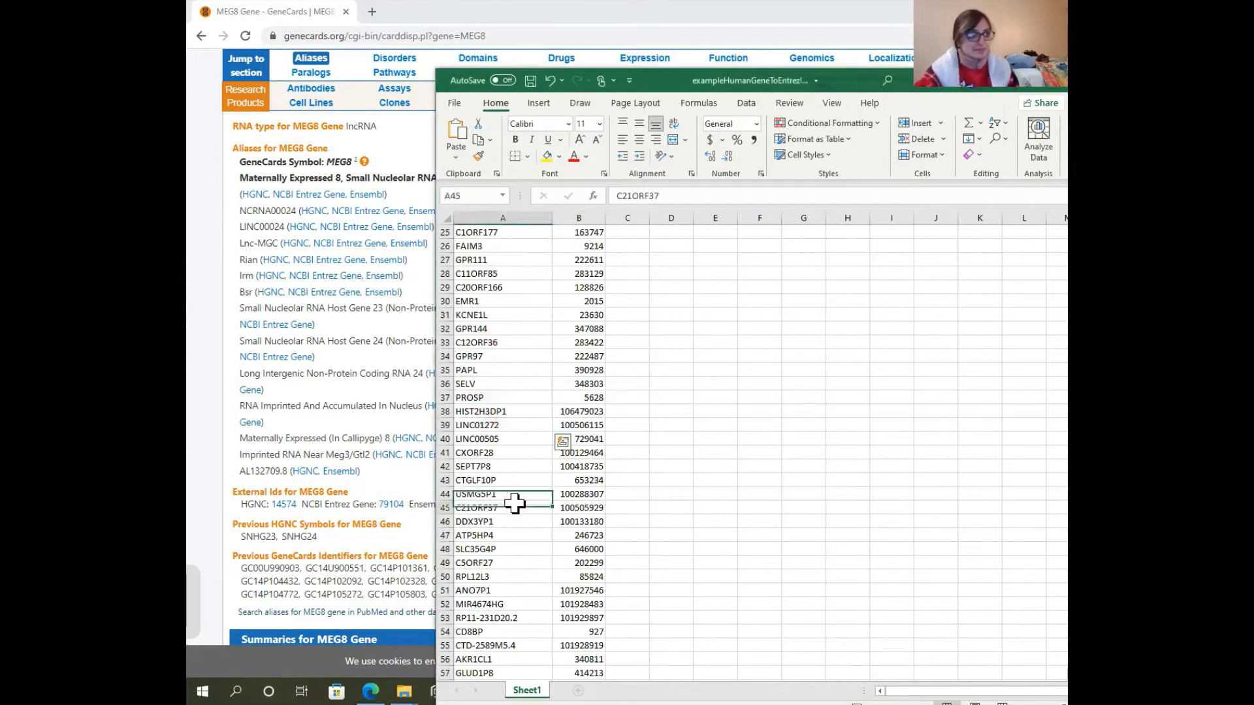
Copy the gene name ANO7P1 from cell A51 and load its GeneCards page by replacing MEG8 in the address
click(527, 591)
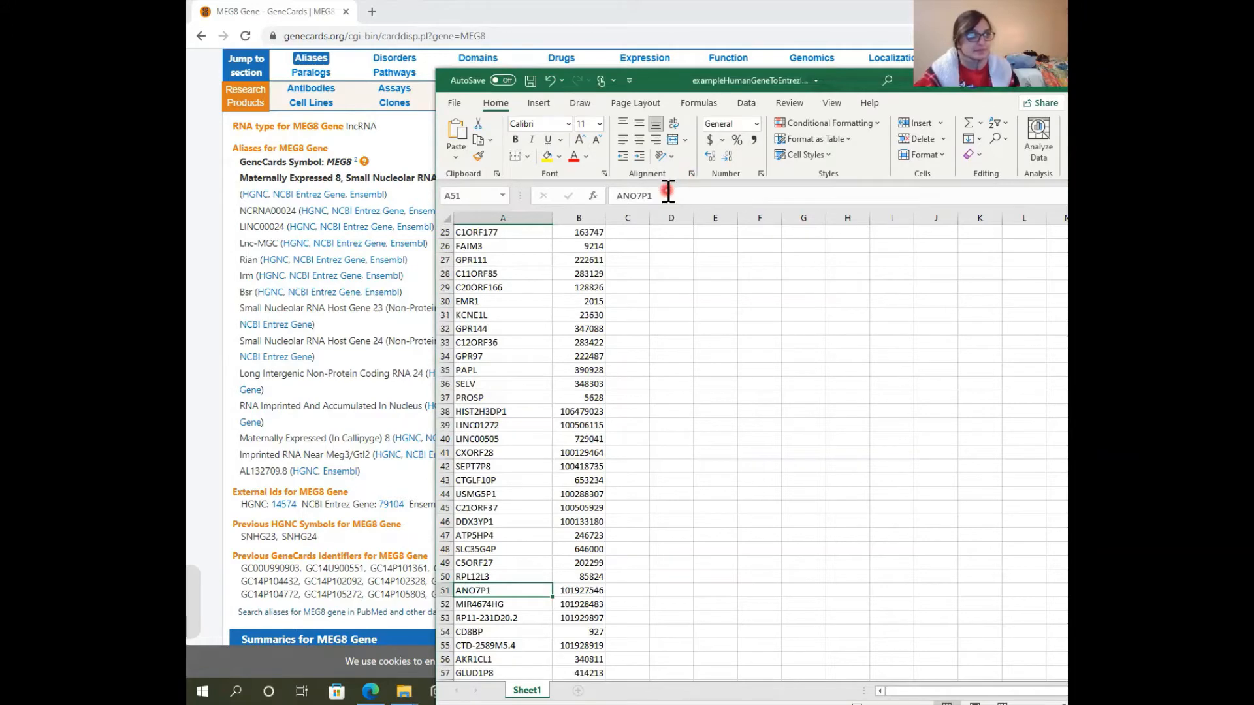
drag(663, 196, 538, 171)
drag(655, 81, 1067, 85)
drag(460, 39, 592, 39)
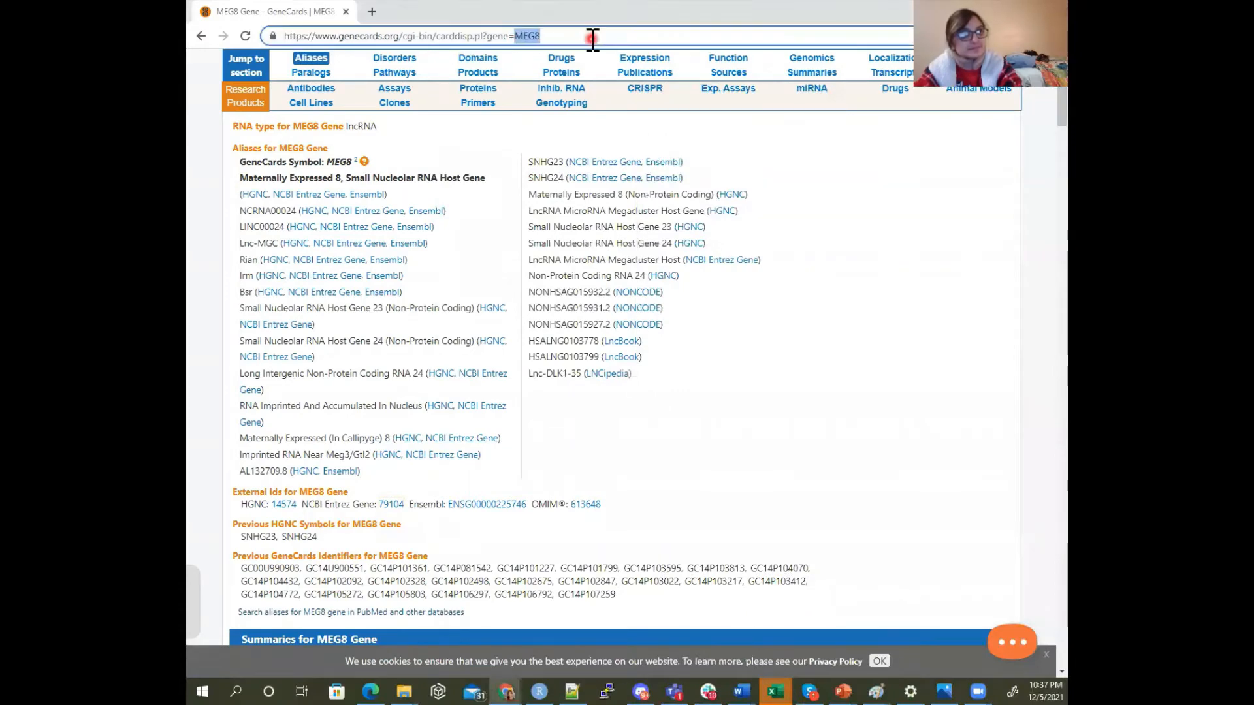
text(ANO7L1)
key(Return)
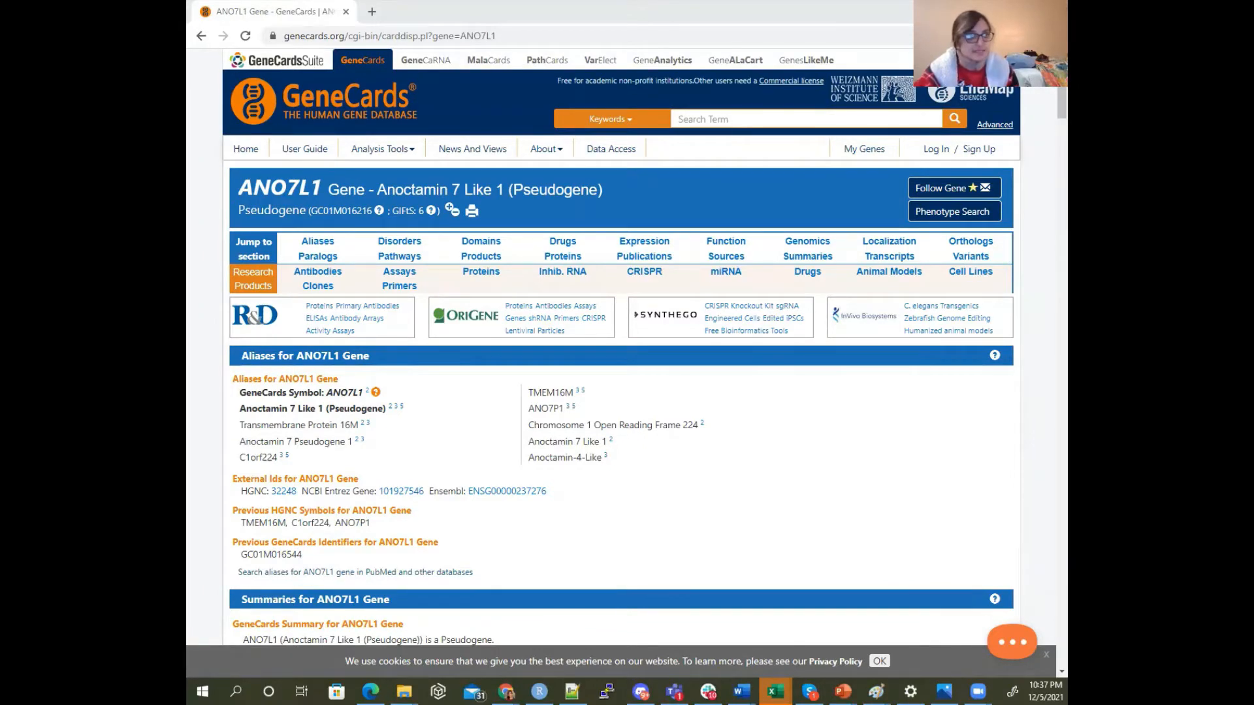
Compare ANO7P1 and its entrezID in row 51 of the Excel sheet with the previous HGNC symbols and NCBI Entrez Gene ID on GeneCards
click(776, 691)
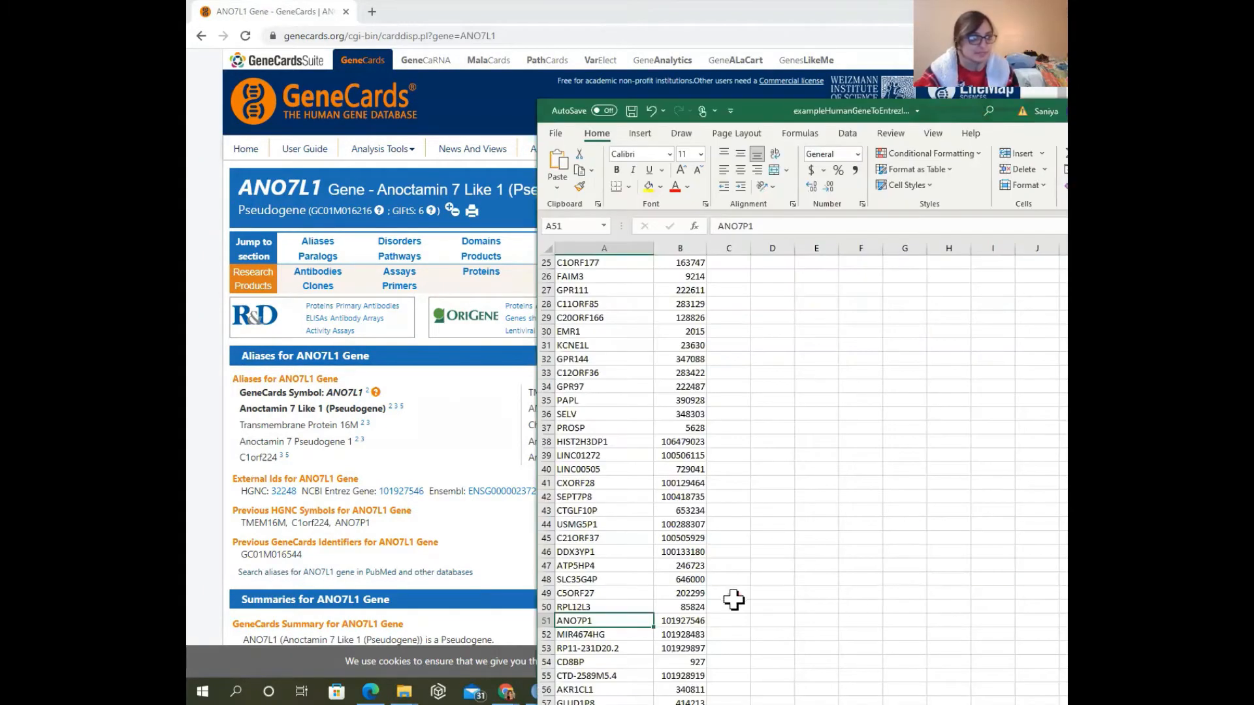
click(696, 621)
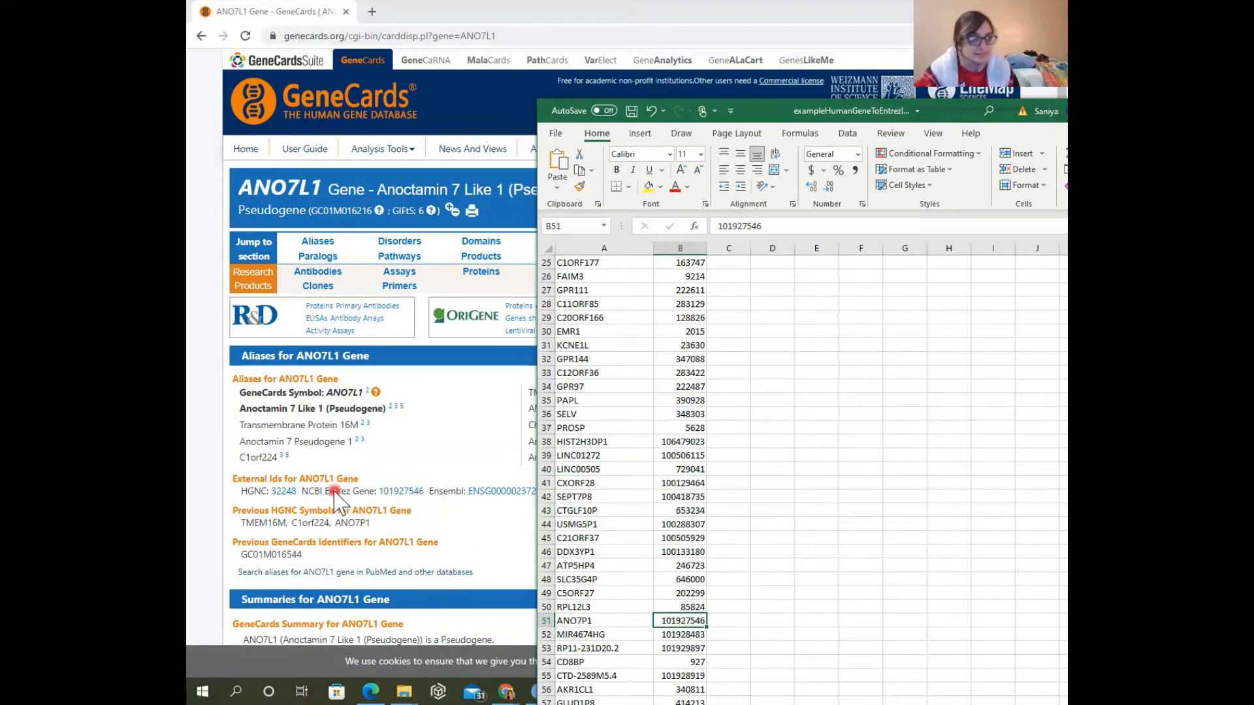
click(607, 622)
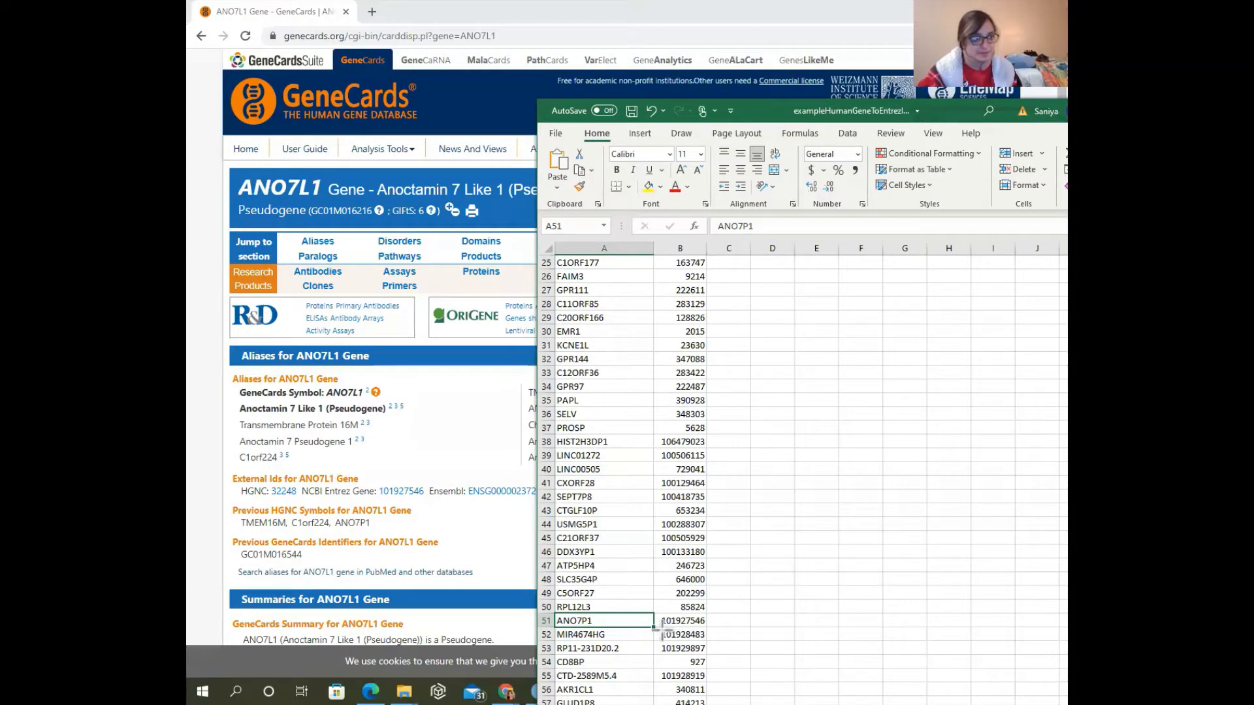
drag(654, 616, 713, 629)
drag(376, 483, 427, 501)
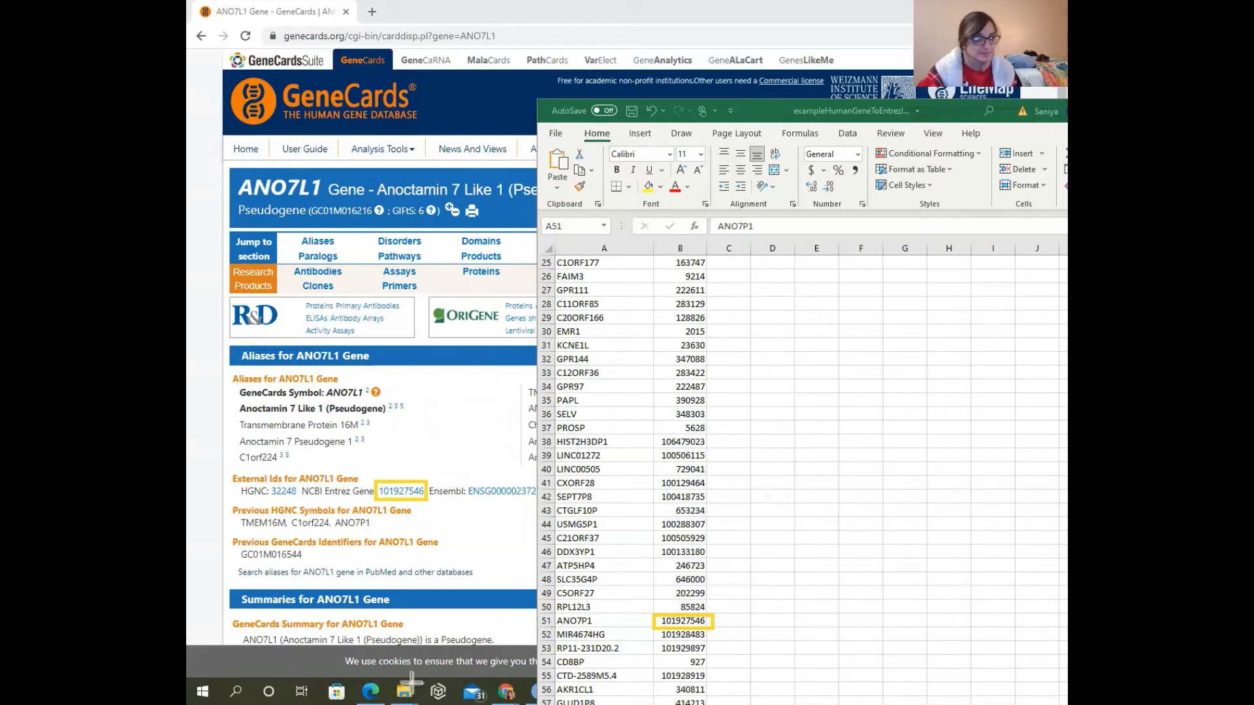
drag(331, 516, 373, 533)
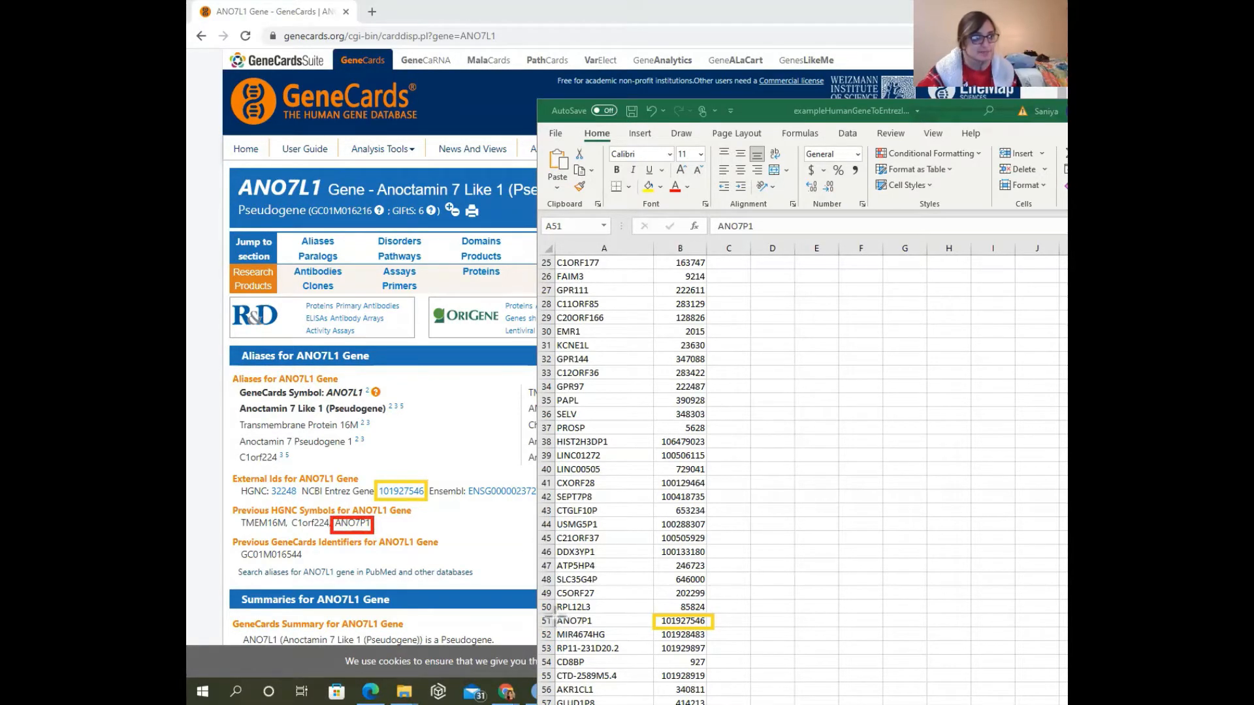
drag(554, 615, 600, 627)
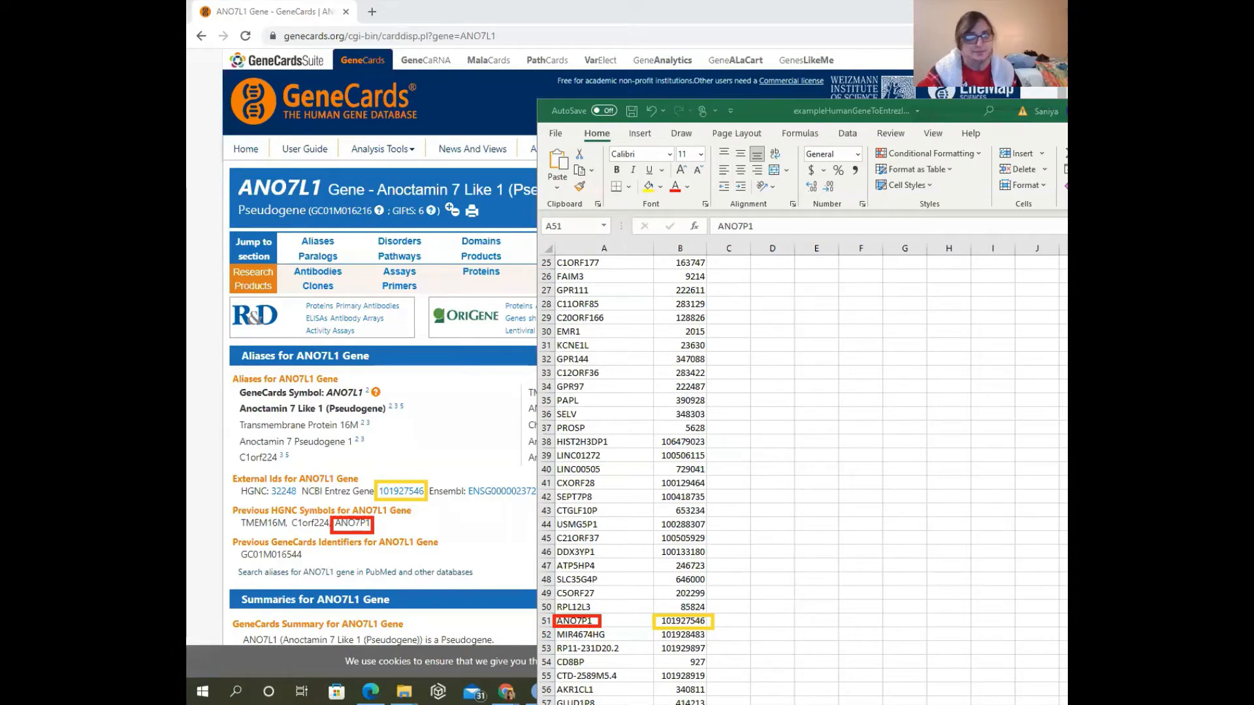
mouse_move(220, 358)
mouse_down()
mouse_move(203, 516)
mouse_move(261, 575)
mouse_up()
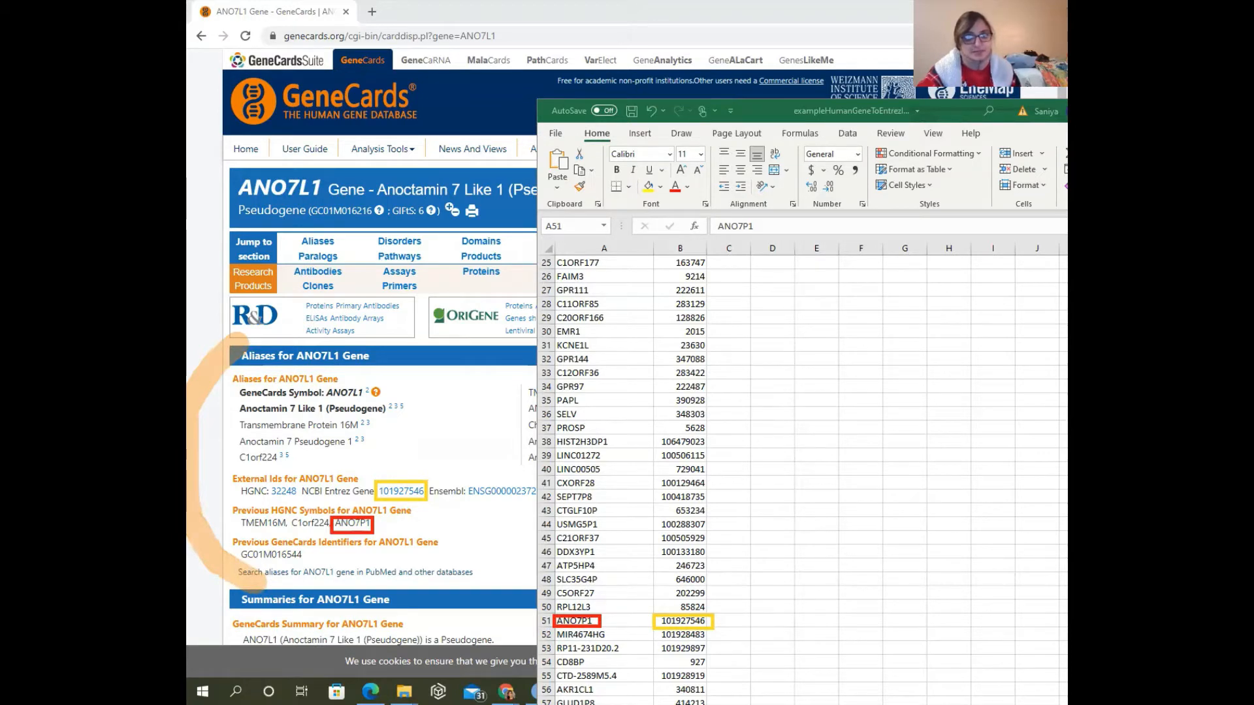
click(770, 113)
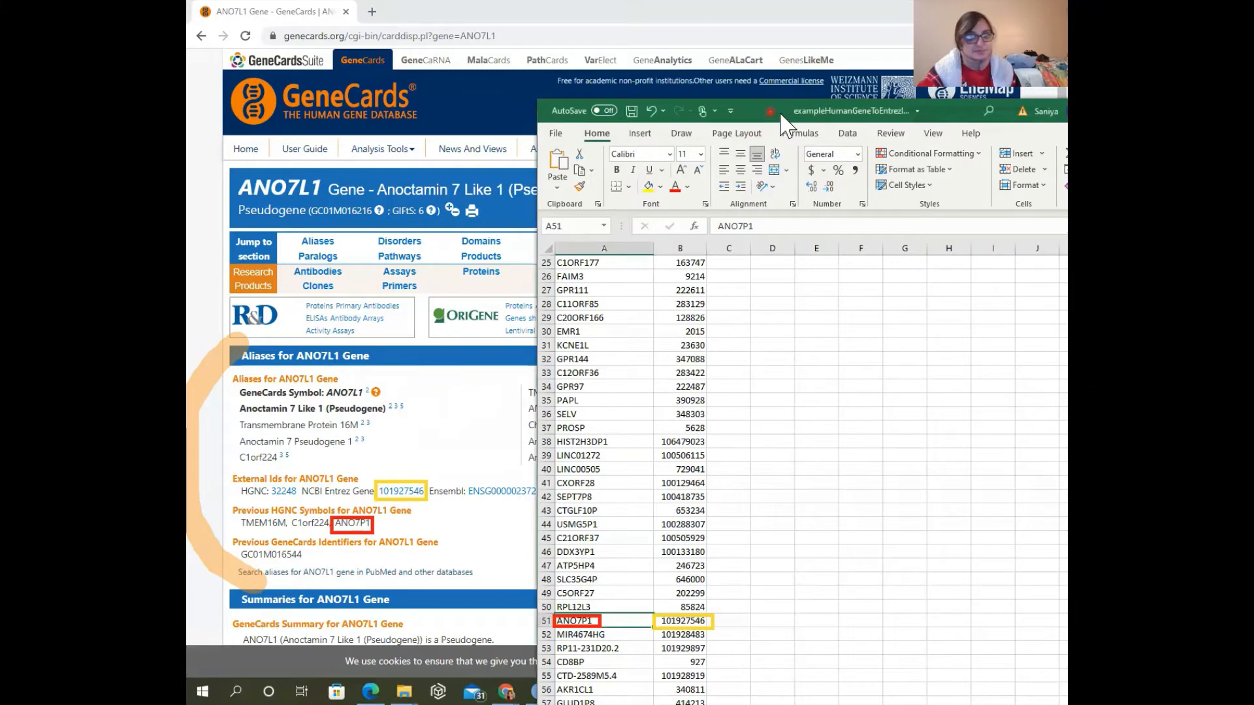
click(189, 506)
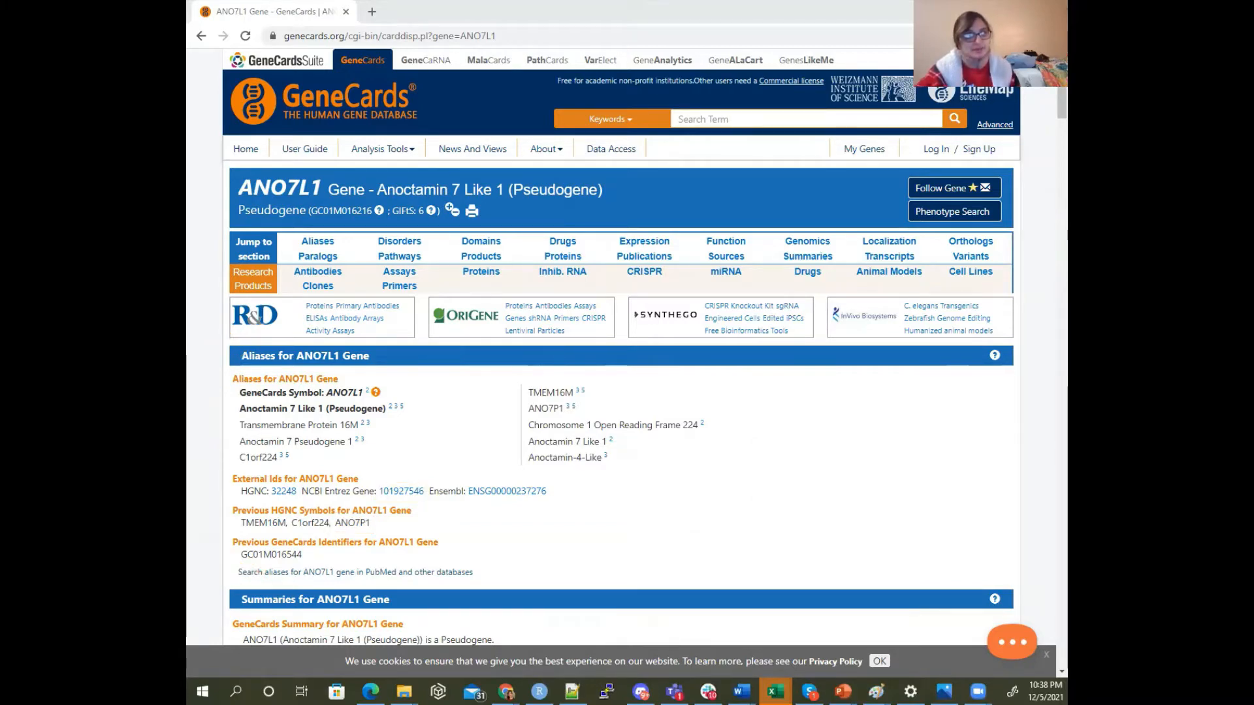
Return to the Excel workbook, with the g:Orth page behind it, and copy the gene names from A2 to the end of column A
key(alt+Tab)
scroll(428, 318, up, 8)
click(332, 175)
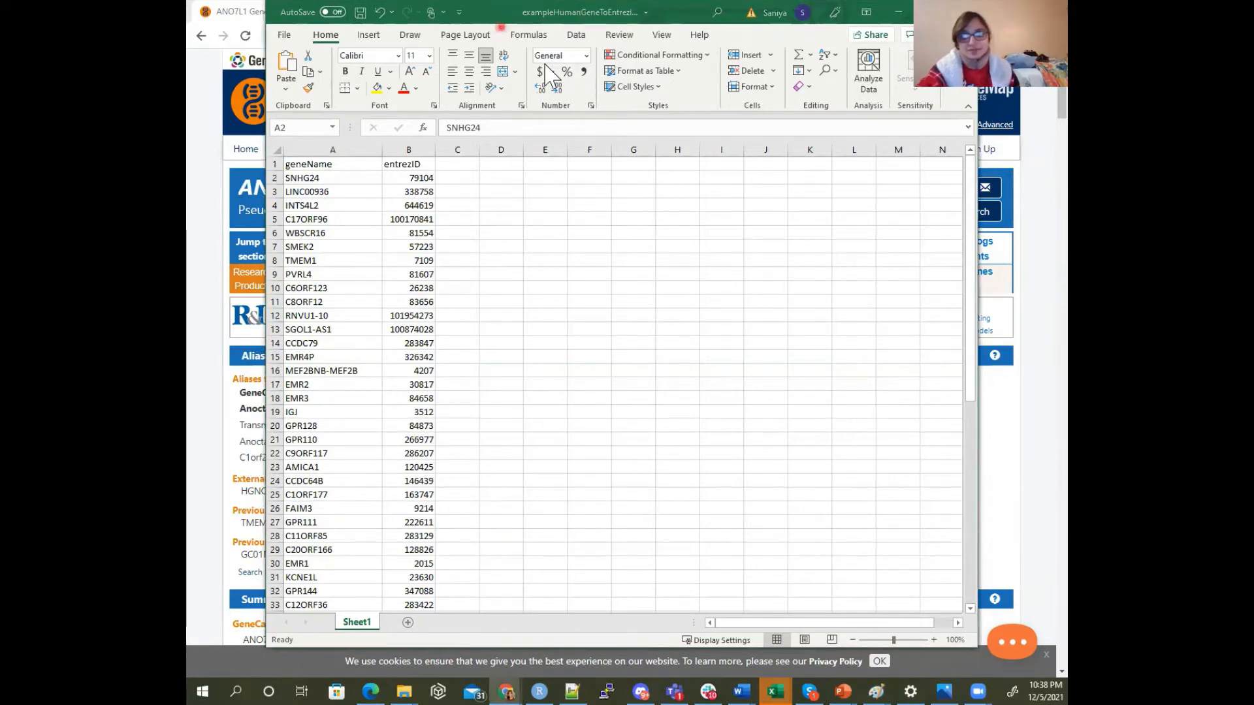
click(899, 12)
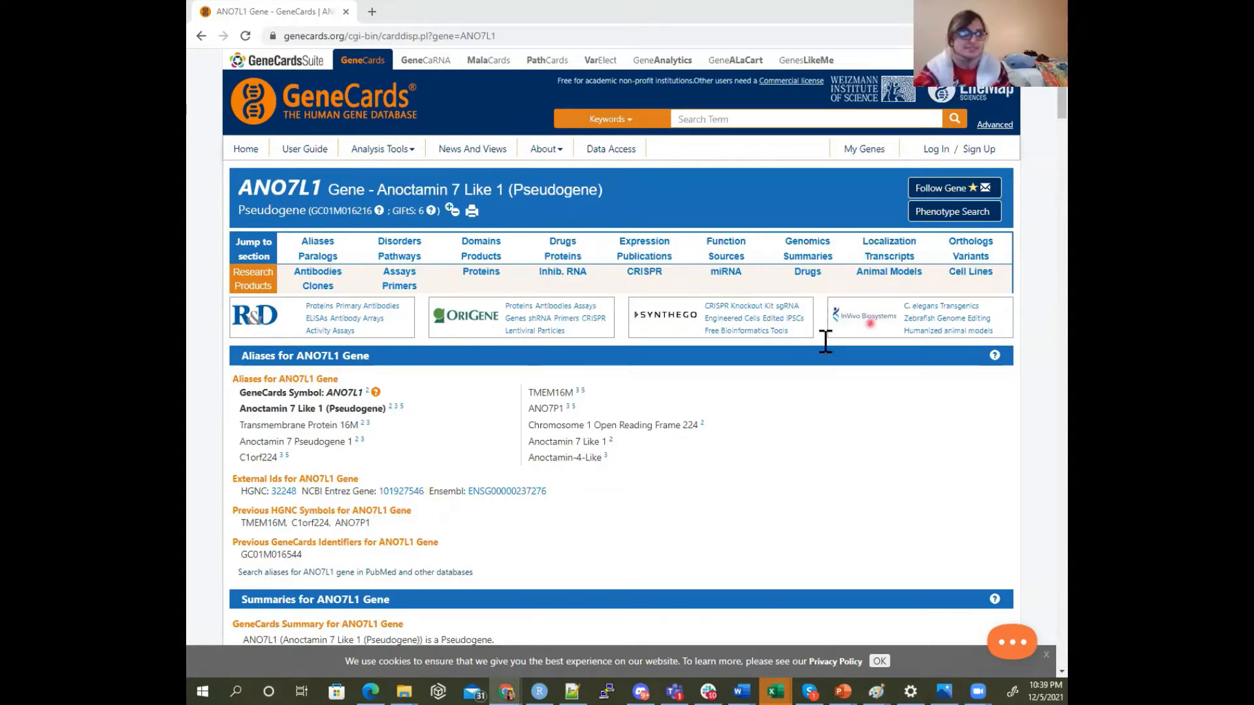
key(alt+Tab)
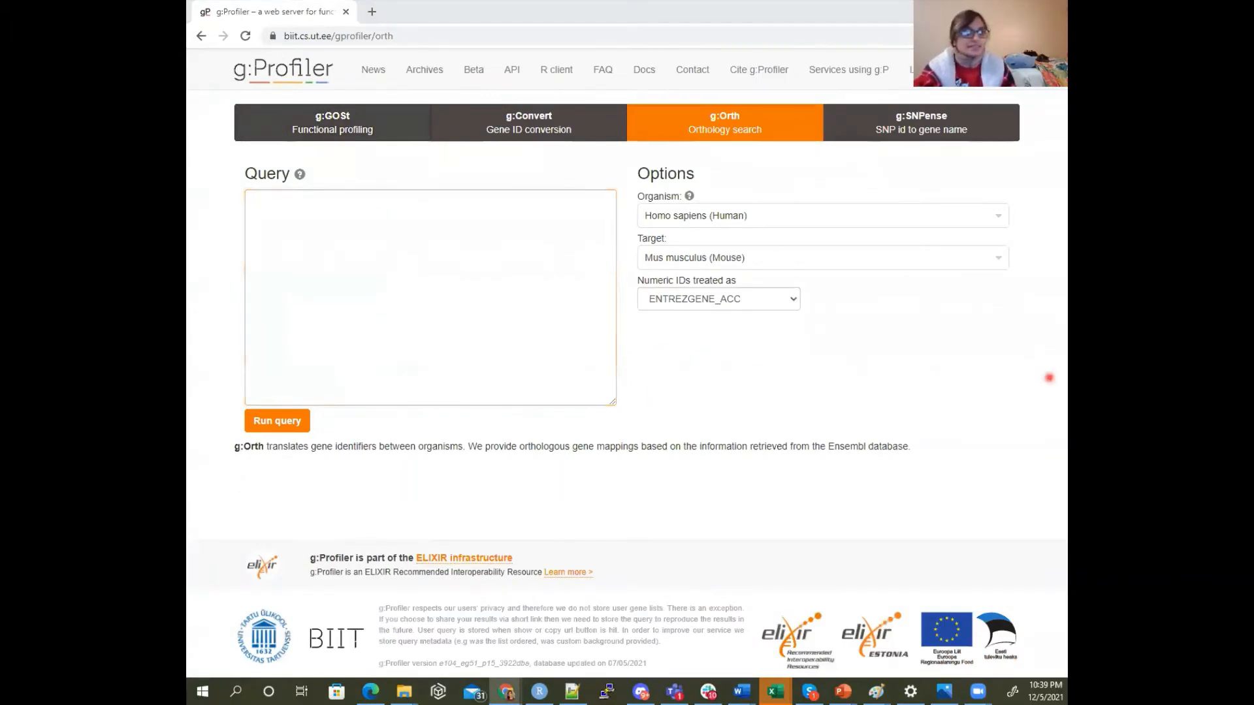
key(alt+Tab)
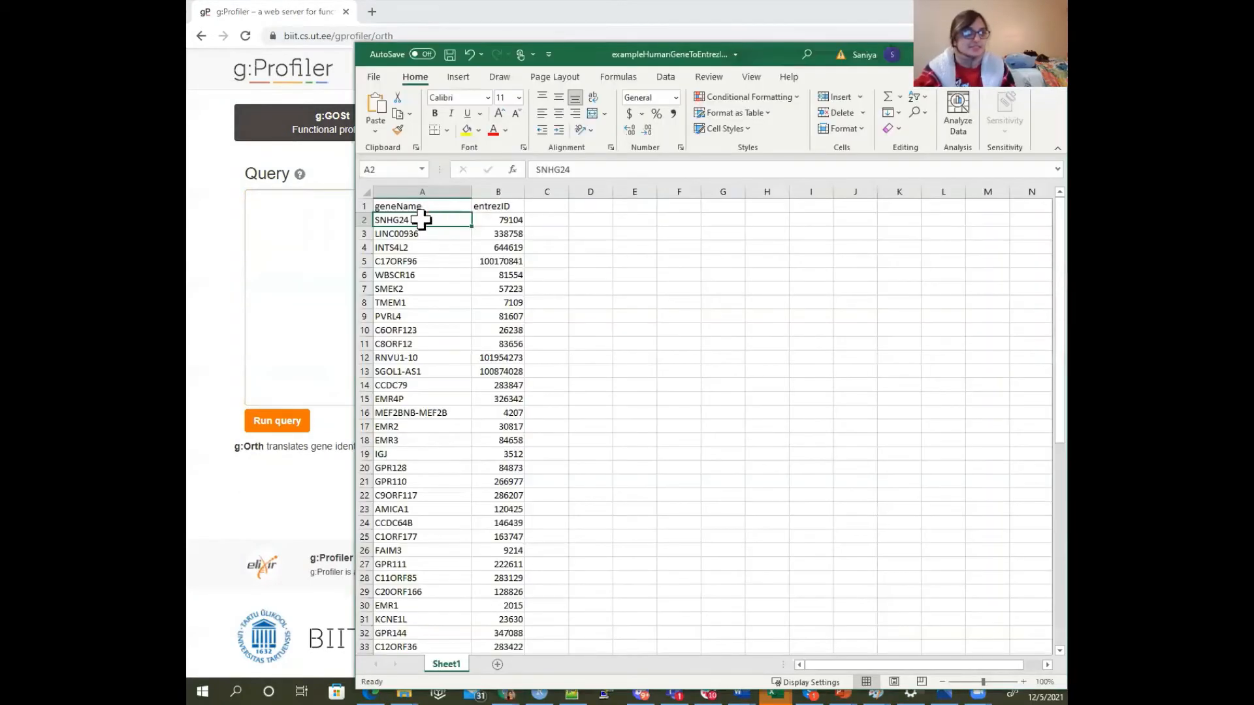
key(ctrl+shift+Down)
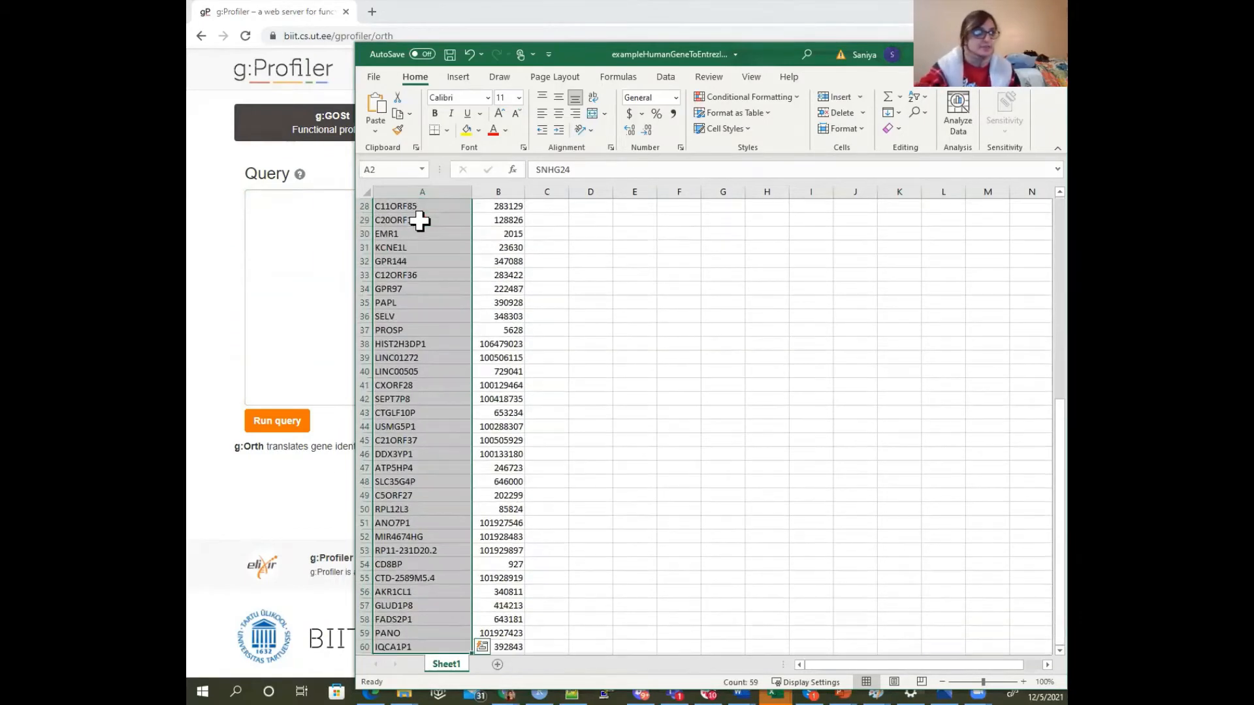
click(398, 113)
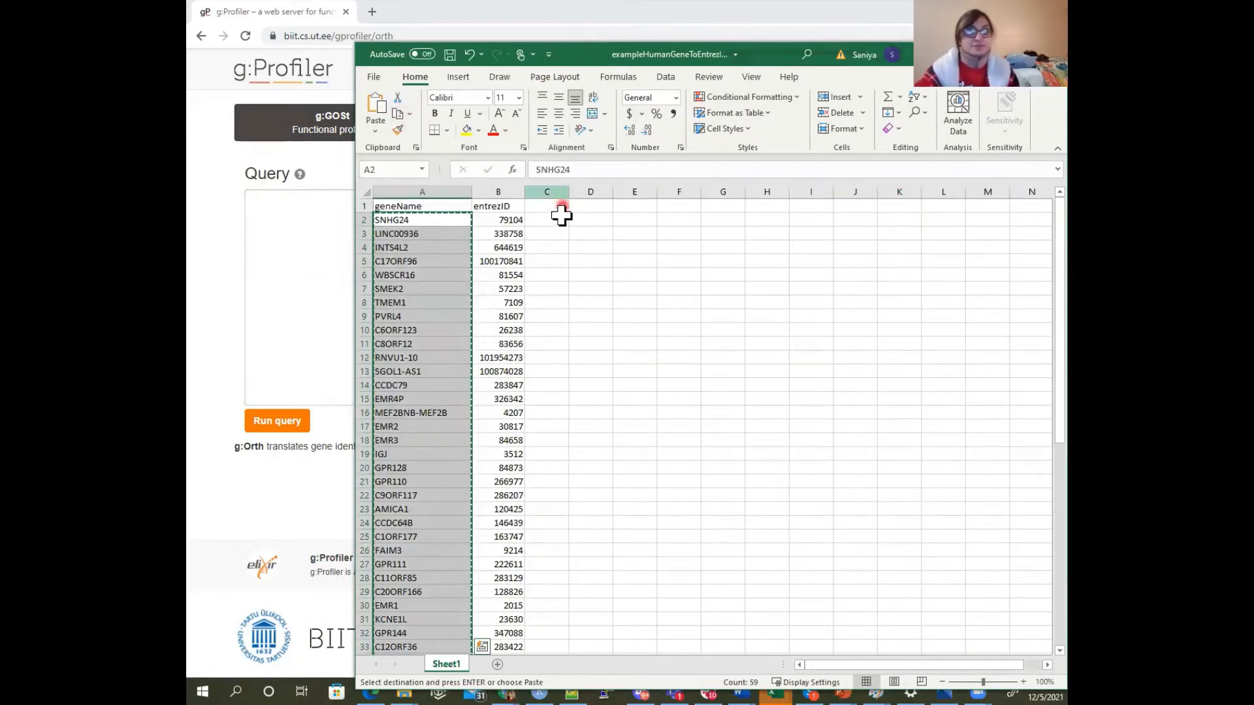
Enter "human" in C2, fill it down column C alongside all the genes, and save the workbook
click(554, 220)
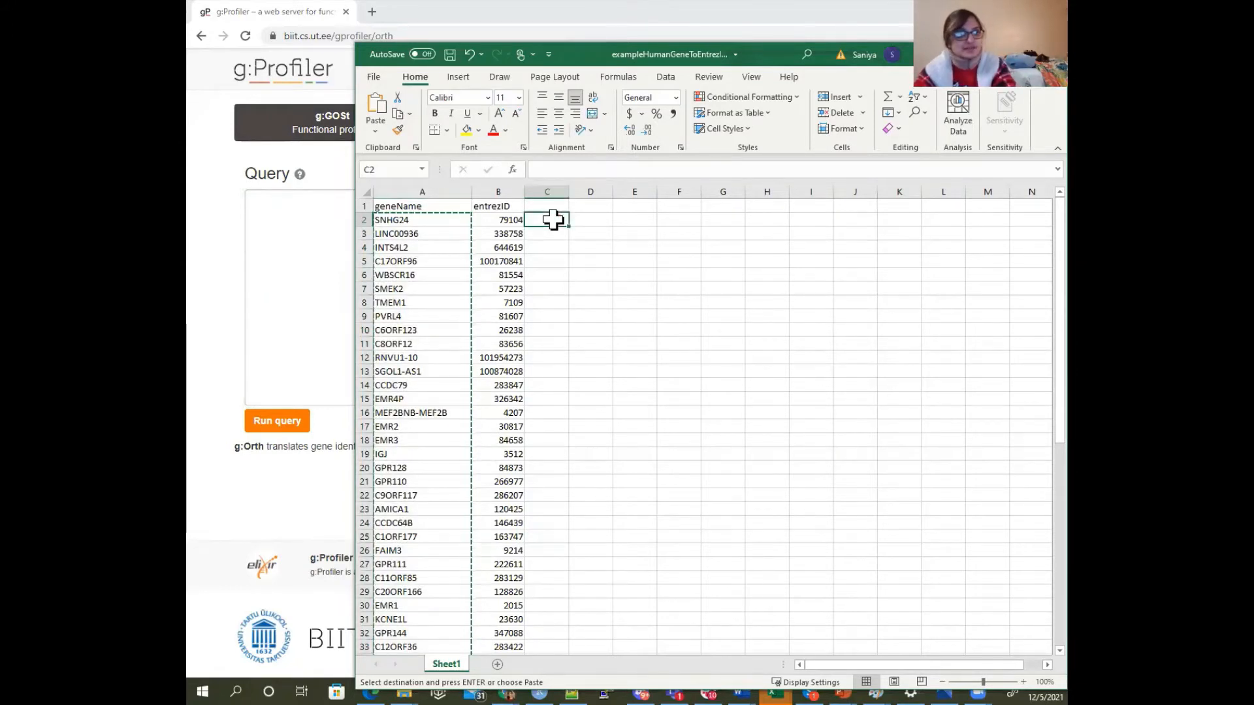
double_click(553, 220)
text(human)
key(ctrl+Return)
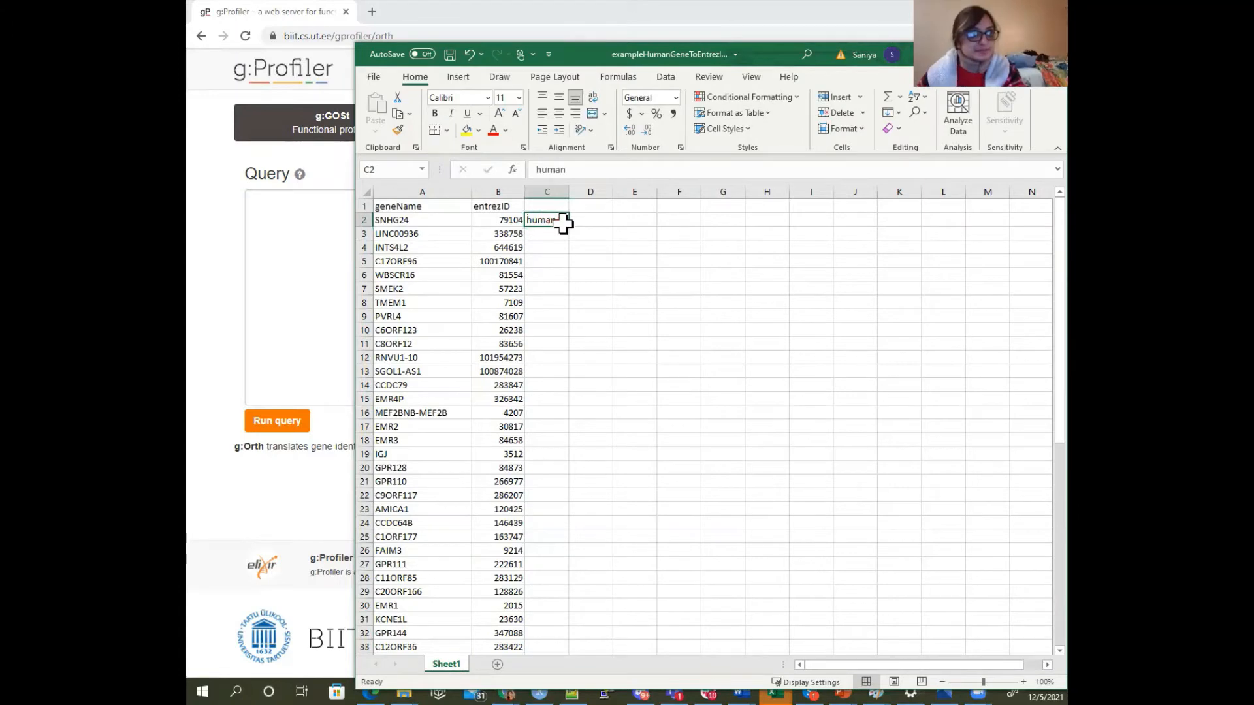
double_click(568, 226)
click(566, 224)
key(ctrl+s)
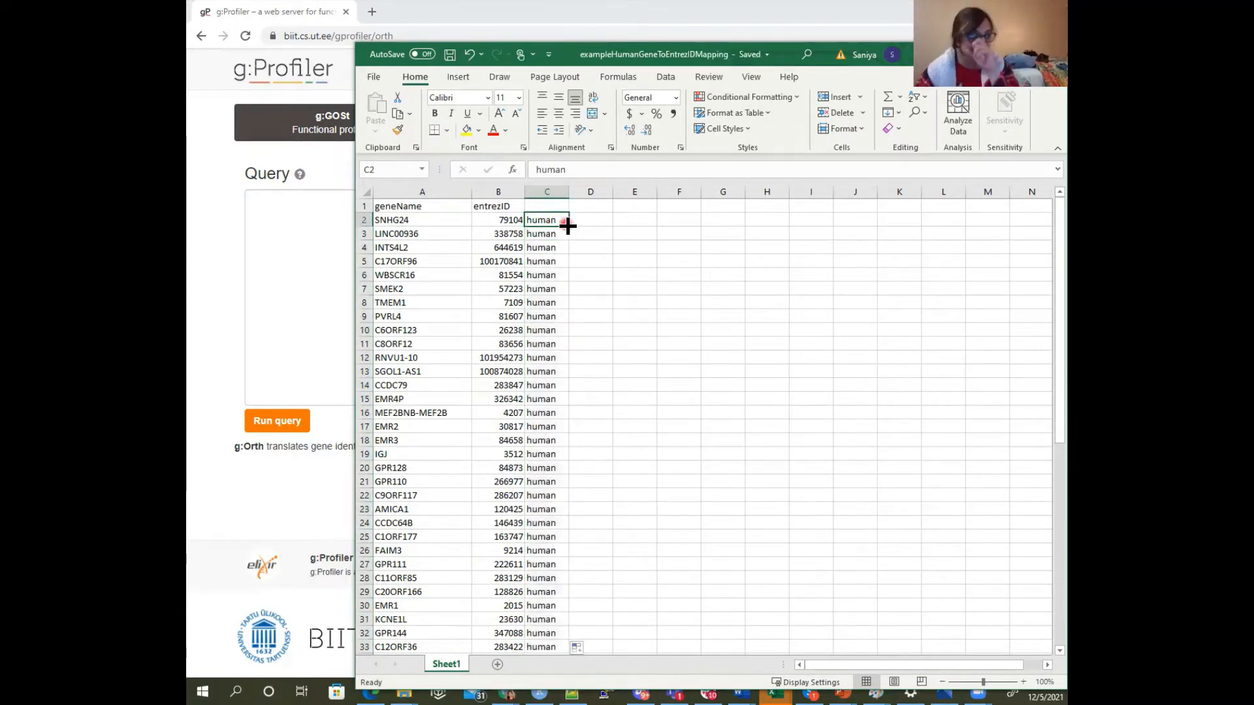
Copy the gene names from A2 to the end of column A and paste them into the g:Orth query in the browser
click(423, 220)
key(ctrl+shift+Down)
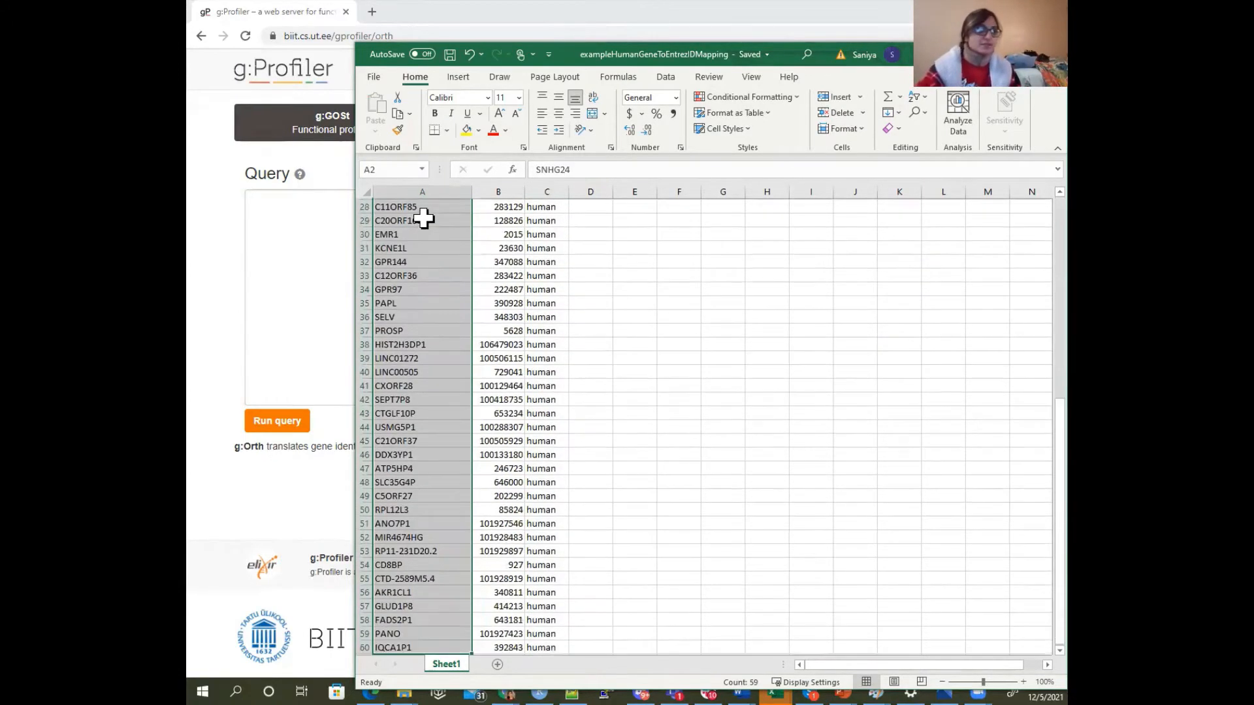
click(397, 113)
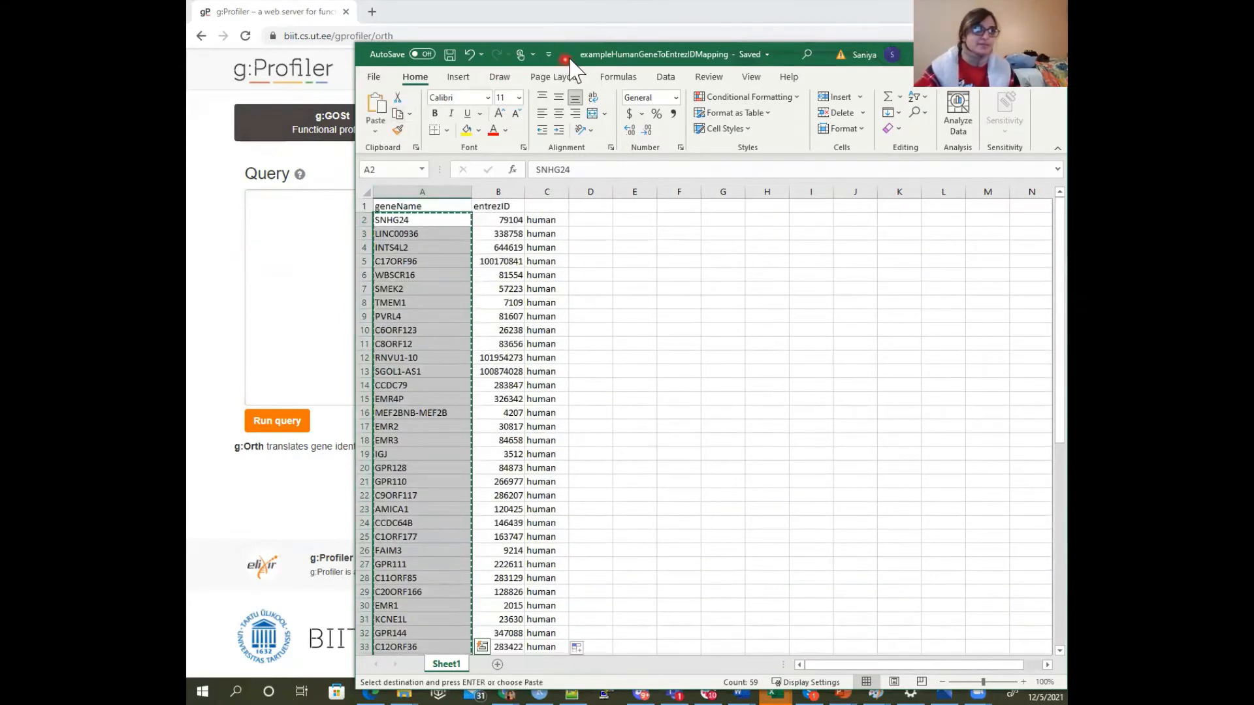
key(alt+Tab)
click(418, 254)
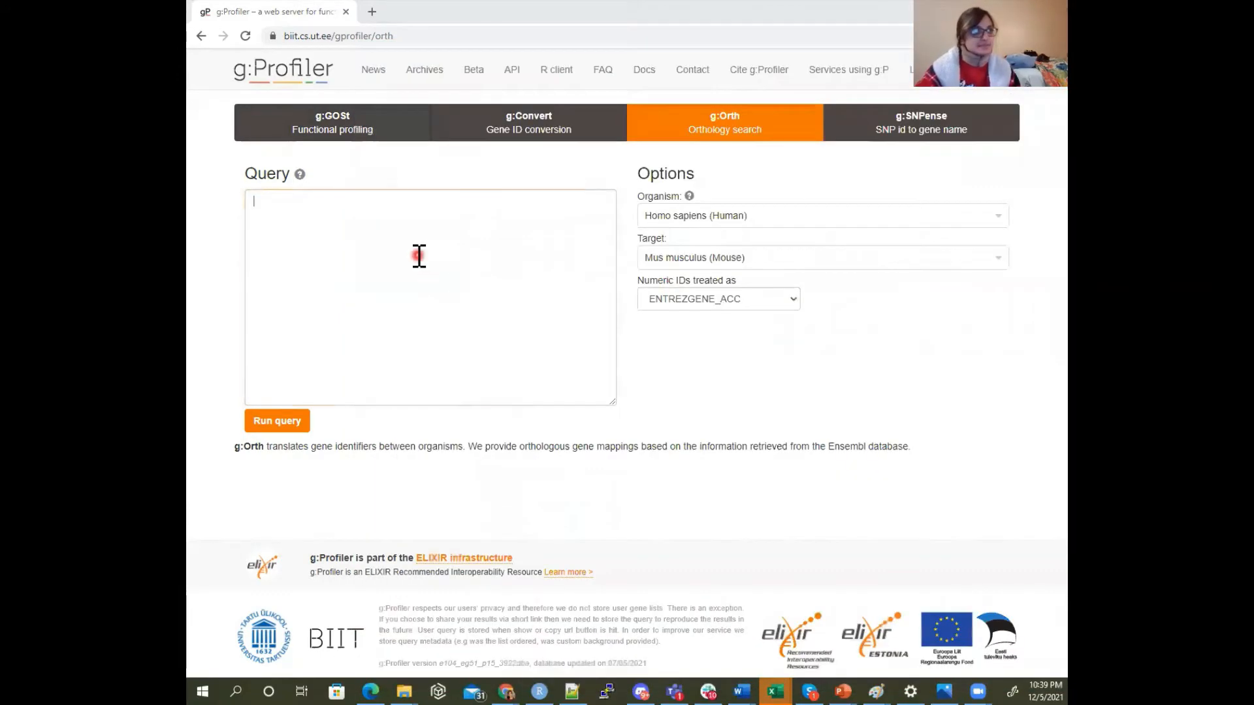
key(ctrl+v)
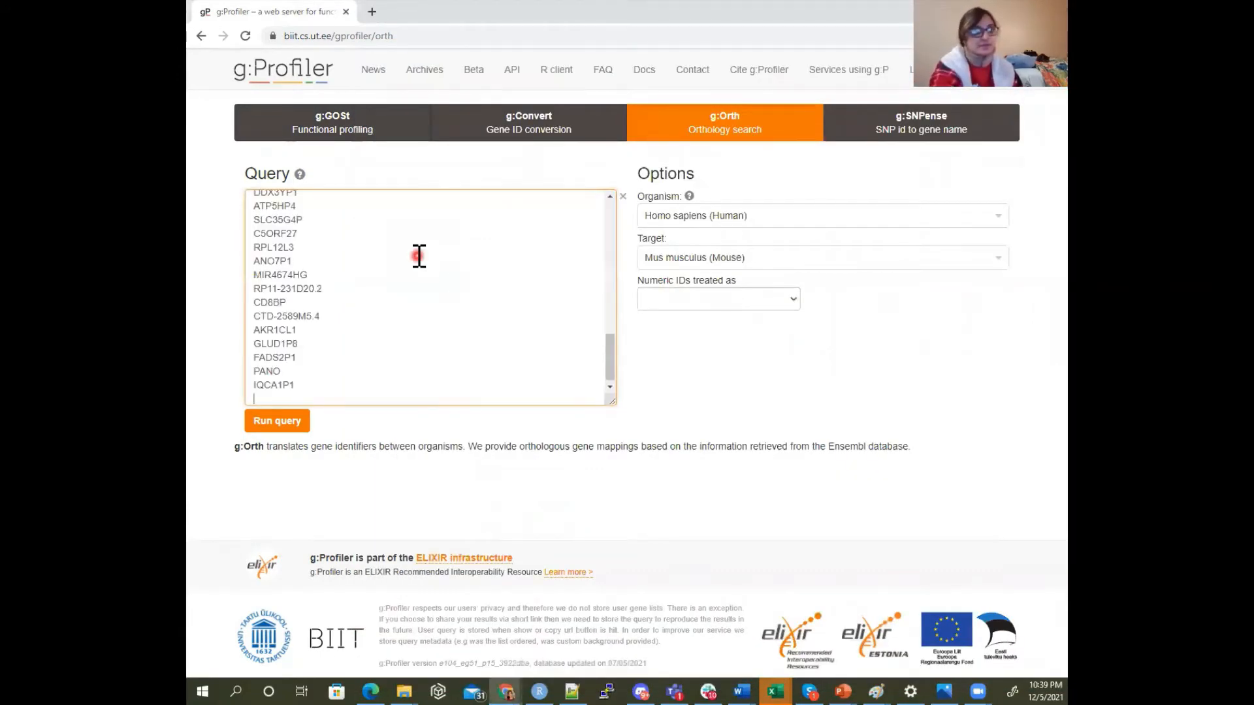
scroll(421, 251, up, 15)
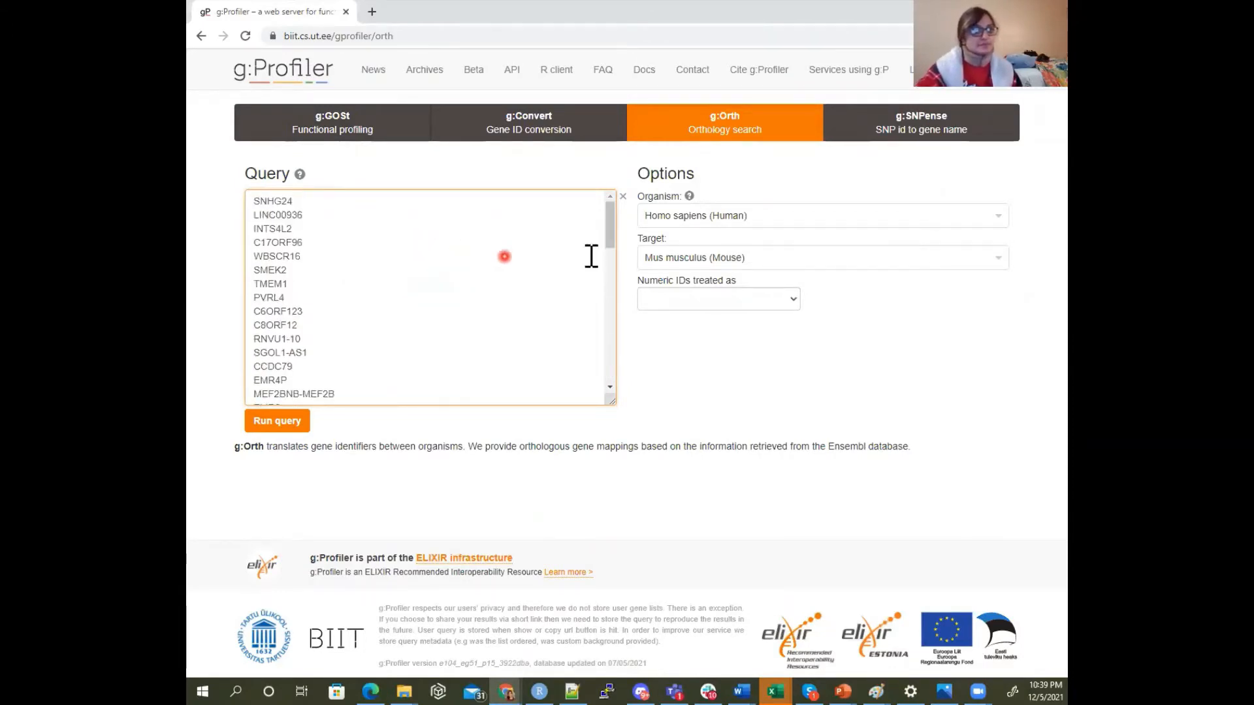
Set the target organism to Felis catus (Cat), run the orthology query on the gene names, and examine the ortholog results
click(679, 256)
text(cat)
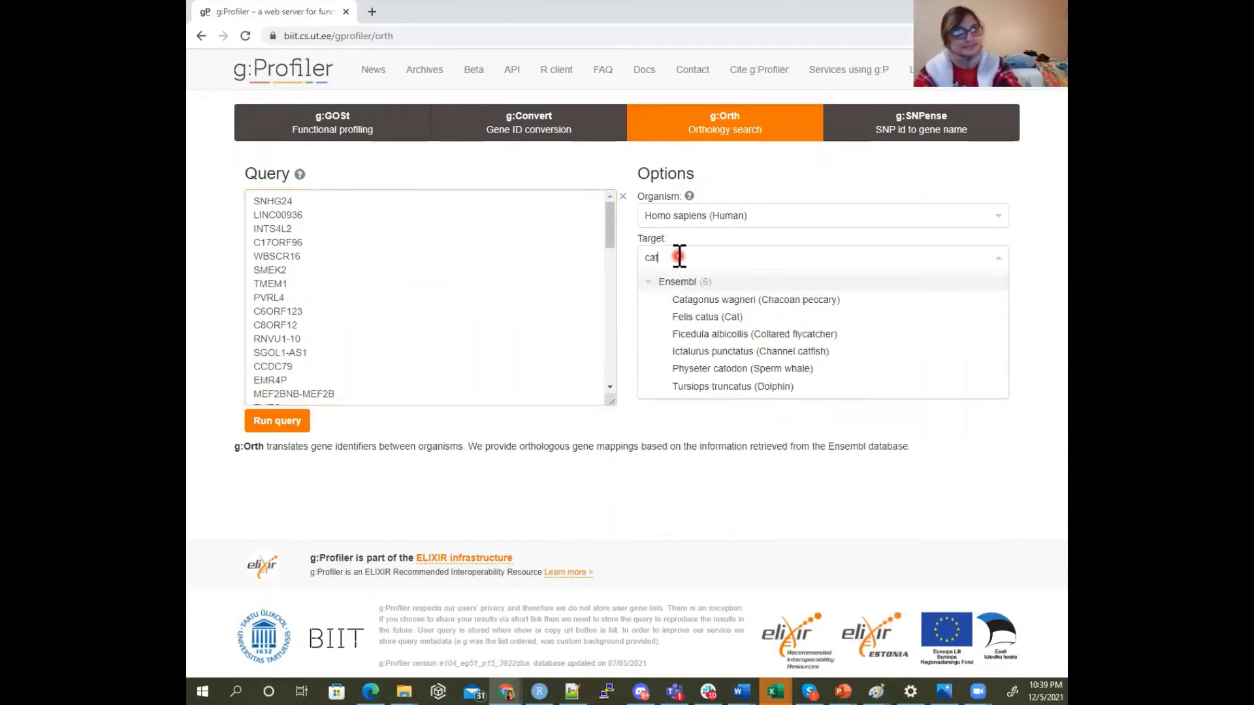
click(686, 315)
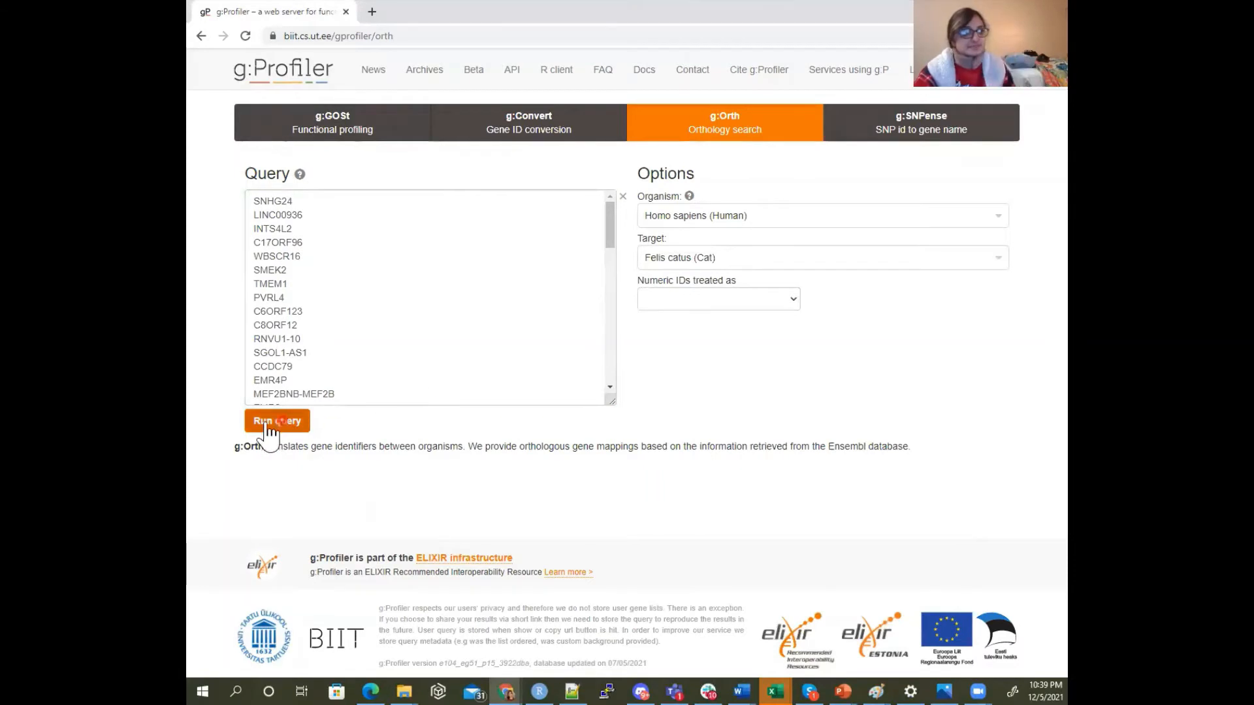
drag(745, 282, 625, 277)
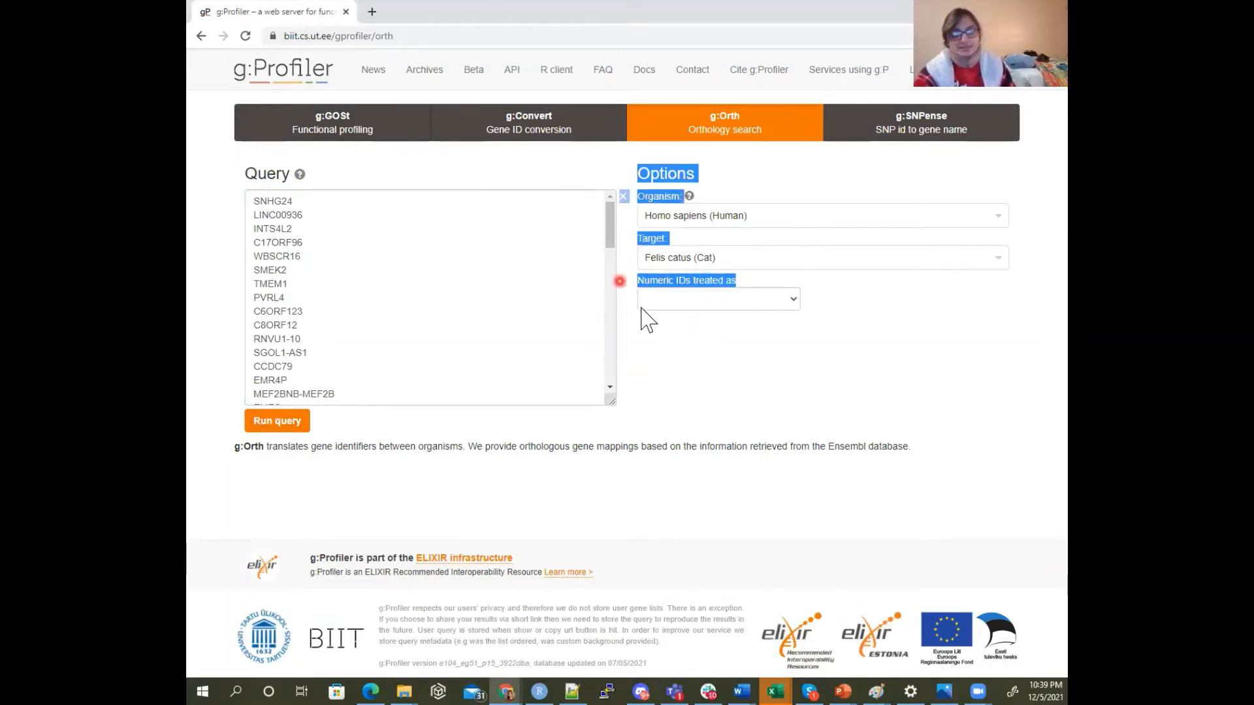
click(722, 299)
click(746, 283)
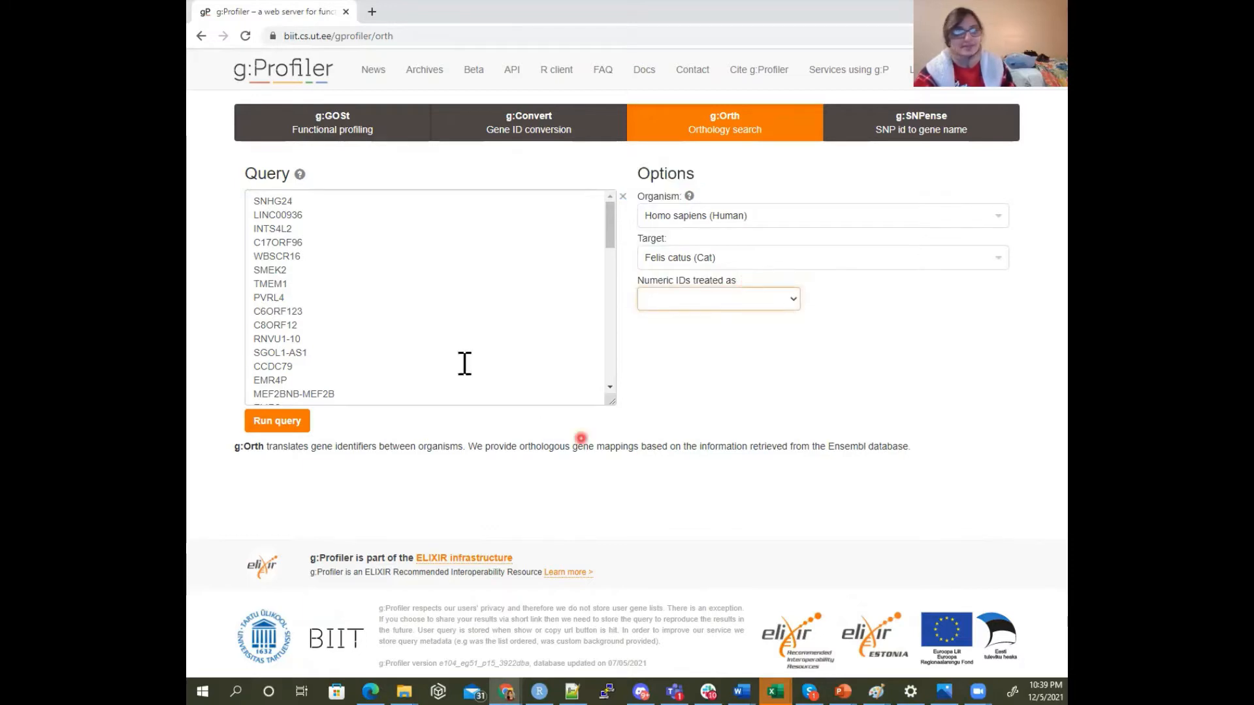
click(277, 423)
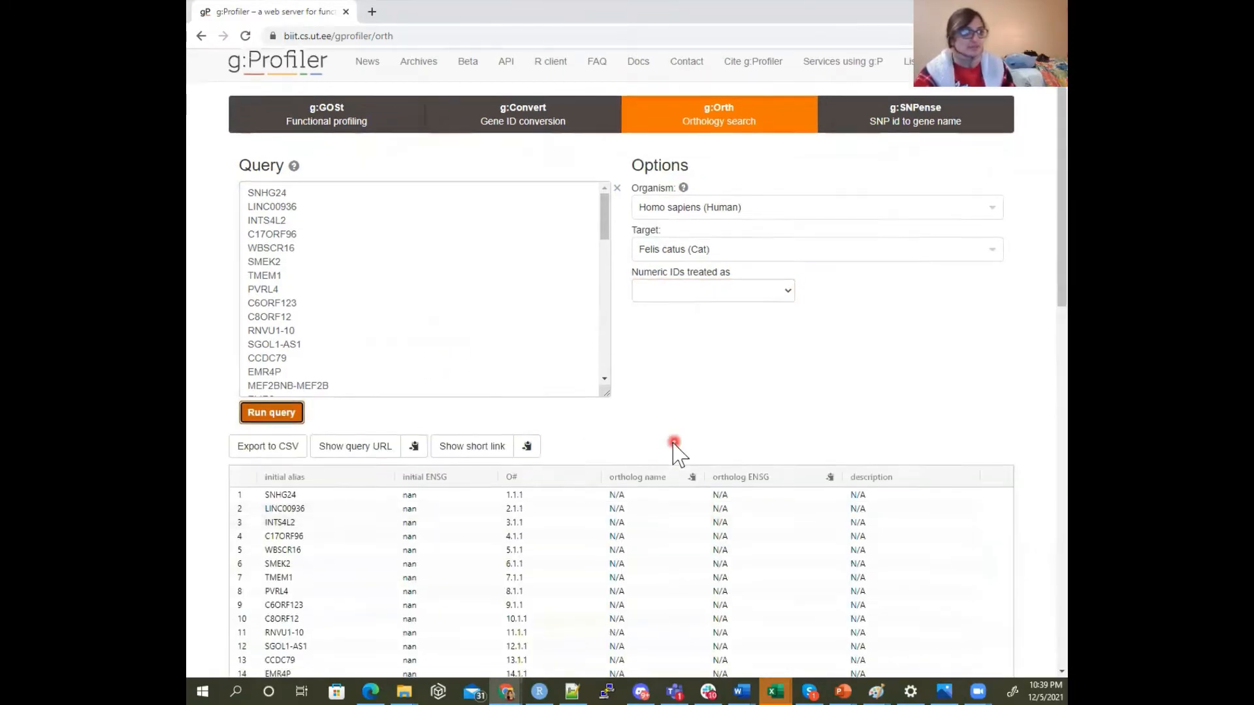
scroll(484, 327, down, 6)
scroll(717, 531, down, 5)
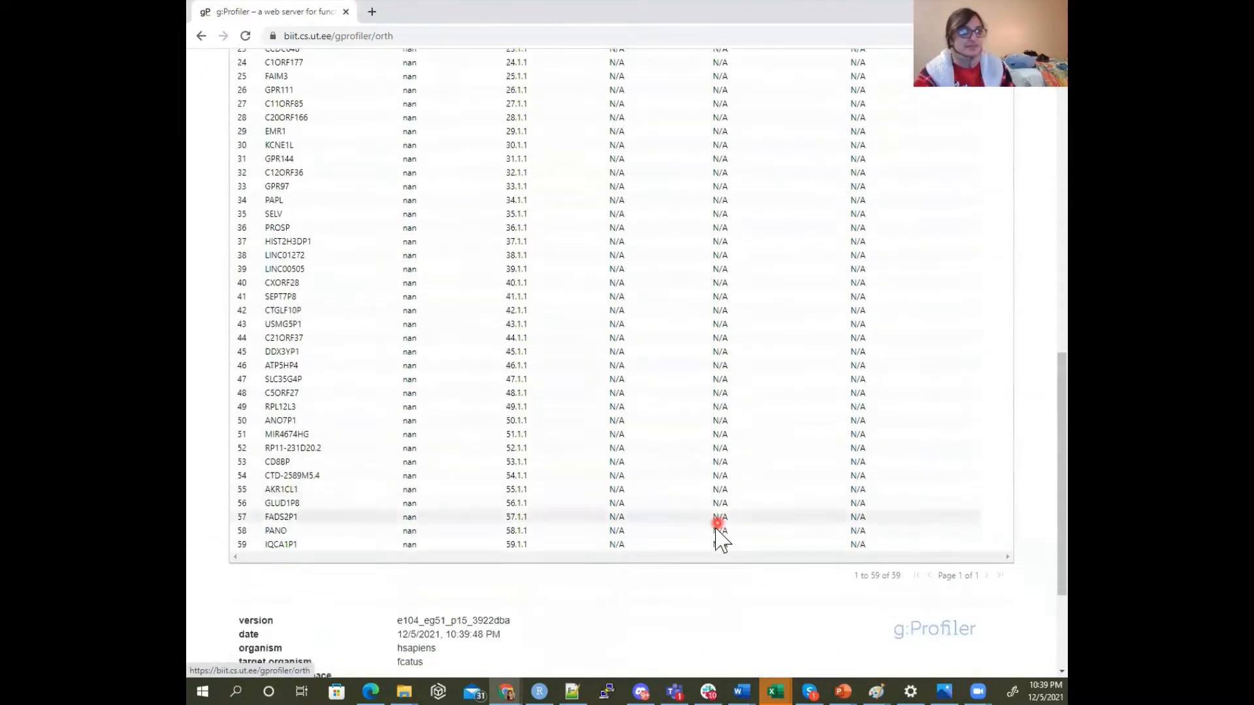
scroll(722, 540, up, 8)
scroll(533, 412, up, 3)
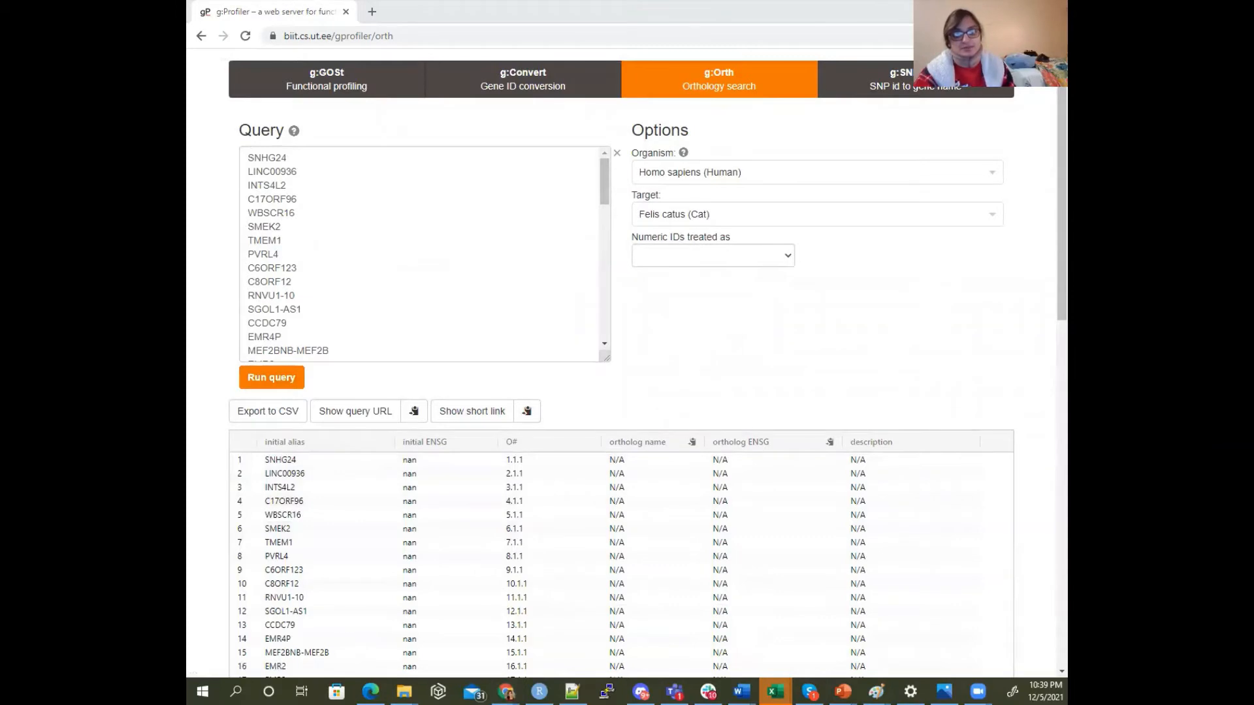
Return to the Excel workbook and copy the Entrez IDs from B2 to the end of column B
drag(725, 704, 496, 138)
click(442, 302)
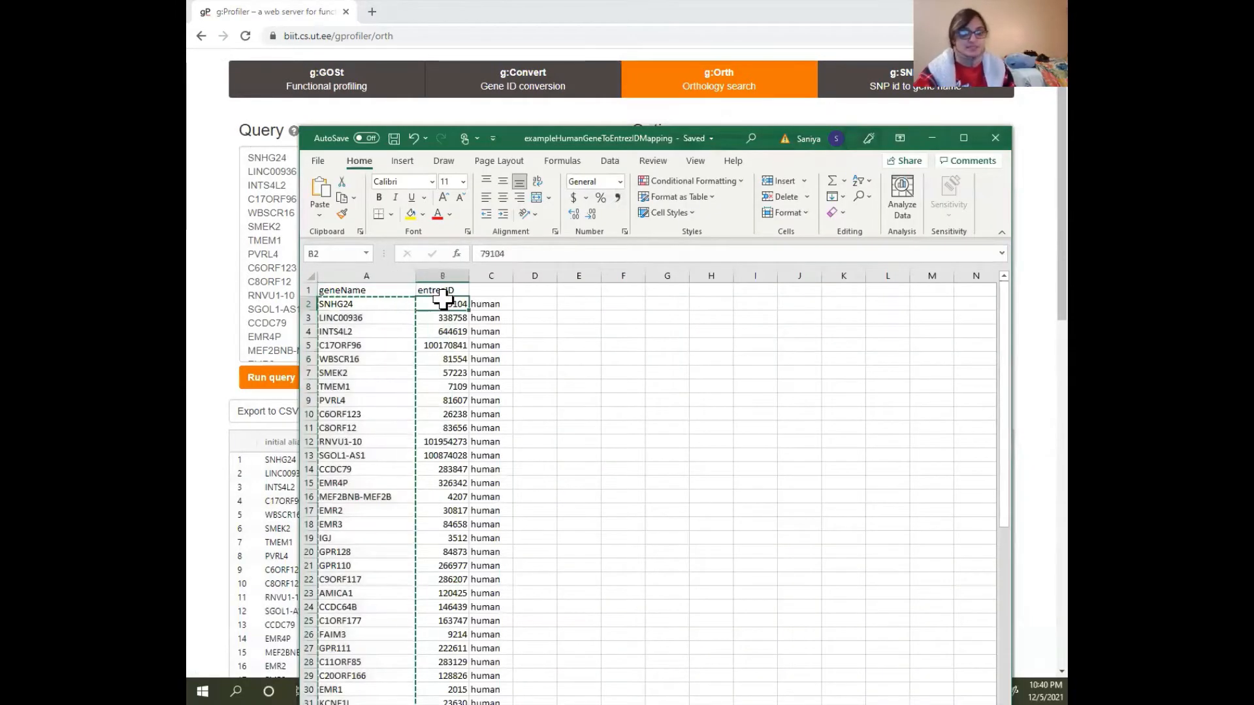
key(ctrl+shift+Down)
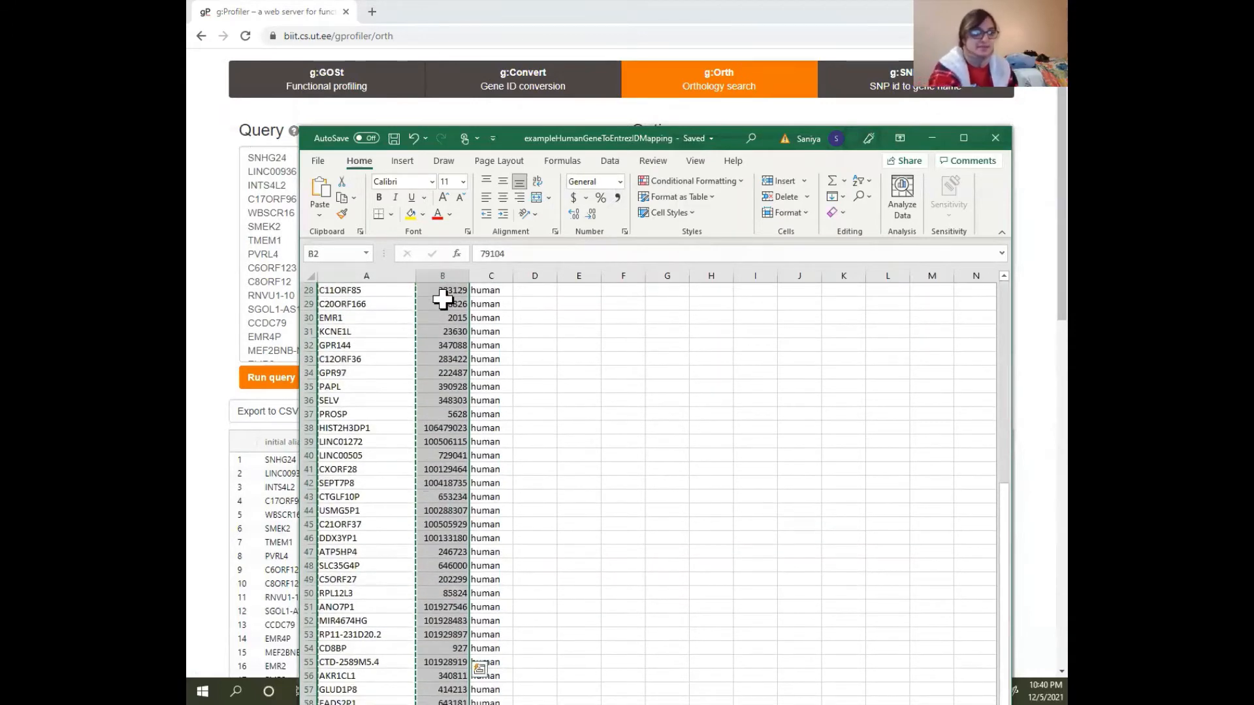
key(ctrl+c)
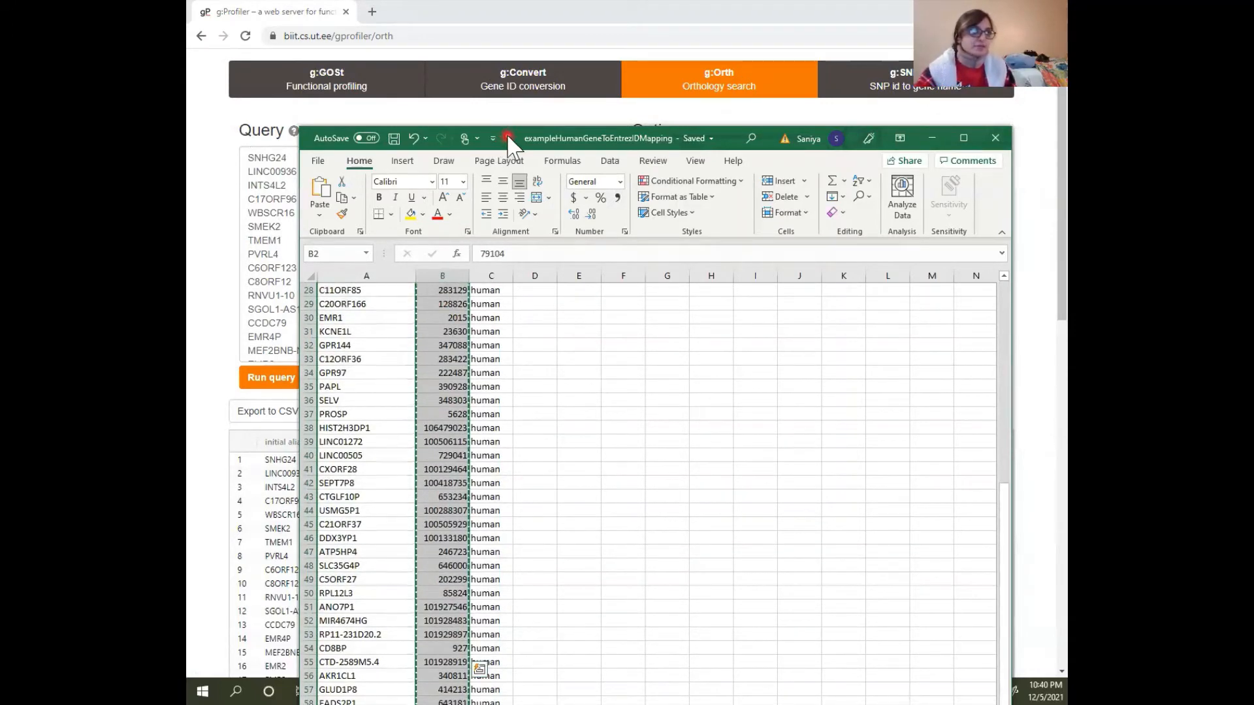
Replace the gene names in the g:Orth query with the copied Entrez IDs and run the orthology query
key(alt+Tab)
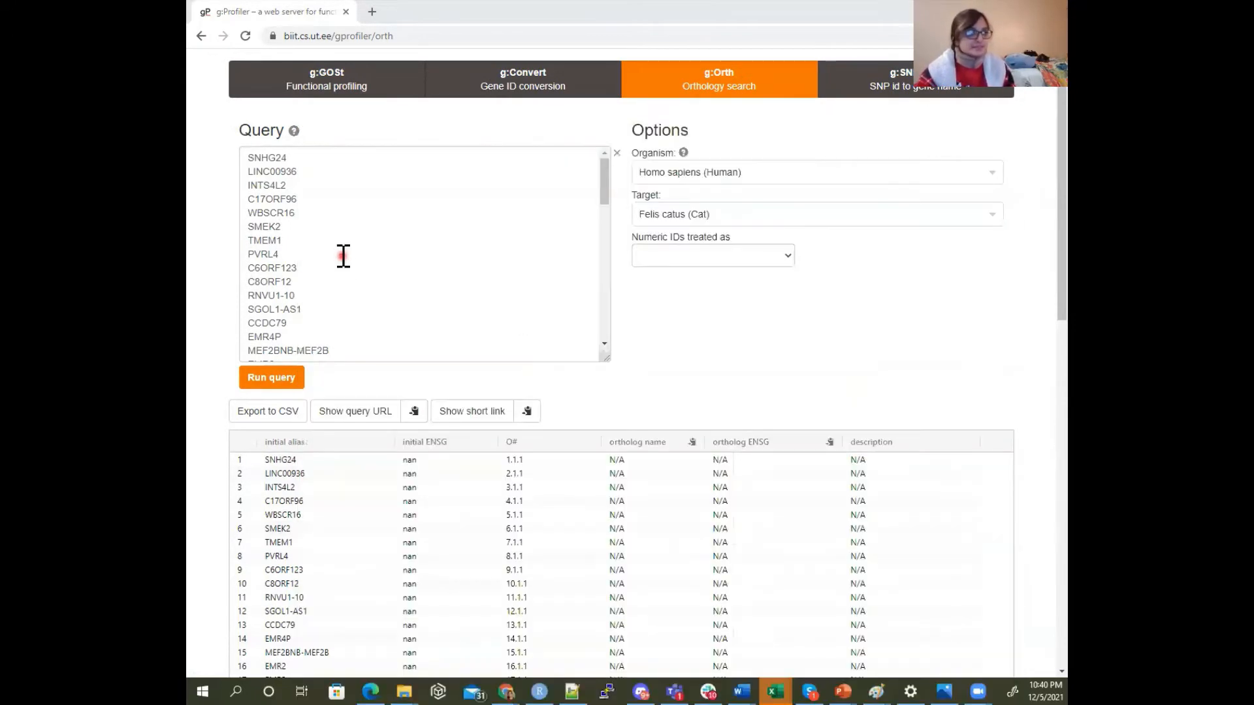
click(343, 256)
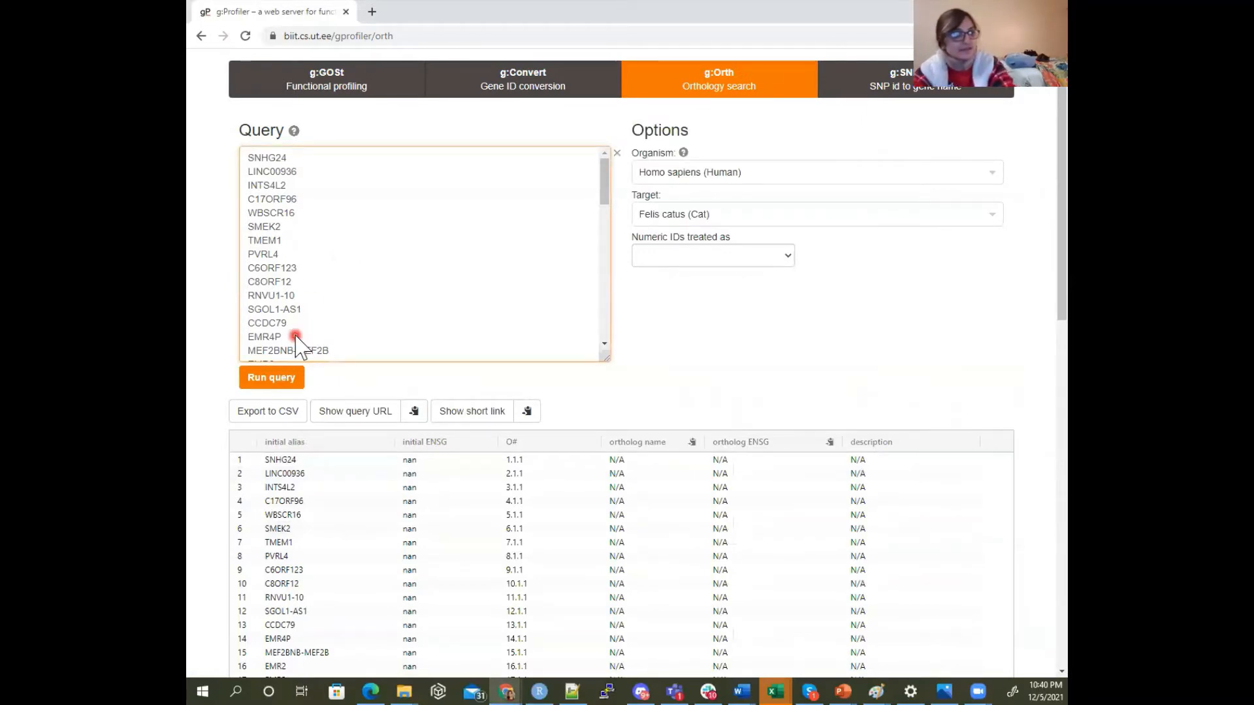
key(ctrl+s)
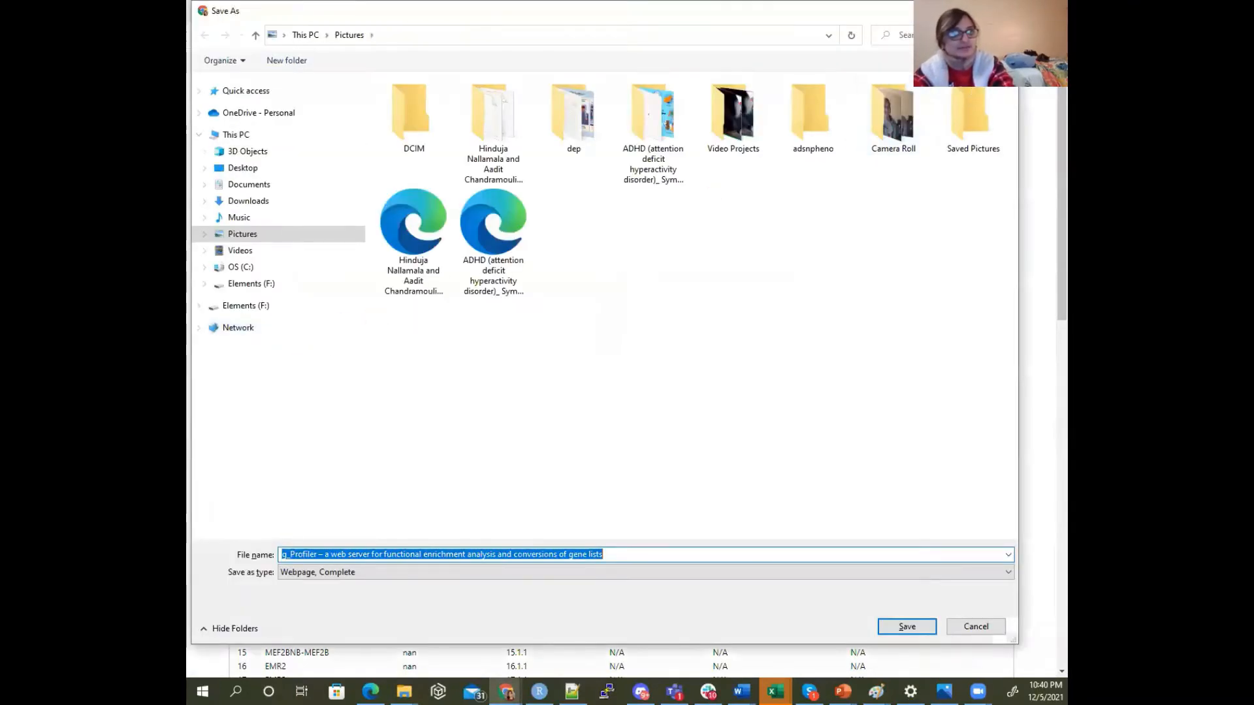
key(Escape)
click(313, 201)
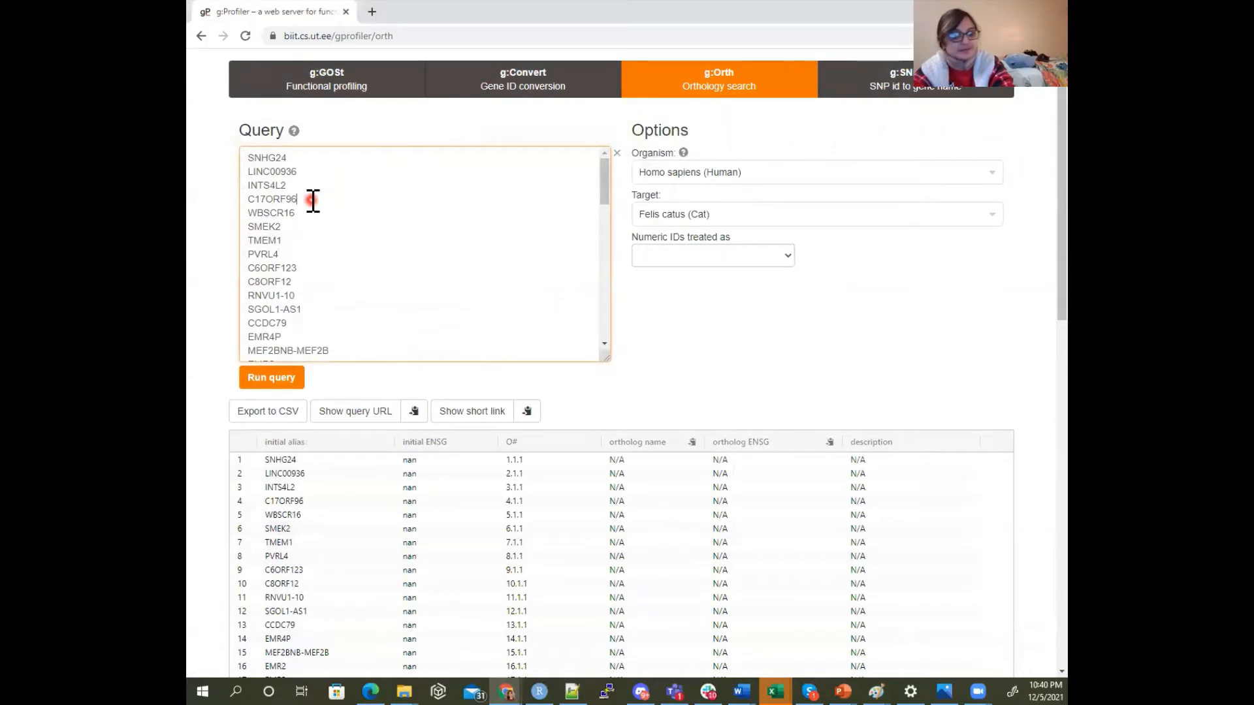
key(ctrl+a)
key(Delete)
key(ctrl+v)
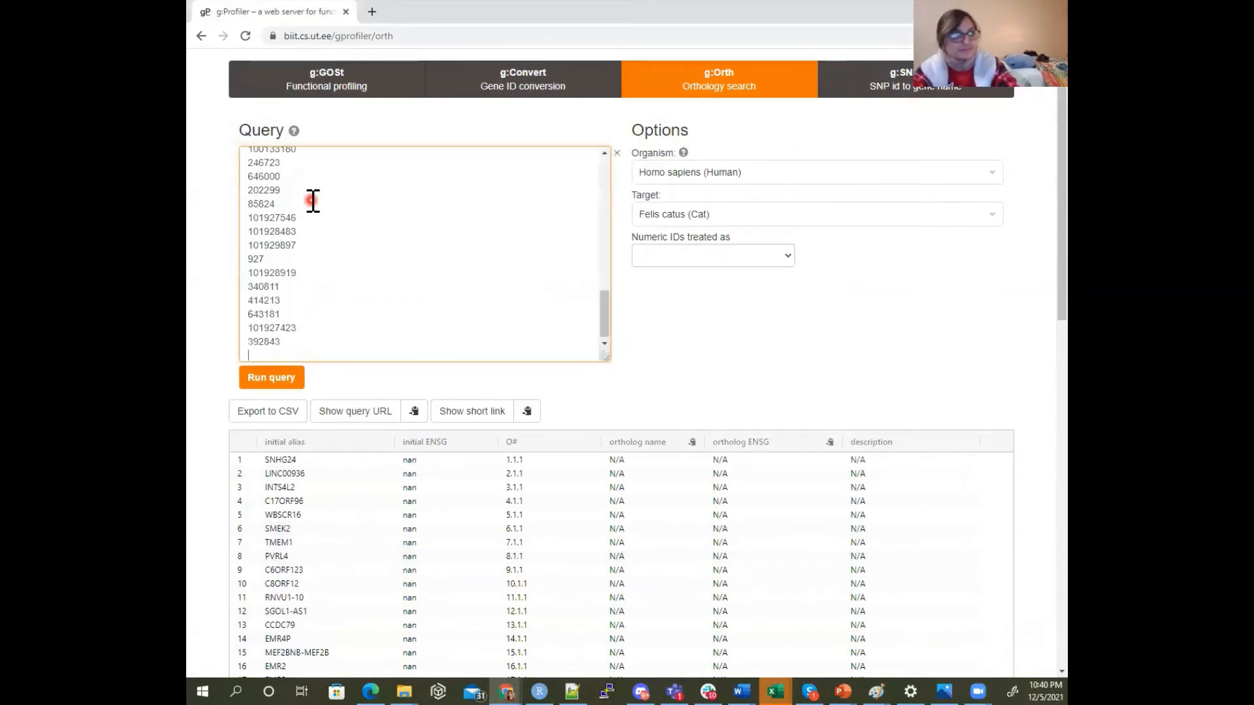
click(274, 379)
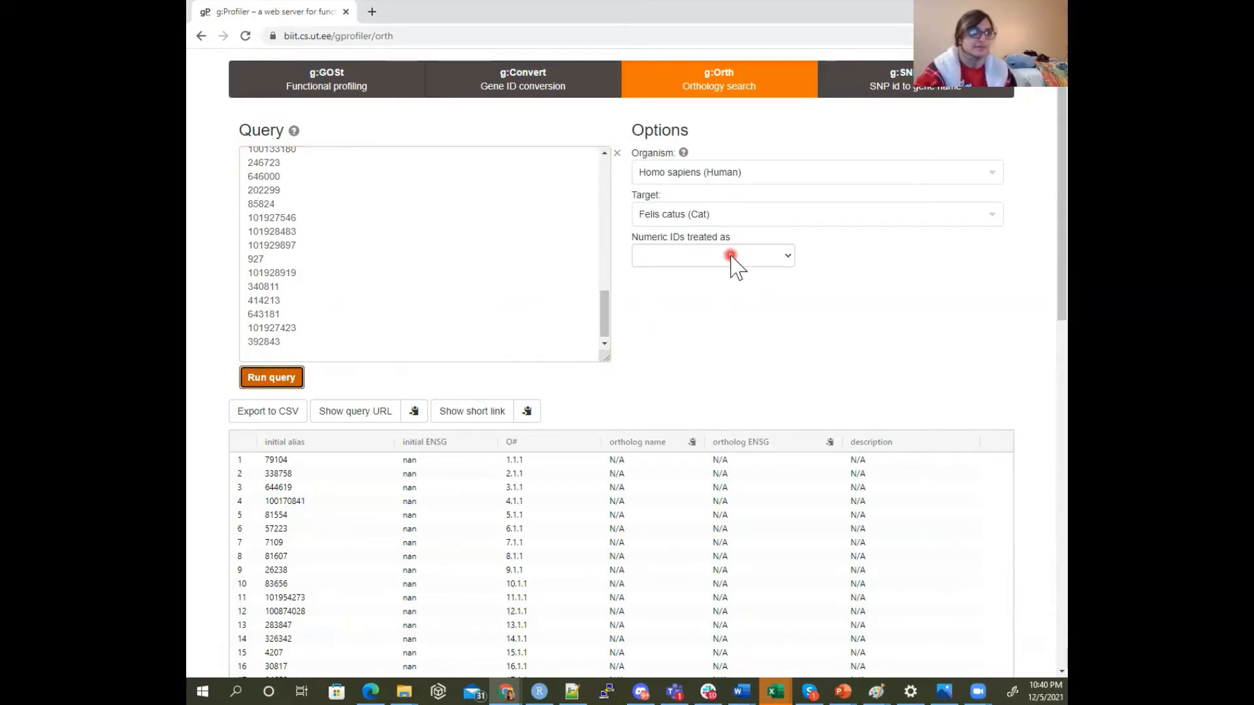
Set numeric IDs to be treated as ENTREZGENE_ACC and rerun the orthology query
click(646, 258)
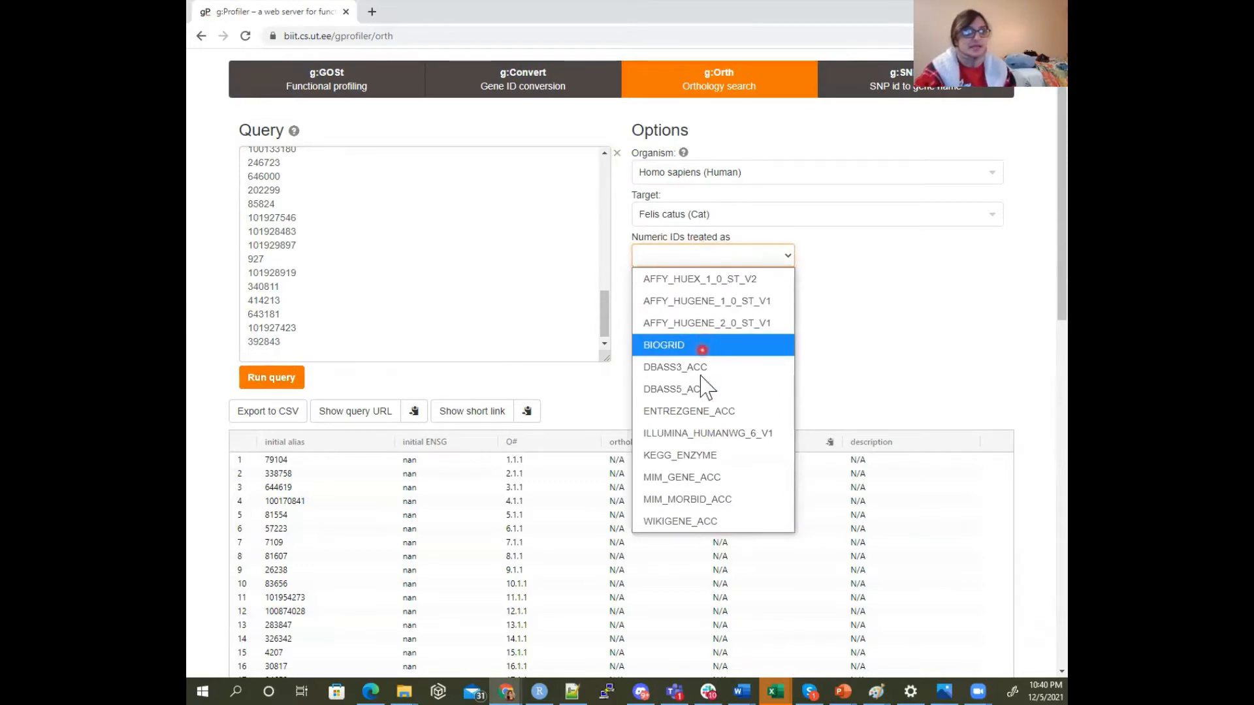
click(758, 419)
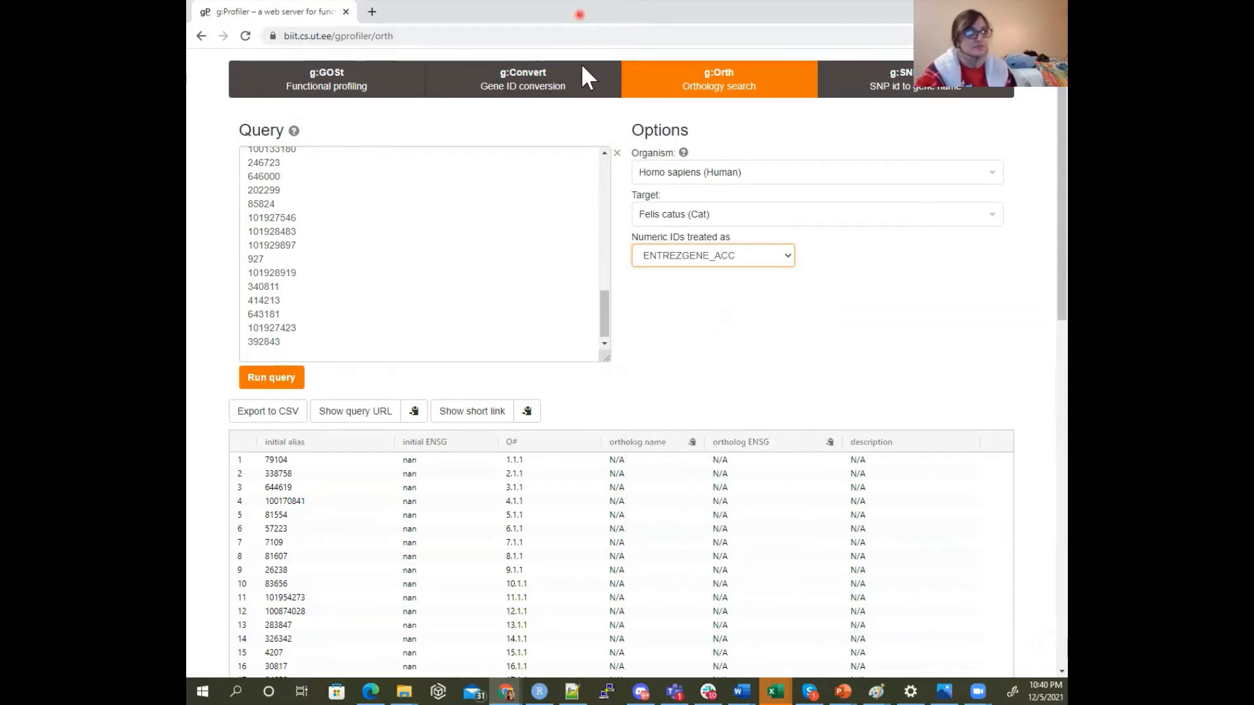
drag(579, 14, 1064, 65)
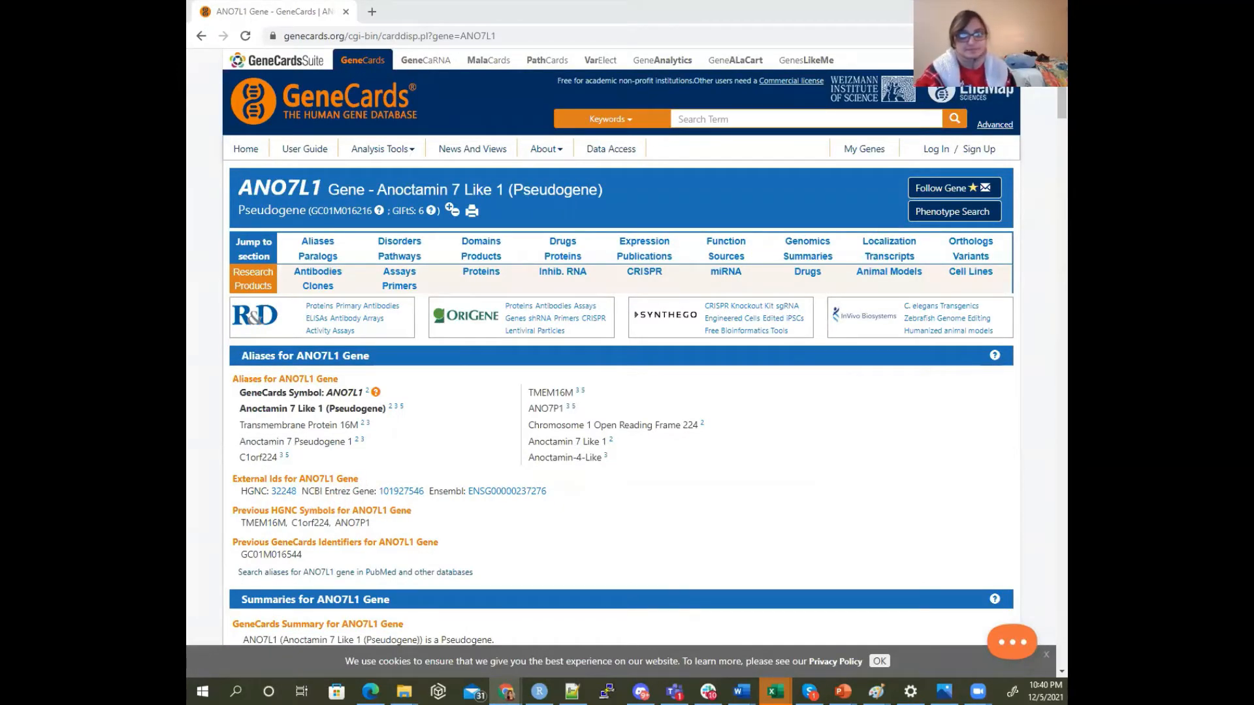
drag(1065, 39, 591, 17)
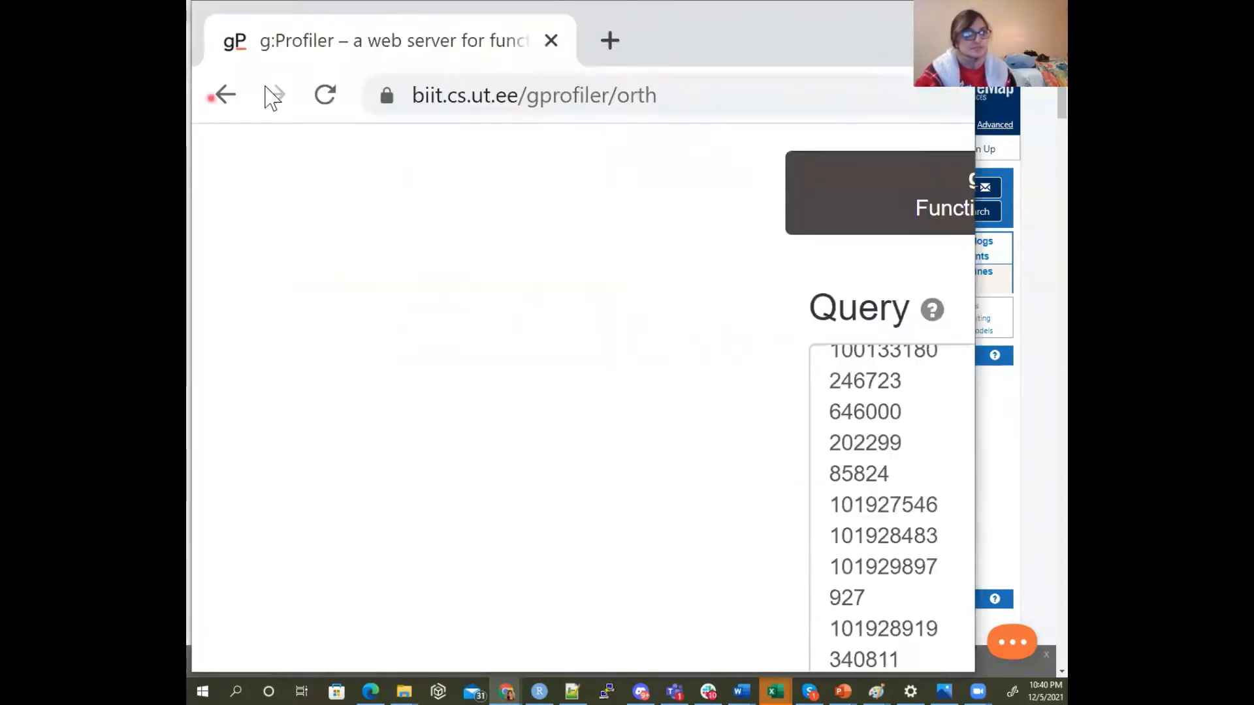
click(696, 265)
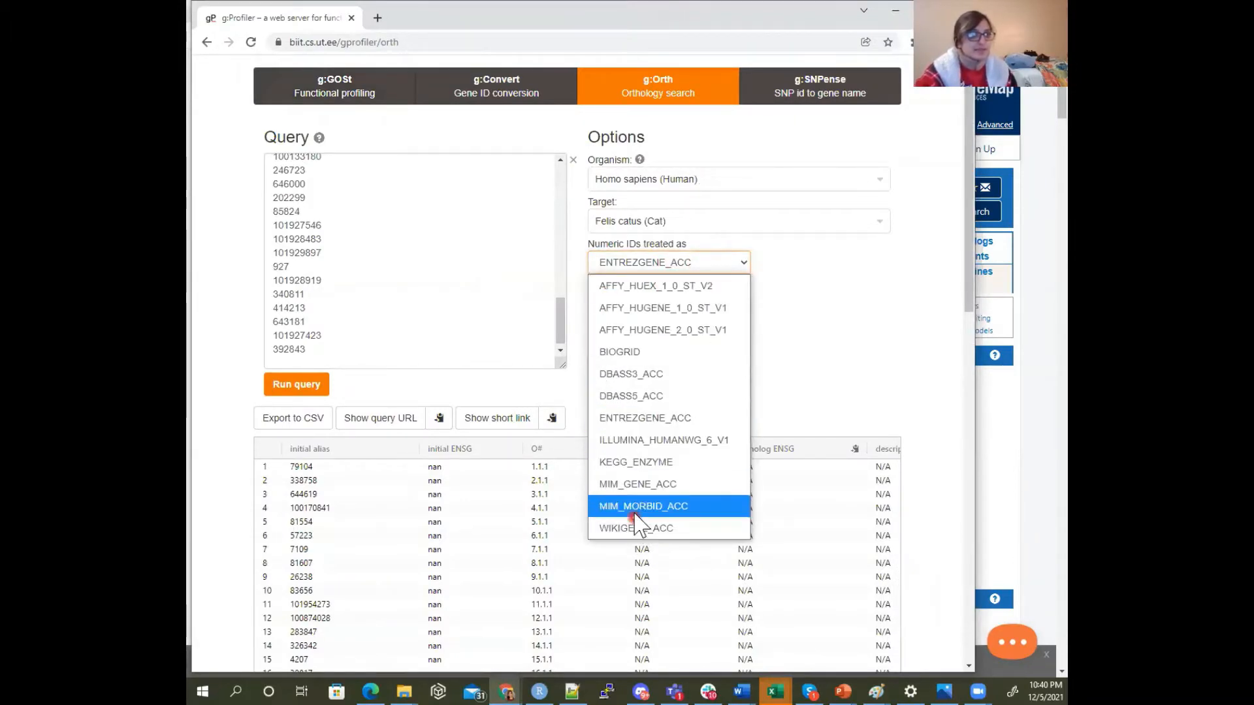
click(646, 421)
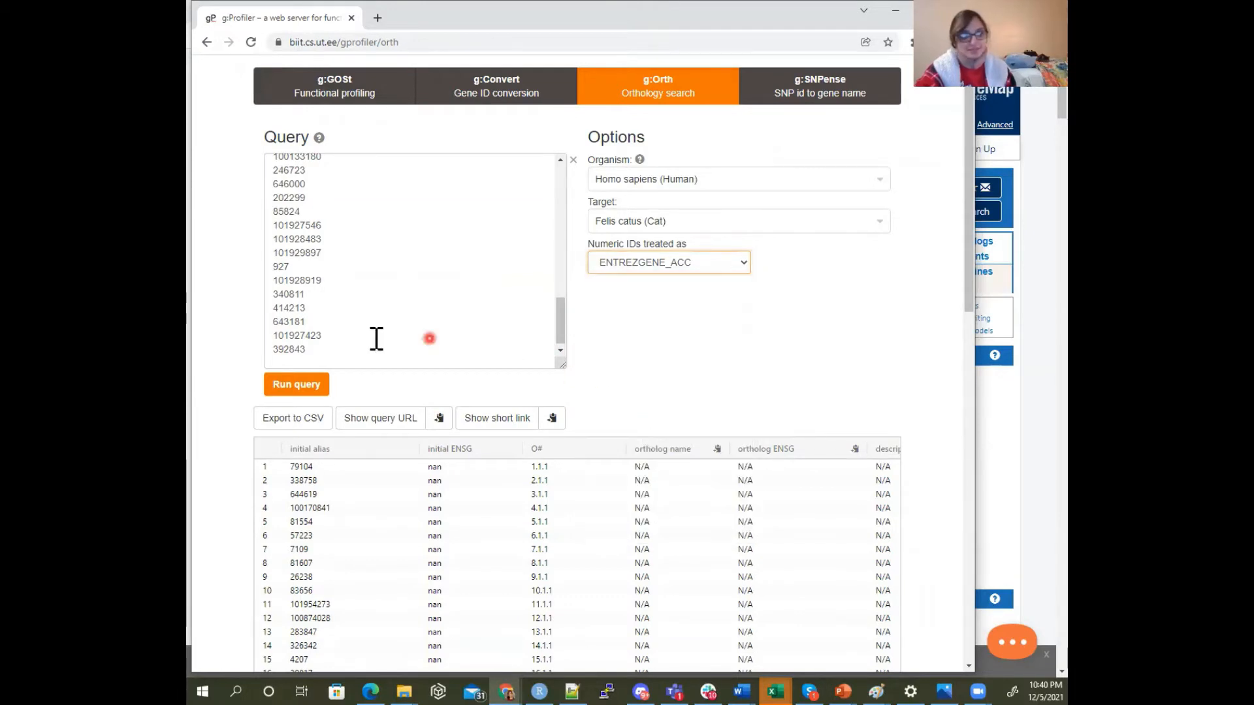
click(309, 387)
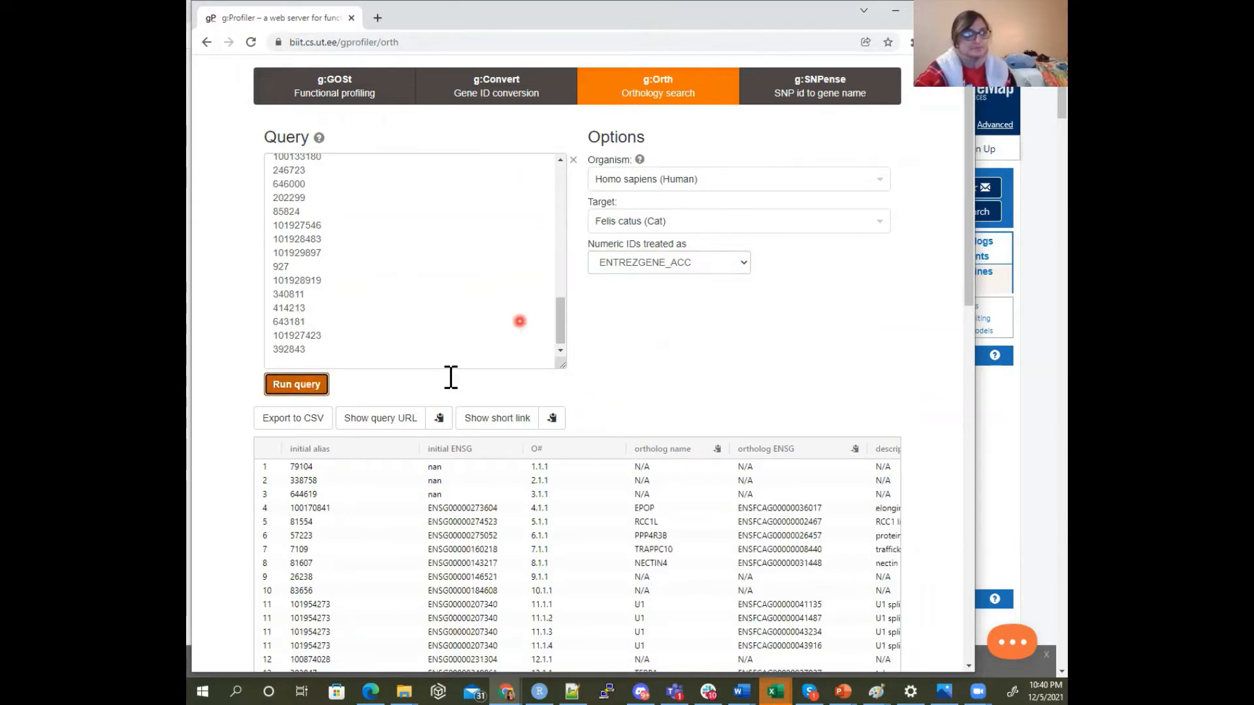
Examine the cat ortholog results for the Entrez IDs, including the initial aliases, ortholog names and ortholog ENSG identifiers
scroll(666, 353, down, 2)
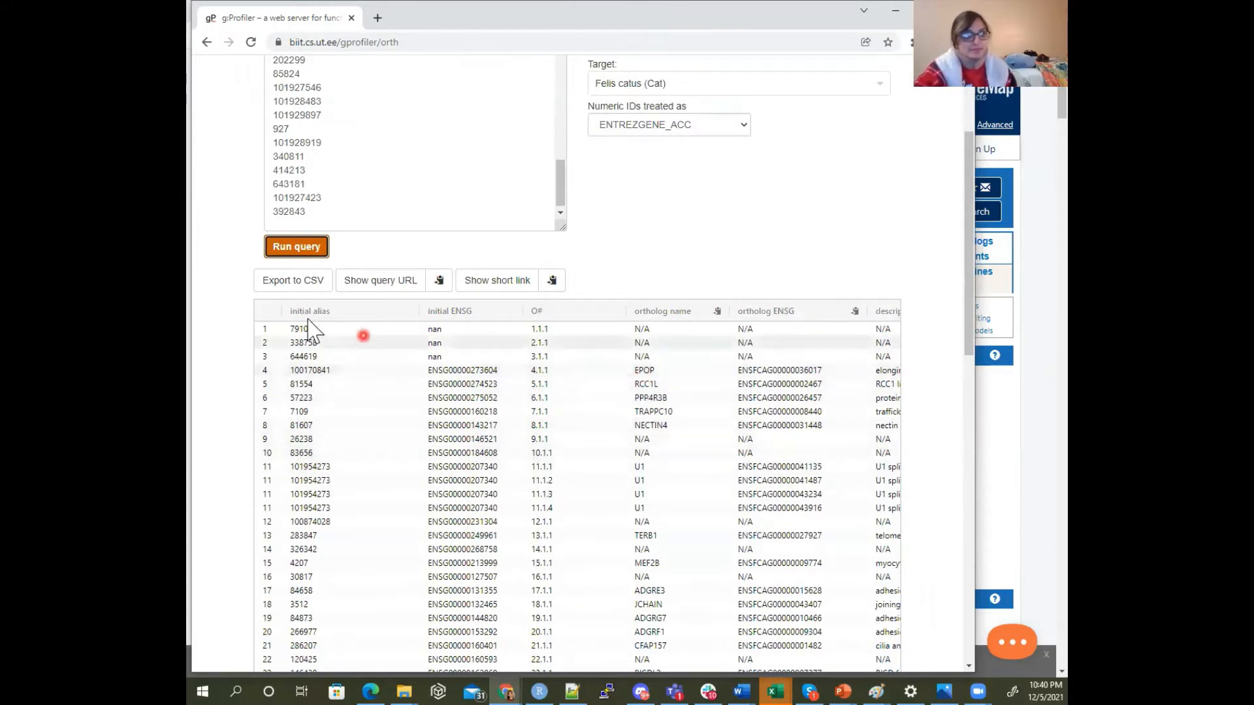
drag(292, 330, 420, 355)
click(419, 356)
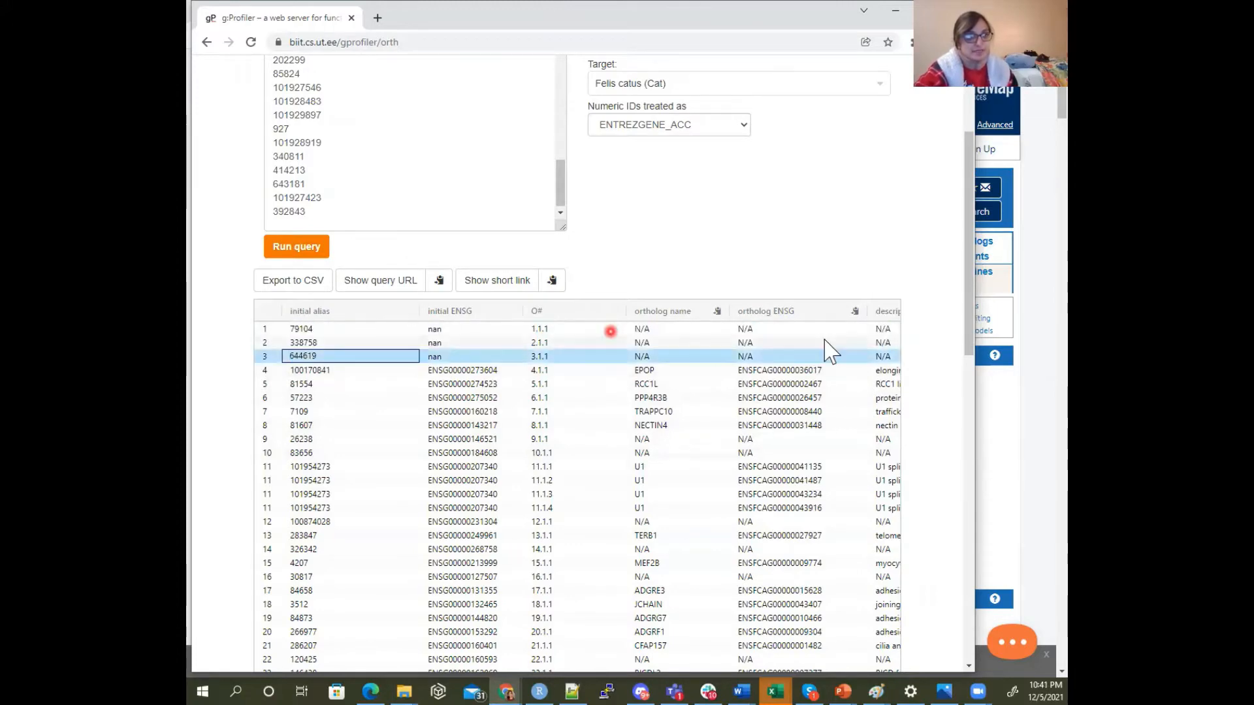
scroll(823, 243, up, 1)
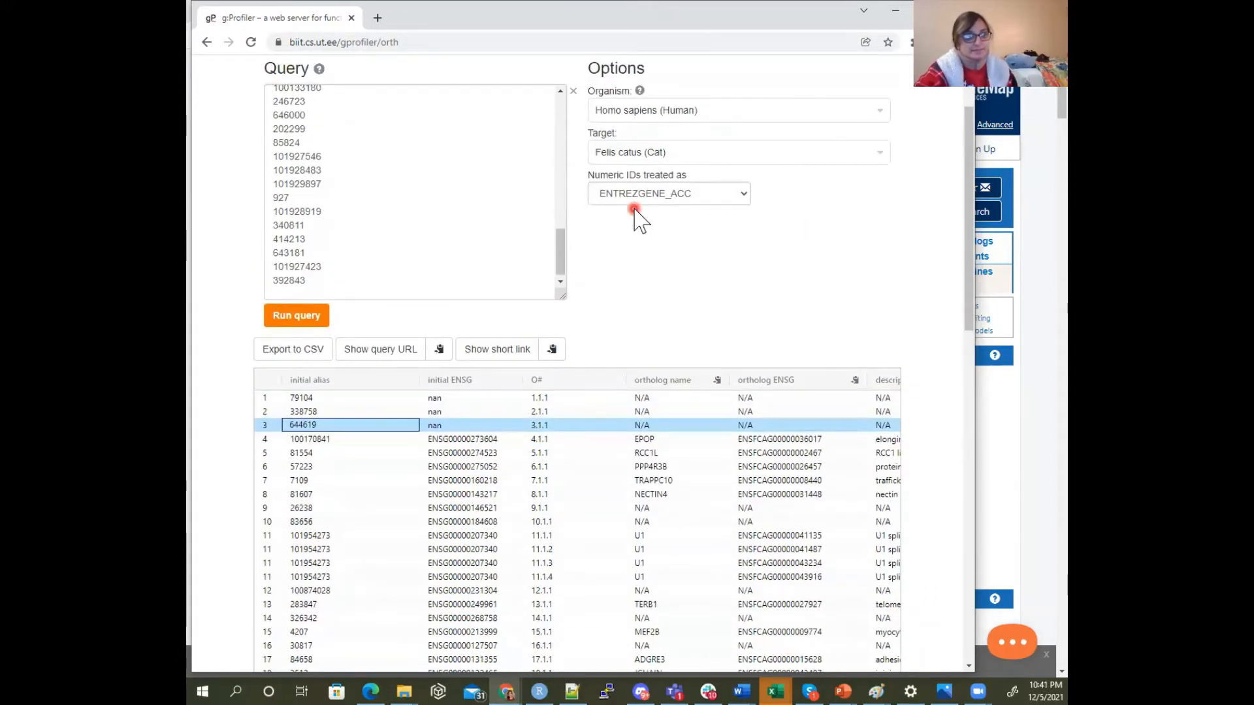
scroll(621, 275, up, 2)
scroll(638, 384, down, 1)
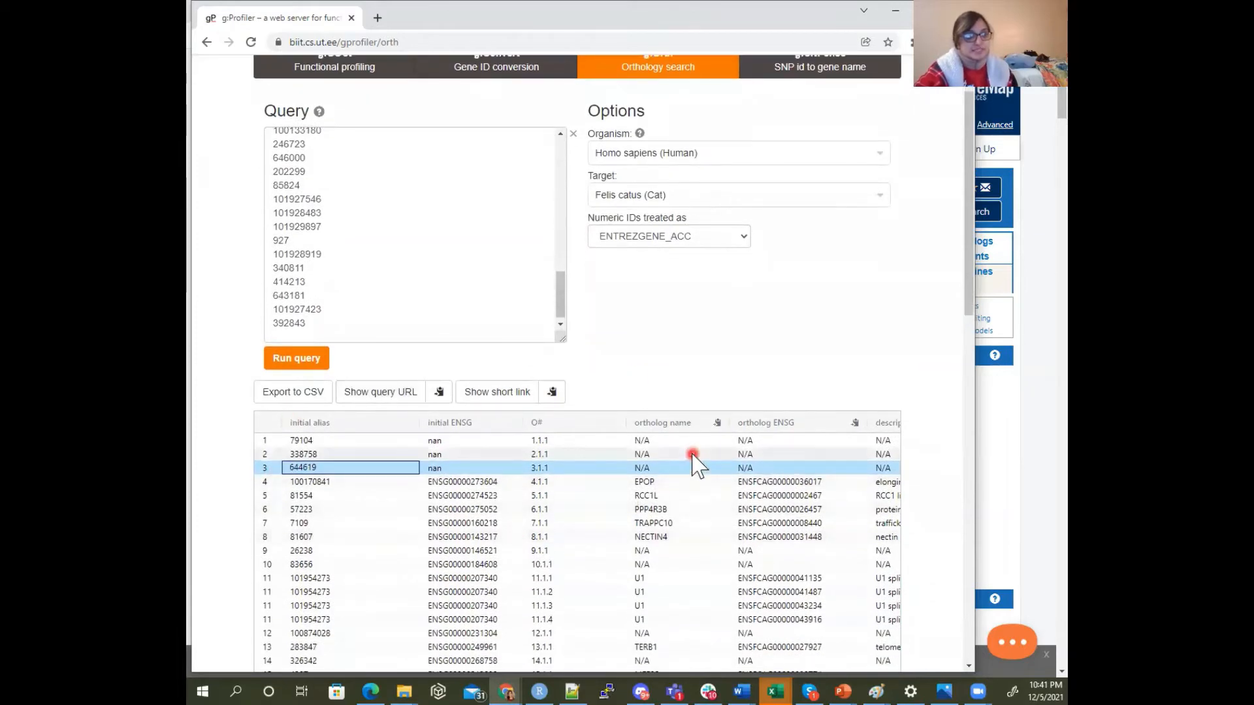
scroll(784, 436, down, 1)
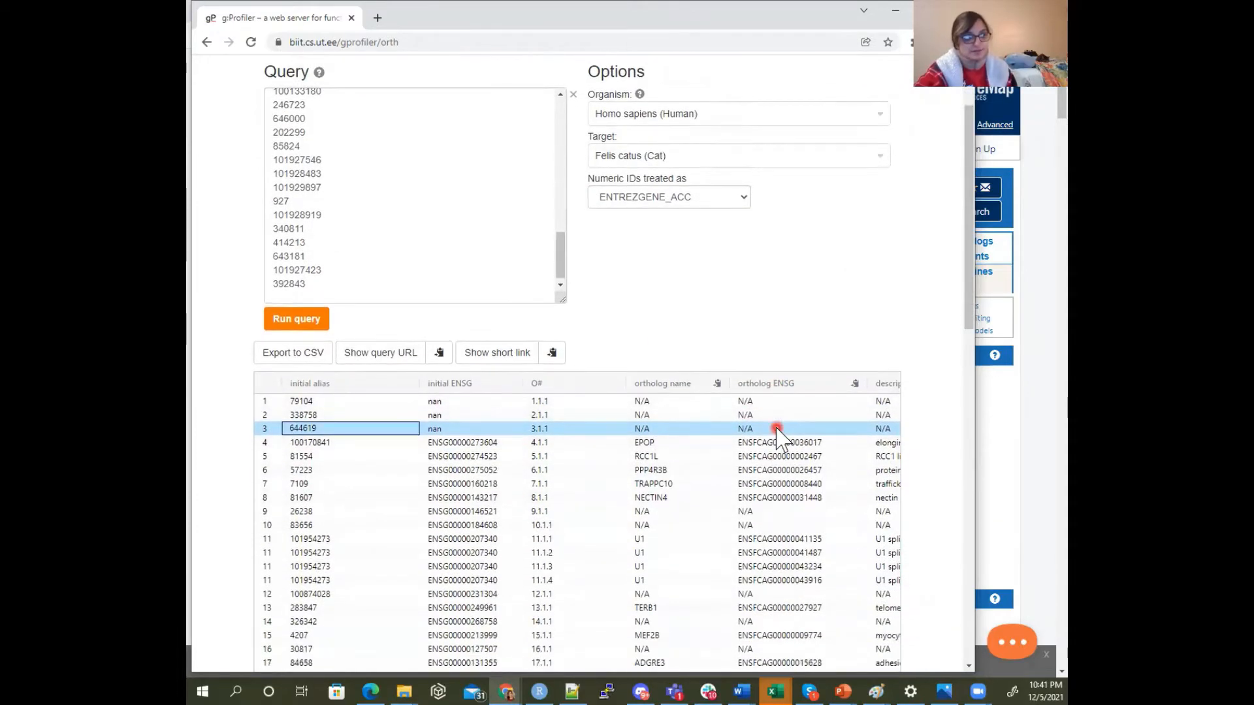
scroll(777, 437, down, 9)
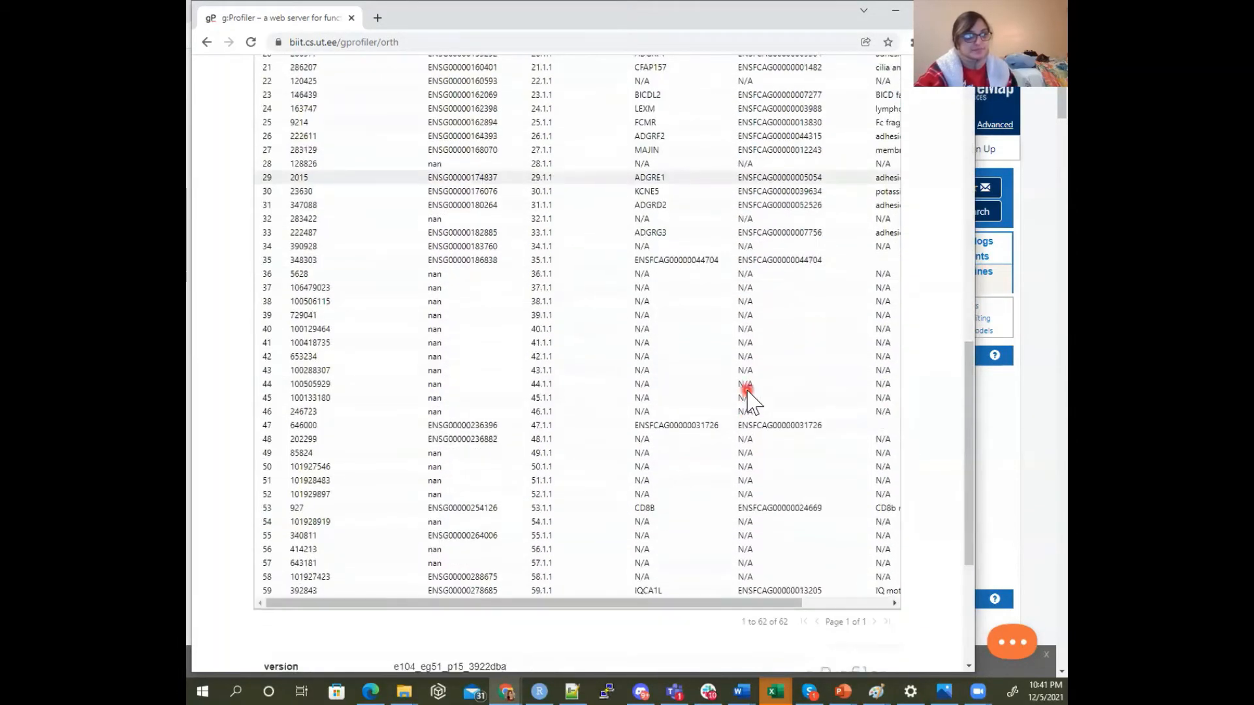
scroll(748, 398, down, 3)
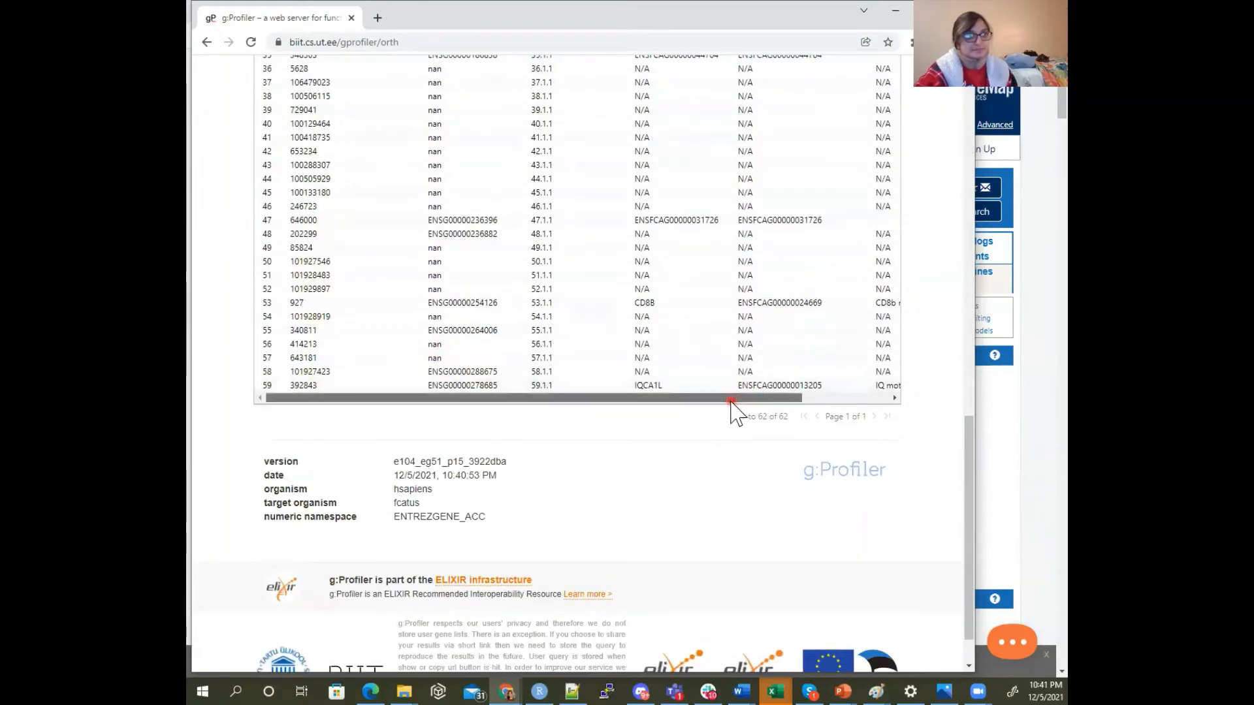
drag(731, 400, 632, 394)
scroll(631, 395, up, 3)
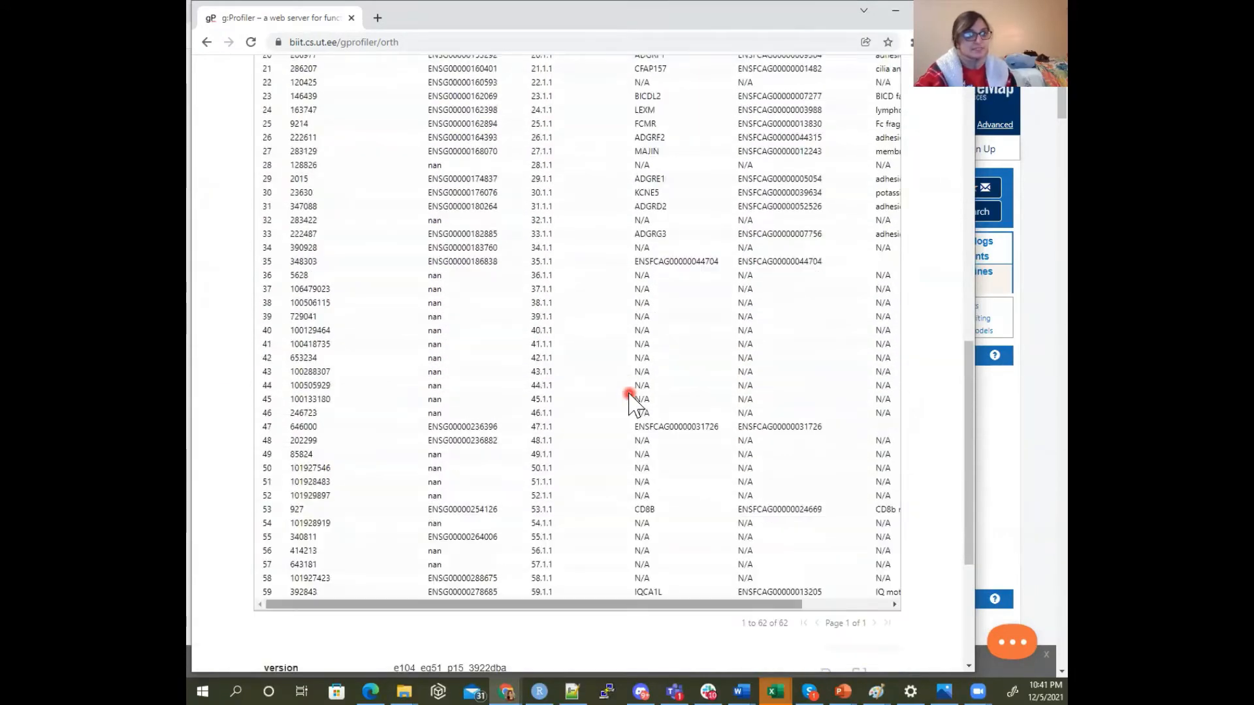
scroll(631, 396, up, 8)
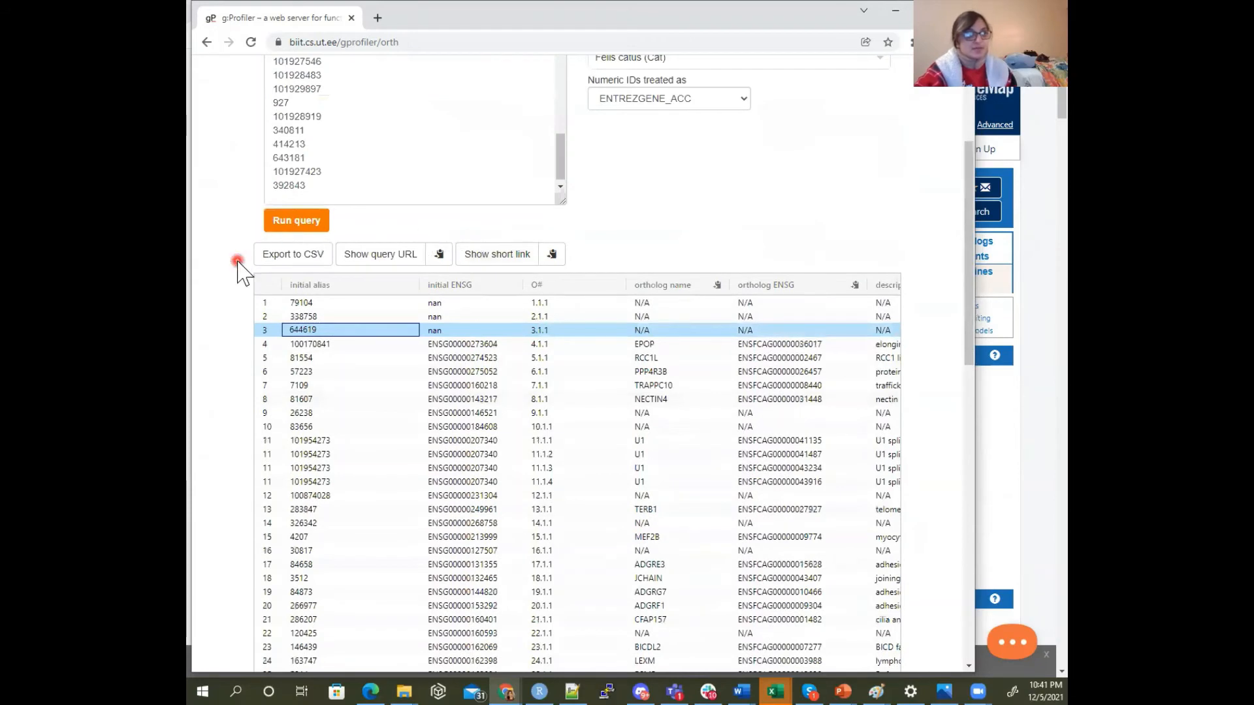
Export the ortholog results to CSV and match the result for Entrez ID 100170841 with the C17ORF96 row in the Excel workbook
click(274, 256)
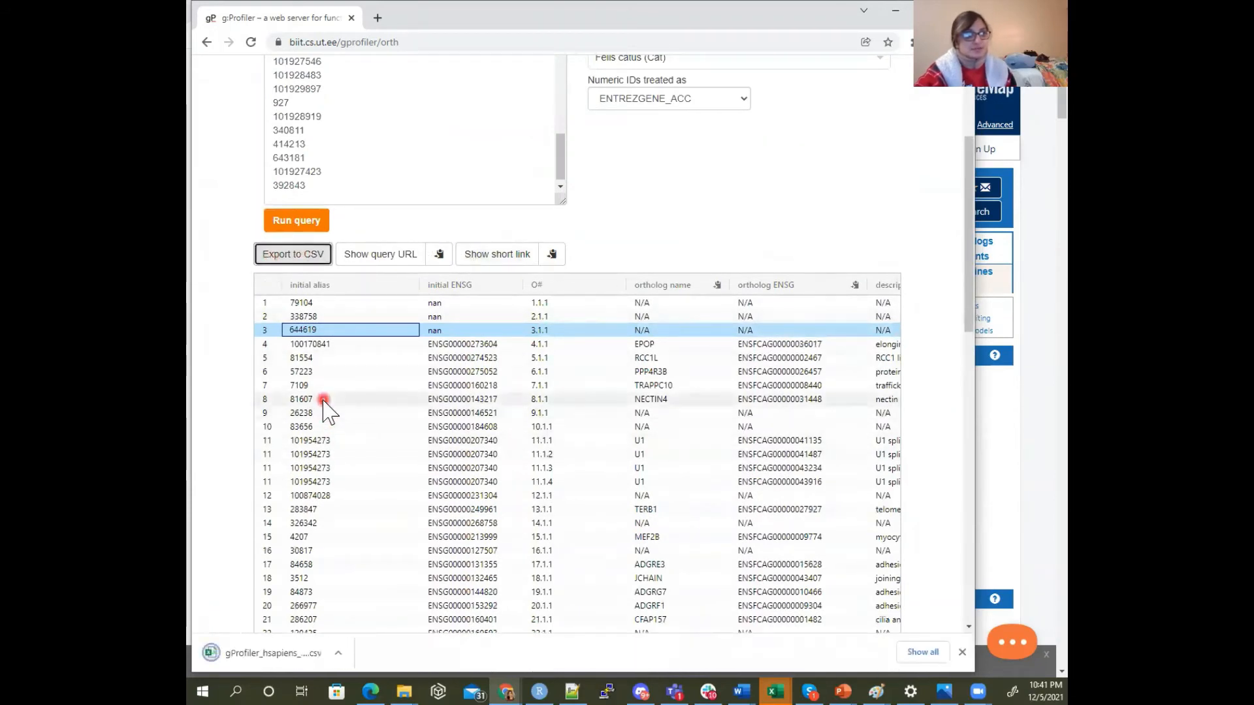
click(302, 345)
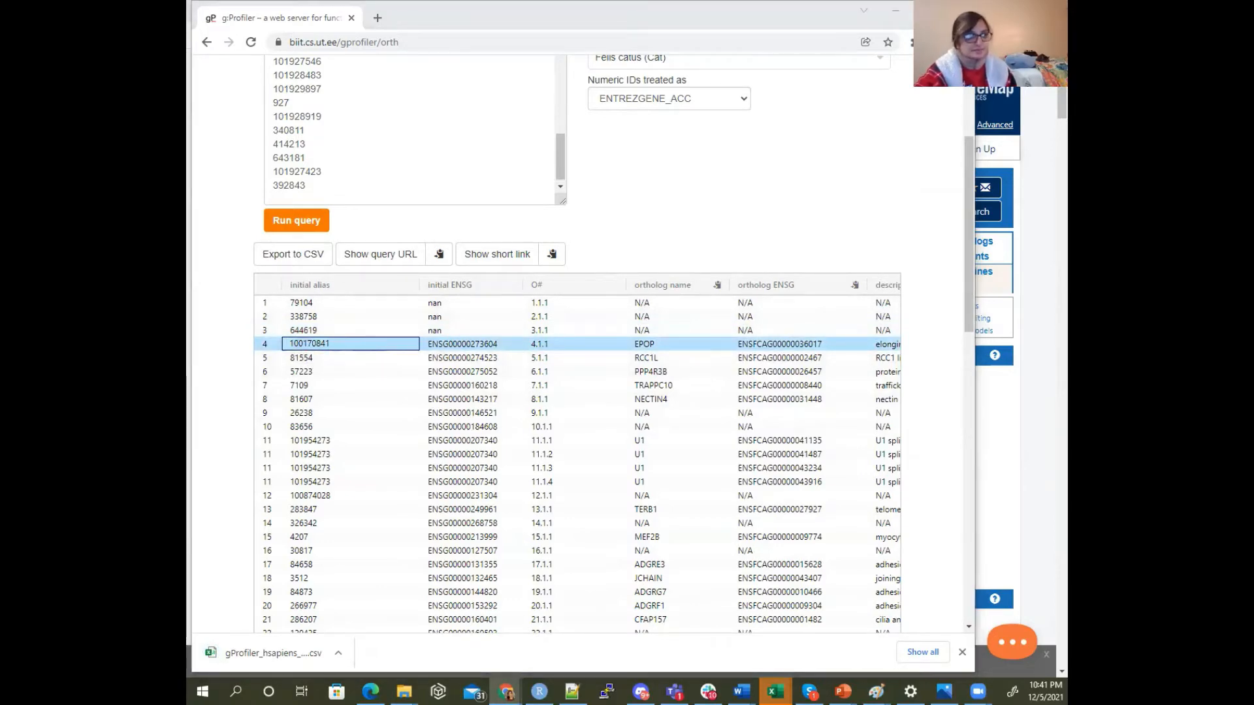
click(775, 692)
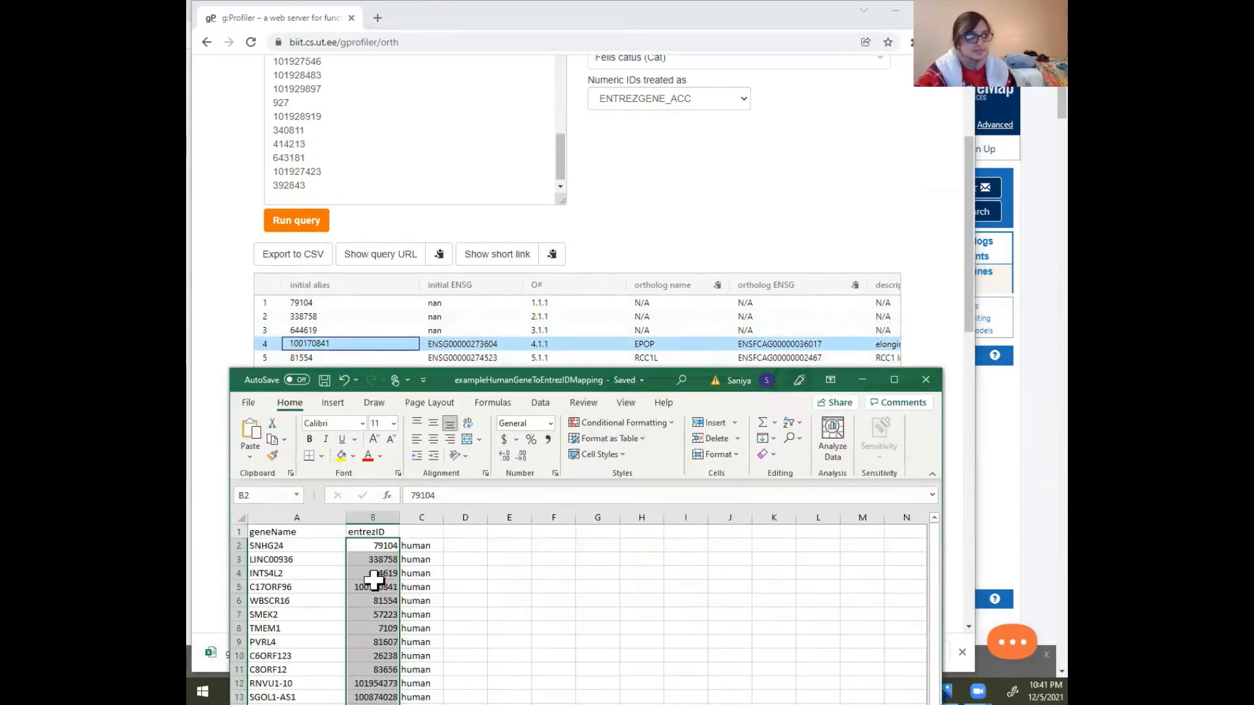
click(374, 585)
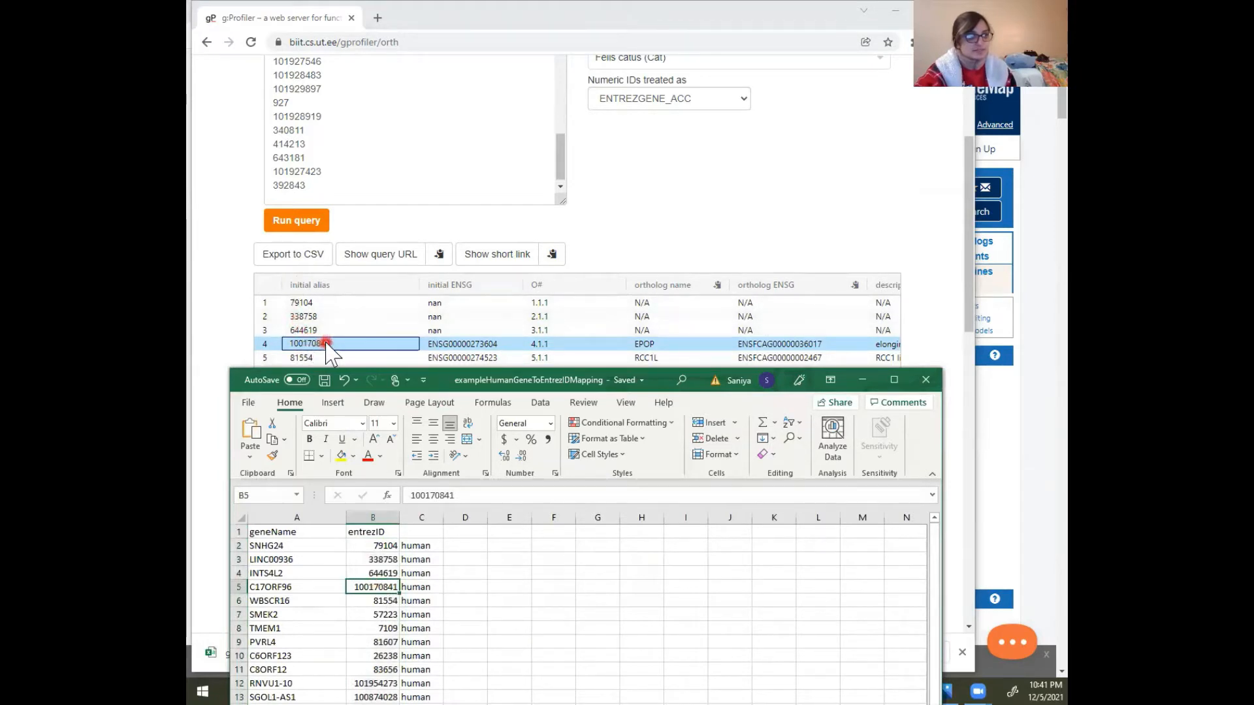
click(328, 585)
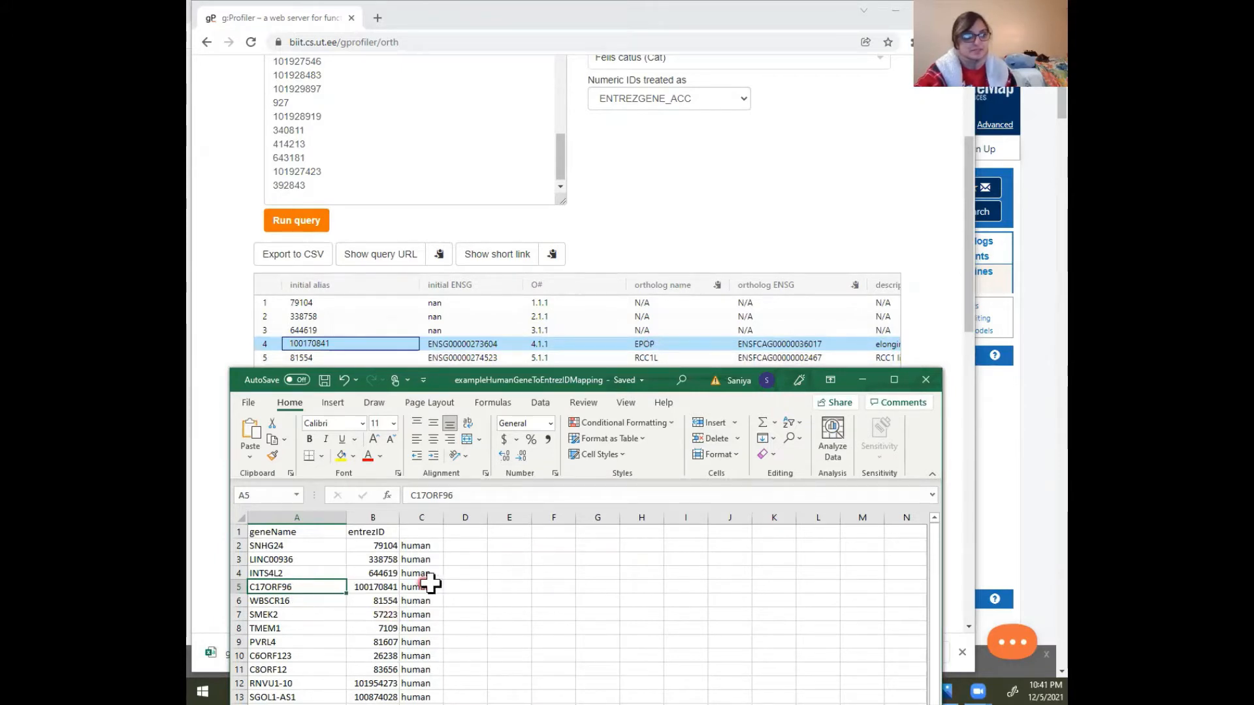
Try to enter "-->" in D5 of the C17ORF96 row
click(474, 587)
text(-->)
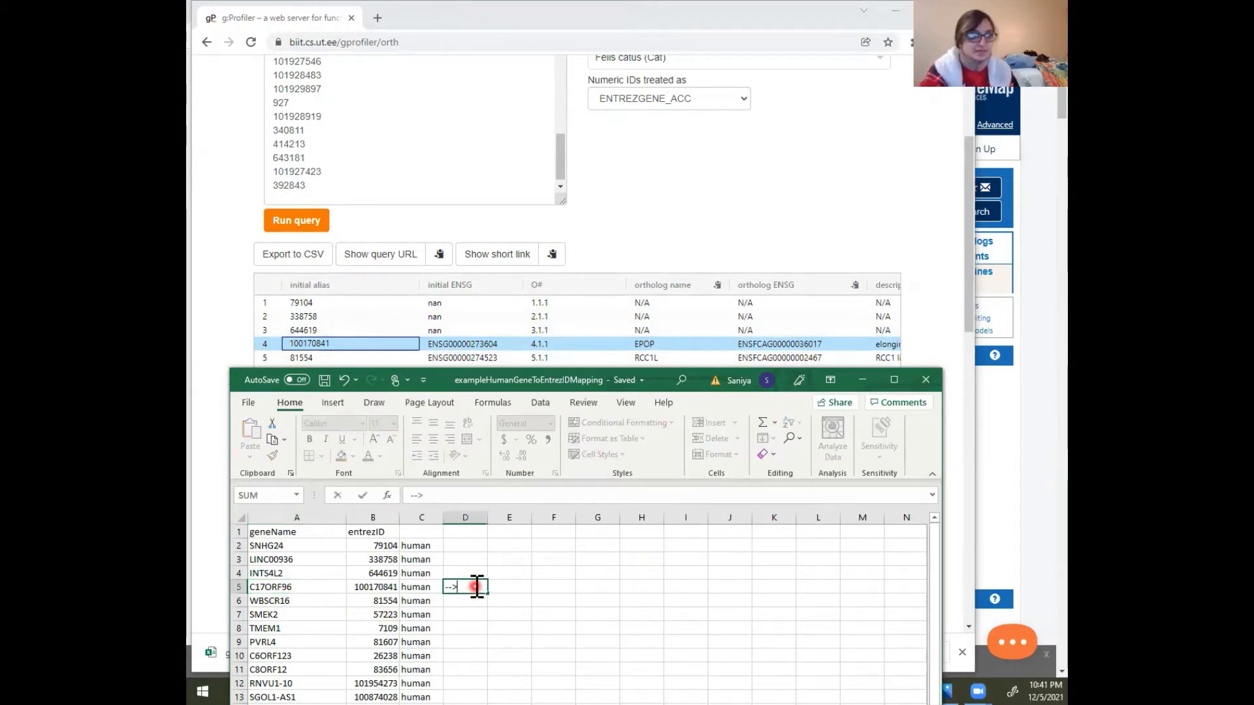
key(Return)
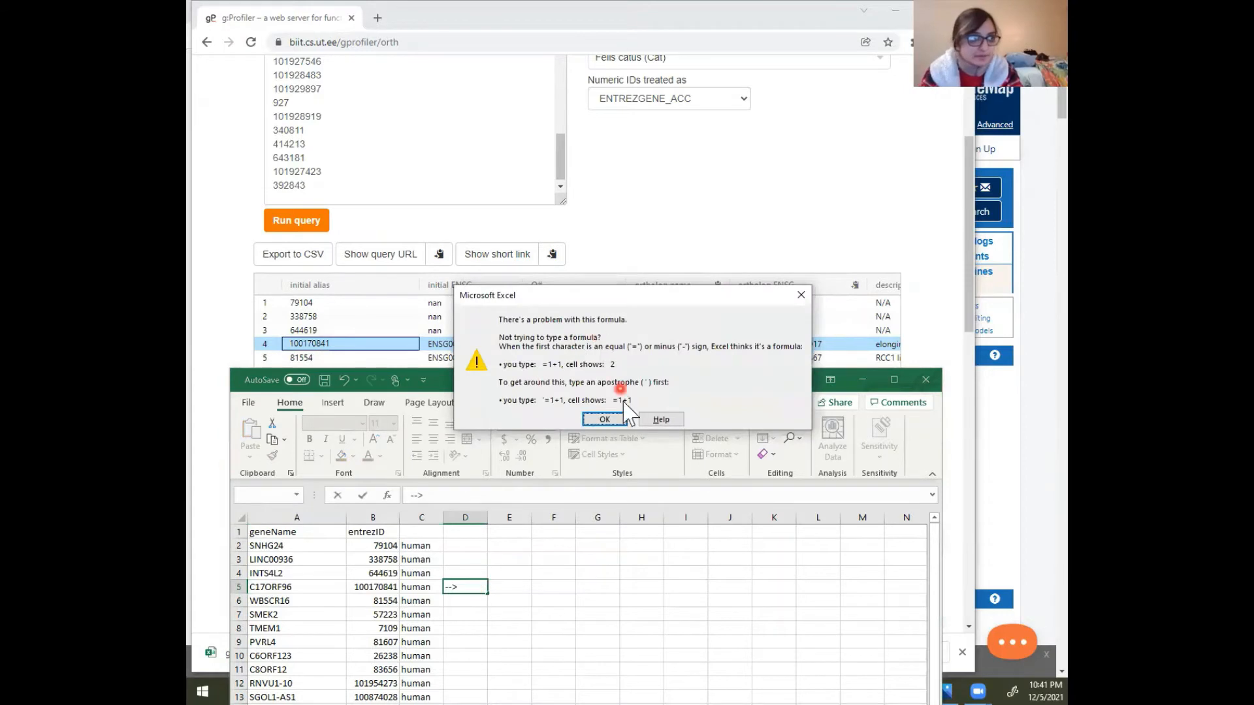
click(605, 418)
key(Left)
key(BackSpace)
key(BackSpace)
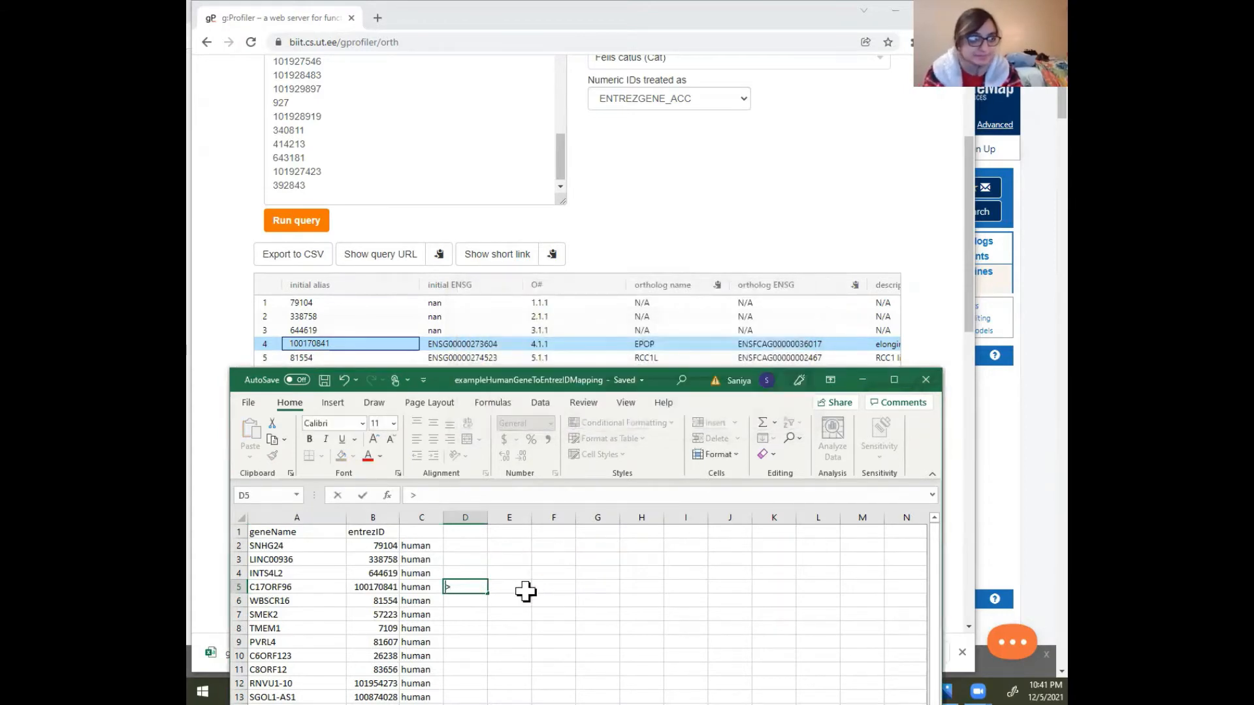
Enter "maps to", "EPOP" and "cats" in D5:F5 of the C17ORF96 row
text(maps )
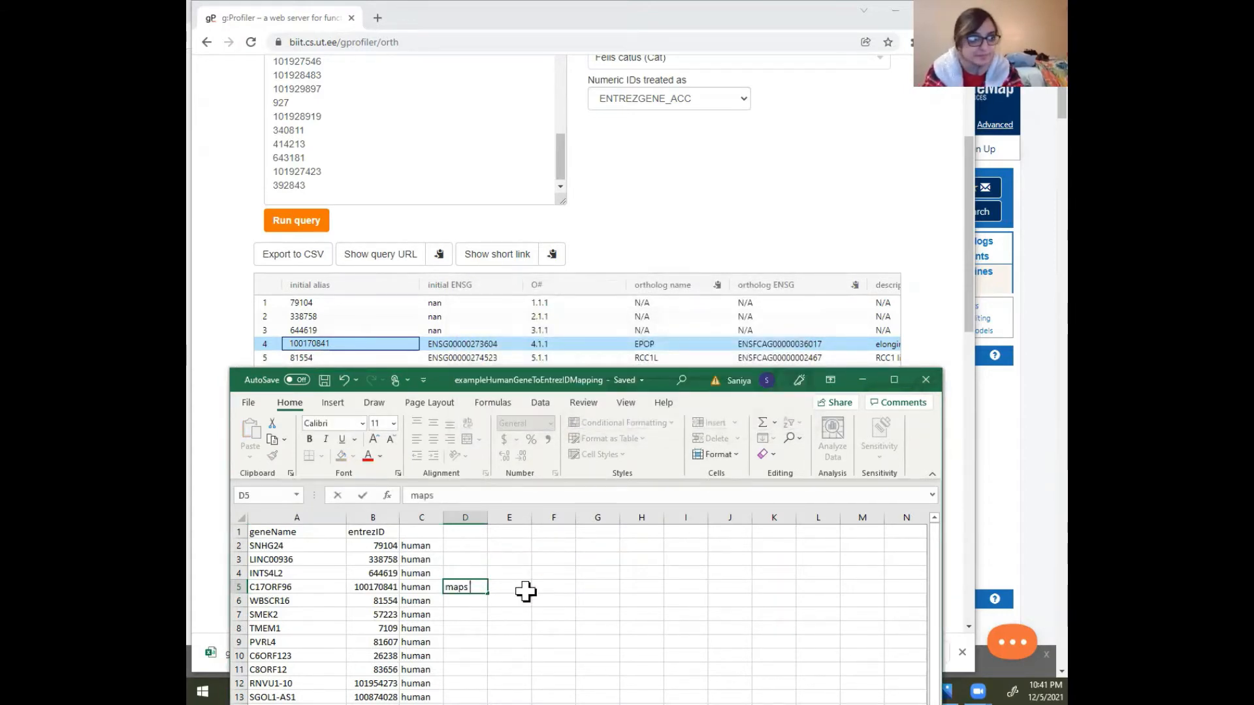
text(to)
key(Tab)
text(E)
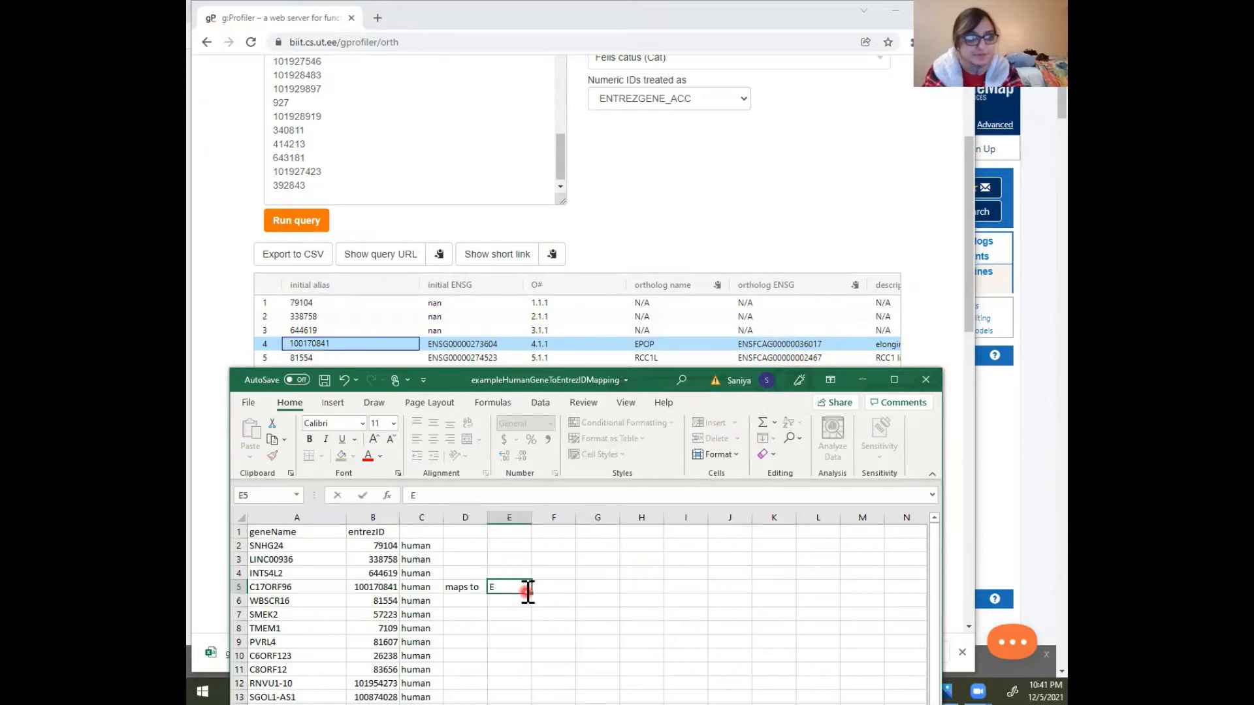
text(POP)
key(Tab)
text(cats)
key(Return)
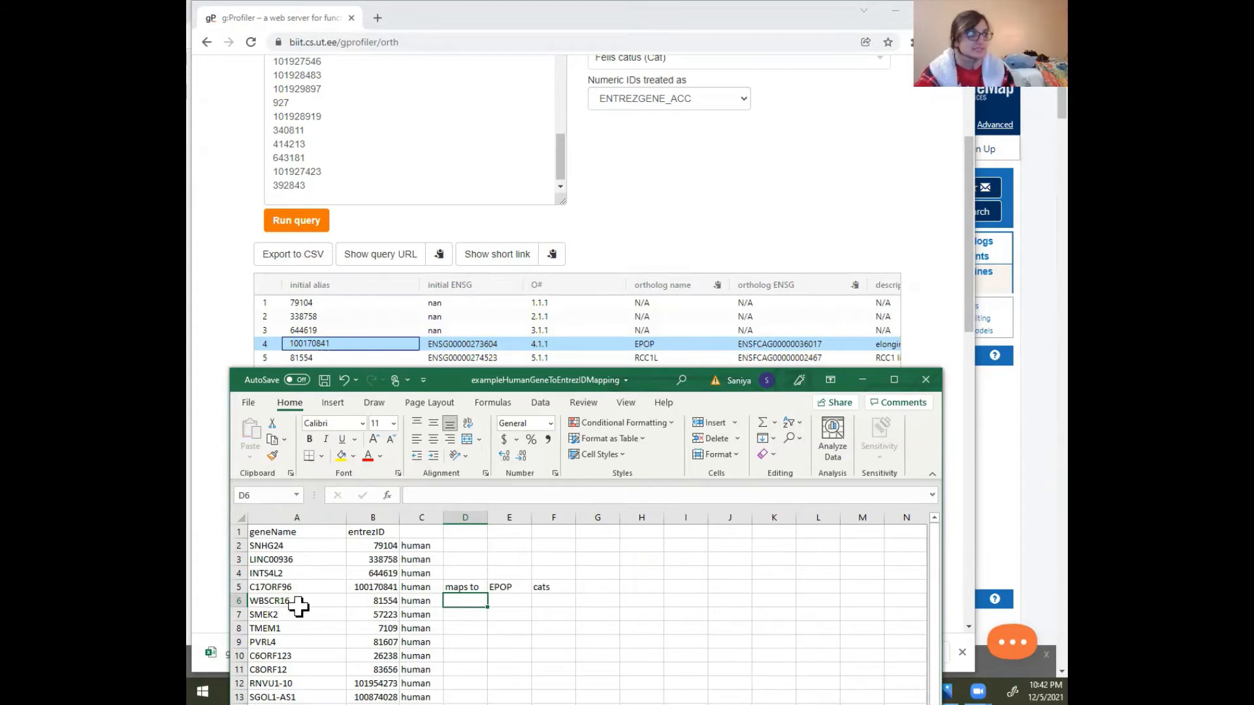
Fill in the WBSCR16 row with "maps to" in D6, "RCC1L" in E6 and "cats" in F6, and save the workbook
click(374, 600)
click(435, 601)
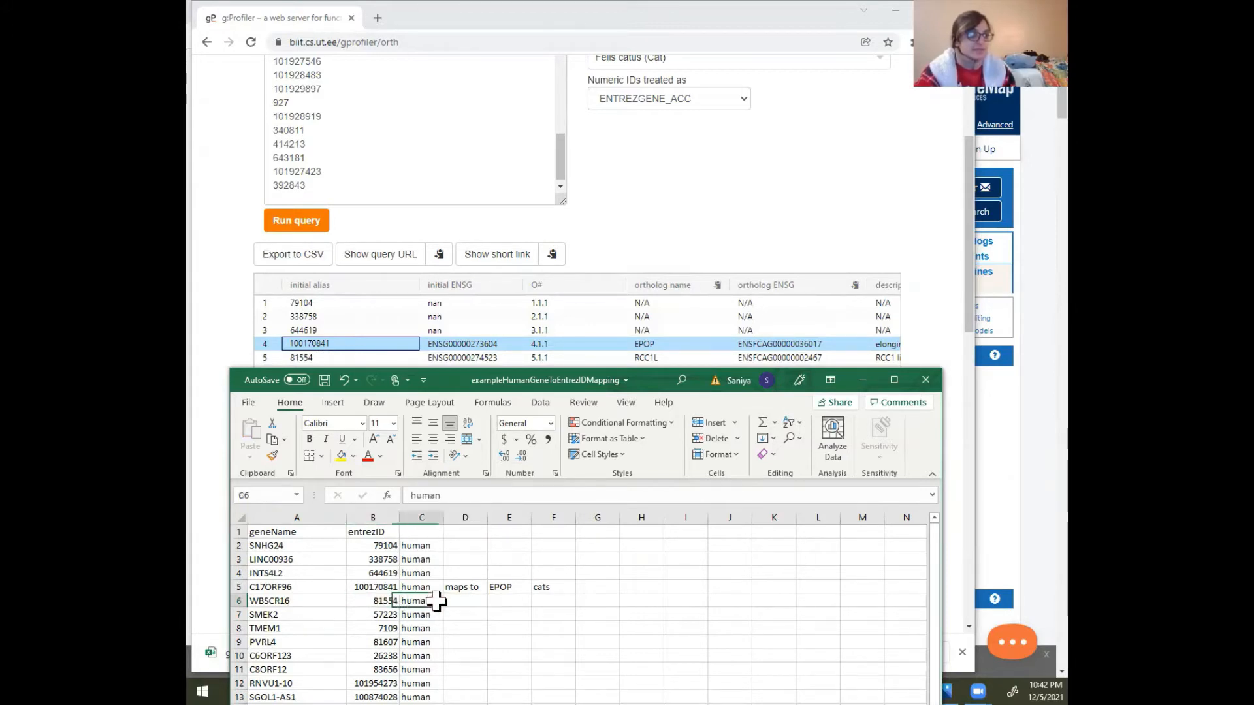
click(467, 602)
click(468, 588)
drag(487, 603, 491, 602)
click(520, 601)
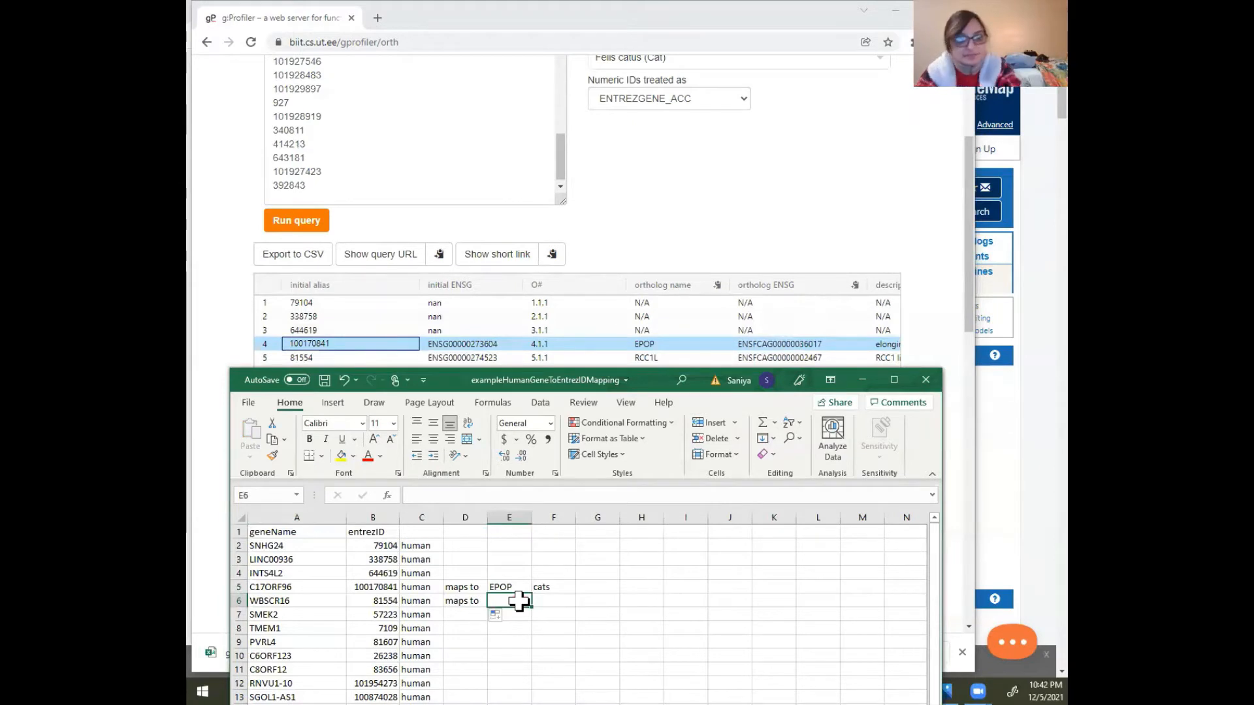
text(R)
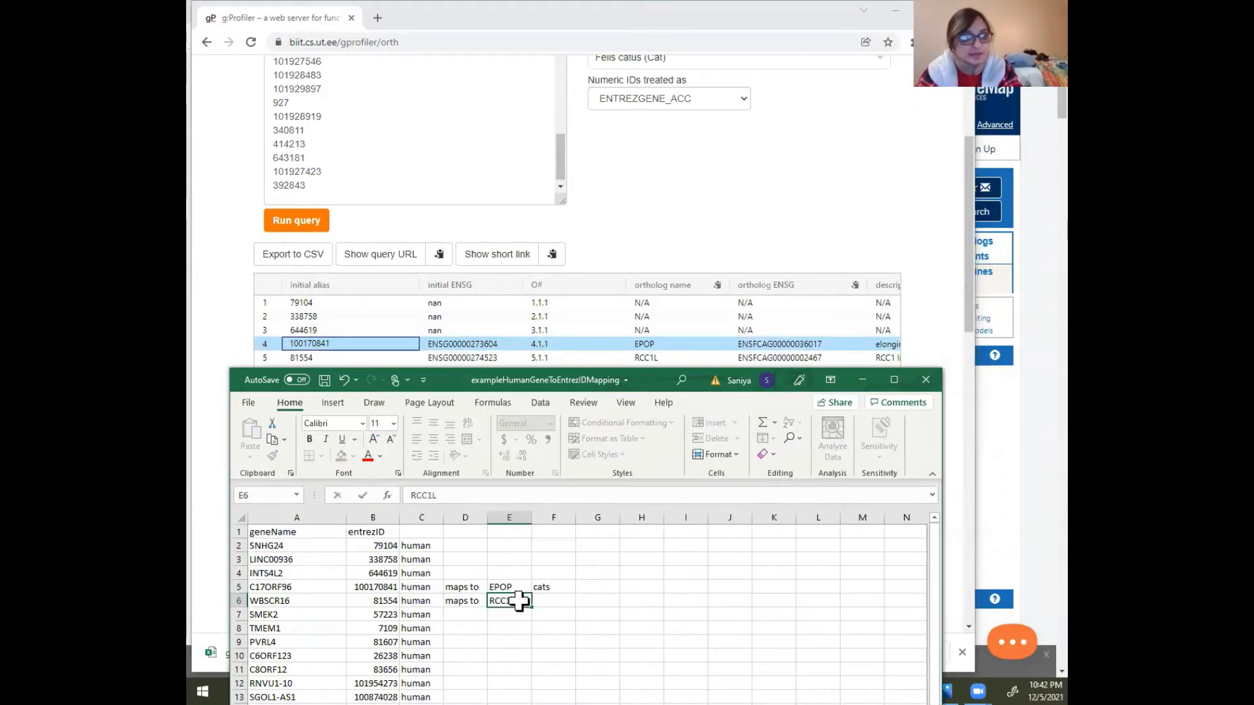
text(CC1L)
key(Return)
key(ctrl+s)
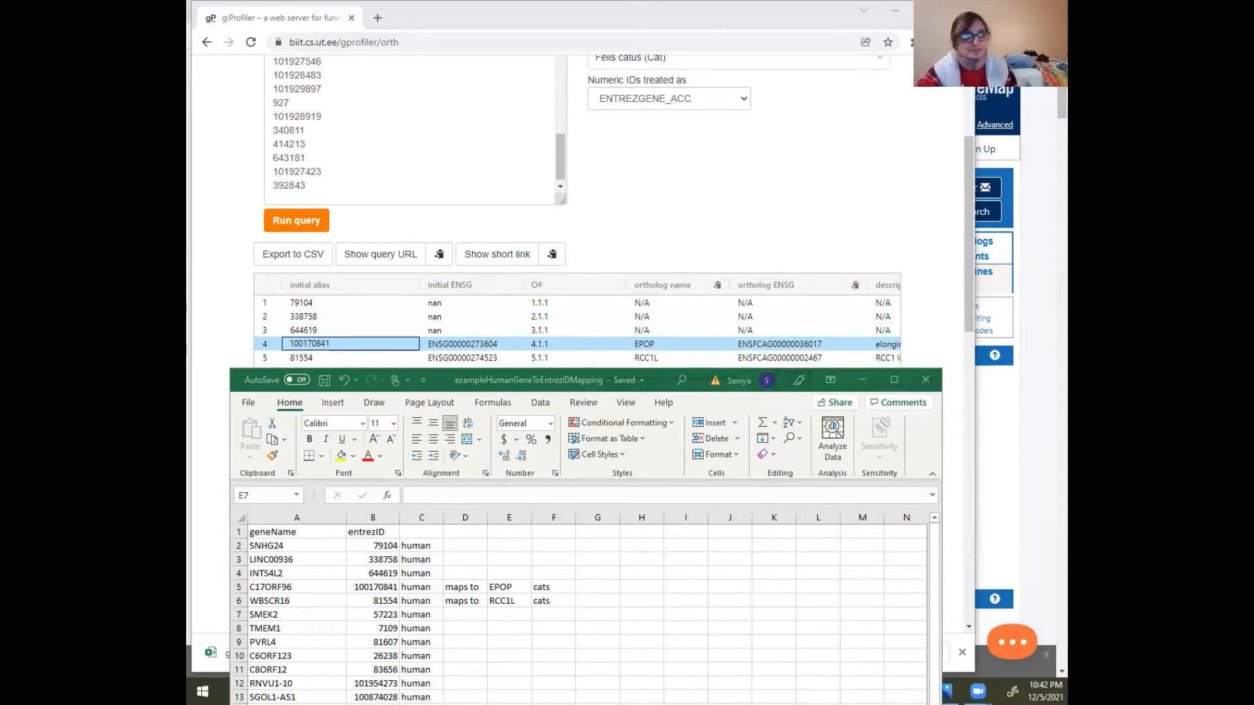
Switch to the Google image results for lab mice and browse the pictures
key(alt+Tab)
scroll(697, 409, down, 2)
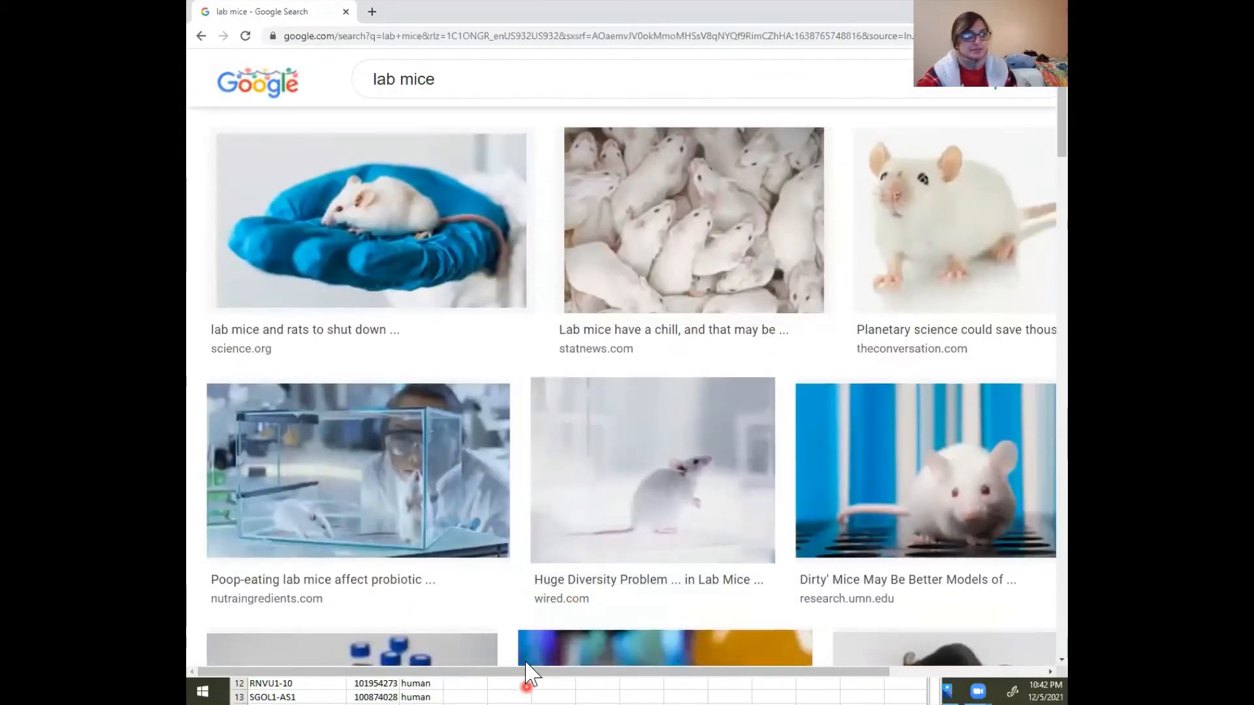
drag(529, 673, 734, 675)
scroll(678, 420, down, 7)
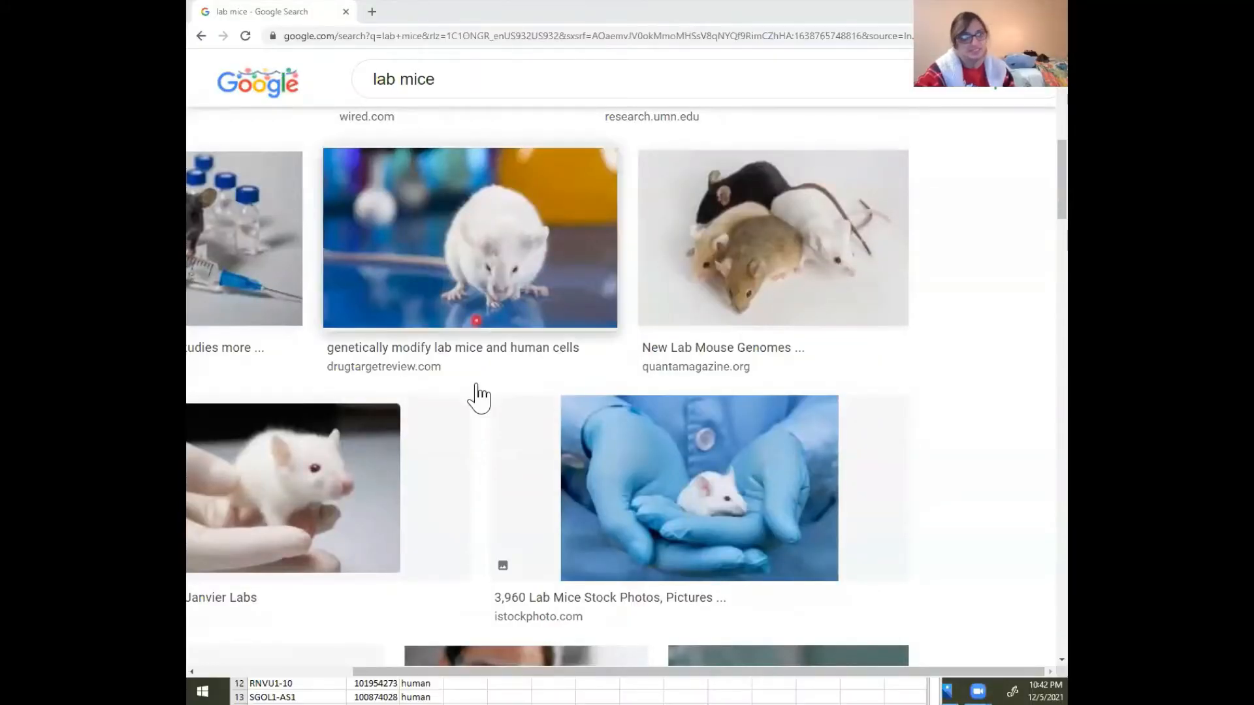
drag(723, 672, 526, 672)
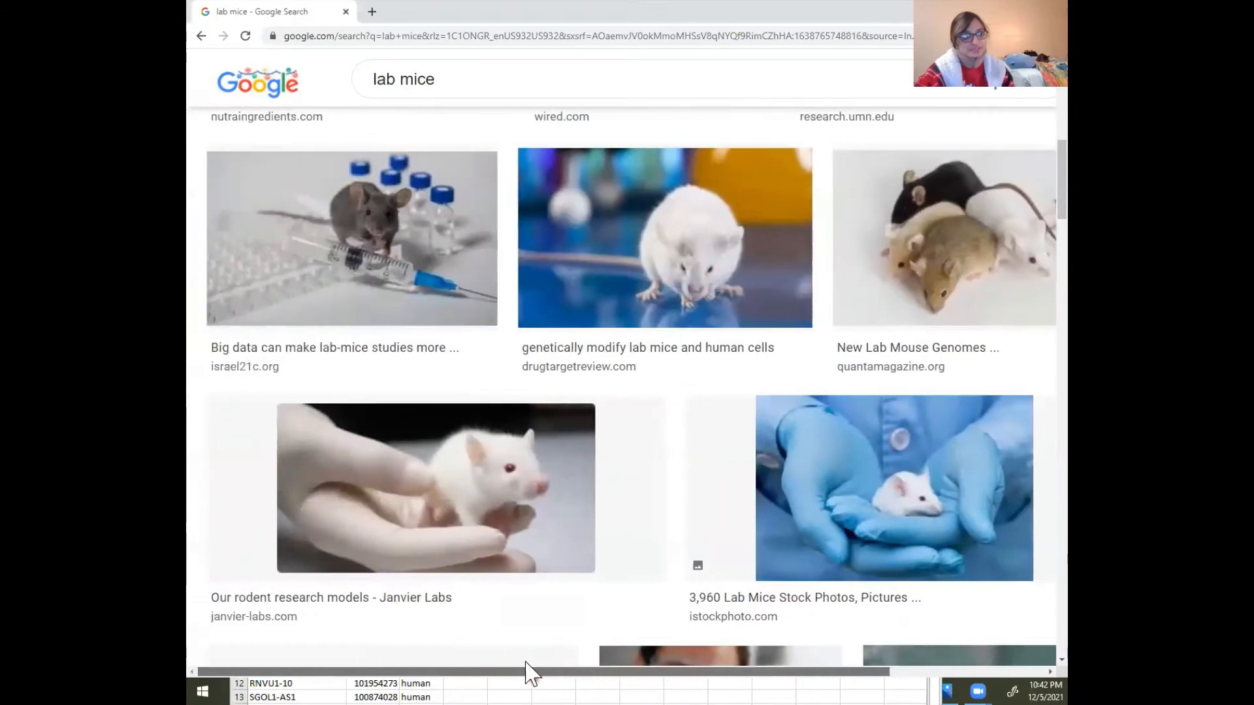
scroll(915, 439, down, 10)
scroll(913, 438, down, 2)
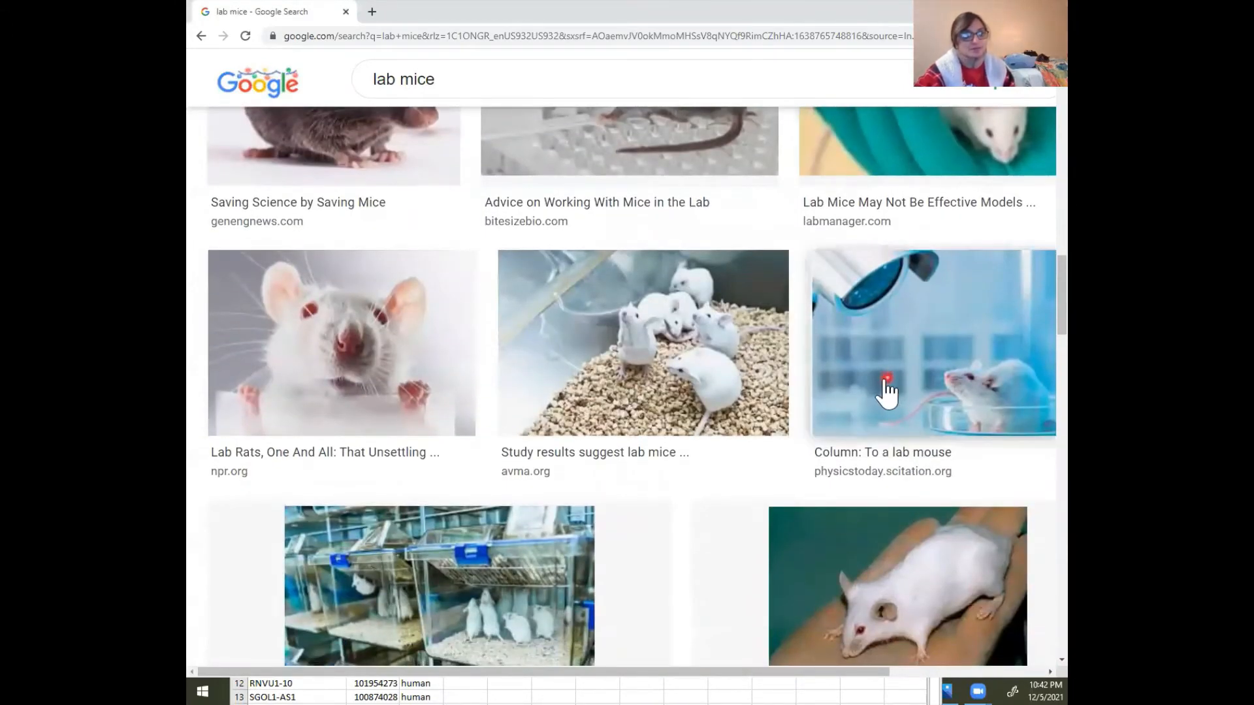
scroll(884, 395, down, 10)
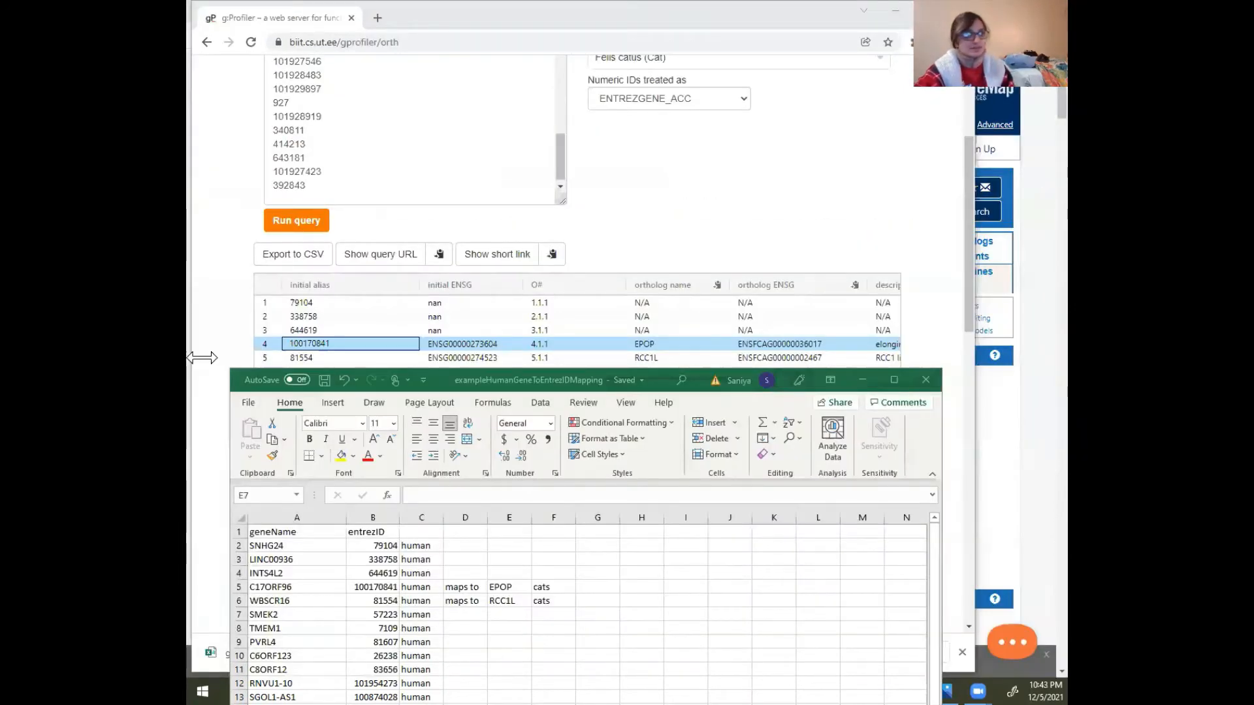
Return to the mapping workbook and fill the SMEK2 row with "maps to" in D7 and "PPP3R3B" in E7
click(513, 615)
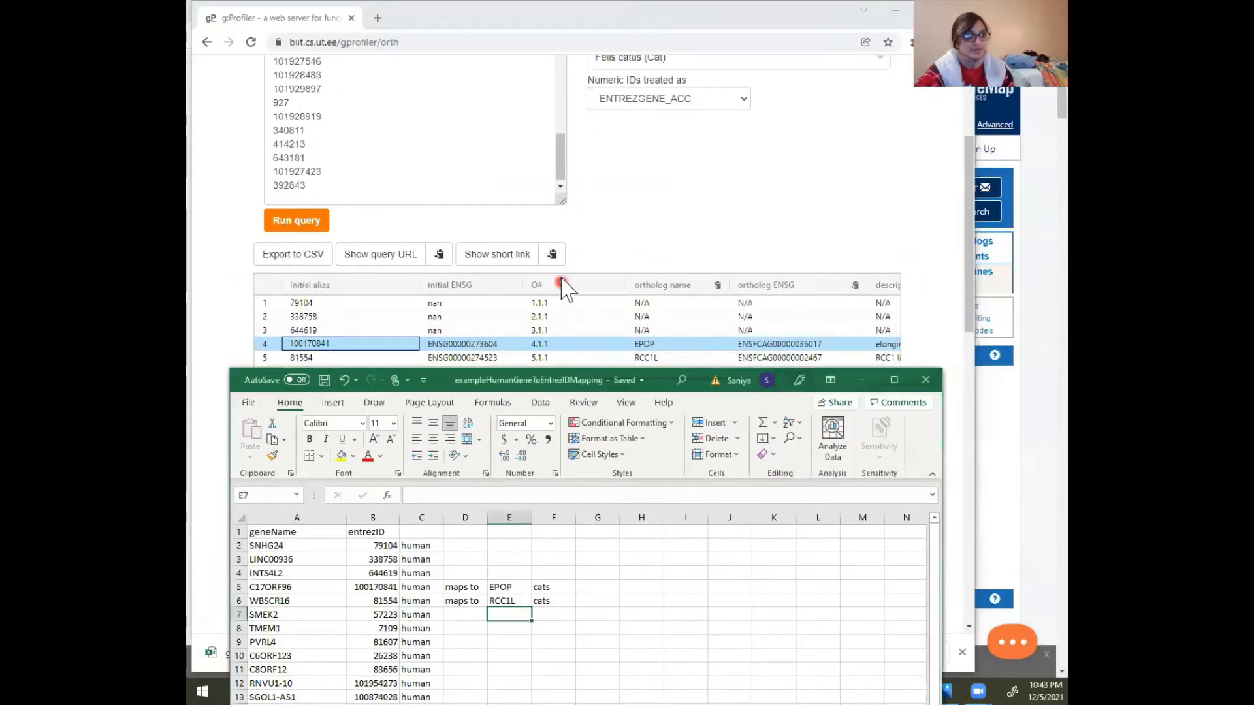
scroll(565, 287, down, 1)
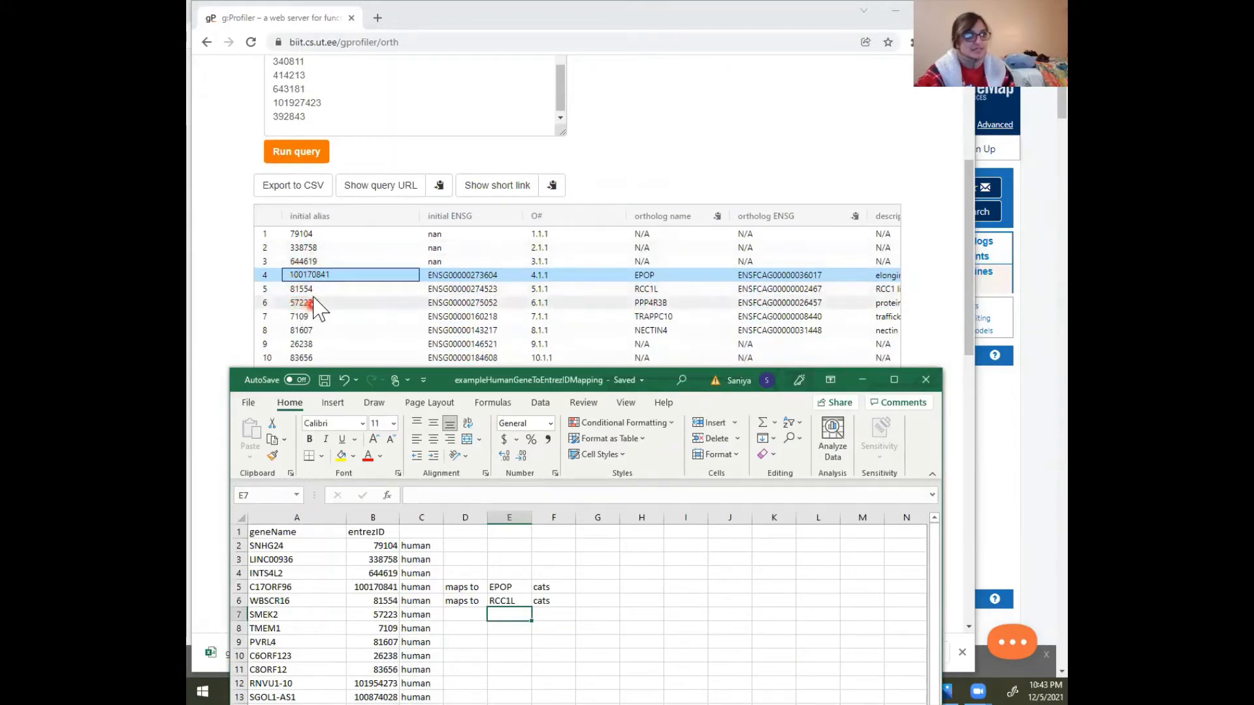
click(303, 641)
click(288, 619)
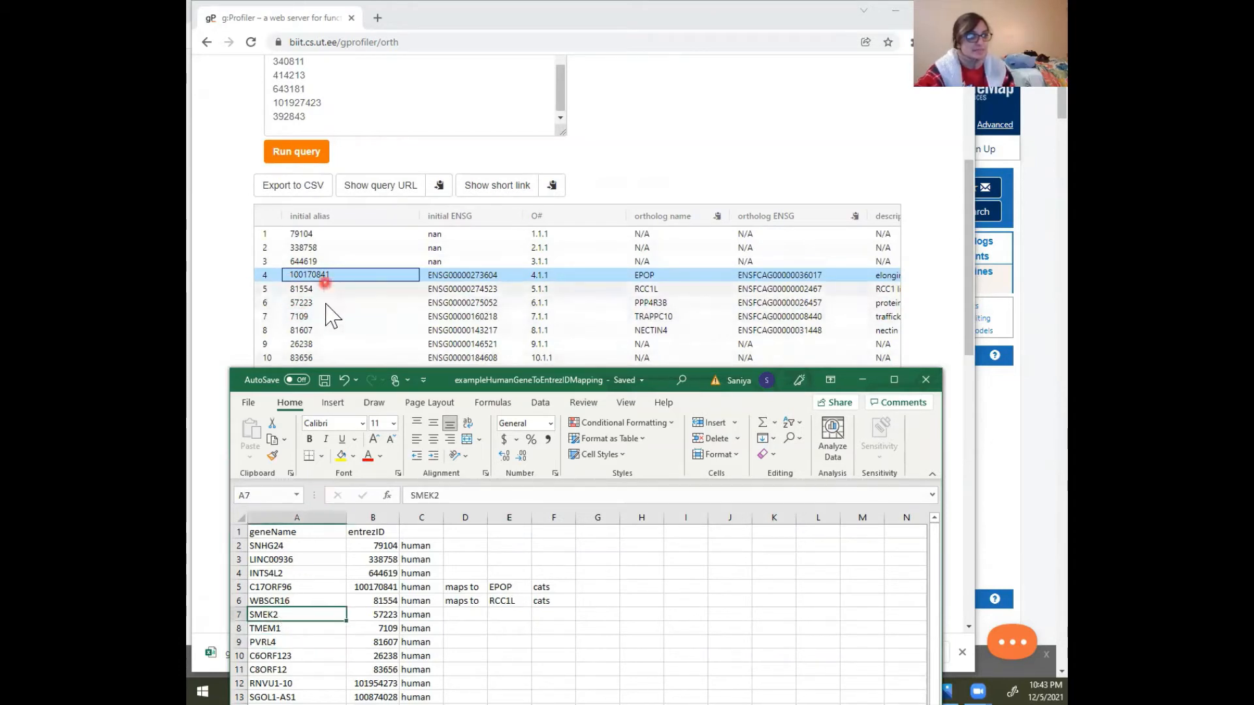
click(464, 616)
click(465, 602)
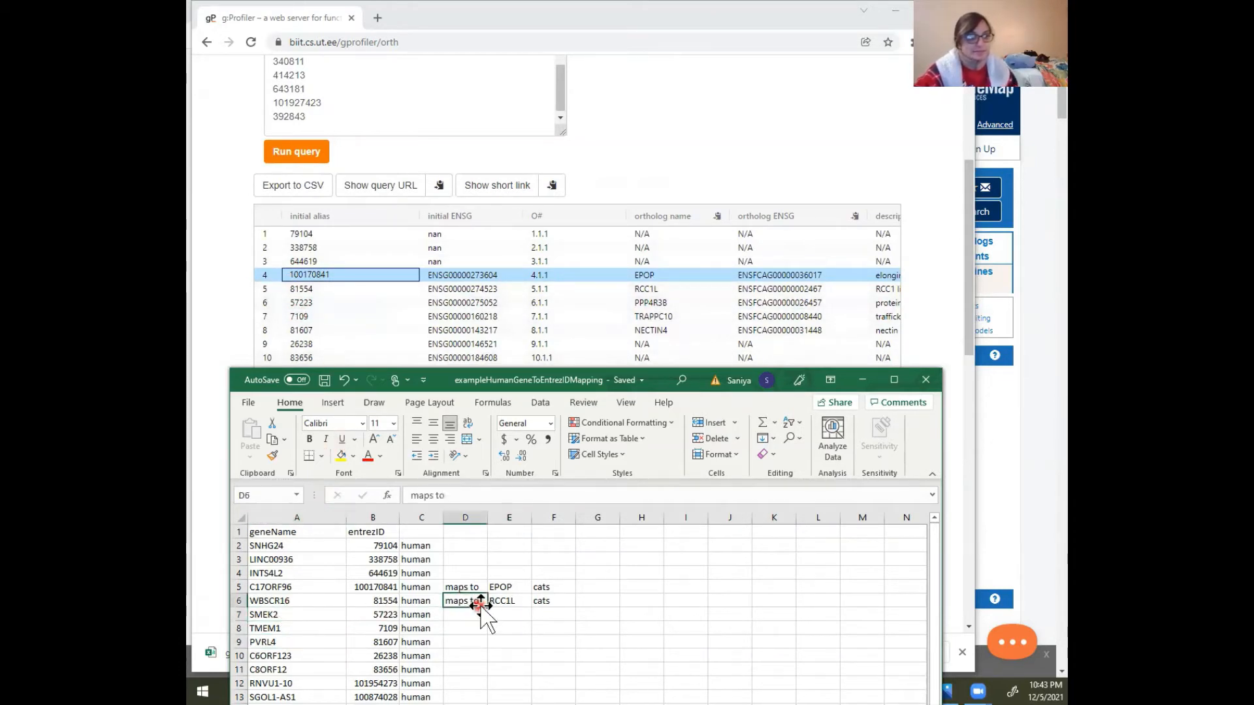
drag(487, 606, 487, 620)
click(508, 615)
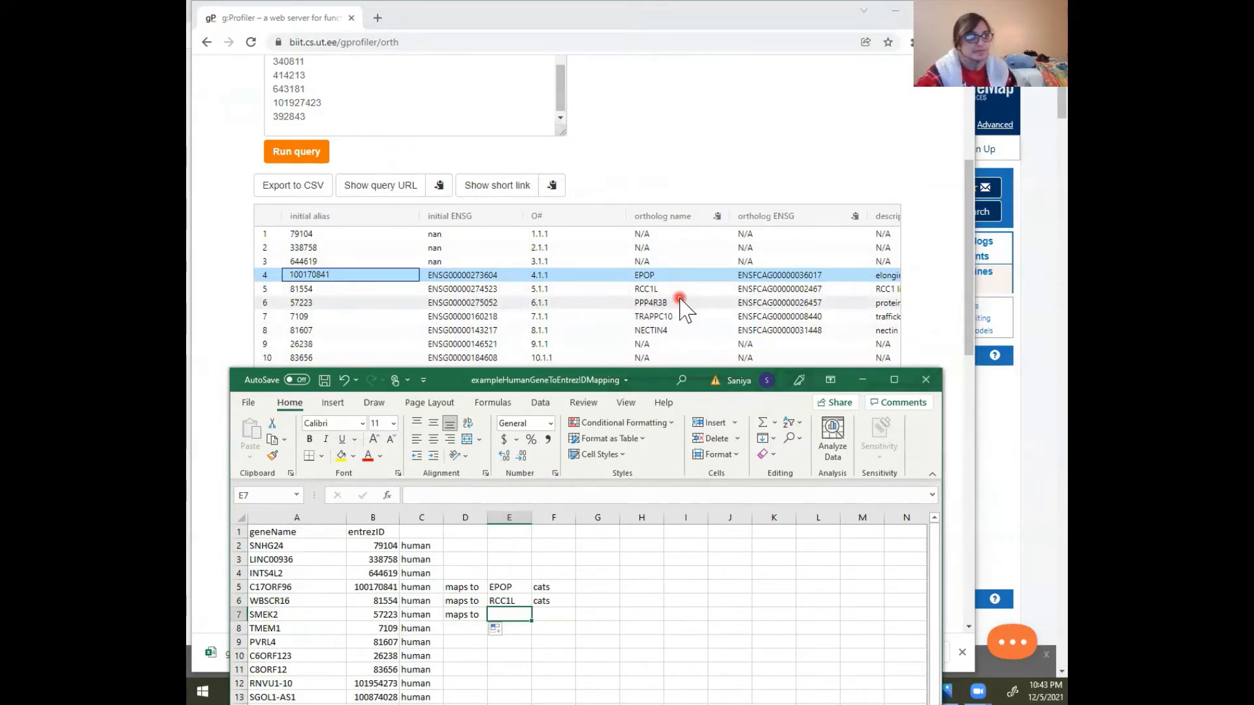
text(O)
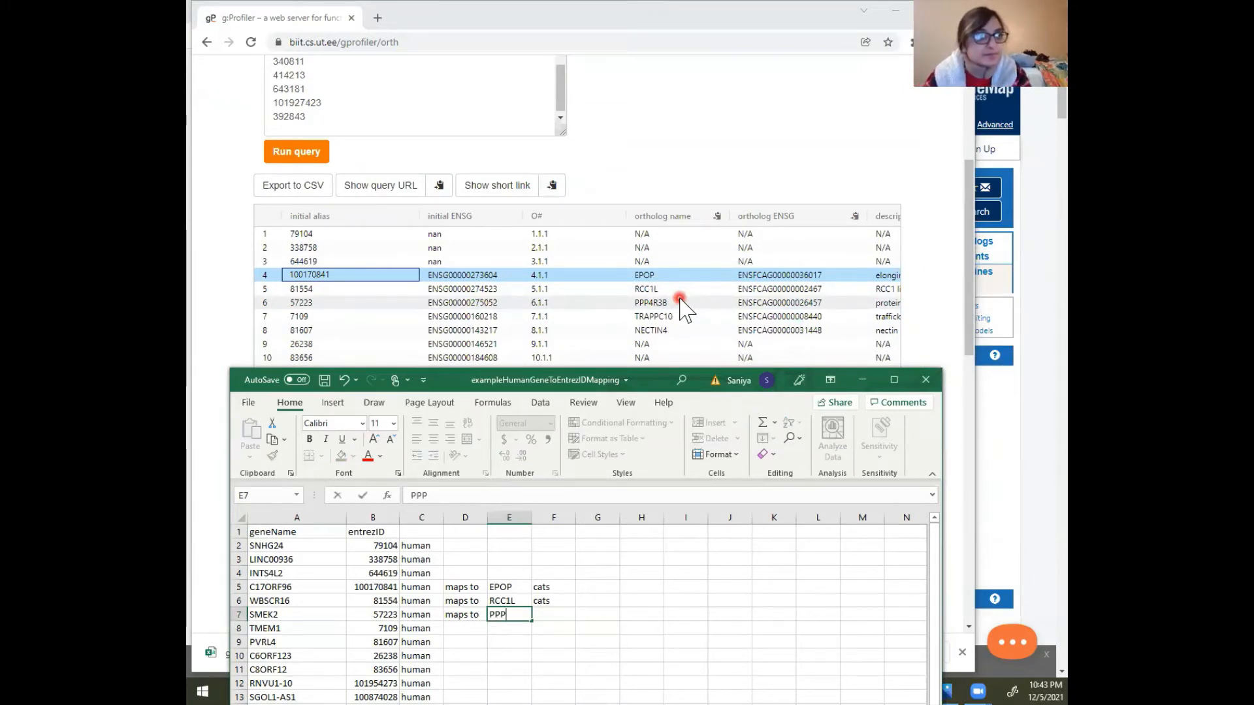
text(PP3R3)
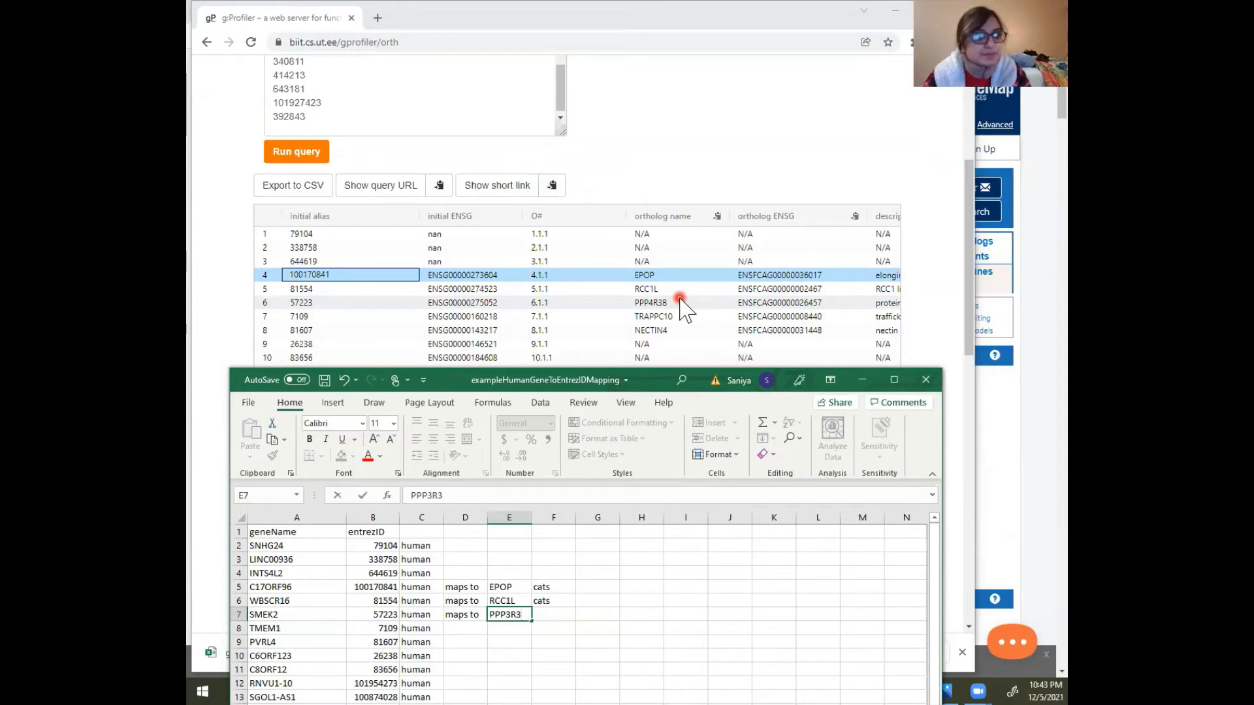
text(B)
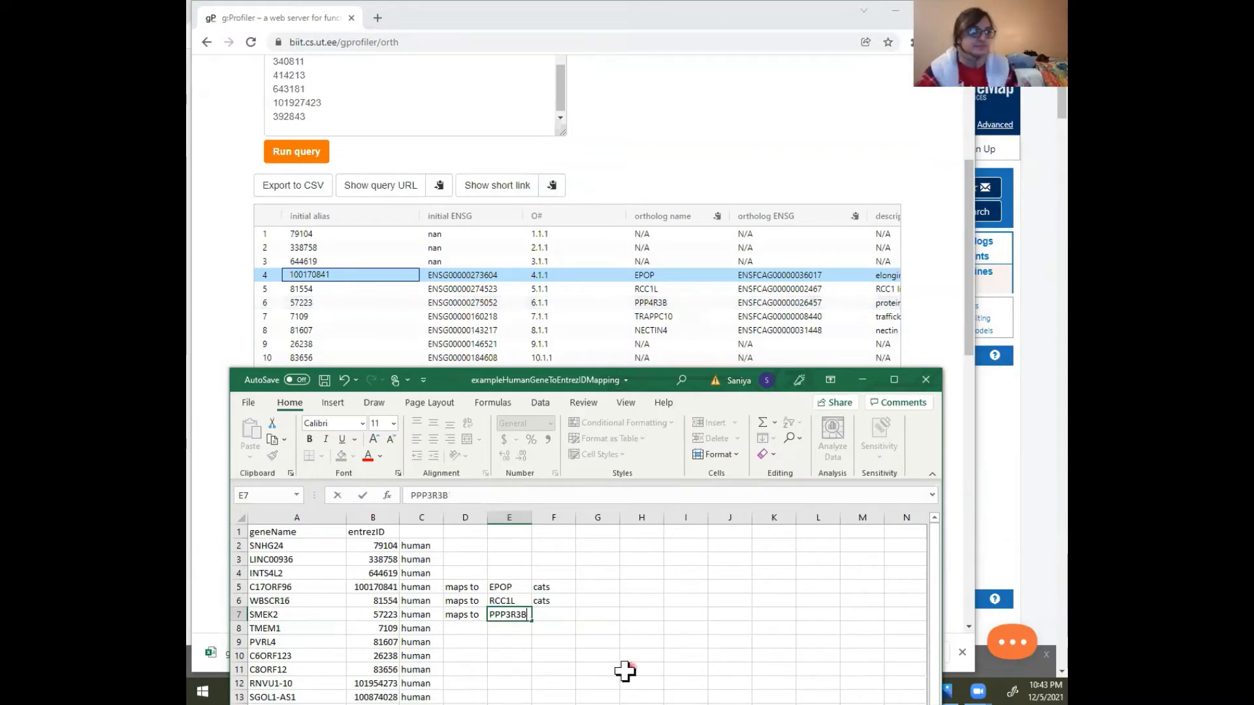
click(553, 669)
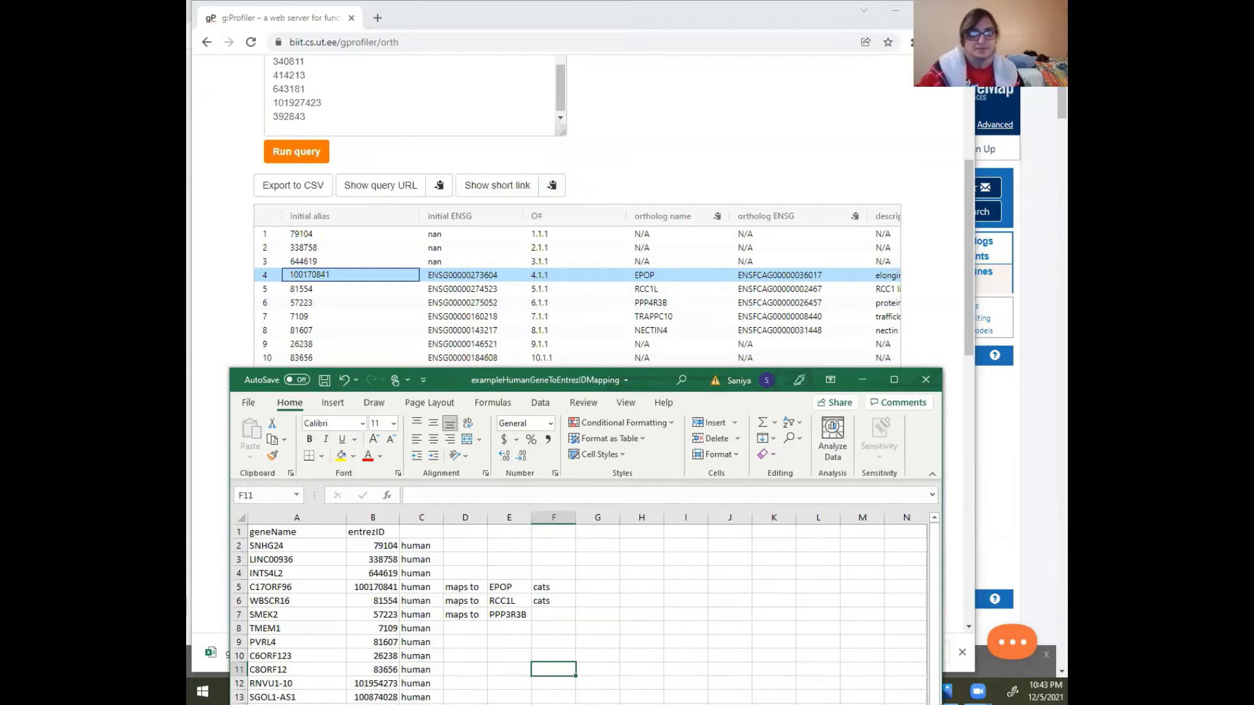
mouse_move(263, 208)
mouse_down()
mouse_move(347, 302)
mouse_move(378, 369)
mouse_up()
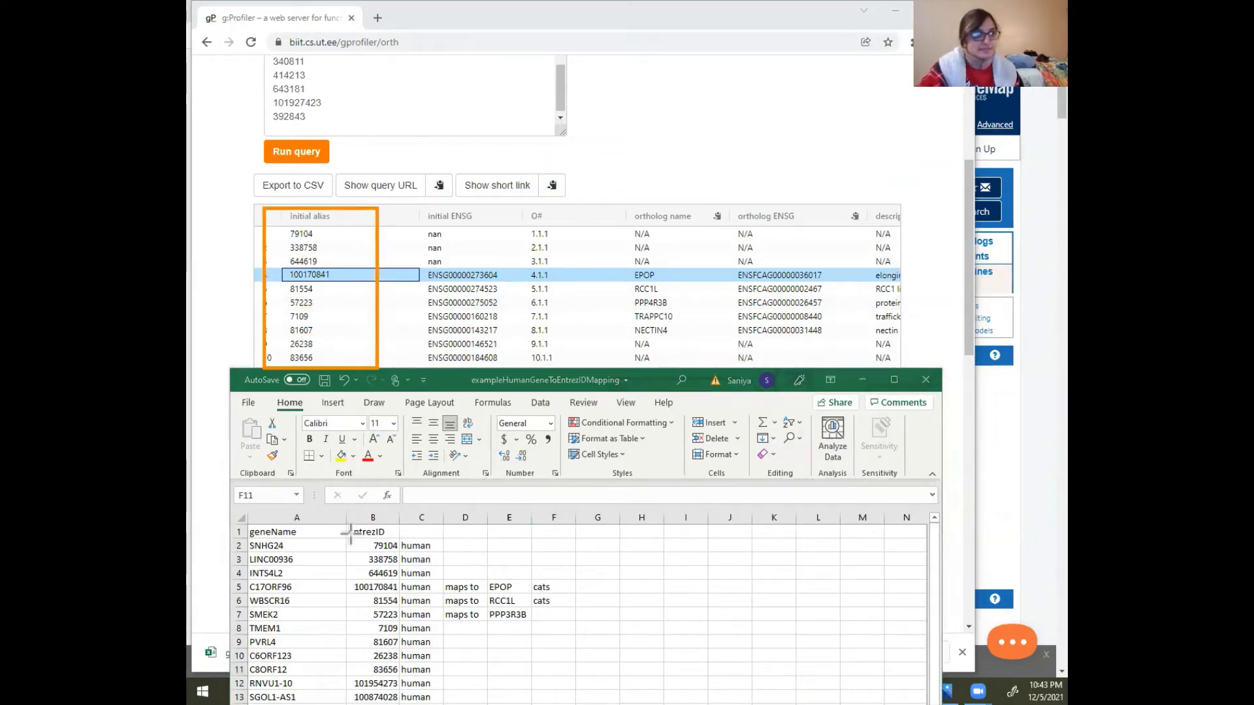
mouse_move(339, 515)
mouse_down()
mouse_move(406, 698)
mouse_move(403, 684)
mouse_up()
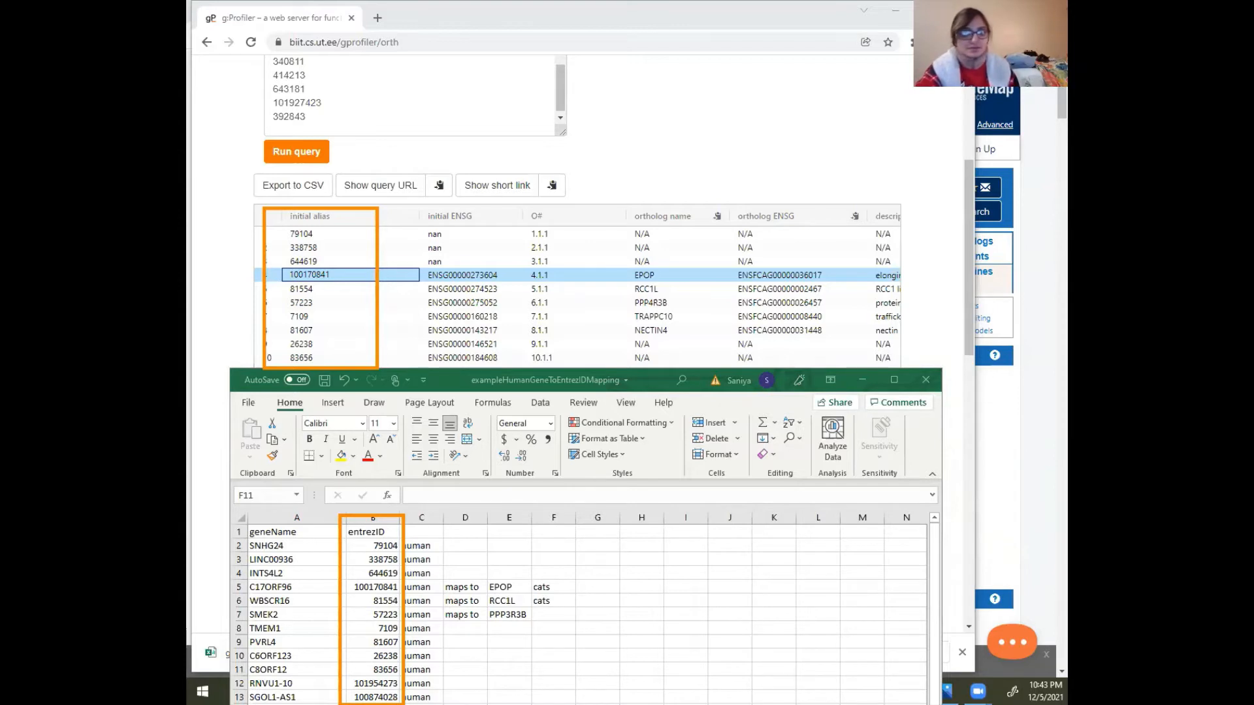
key(e)
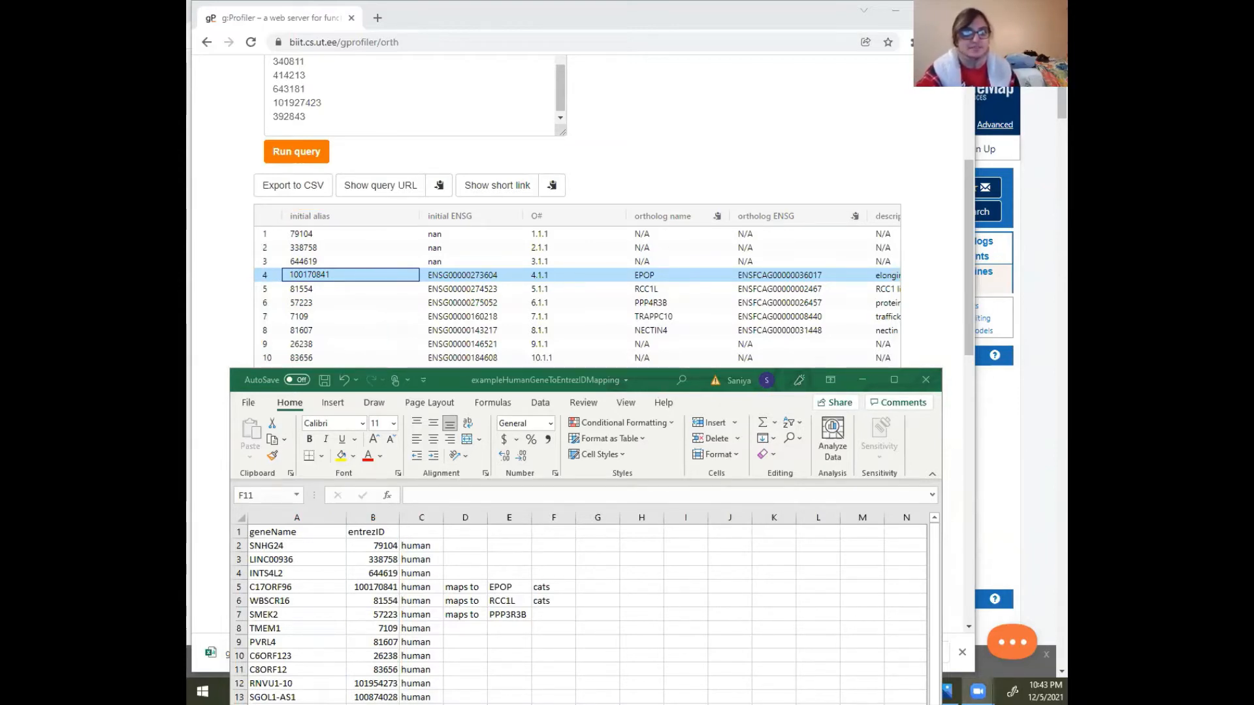
Minimize the mapping workbook and open the downloaded gProfiler_hsapiens_fcatus CSV file in Excel
click(637, 386)
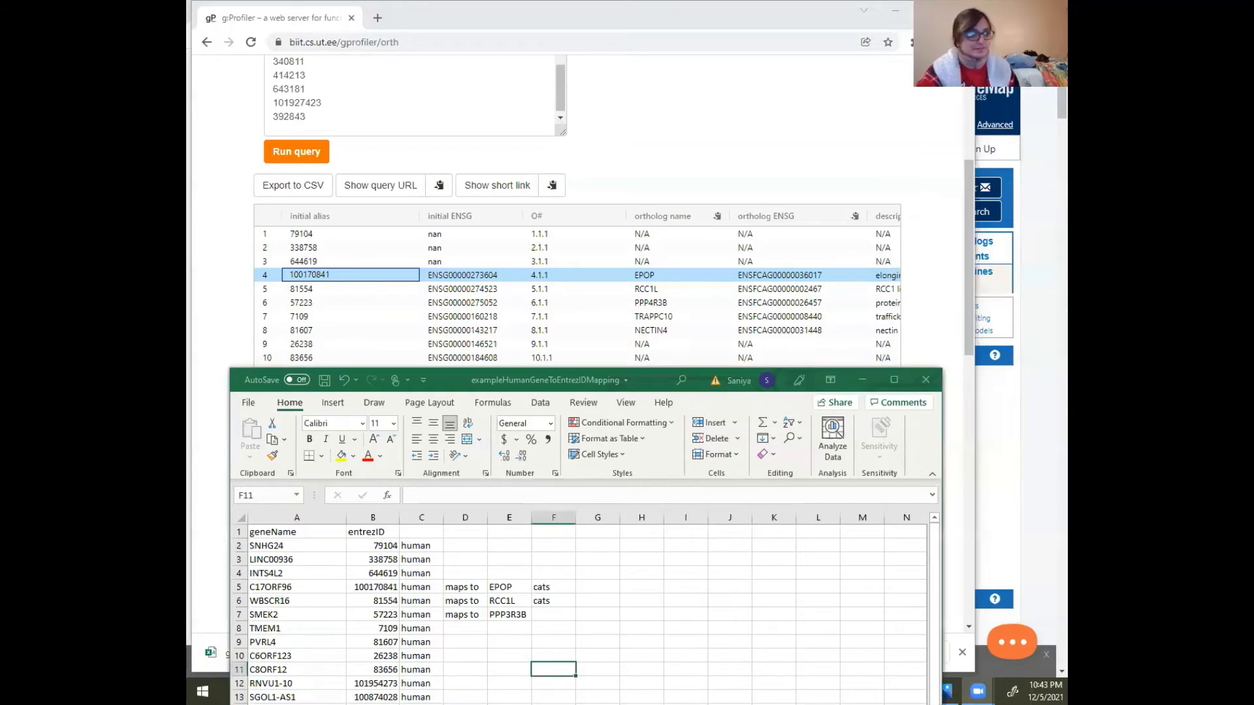
click(863, 381)
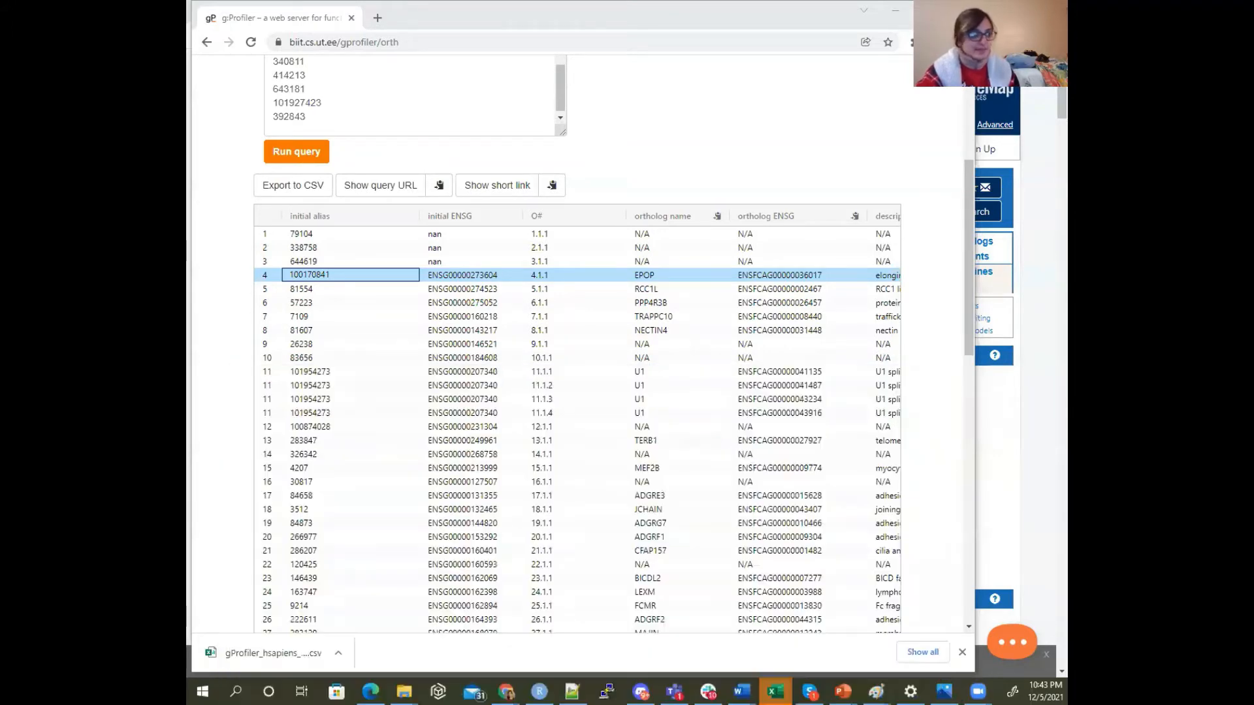
click(329, 652)
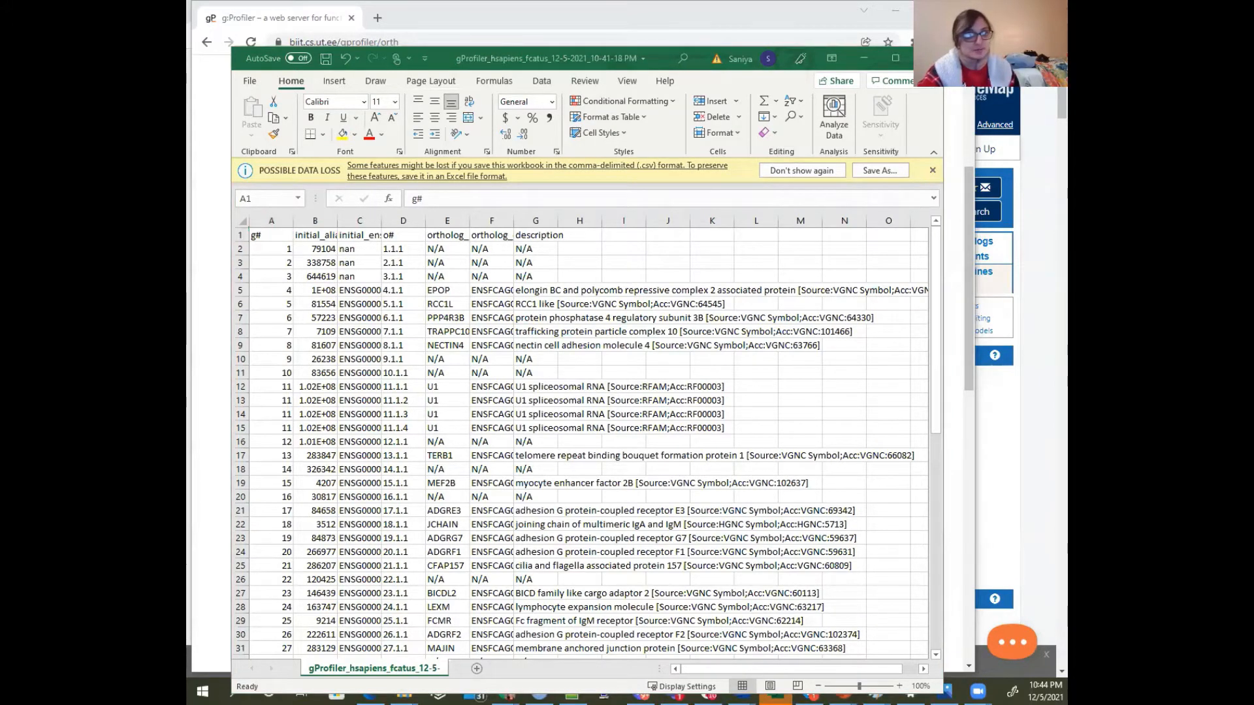
In the mapping workbook, change C2 to "human (homo sapiens)" and fill it down column C for all genes
key(alt+Tab)
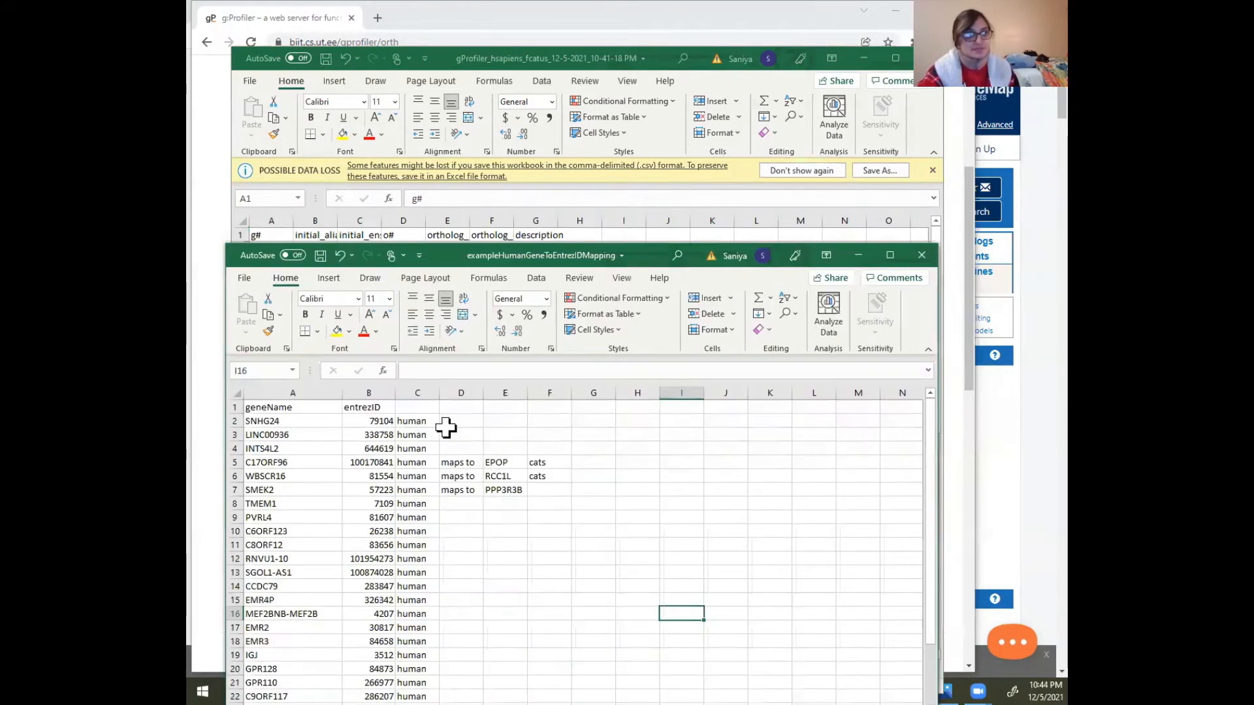
click(423, 416)
click(464, 364)
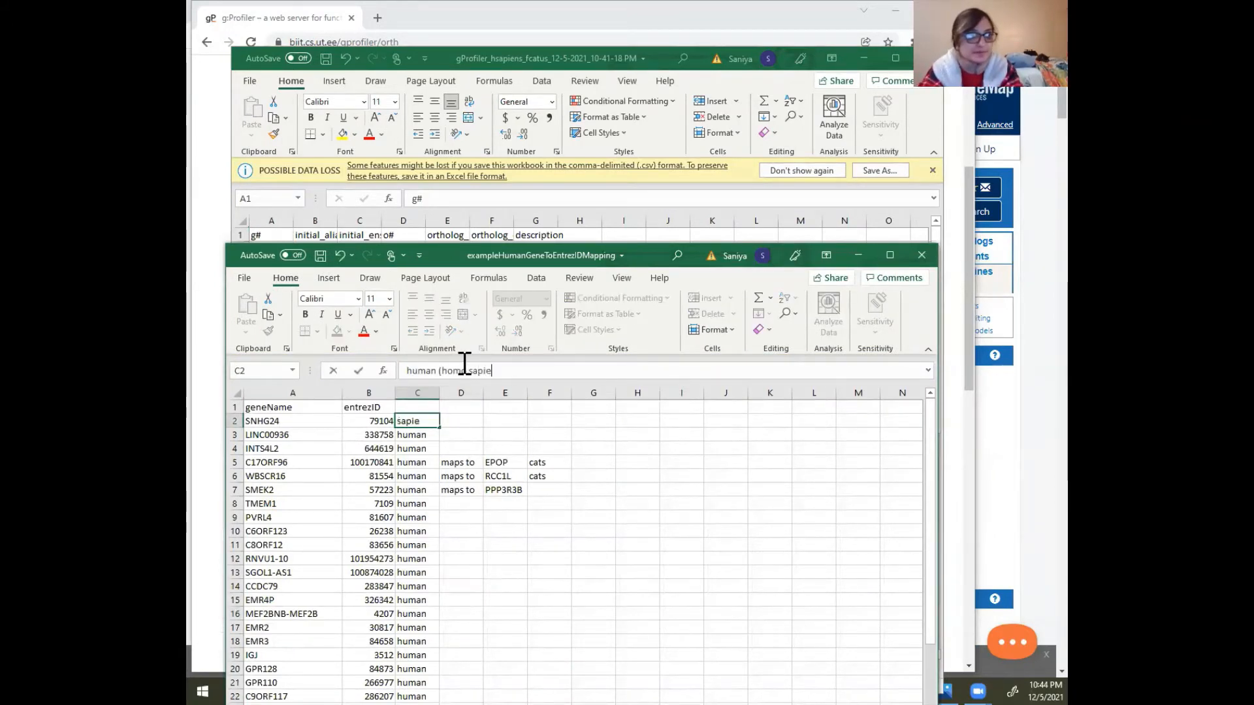
key(Return)
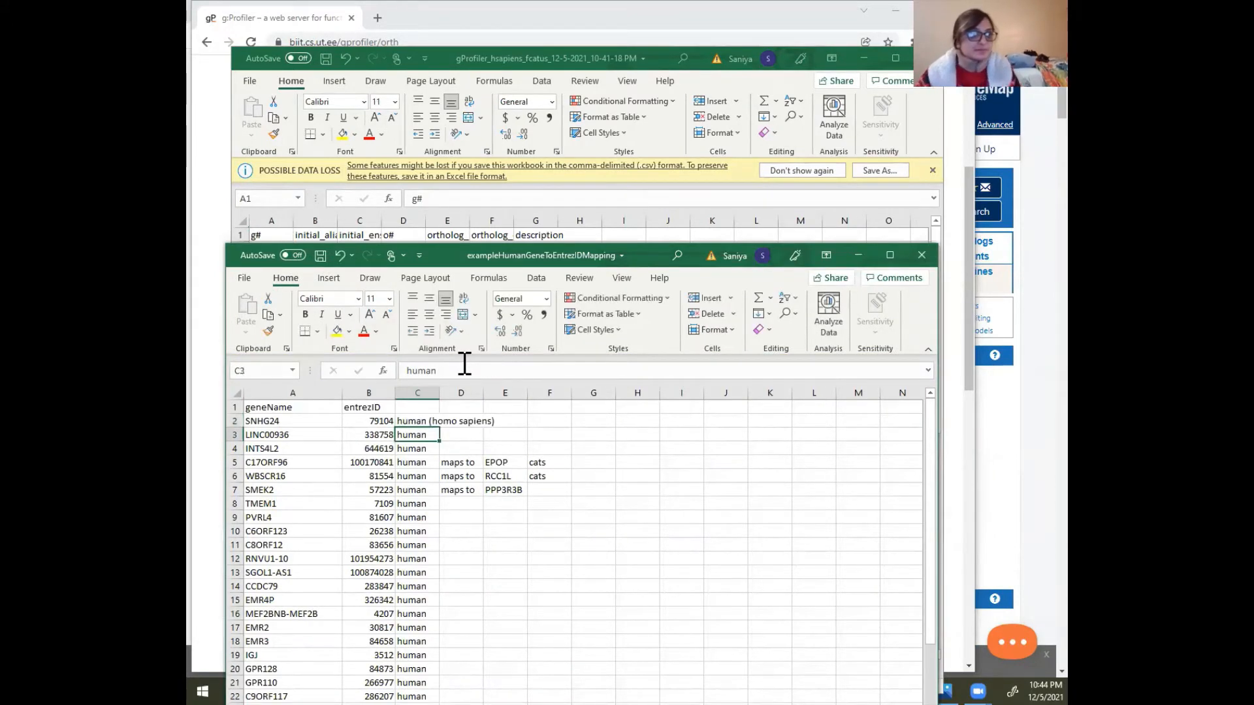
click(425, 422)
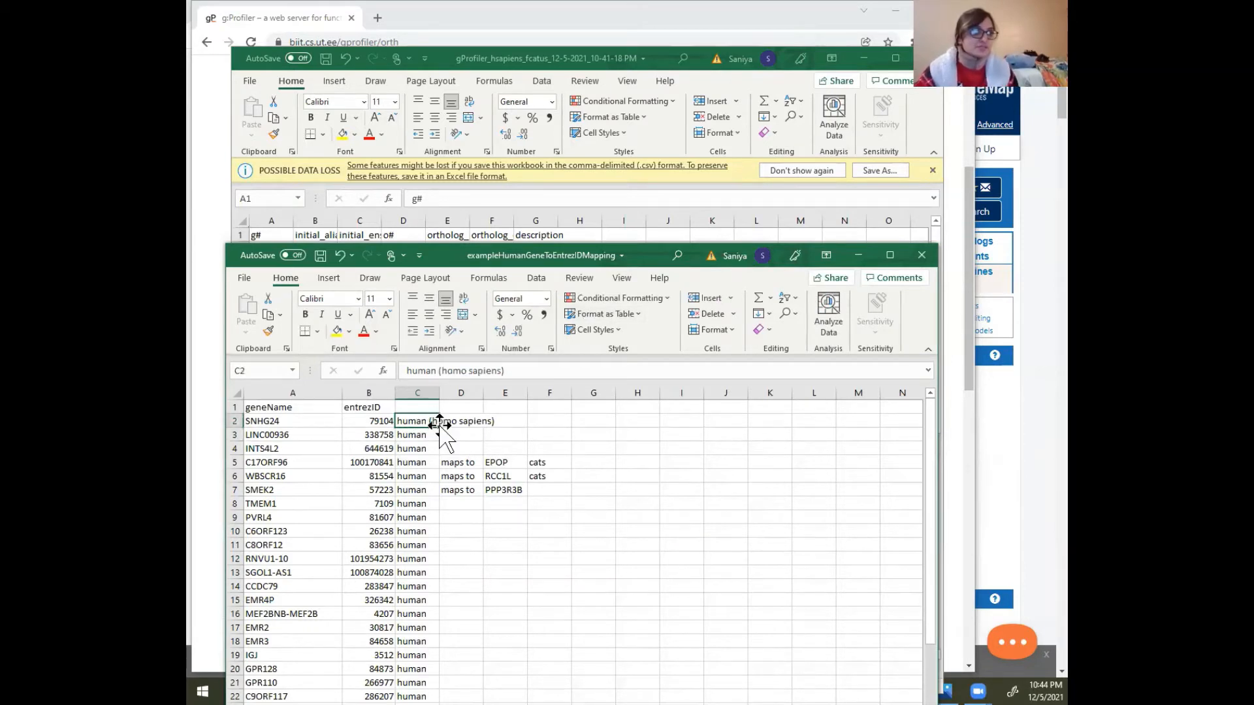
double_click(439, 428)
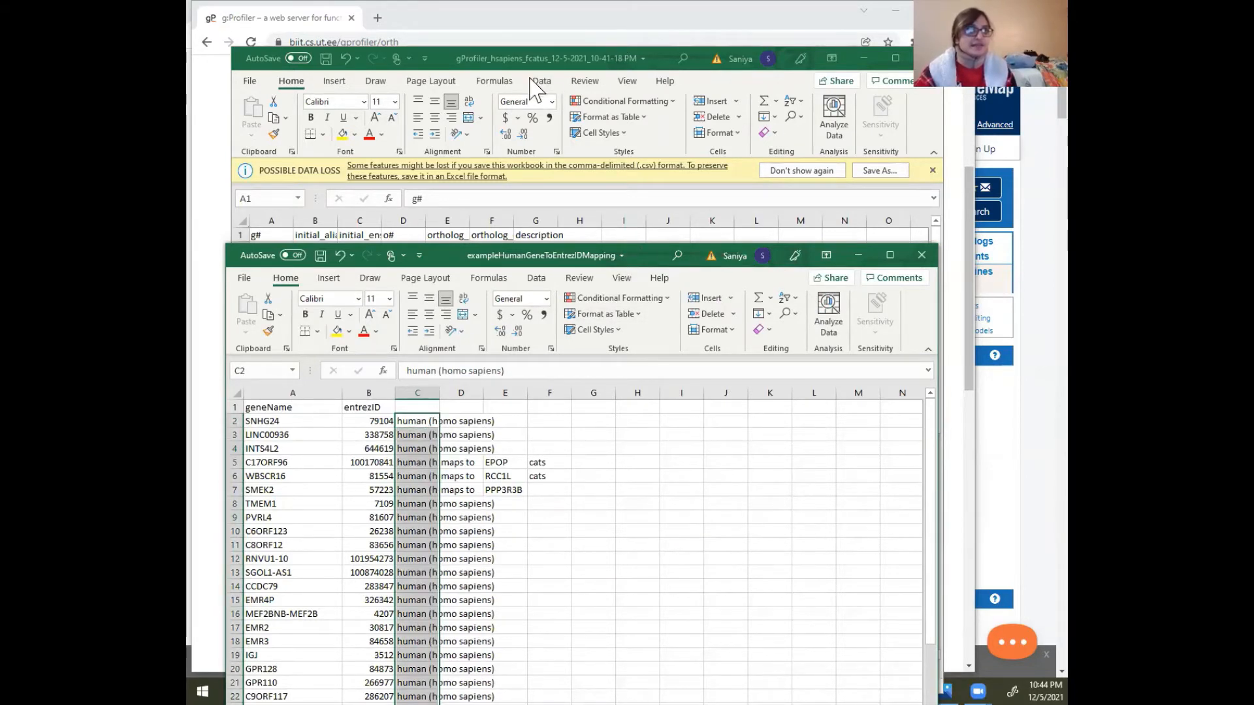
click(593, 462)
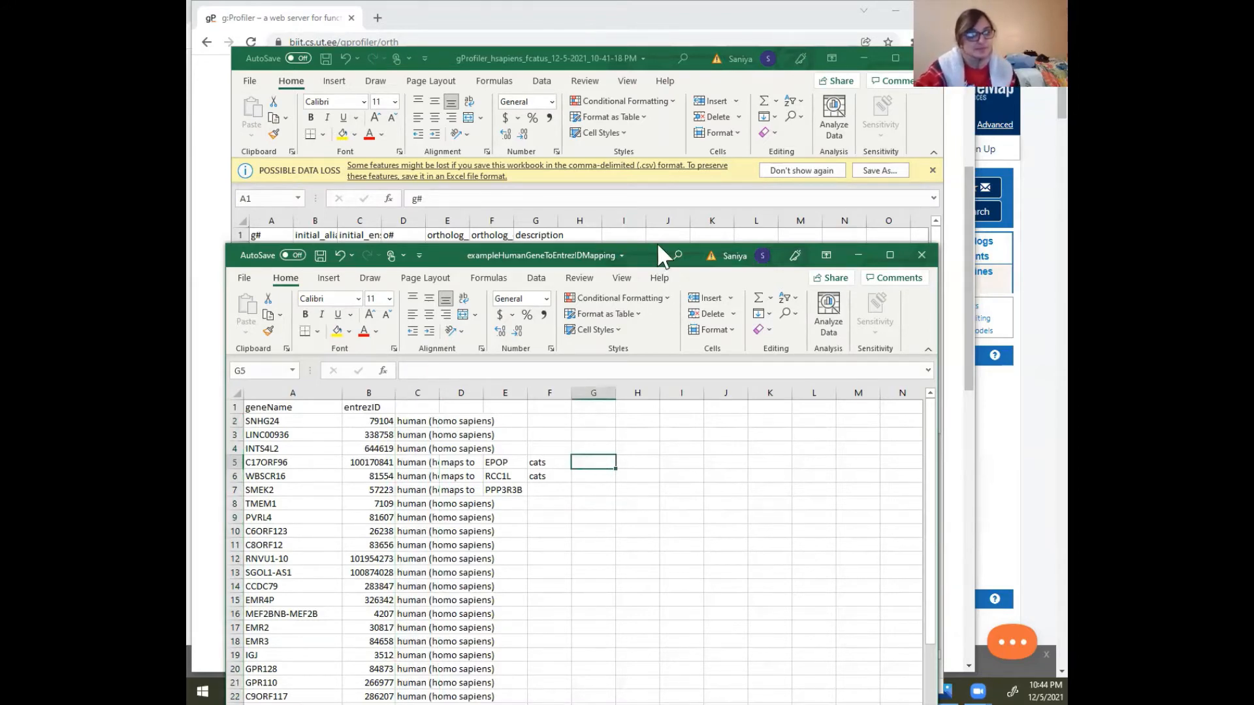
Move the mapping workbook aside and bring the exported ortholog CSV to the front
drag(661, 254, 763, 182)
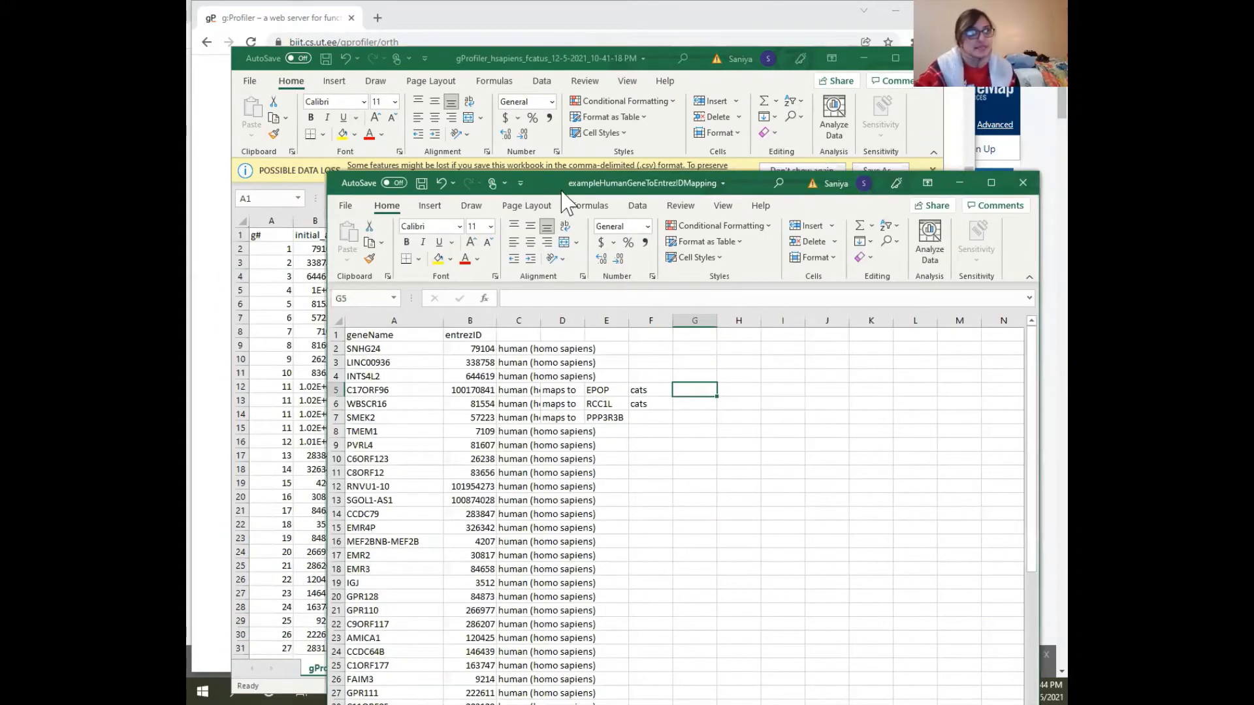
click(552, 149)
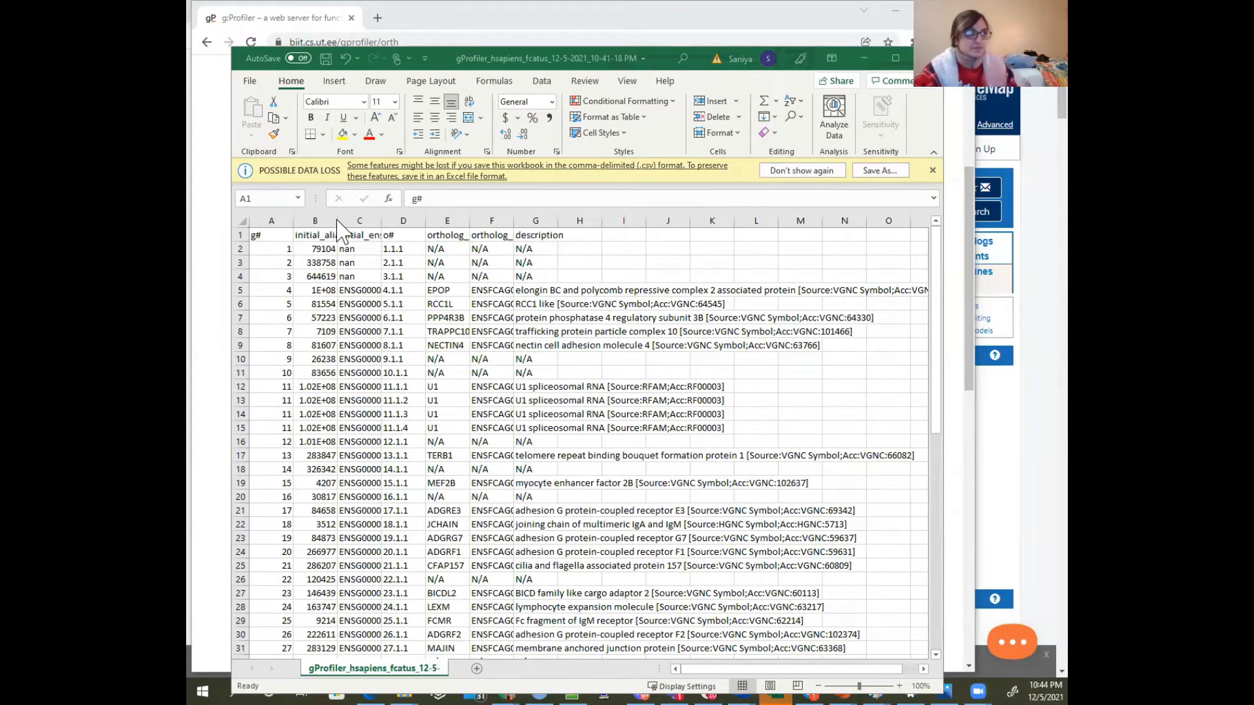
Widen the initial_alias column in the ortholog export and paste the gene mapping table into a new sheet
drag(335, 216, 366, 218)
click(537, 264)
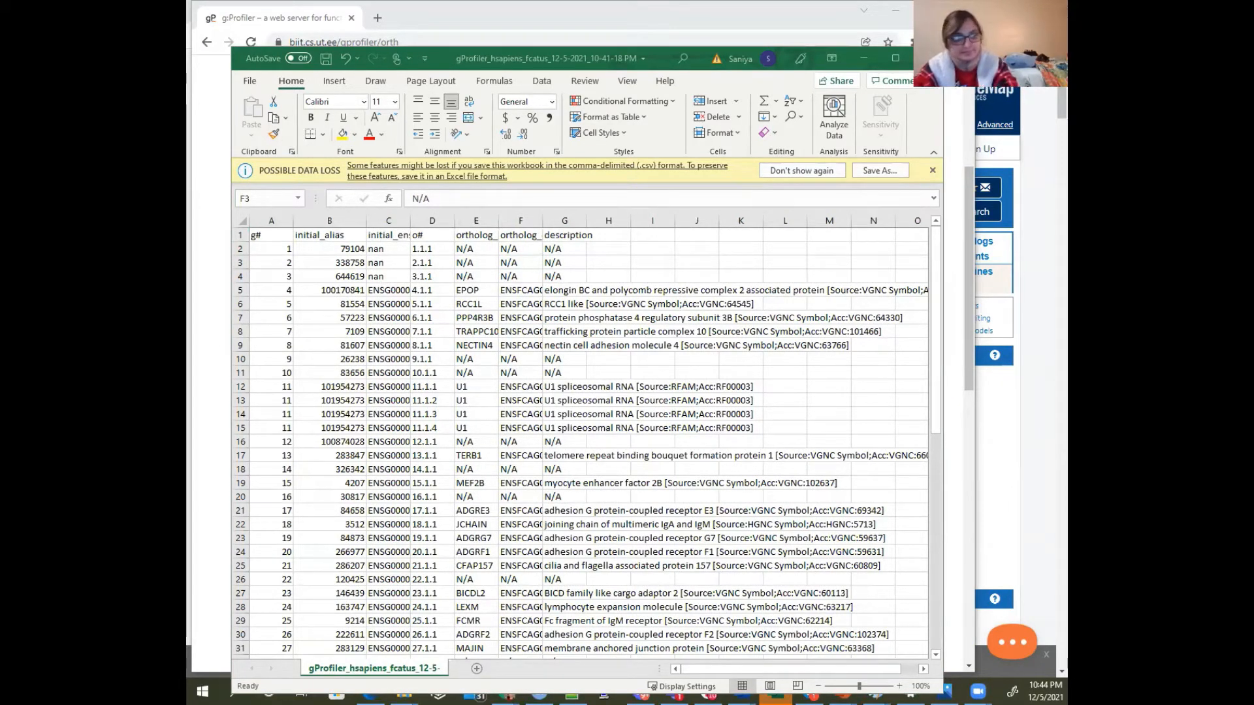
click(480, 498)
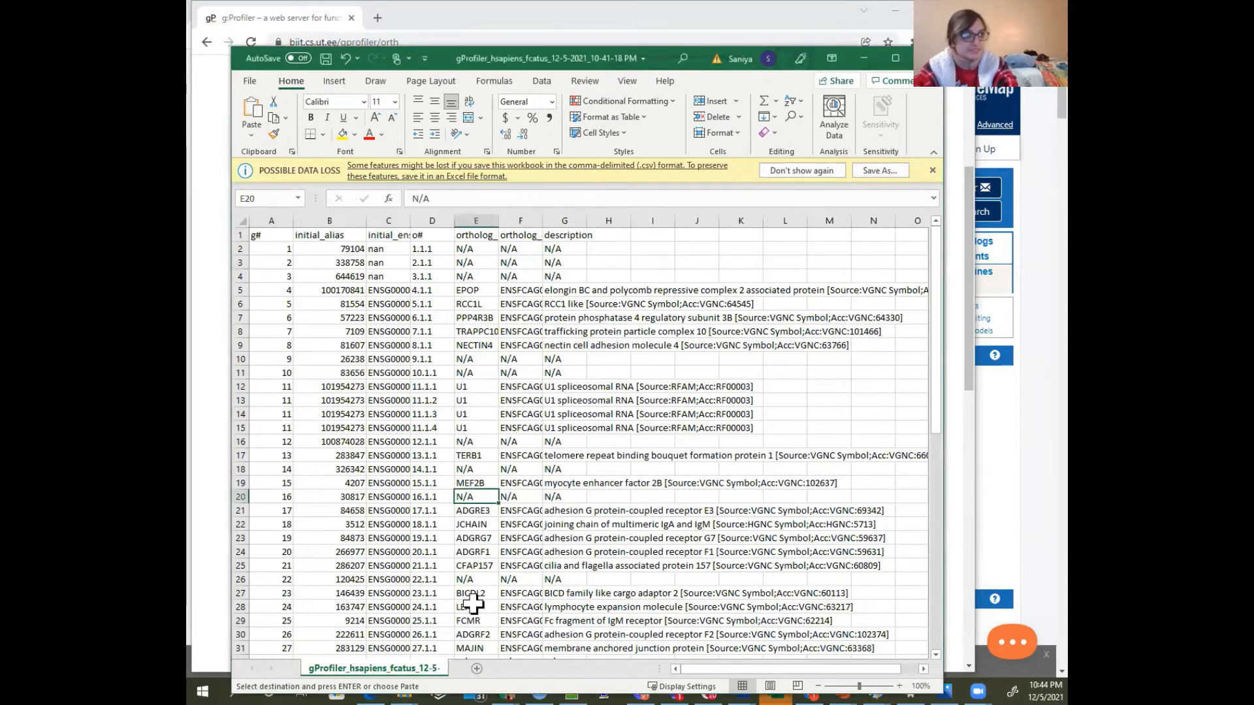
click(477, 668)
key(ctrl+v)
click(466, 263)
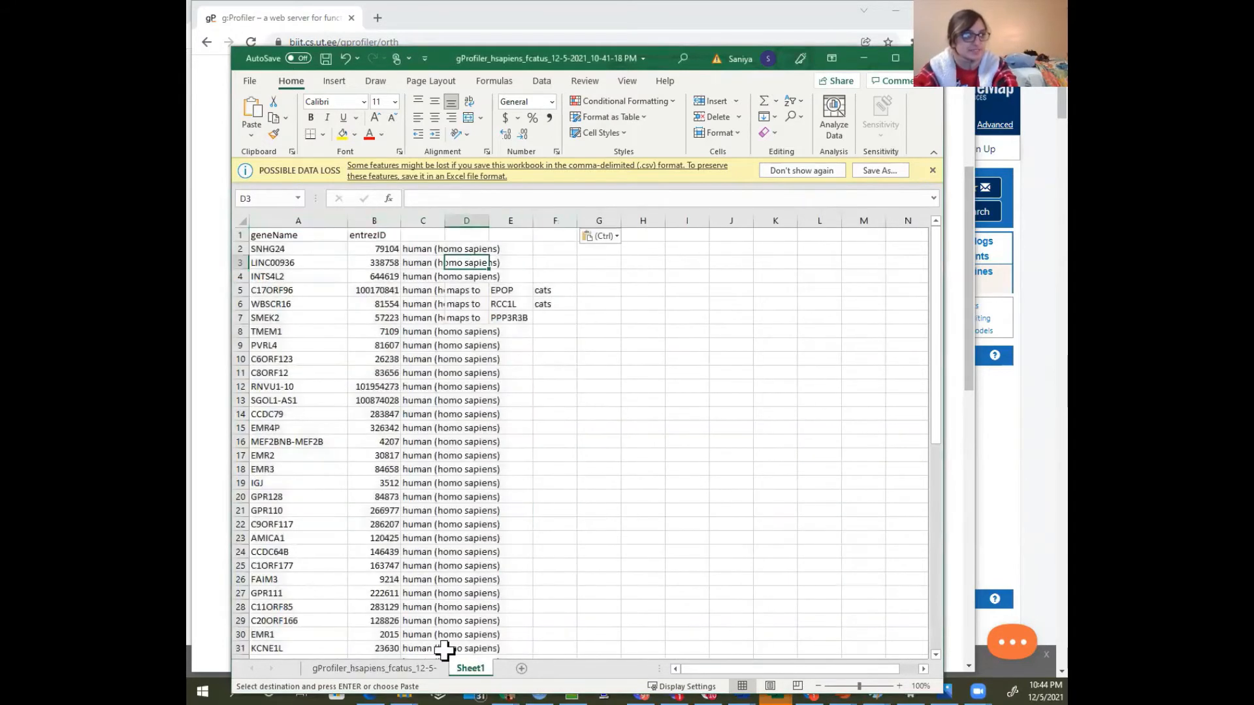
Copy the export's initial_alias through description columns and paste them beside the mapping table on Sheet1, starting at column H
click(385, 669)
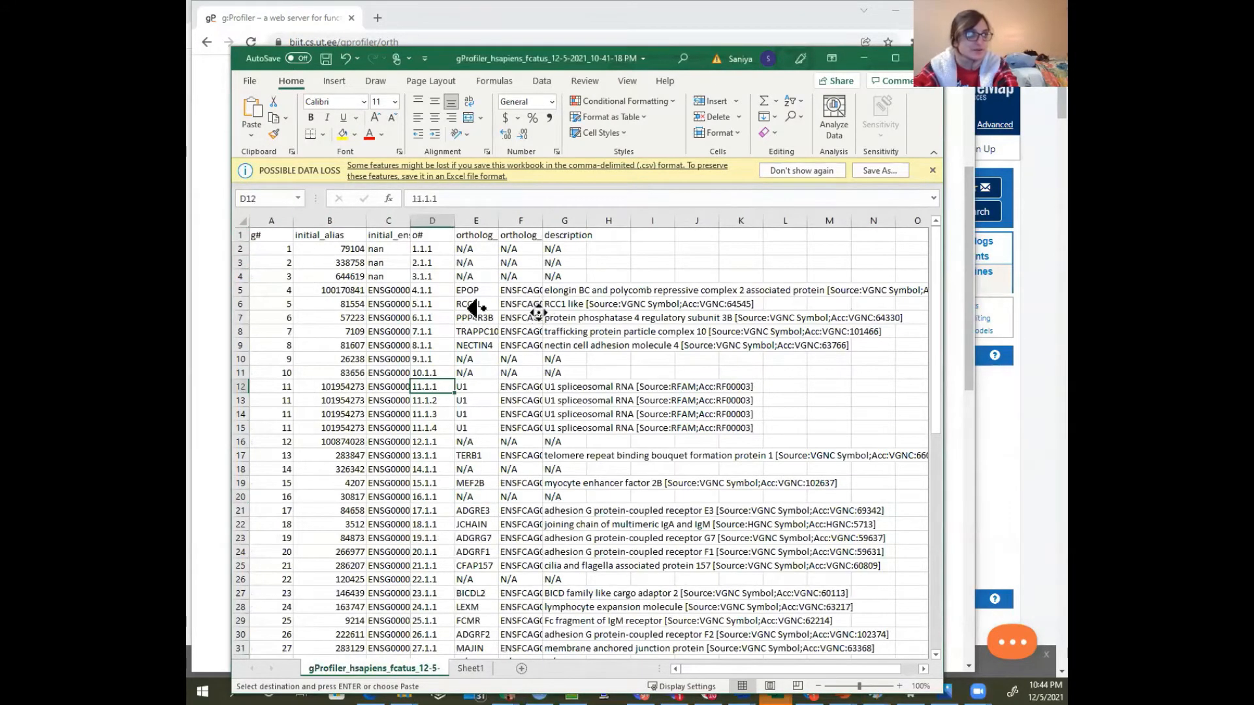
drag(255, 217, 555, 248)
click(337, 222)
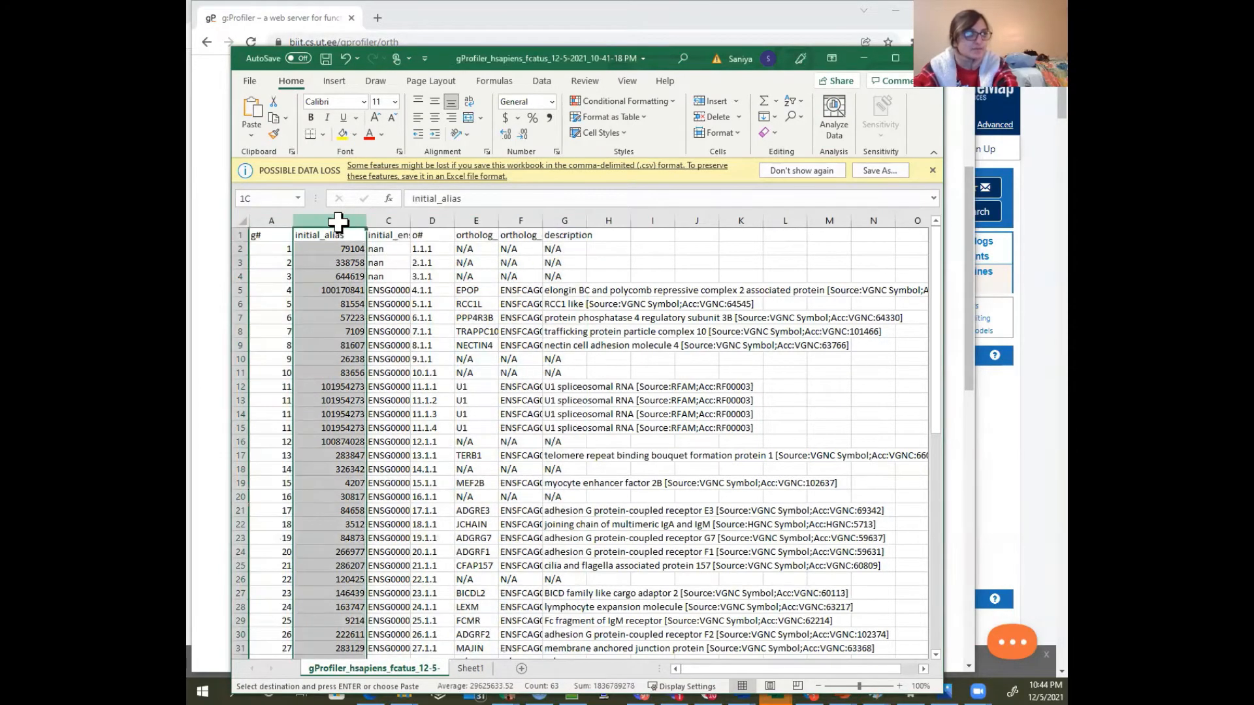
click(271, 221)
drag(320, 221, 563, 243)
key(ctrl+c)
click(474, 667)
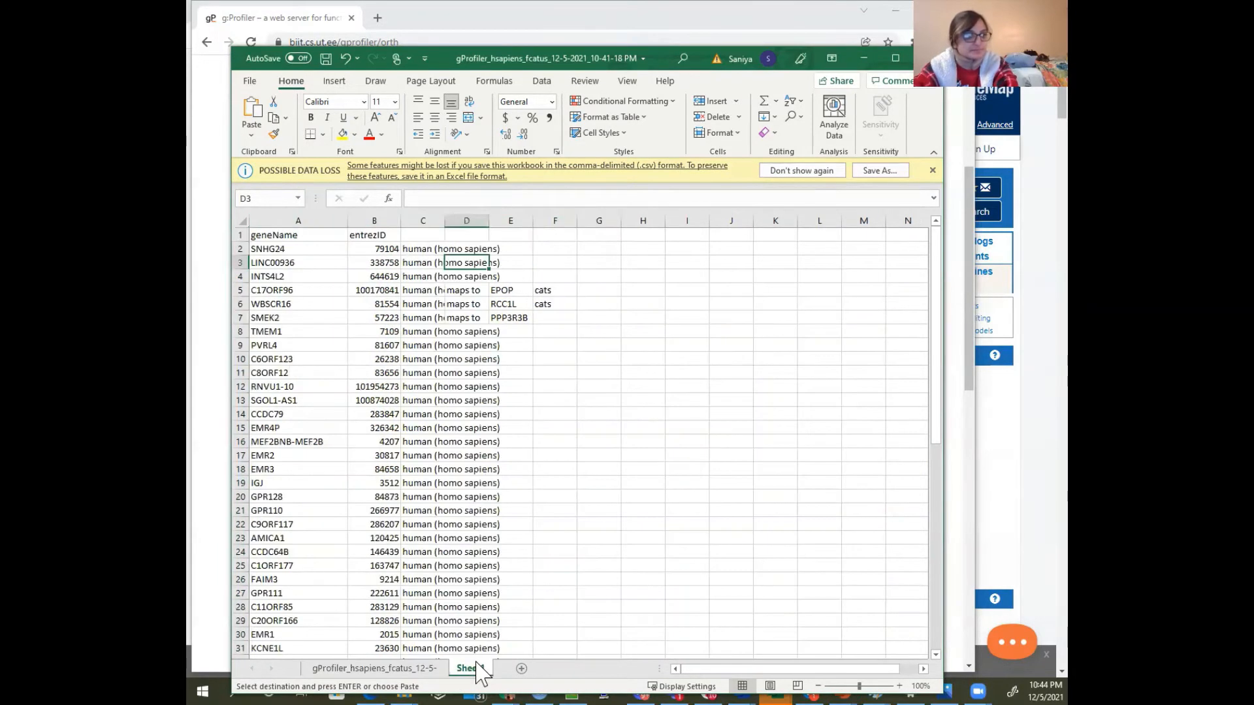
click(645, 220)
key(ctrl+v)
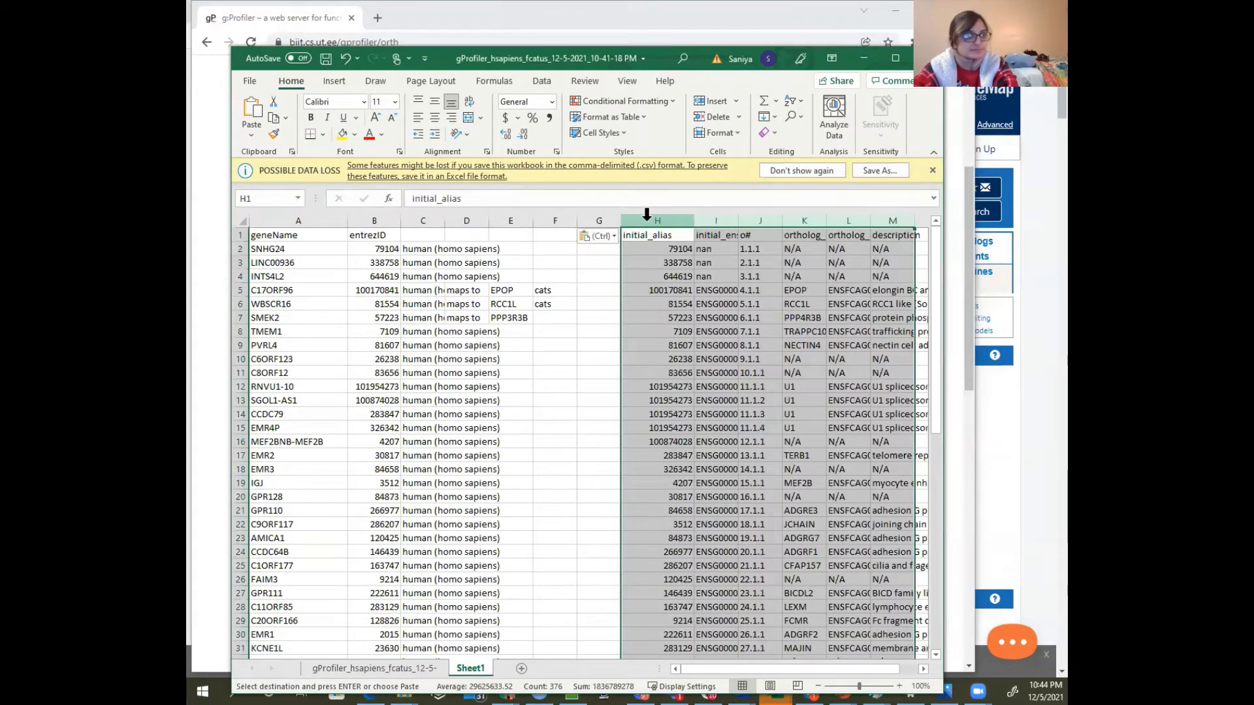
Compare the two Entrez ID columns by entering =B2=H2 in D2 and filling it down to row 60
click(392, 249)
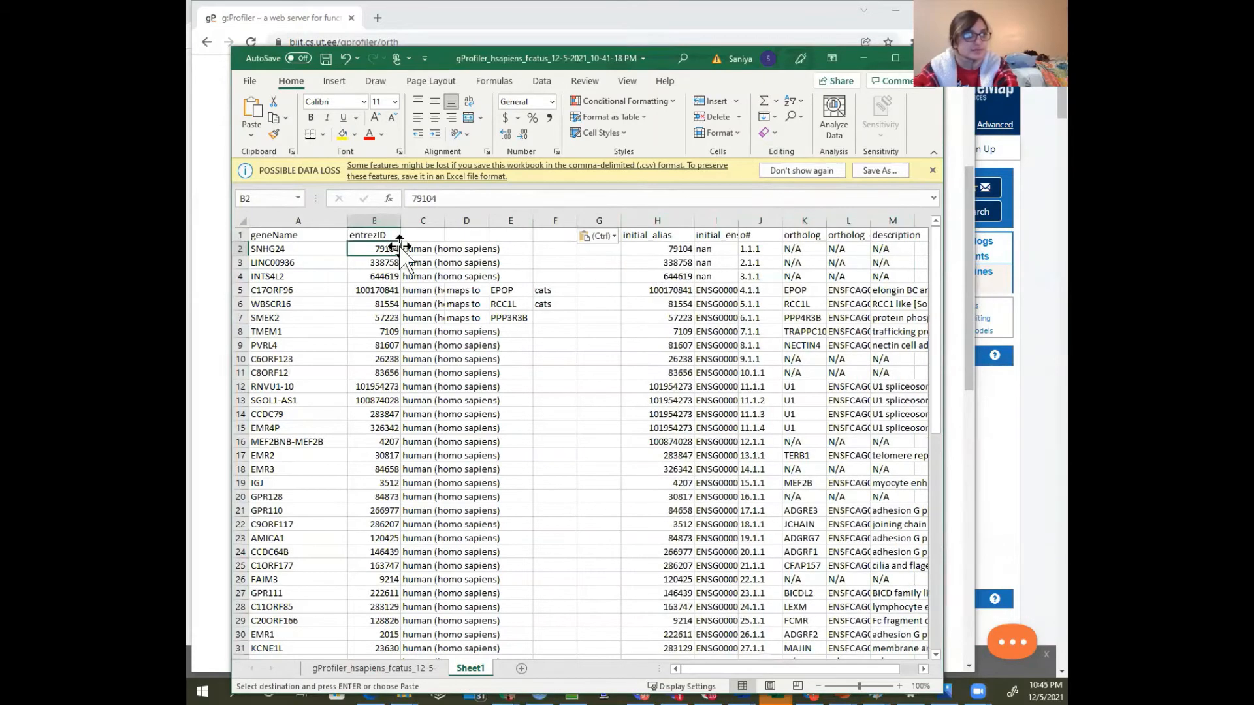
click(456, 249)
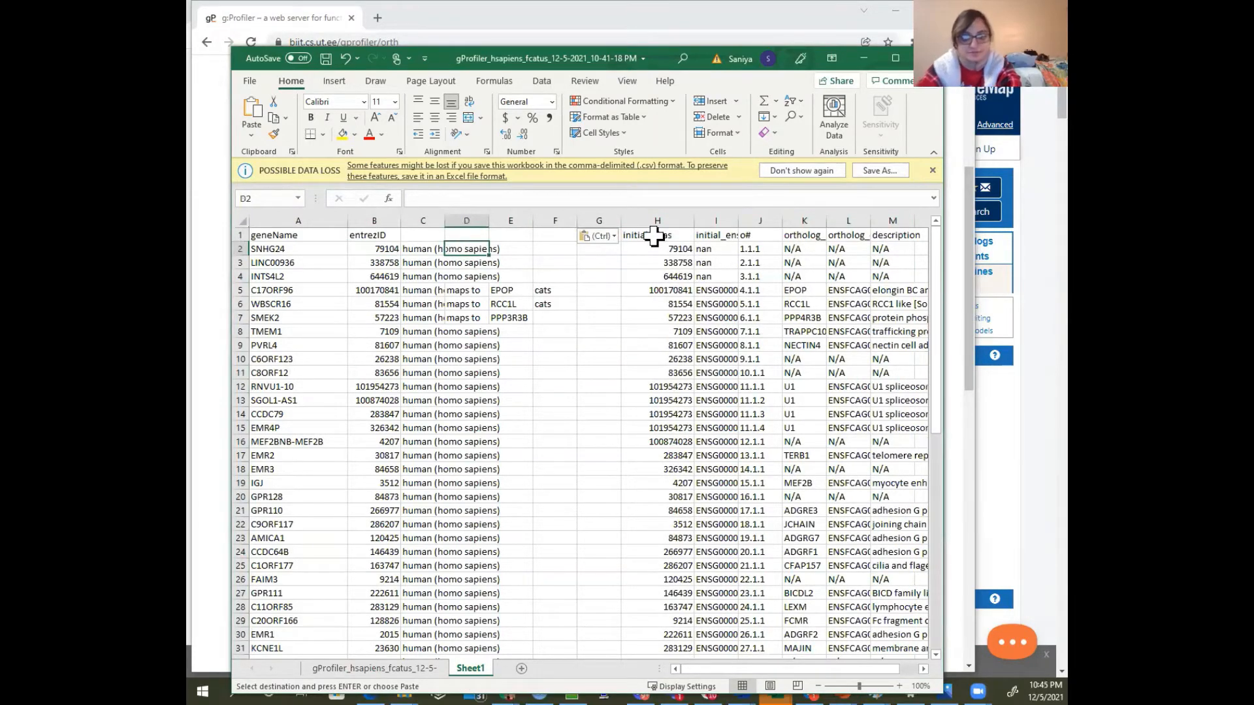
text(=)
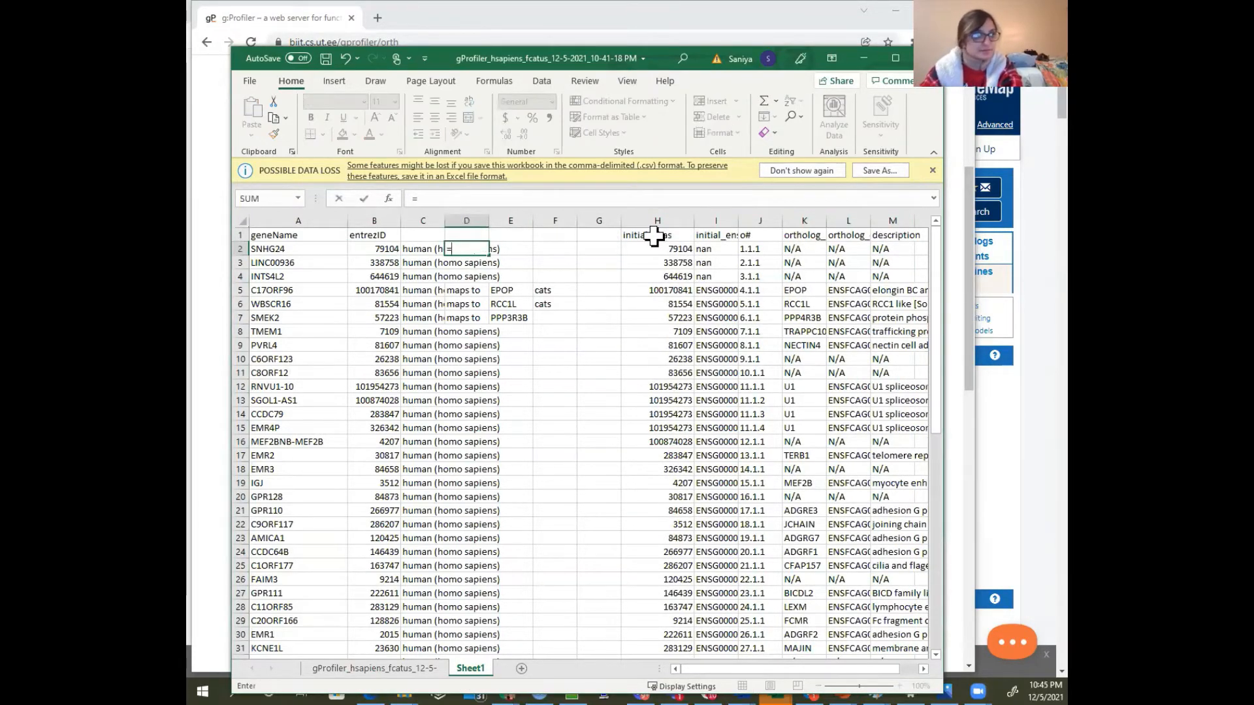
click(376, 248)
text(=)
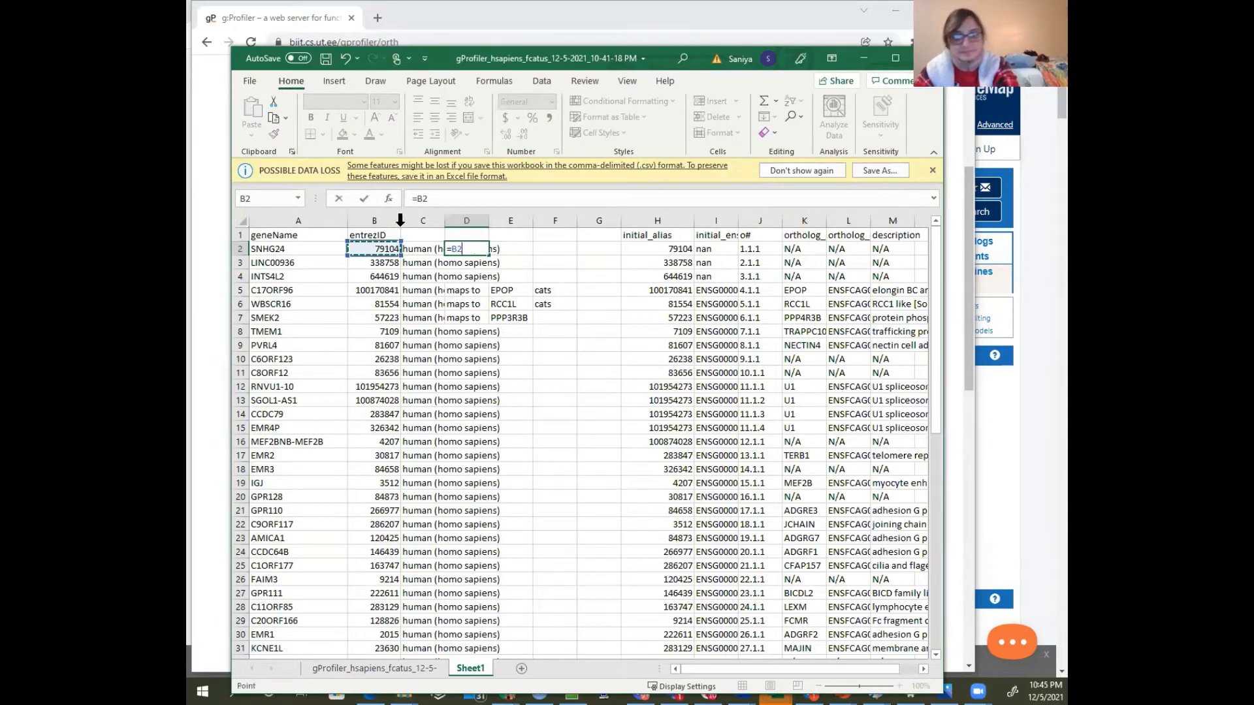
click(676, 249)
key(Return)
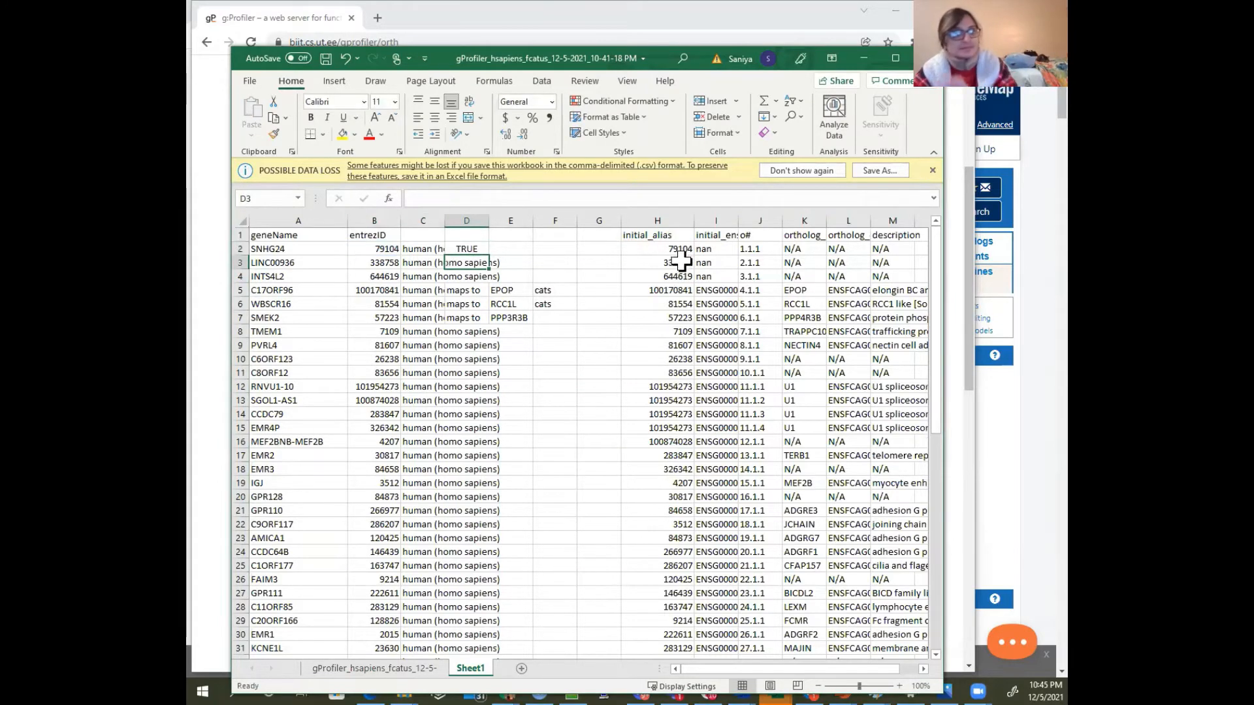
click(480, 249)
drag(489, 256, 477, 591)
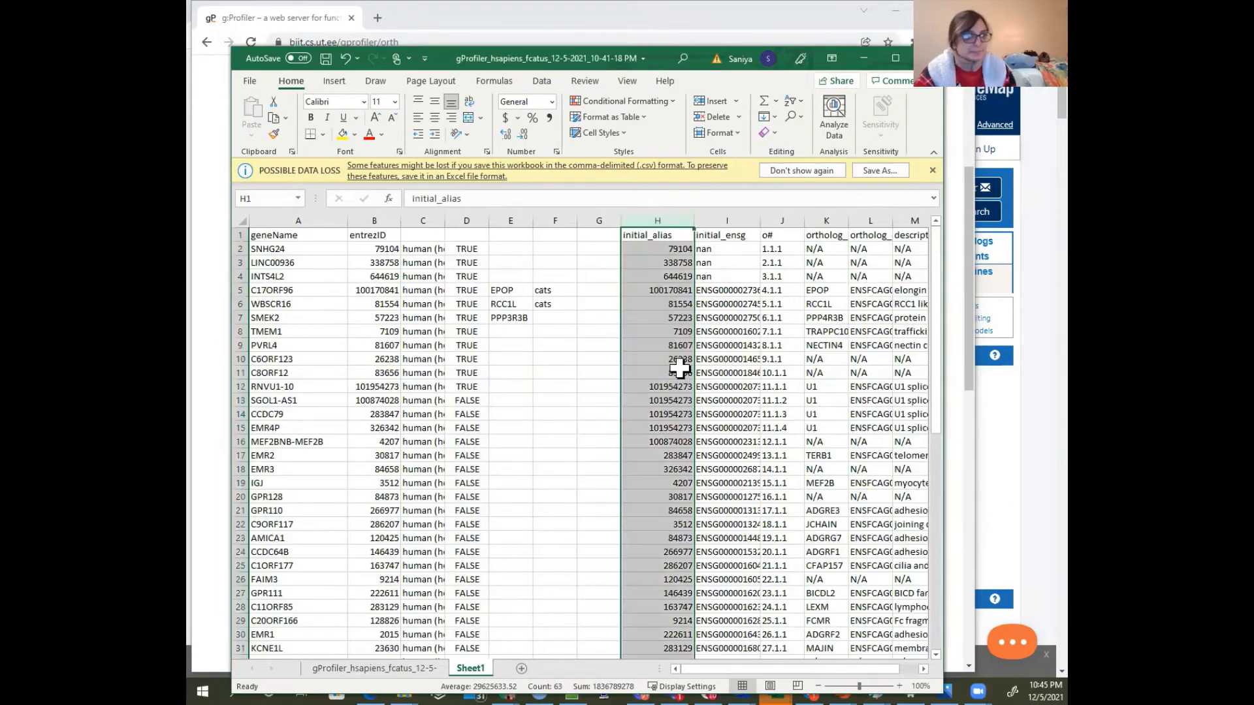
Examine the ortholog rows for Entrez ID 101954273 in H12:M15
click(676, 400)
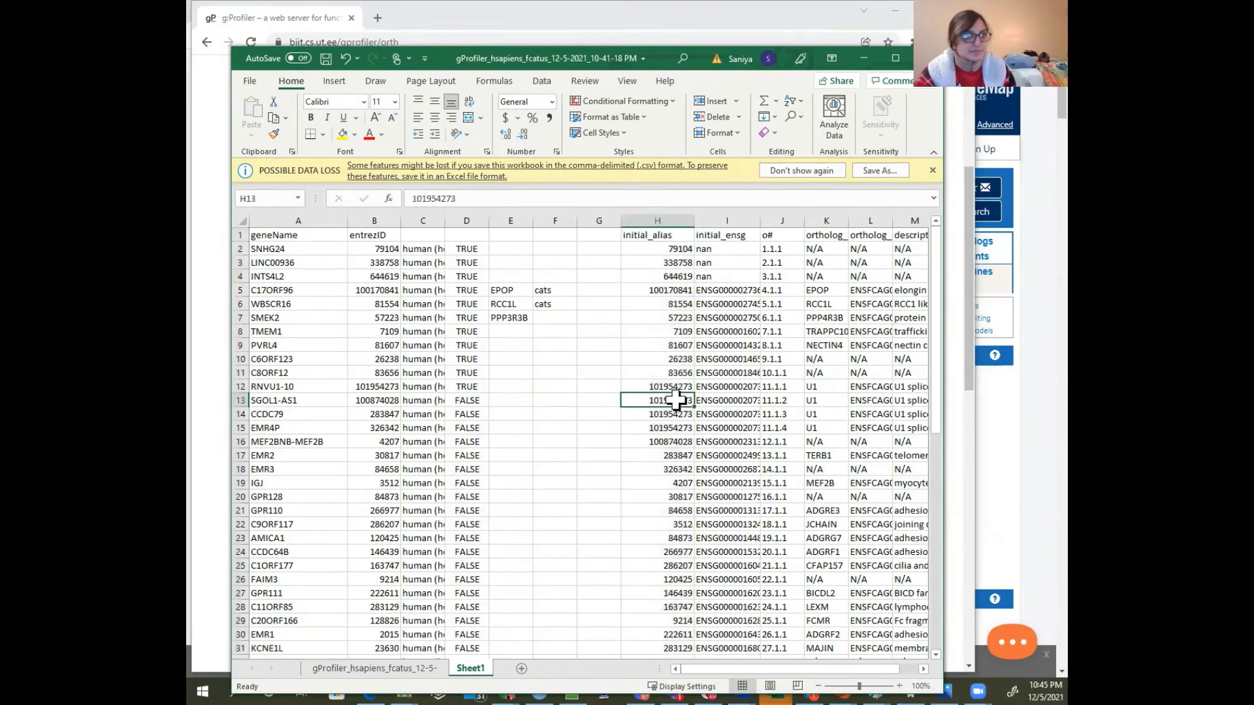
click(664, 389)
drag(660, 382, 815, 426)
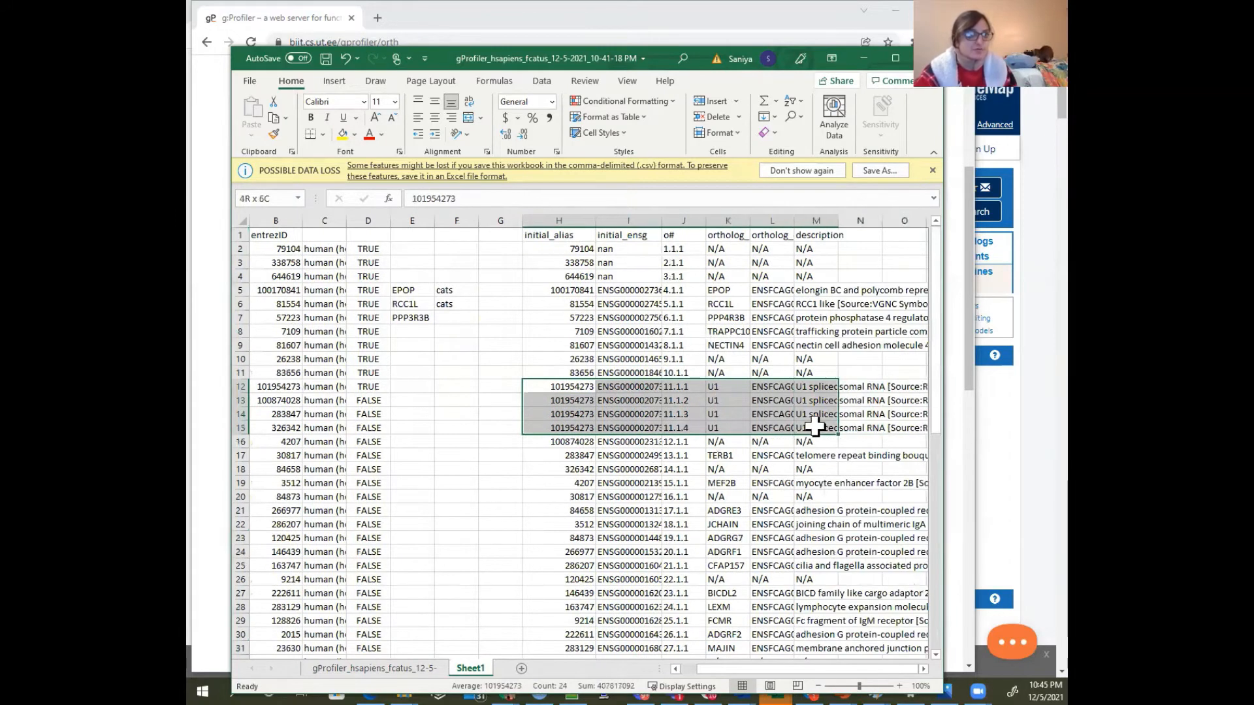
click(712, 428)
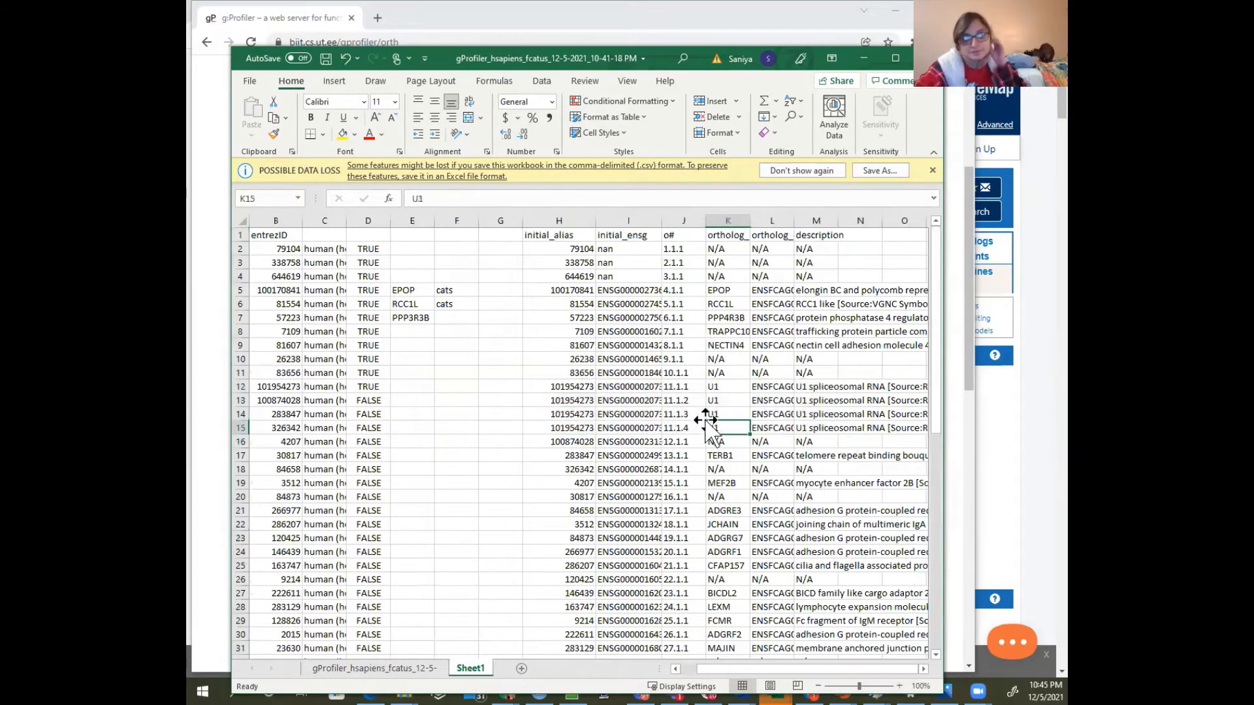
Rename the initial_alias header in H1 to "human entrez ID"
click(616, 211)
click(563, 245)
click(559, 217)
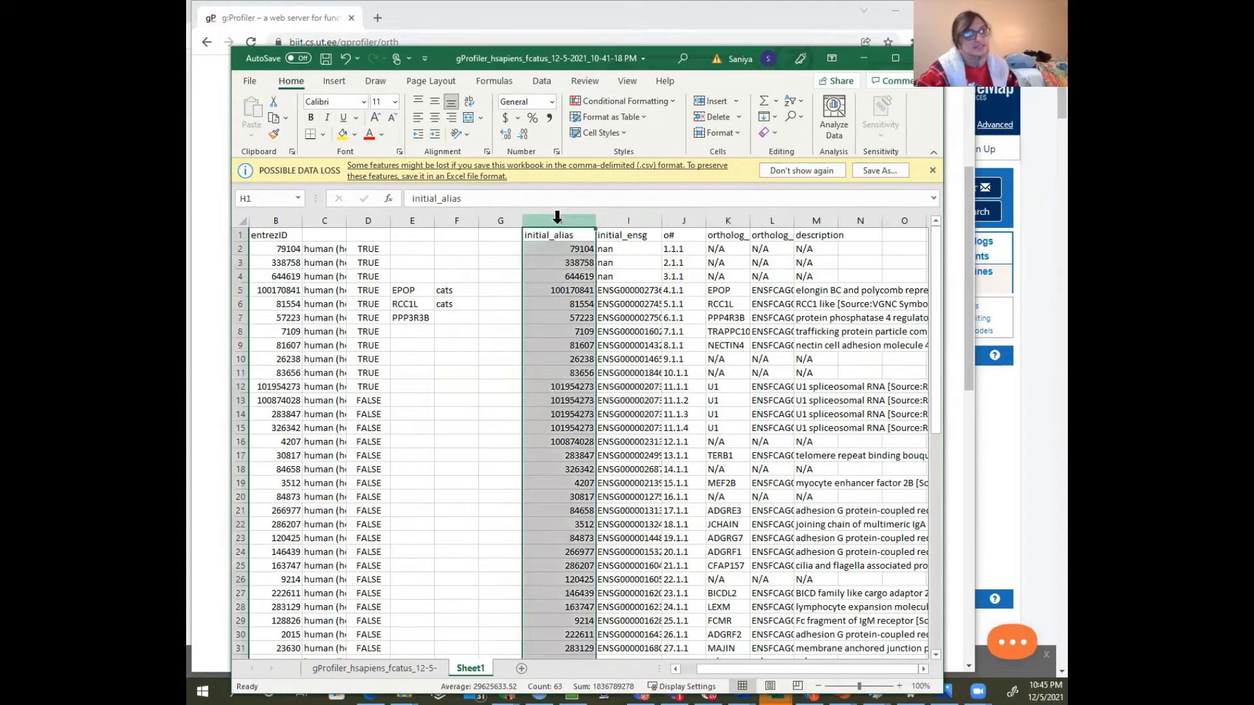
click(568, 238)
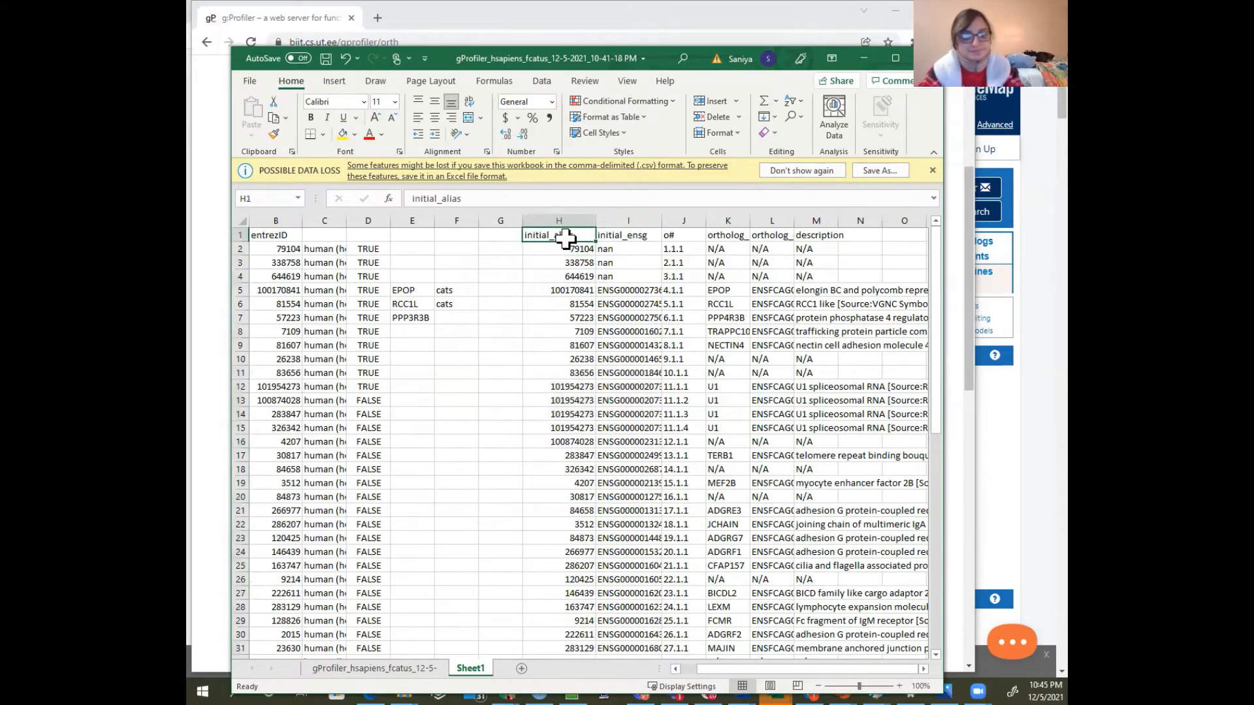
text(hums)
key(BackSpace)
text(an e)
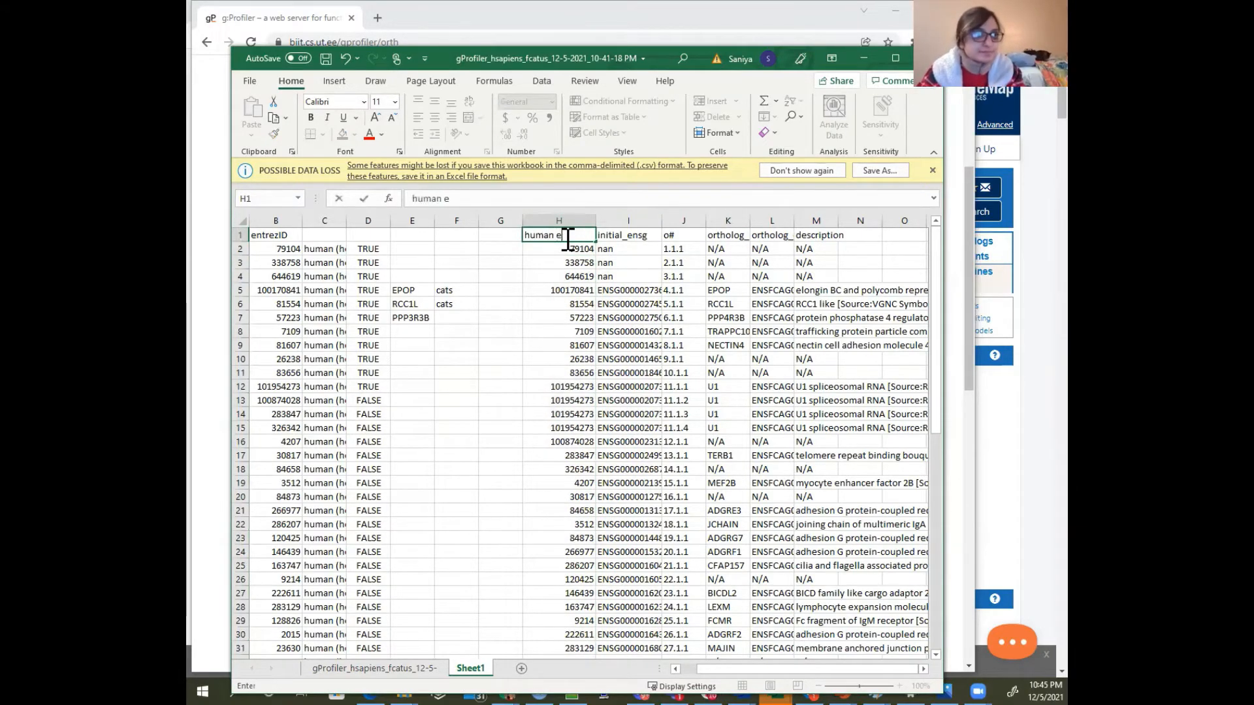
text(ntrez ID)
key(Return)
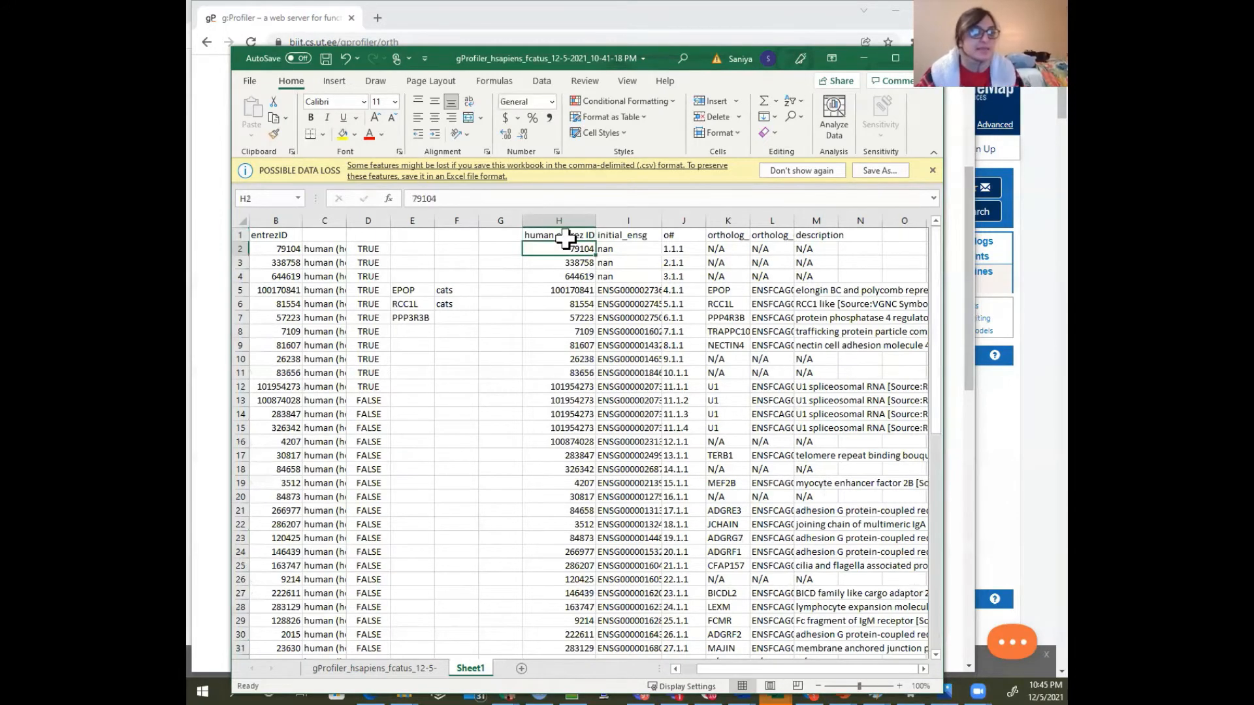
Insert a blank column before initial_ensg and title it "human gene name" in I1
click(628, 221)
click(714, 101)
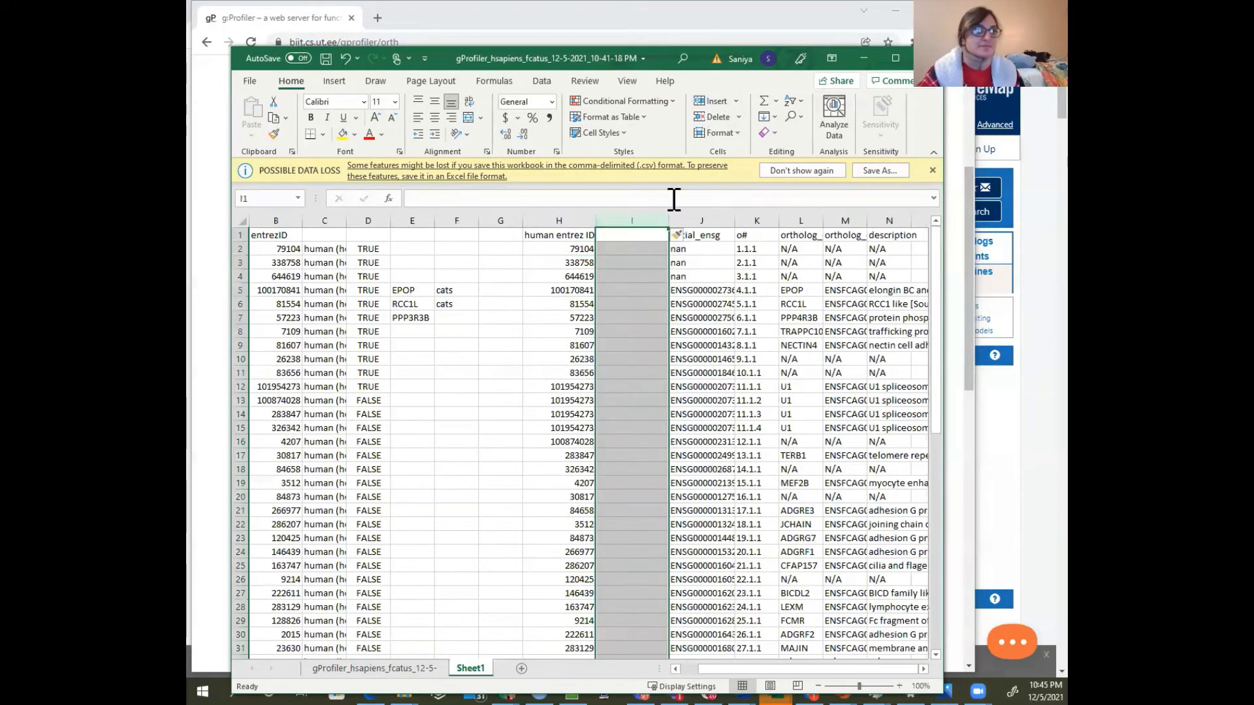
click(631, 234)
text(human gene name)
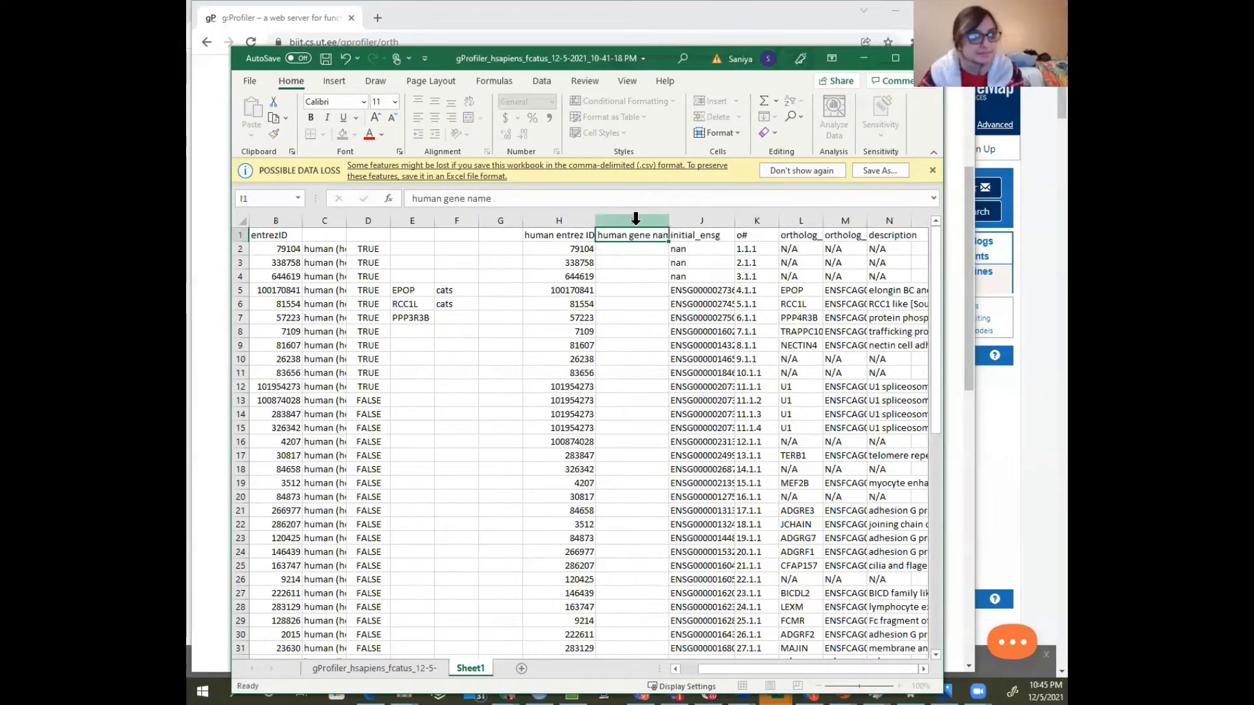
key(Return)
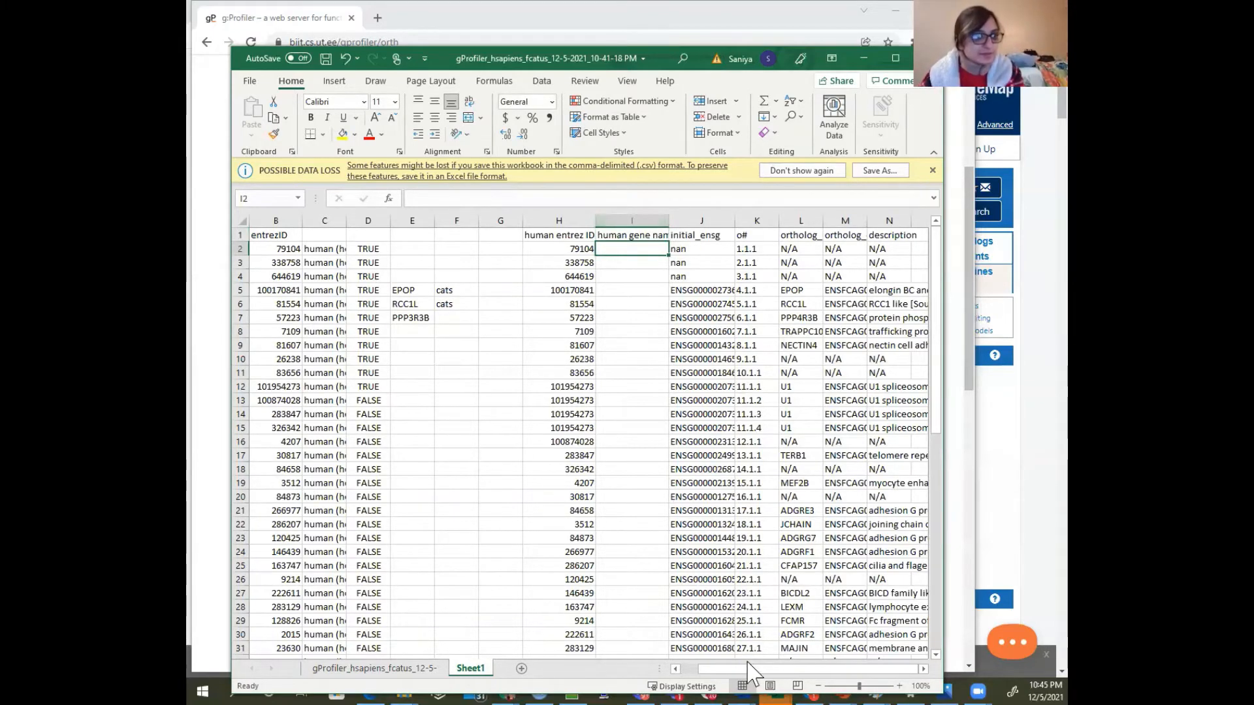
Move the geneName column to just after entrezID, using an inserted blank column, and delete the emptied column A
drag(751, 670, 712, 670)
click(422, 221)
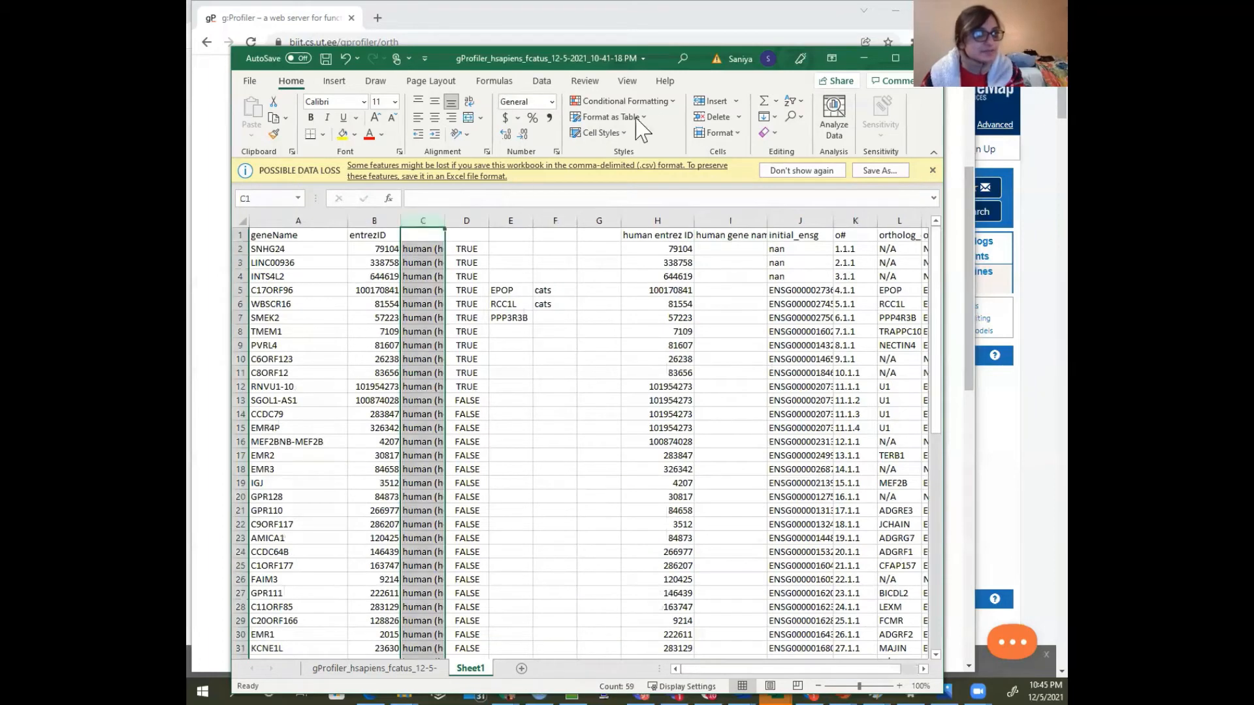
click(717, 103)
click(340, 221)
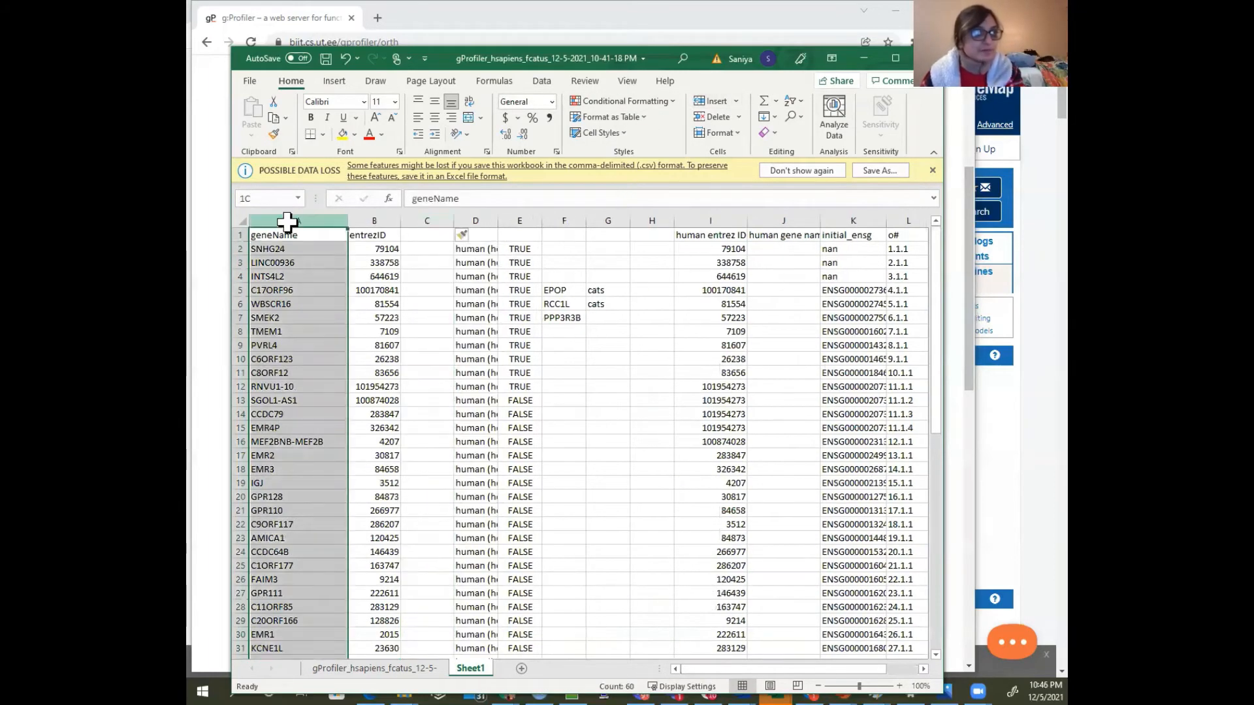
drag(355, 244, 415, 246)
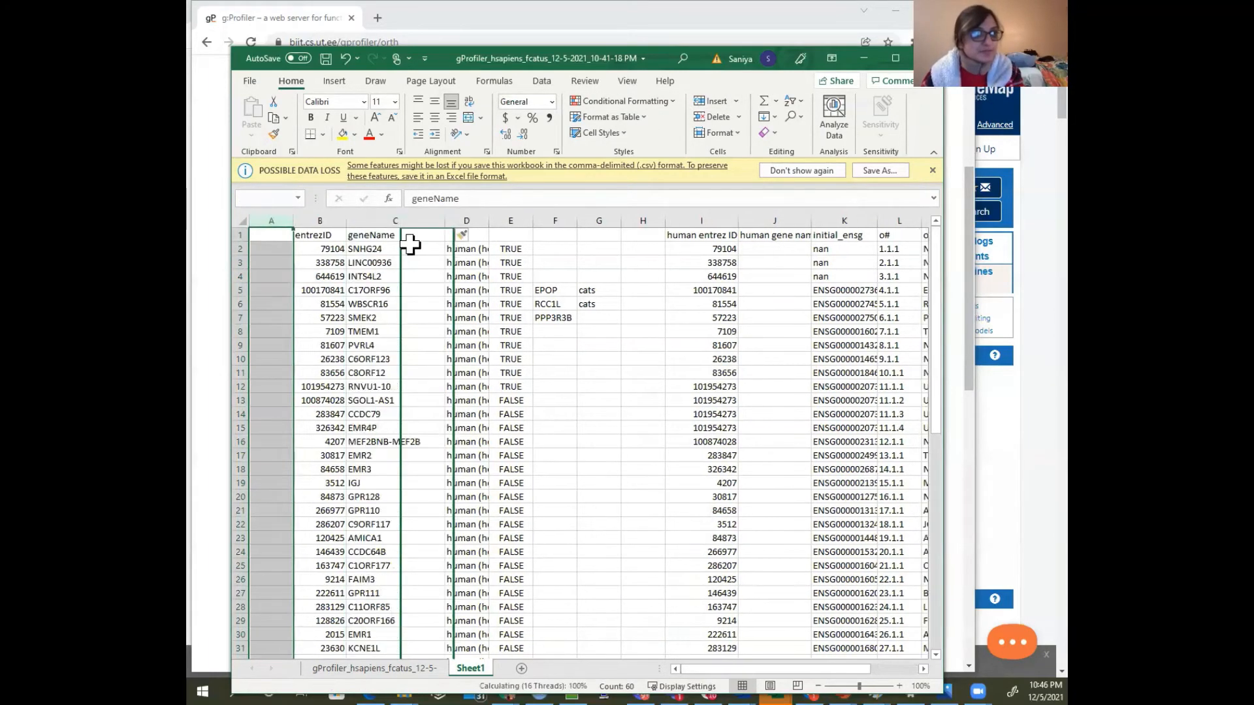
click(274, 221)
click(712, 117)
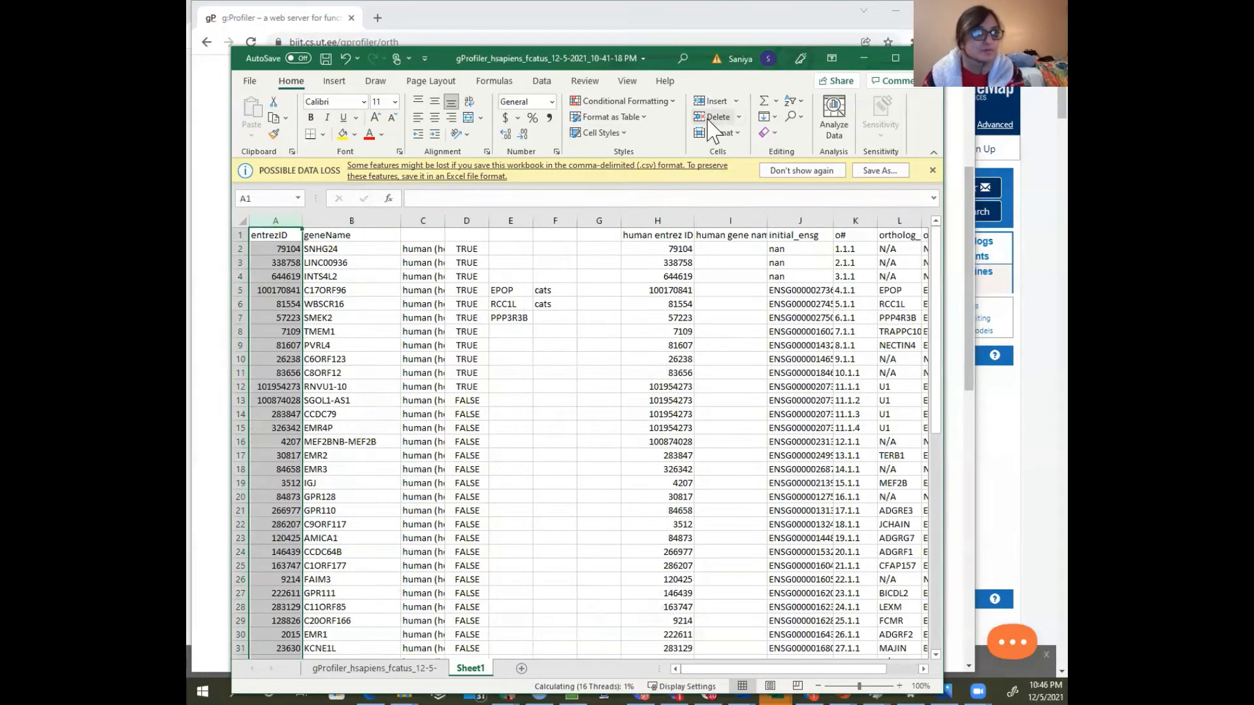
Maximize the workbook window and widen the human gene name and initial_ensg columns to fit their contents
drag(769, 224, 773, 224)
click(896, 56)
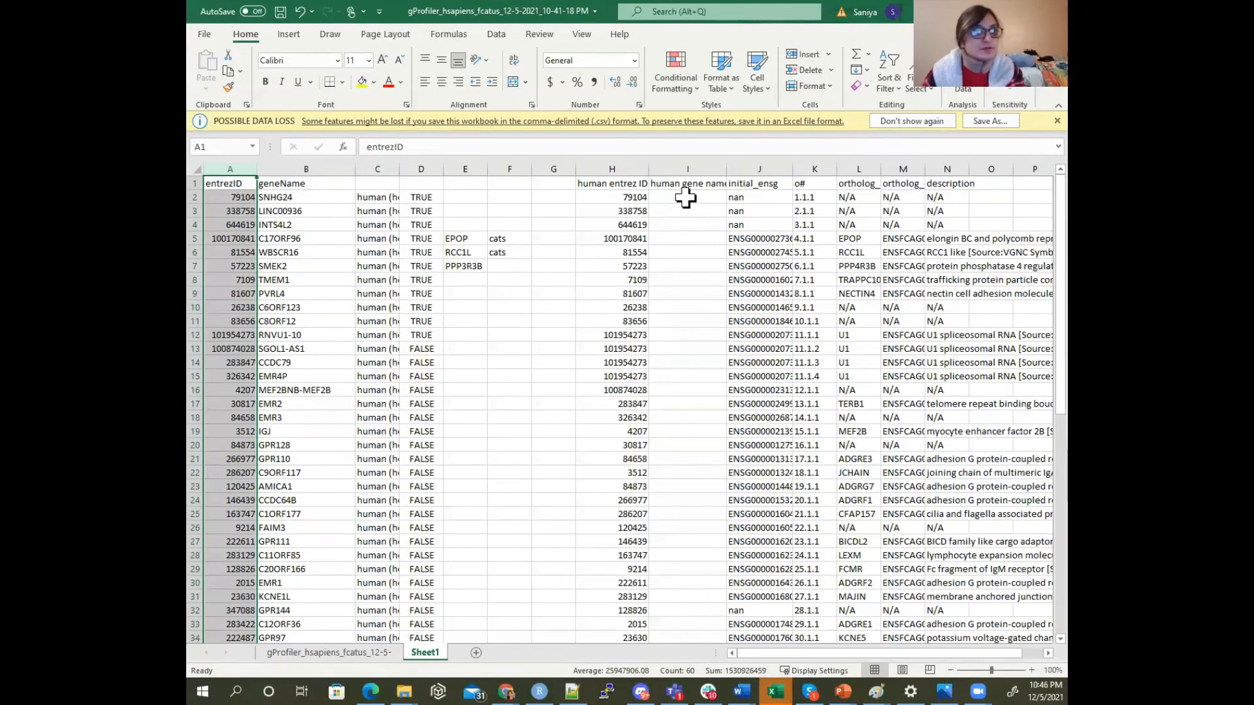
drag(793, 167, 796, 167)
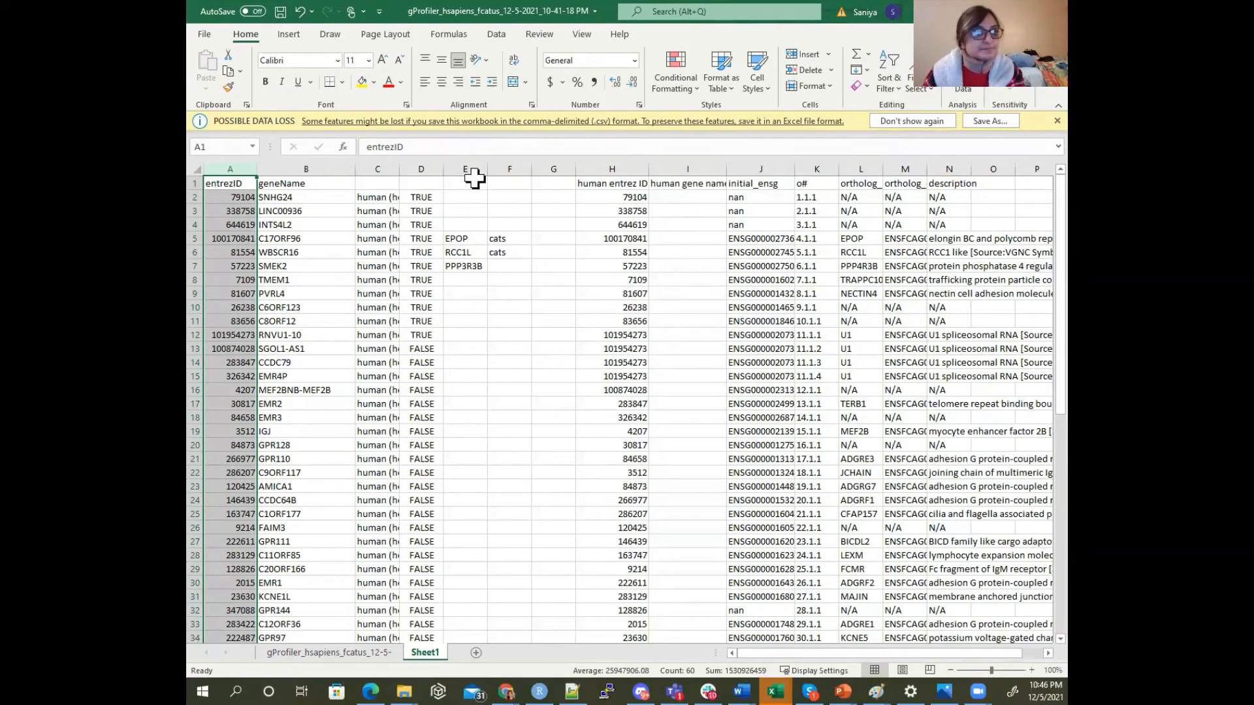
click(688, 189)
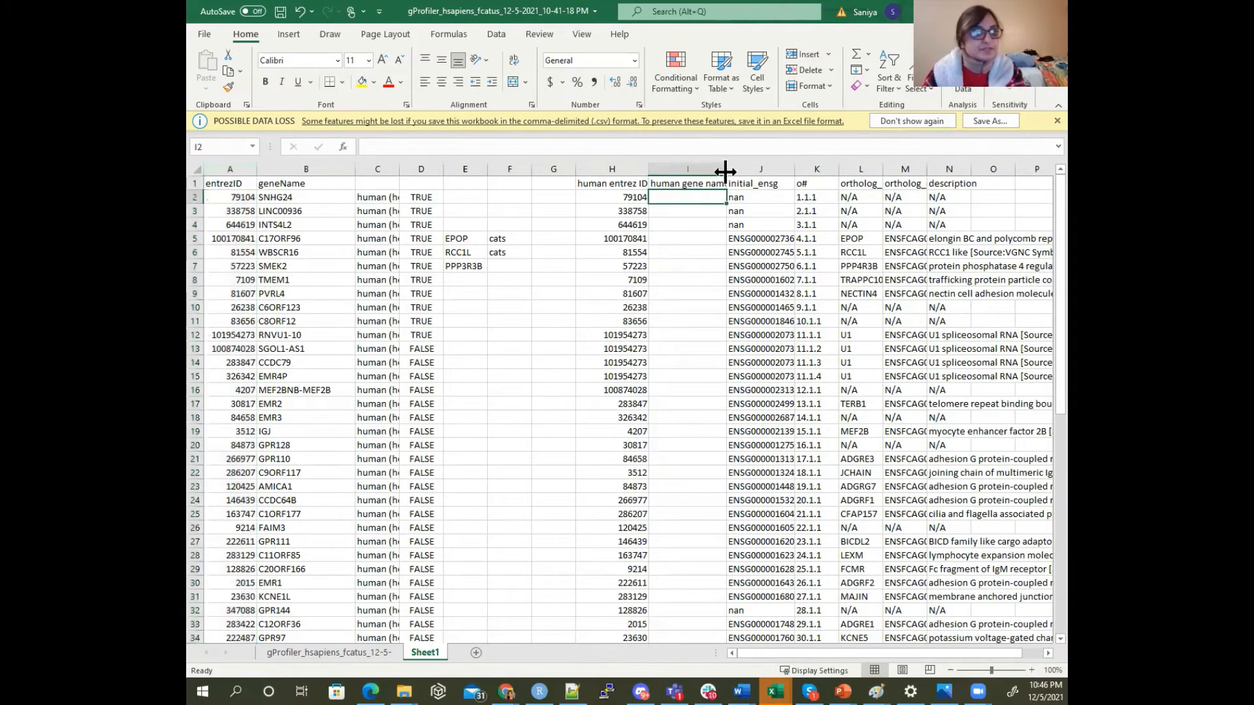
click(697, 201)
drag(727, 168, 742, 168)
Check the human entrez ID rows for 101954273 and compare where the two gene lists end
click(631, 169)
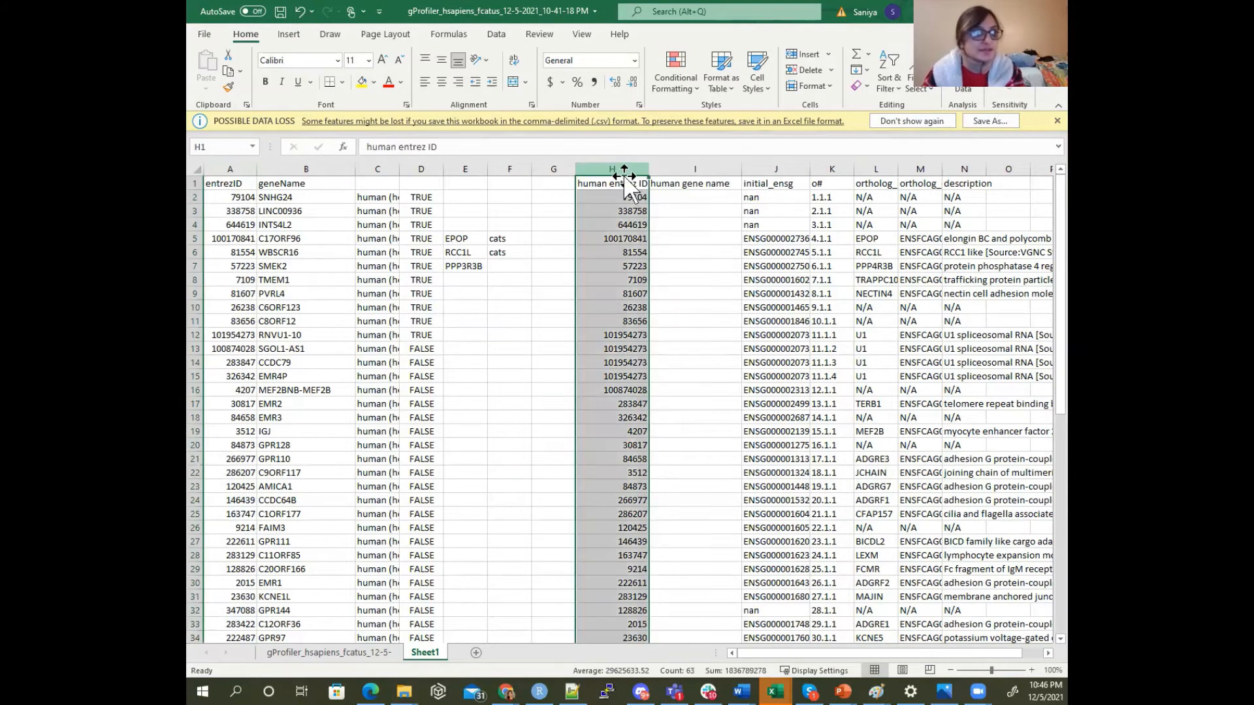
drag(600, 334, 601, 378)
scroll(602, 381, down, 4)
scroll(602, 381, down, 11)
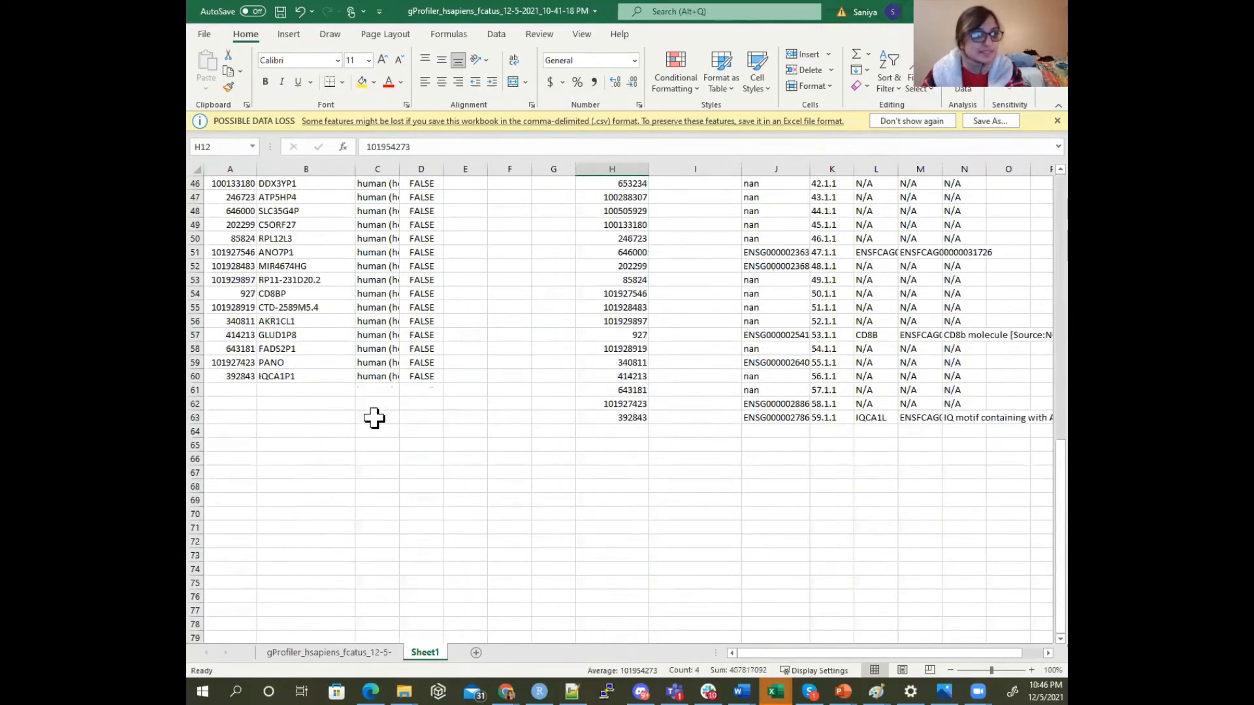
drag(313, 390, 505, 417)
scroll(504, 416, up, 15)
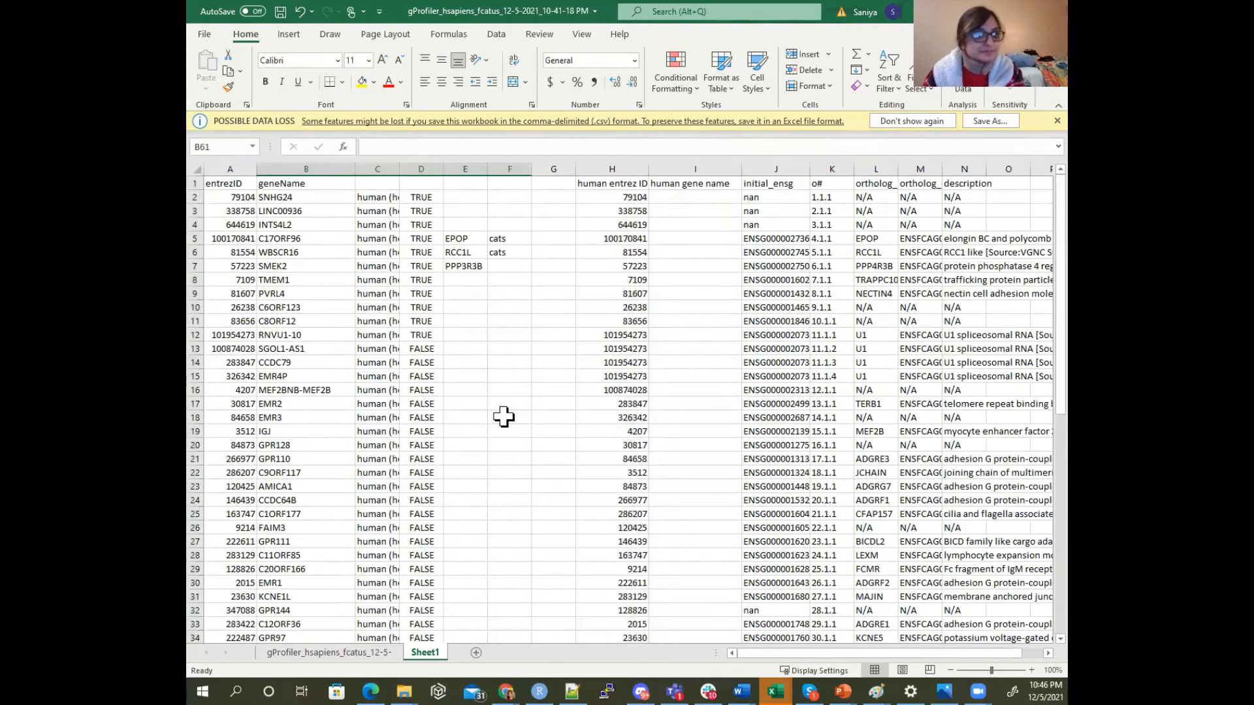
Enter =VLOOKUP(H2,A:B, 2, FALSE) in I2 to look up the human gene name for the entrez ID
click(685, 199)
text(=vlo)
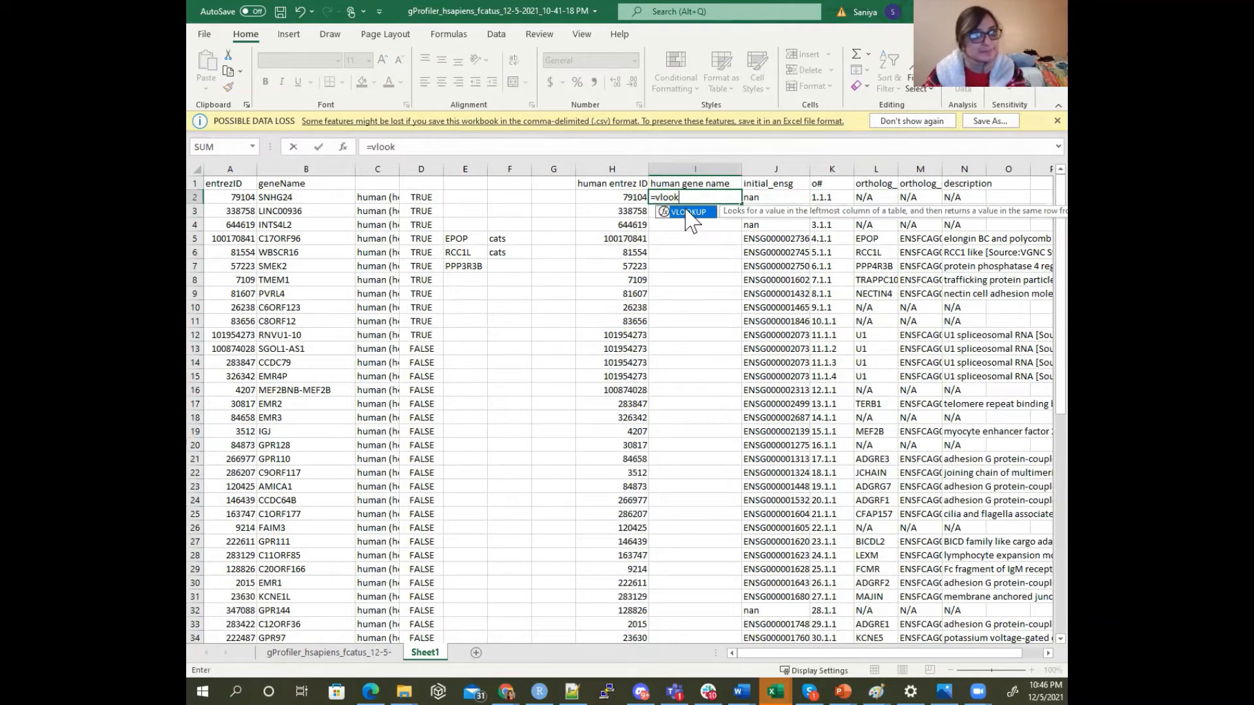
text(ok)
double_click(686, 212)
click(637, 196)
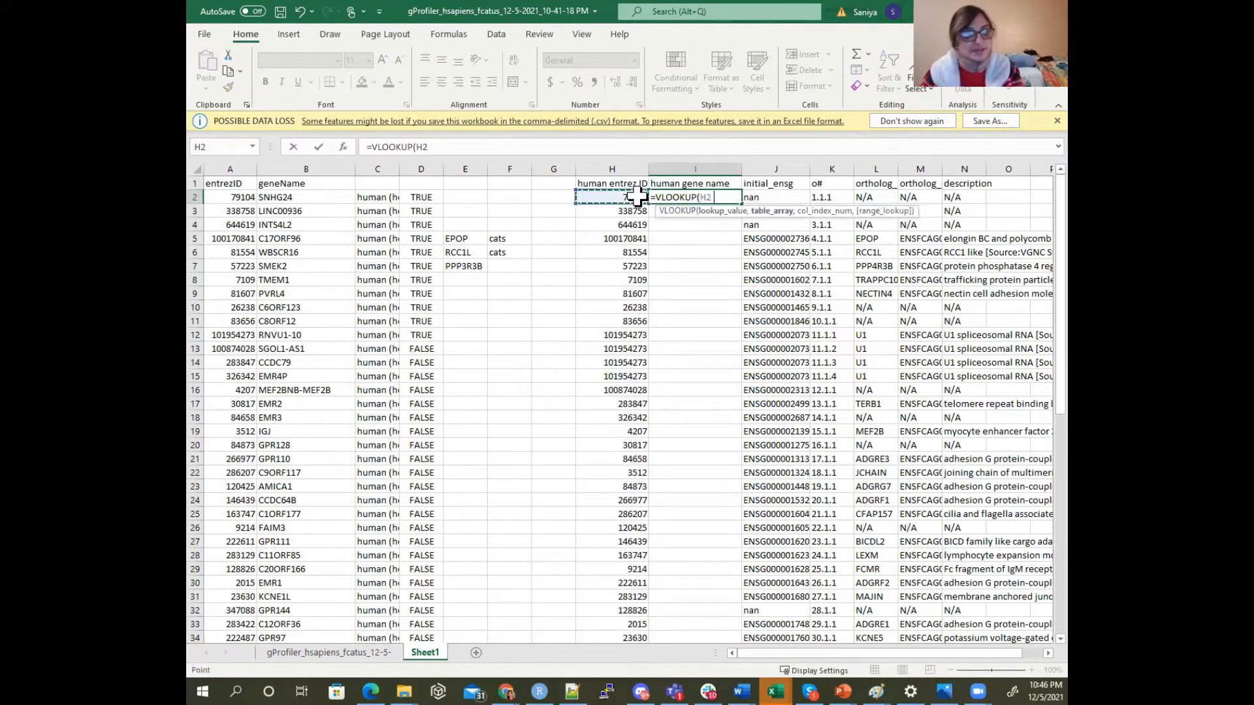
drag(231, 168, 292, 160)
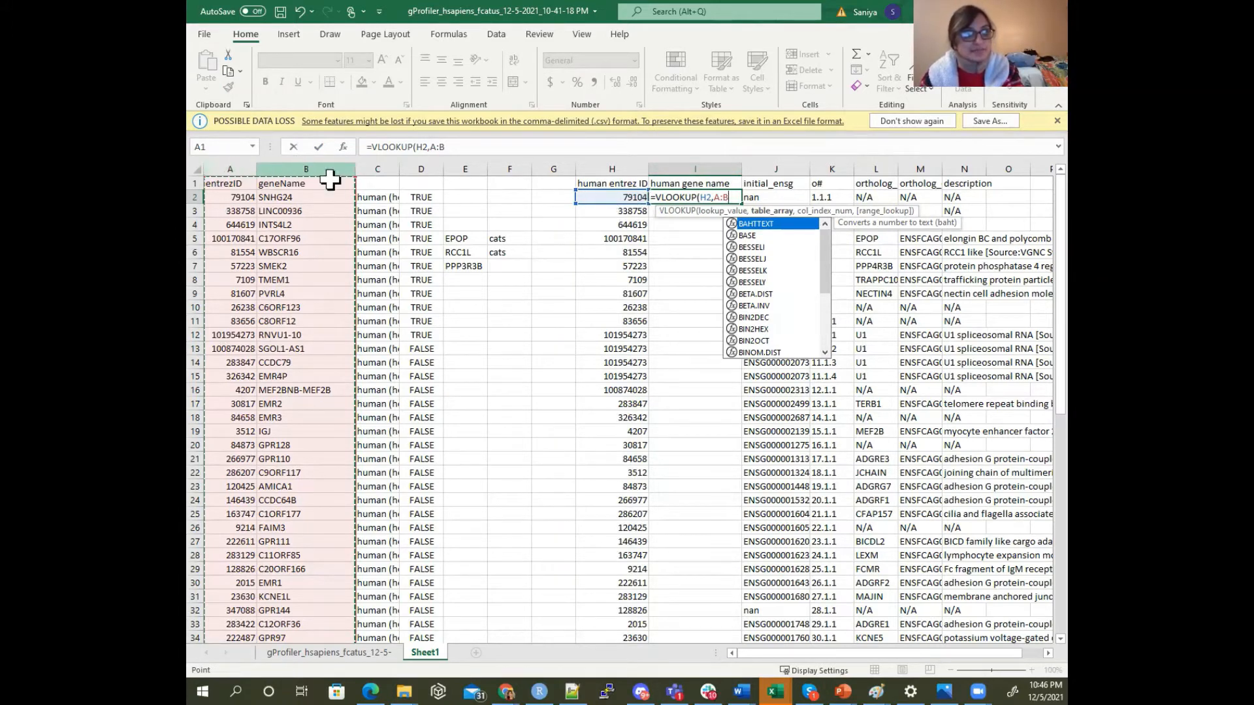
text(, 2)
text(, 2,)
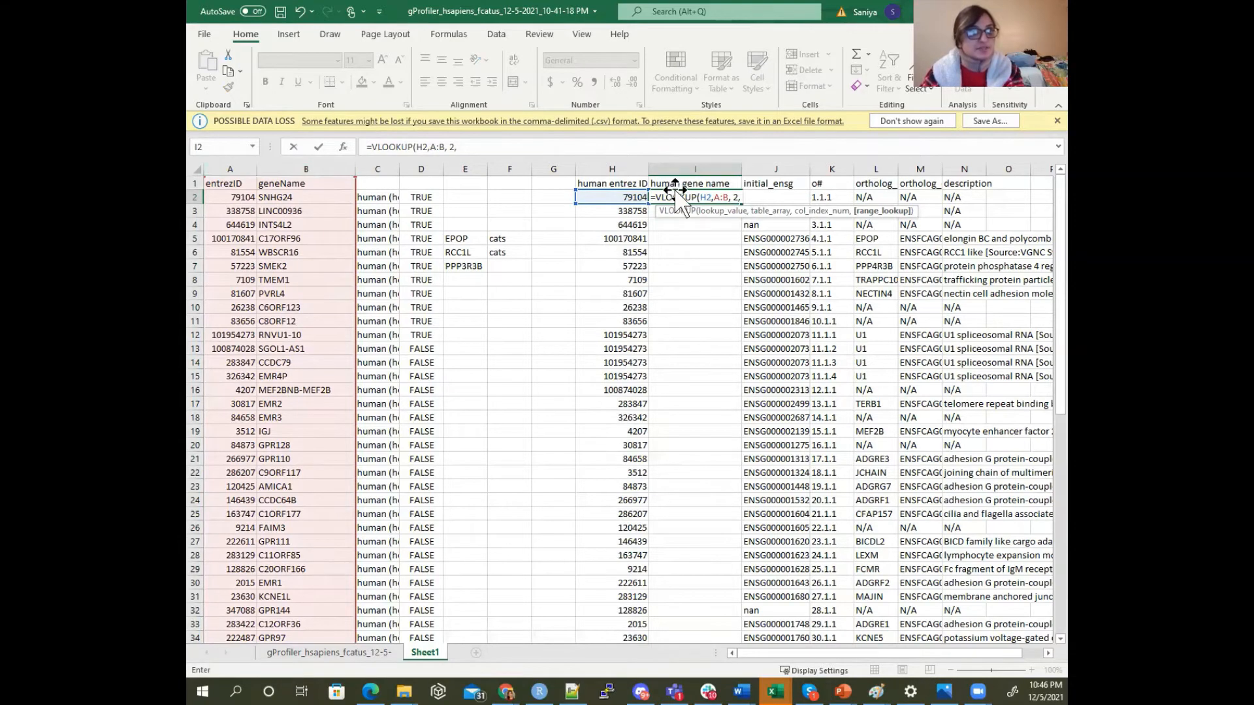
text(FALSE))
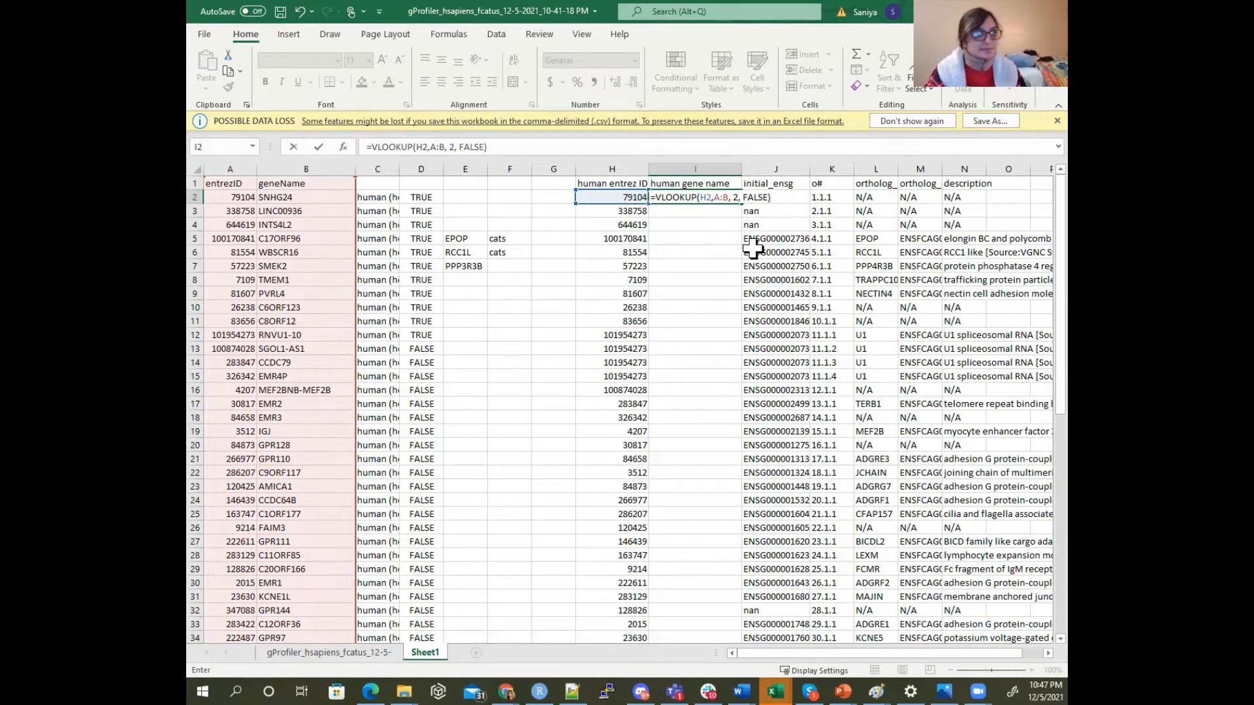
key(ctrl+Return)
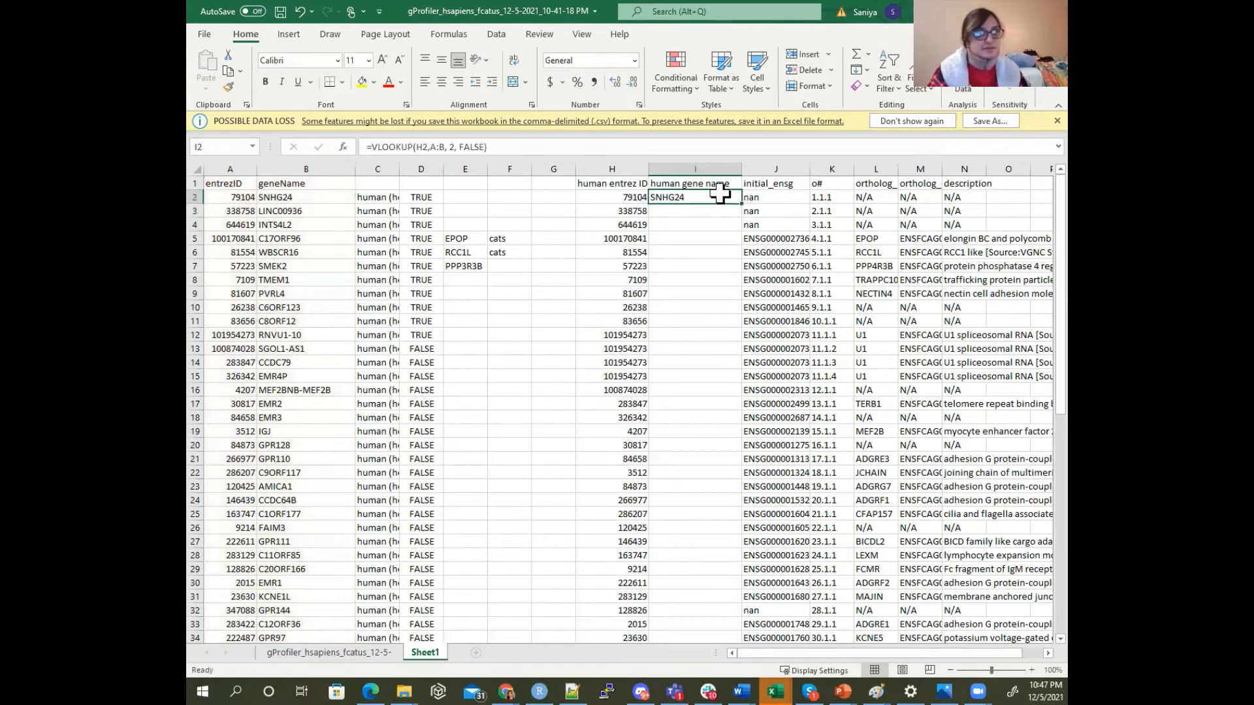
Fill the VLOOKUP formula from I2 down the human gene name column to the end of the list
double_click(740, 203)
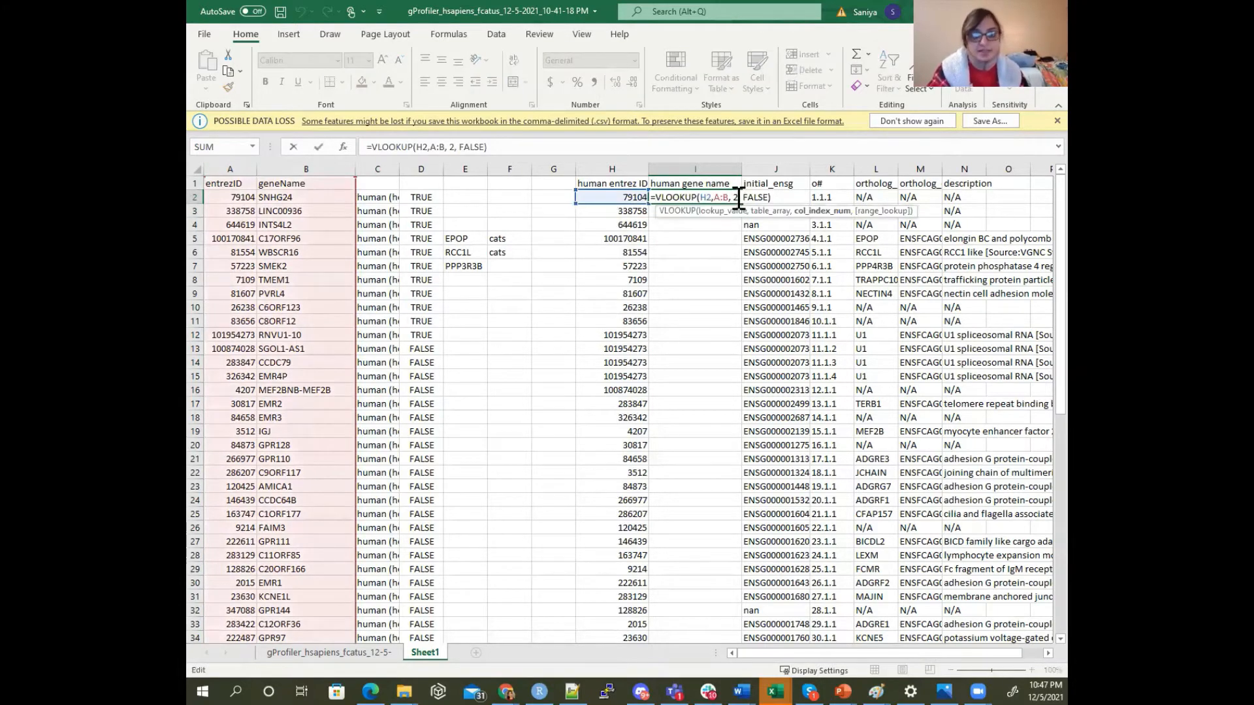
key(Escape)
double_click(742, 203)
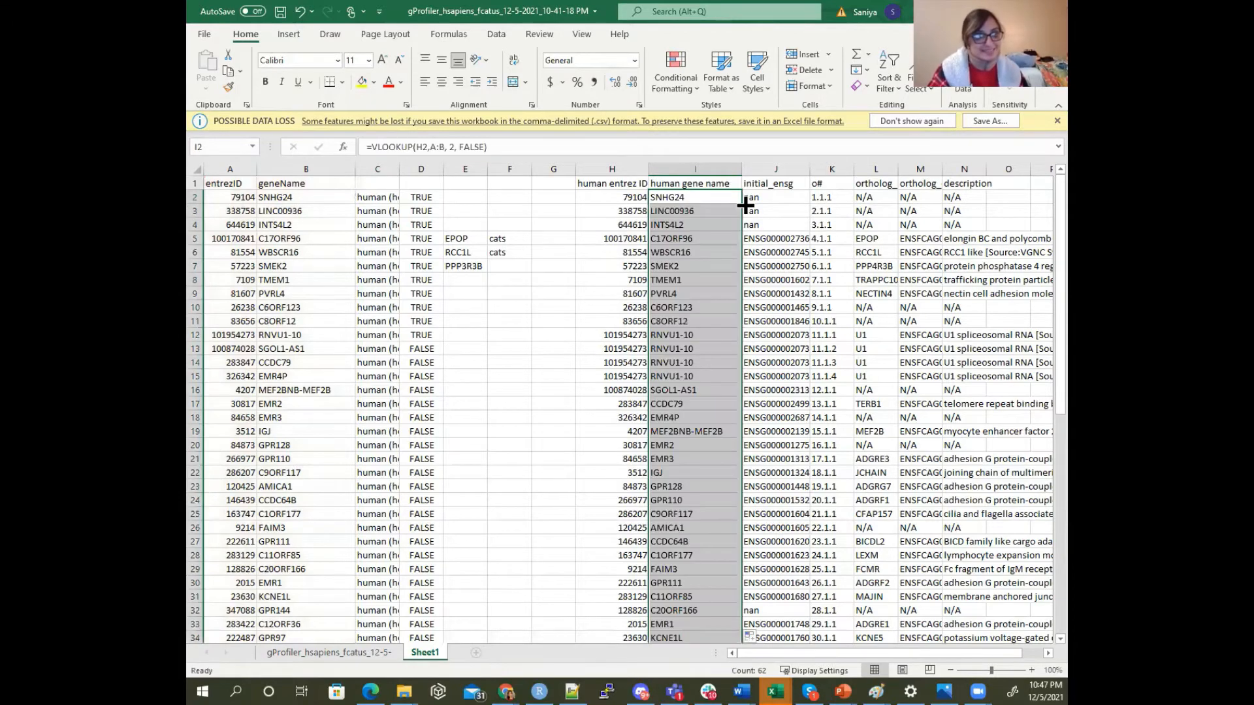
click(684, 282)
Copy columns H through N, human entrez ID to description, and paste them as values into a new sheet
drag(614, 168, 964, 170)
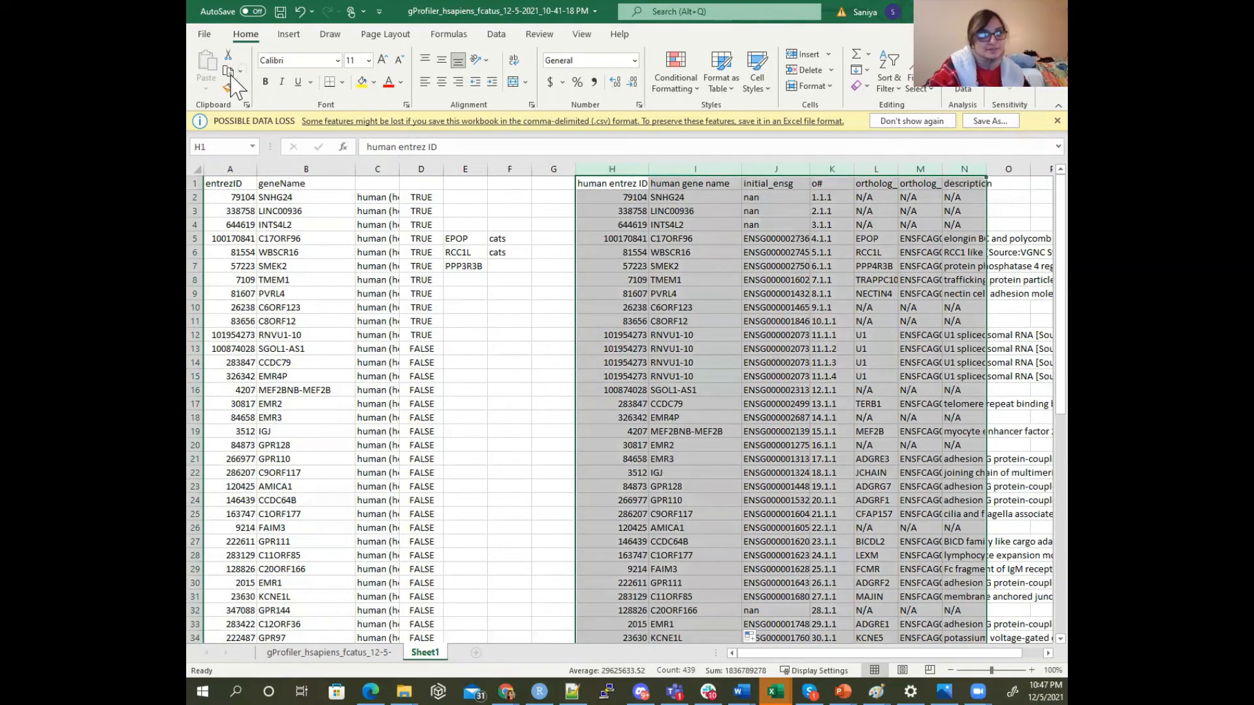
click(229, 72)
click(476, 653)
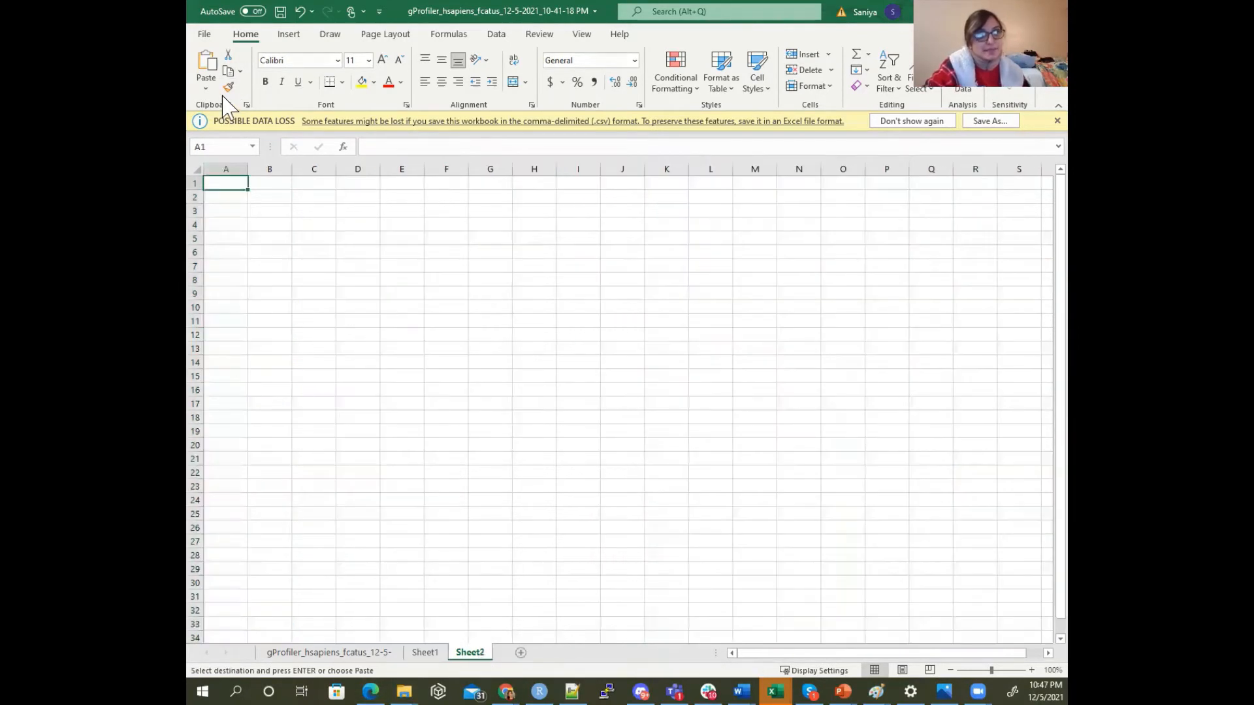
click(206, 88)
click(206, 188)
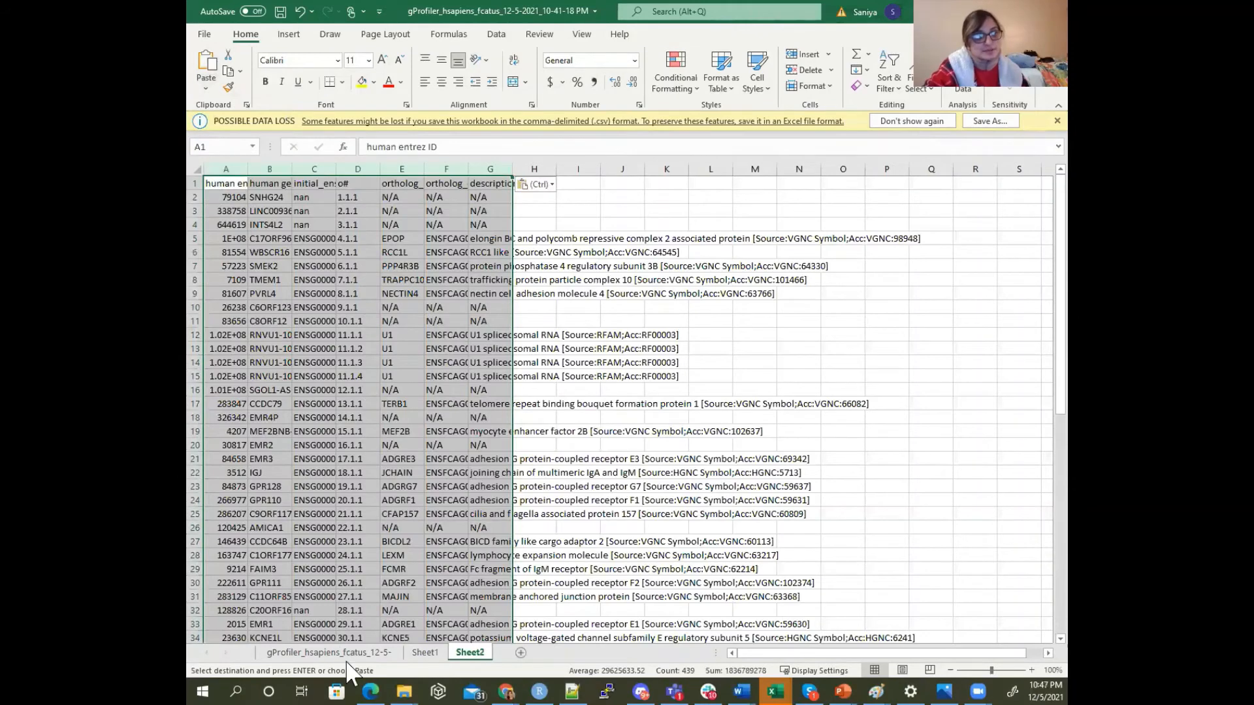
Examine the formulas behind several cells in Sheet1's human gene name column
click(424, 652)
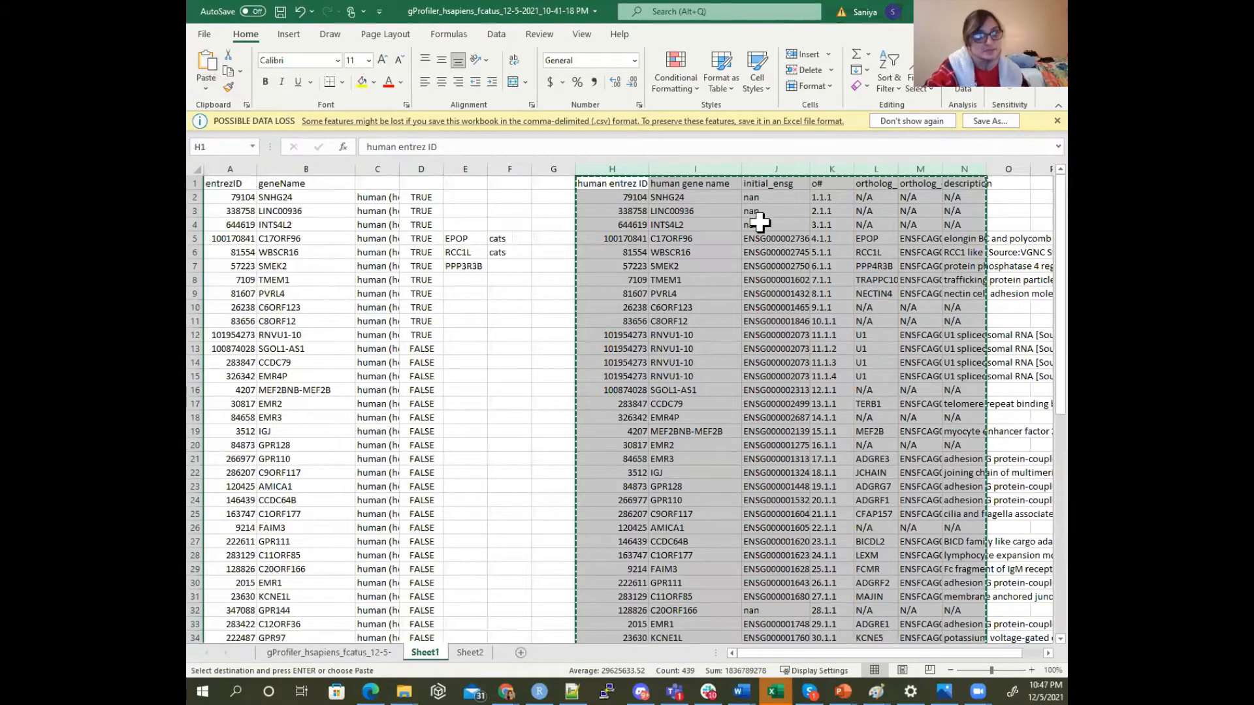
click(676, 171)
click(672, 200)
click(672, 253)
click(665, 364)
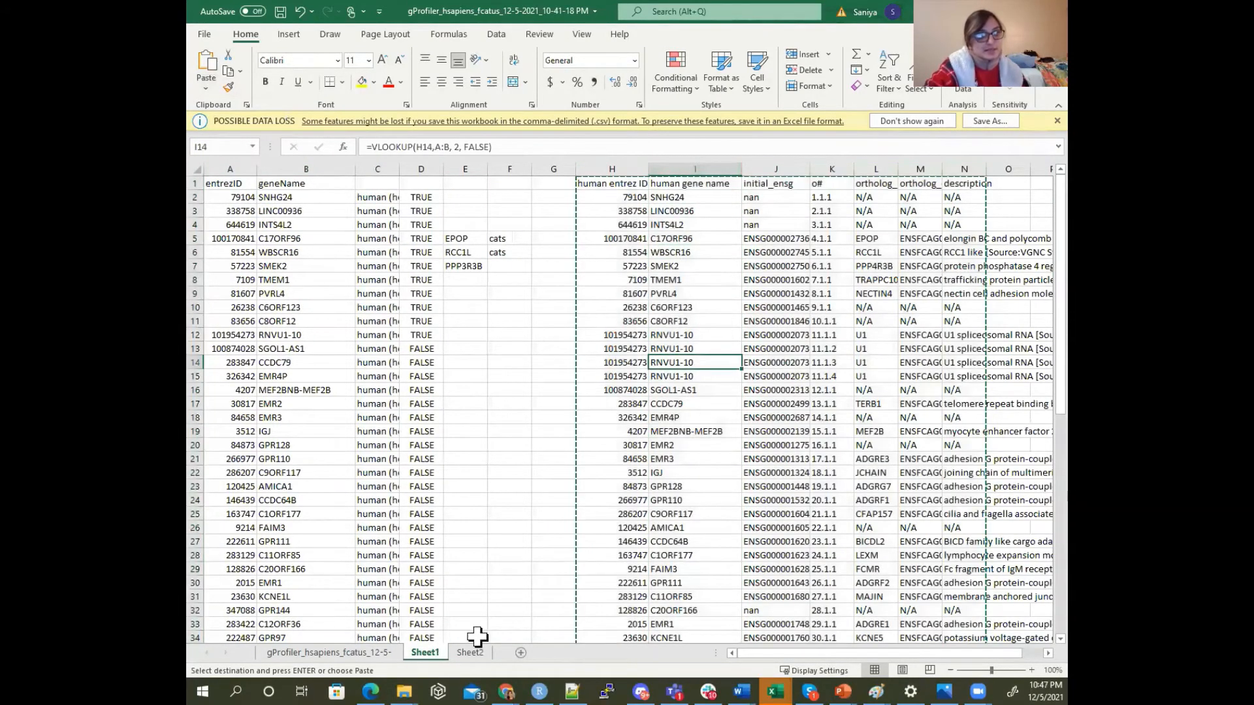
Widen the human entrez ID, human gene name and initial_ensg columns in Sheet2 so their contents show in full
click(470, 652)
click(450, 253)
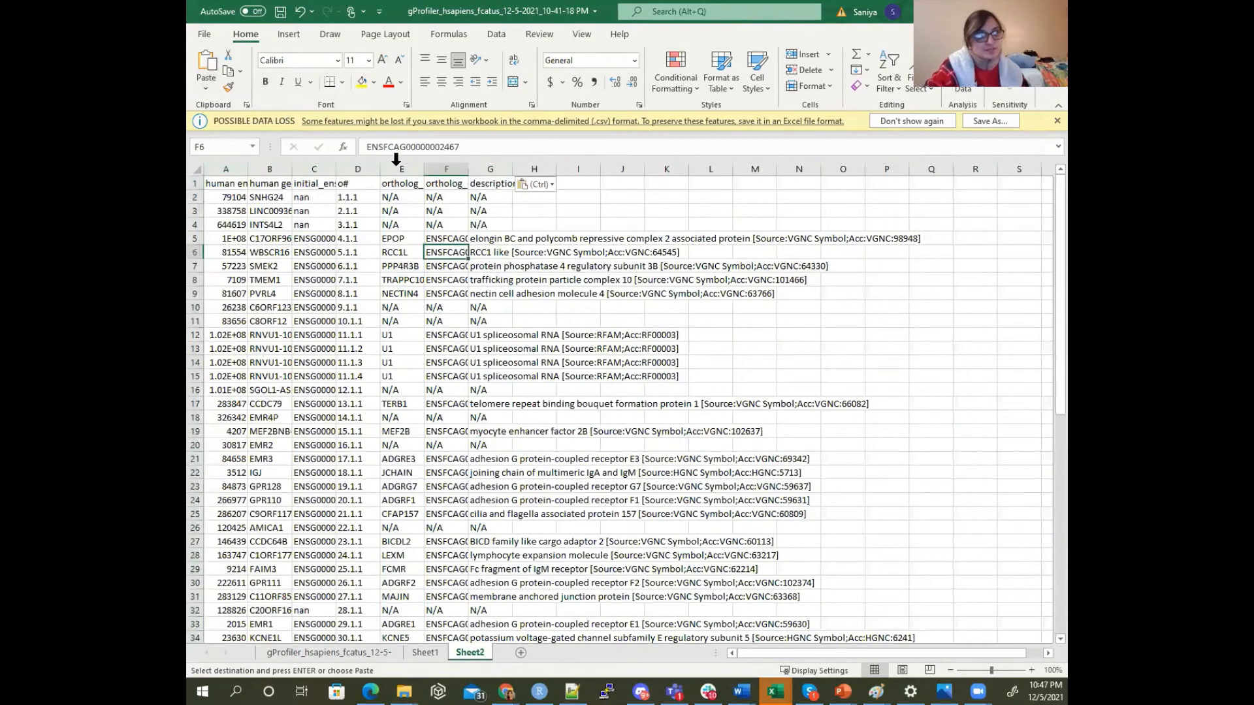
double_click(288, 167)
drag(248, 169, 333, 165)
click(258, 178)
click(444, 169)
drag(466, 168, 527, 168)
click(457, 378)
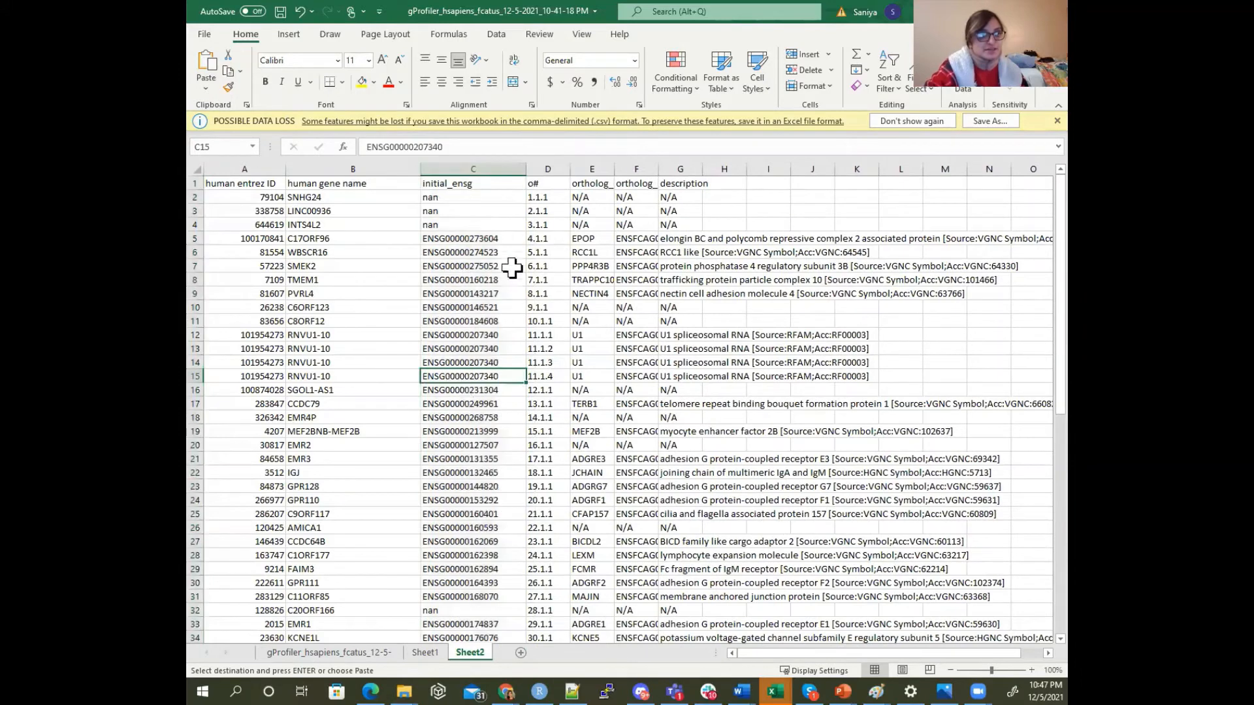
Change the E1 heading to "ortholog_name (cat gene name)" and widen column E to fit it
click(584, 184)
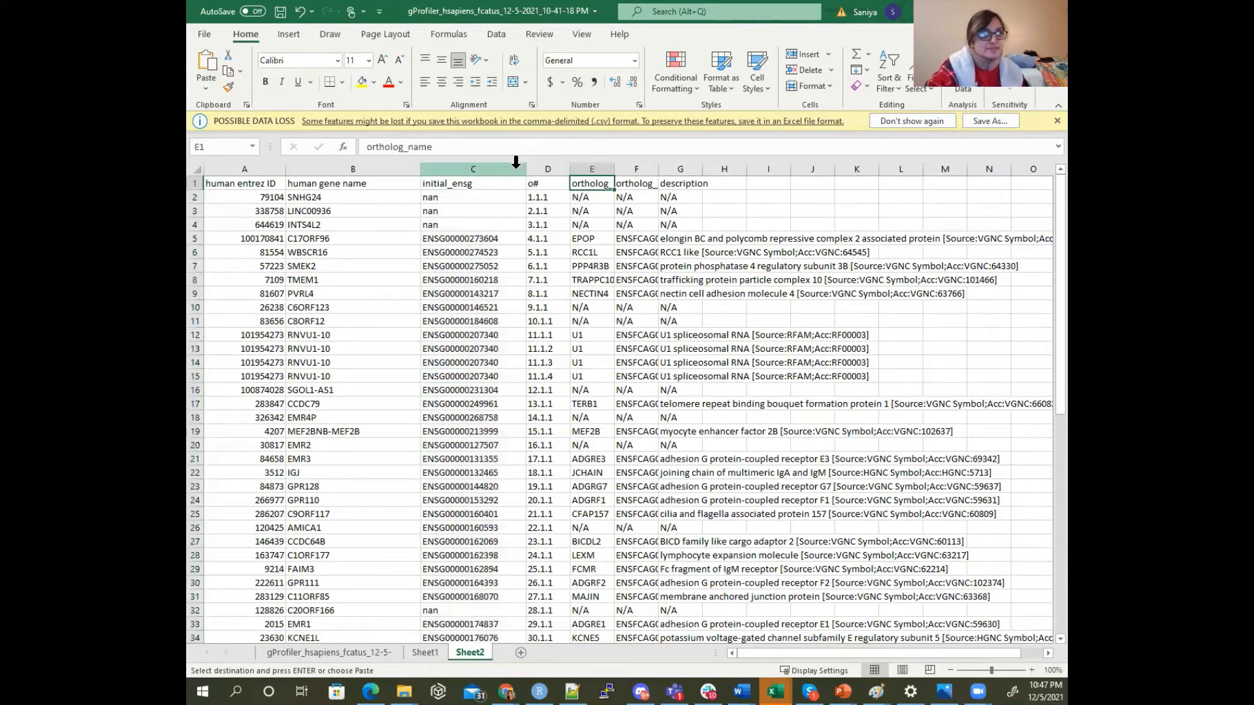
click(469, 141)
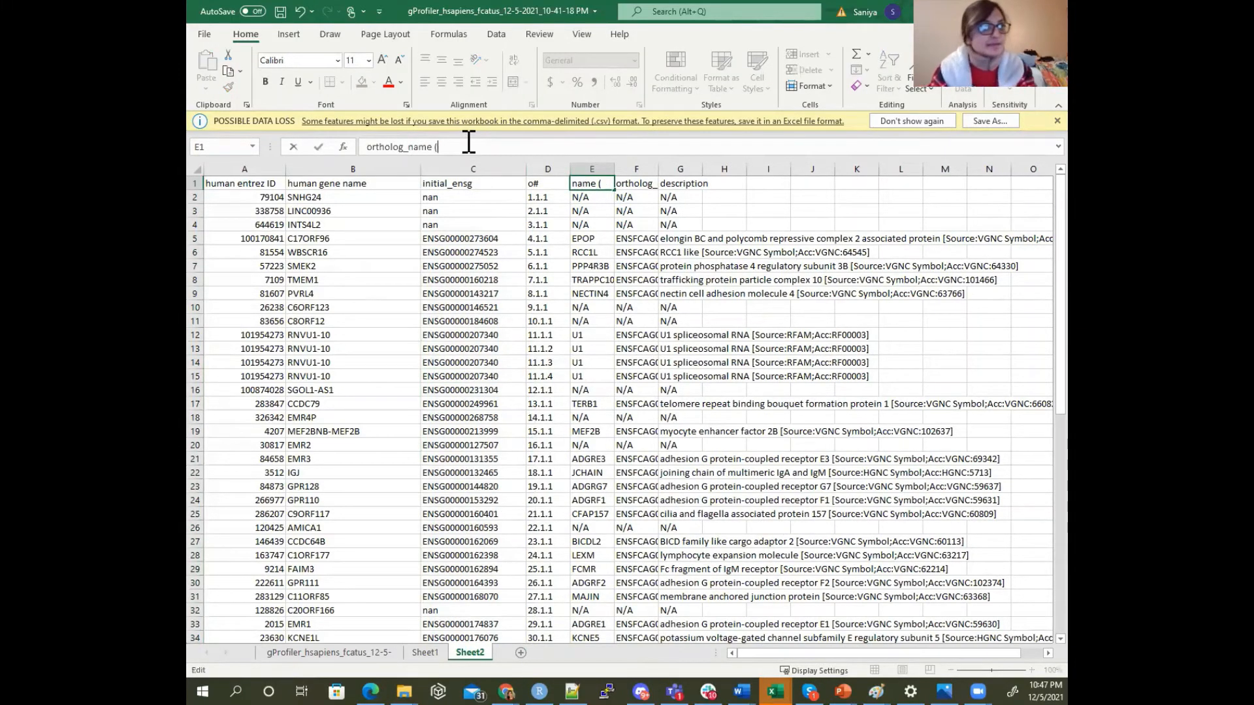
key(Return)
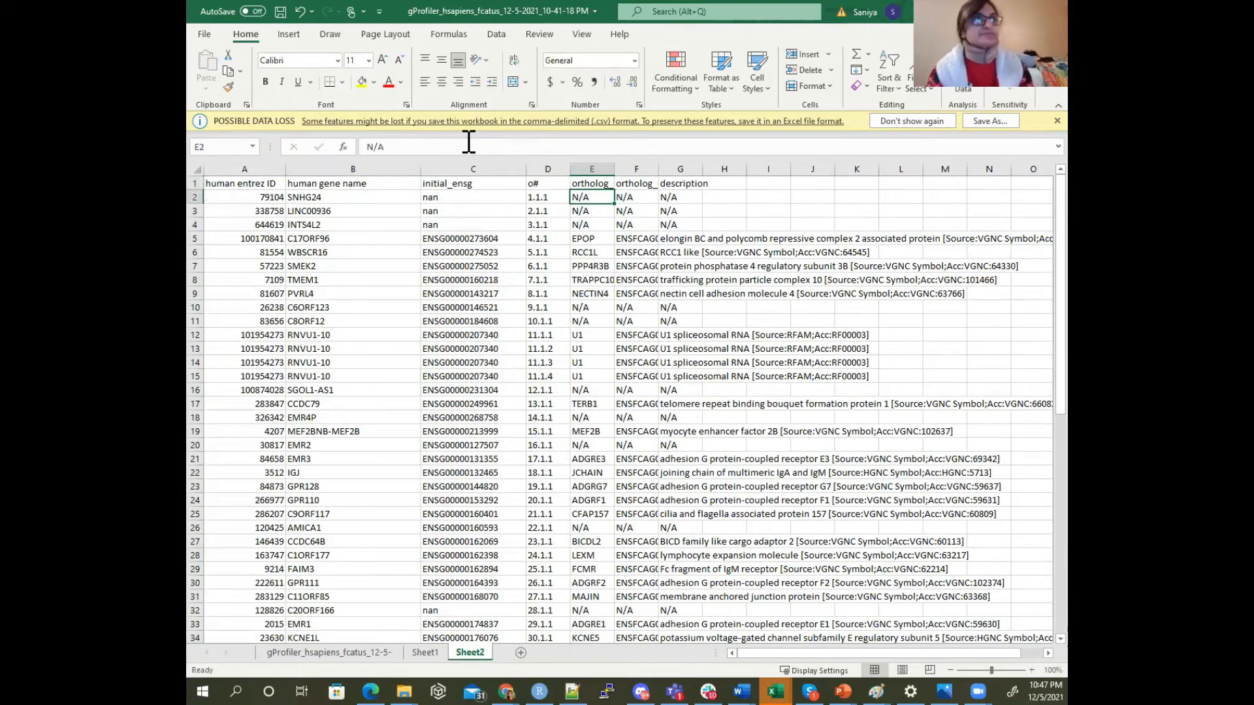
drag(592, 168, 707, 168)
click(606, 167)
click(683, 154)
click(673, 237)
Make the human gene name and ortholog_name (cat gene name) columns bold
click(408, 169)
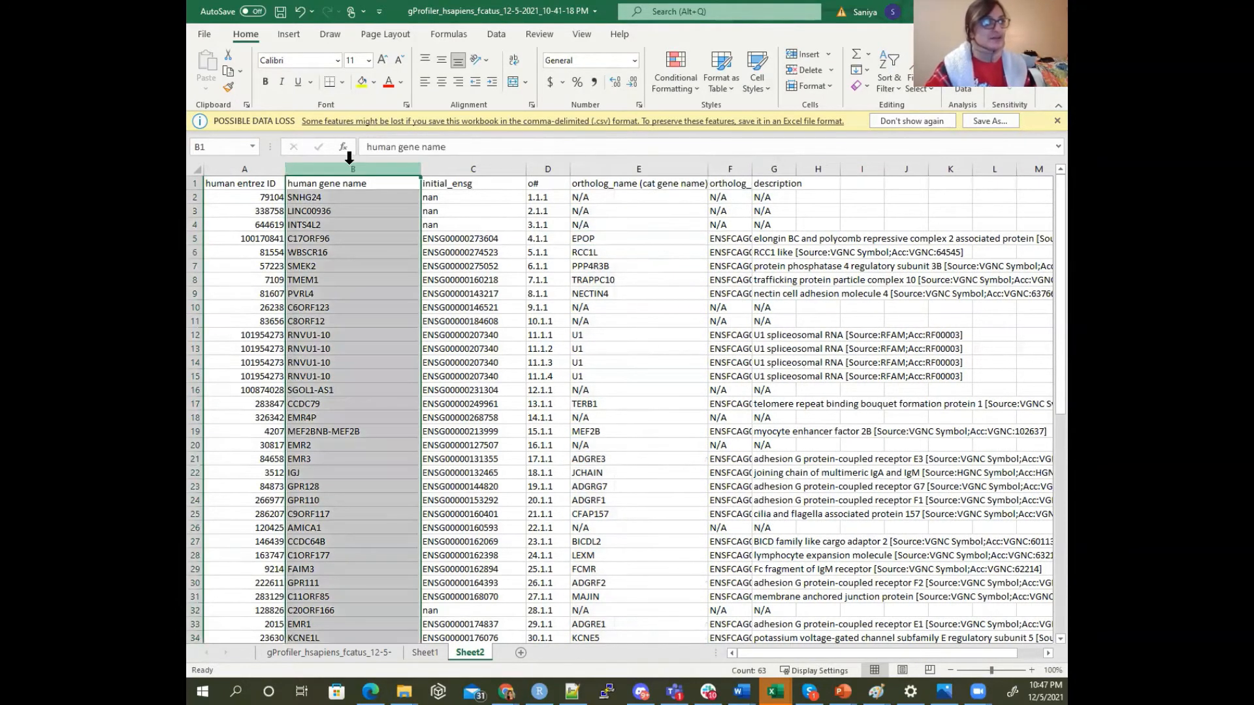
click(266, 82)
click(594, 181)
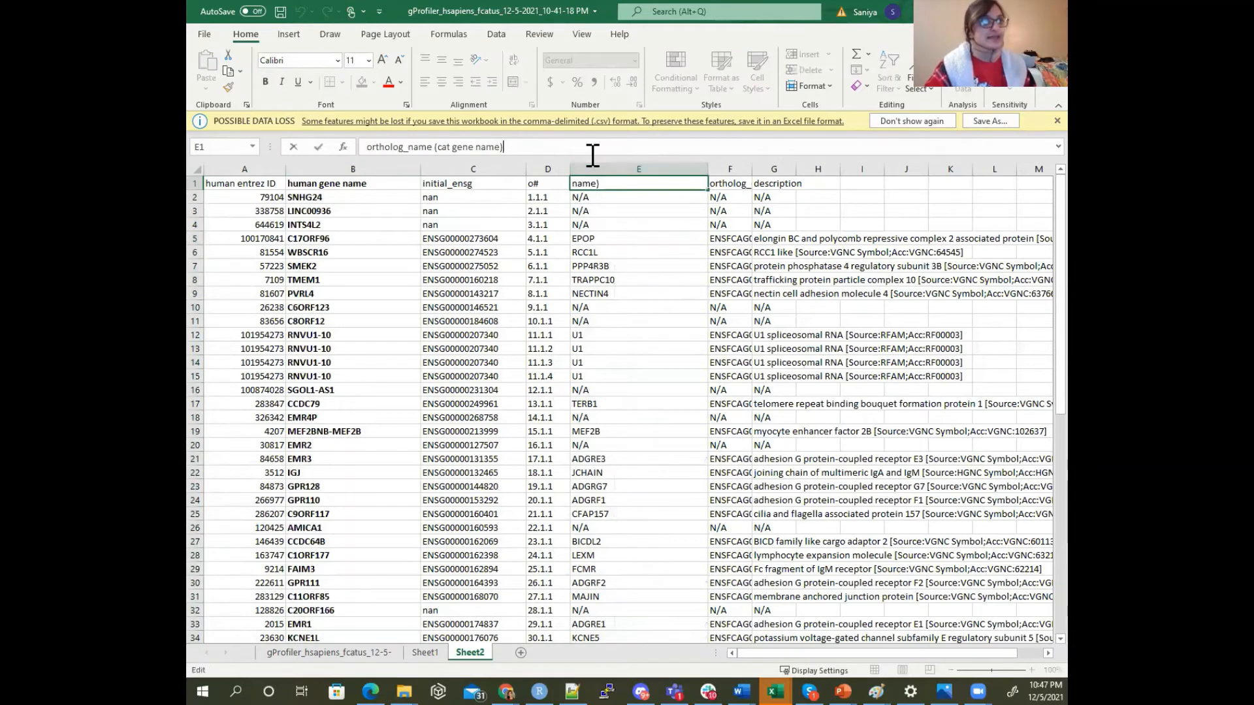
click(593, 169)
click(265, 82)
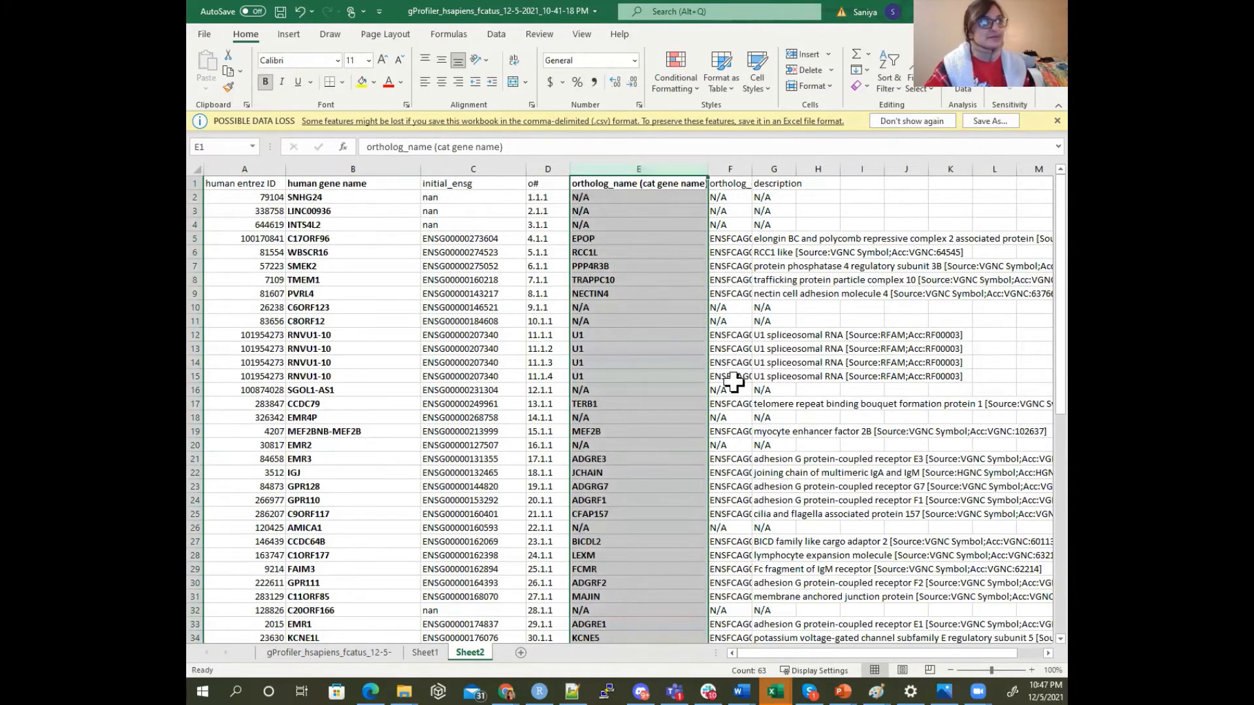
click(730, 376)
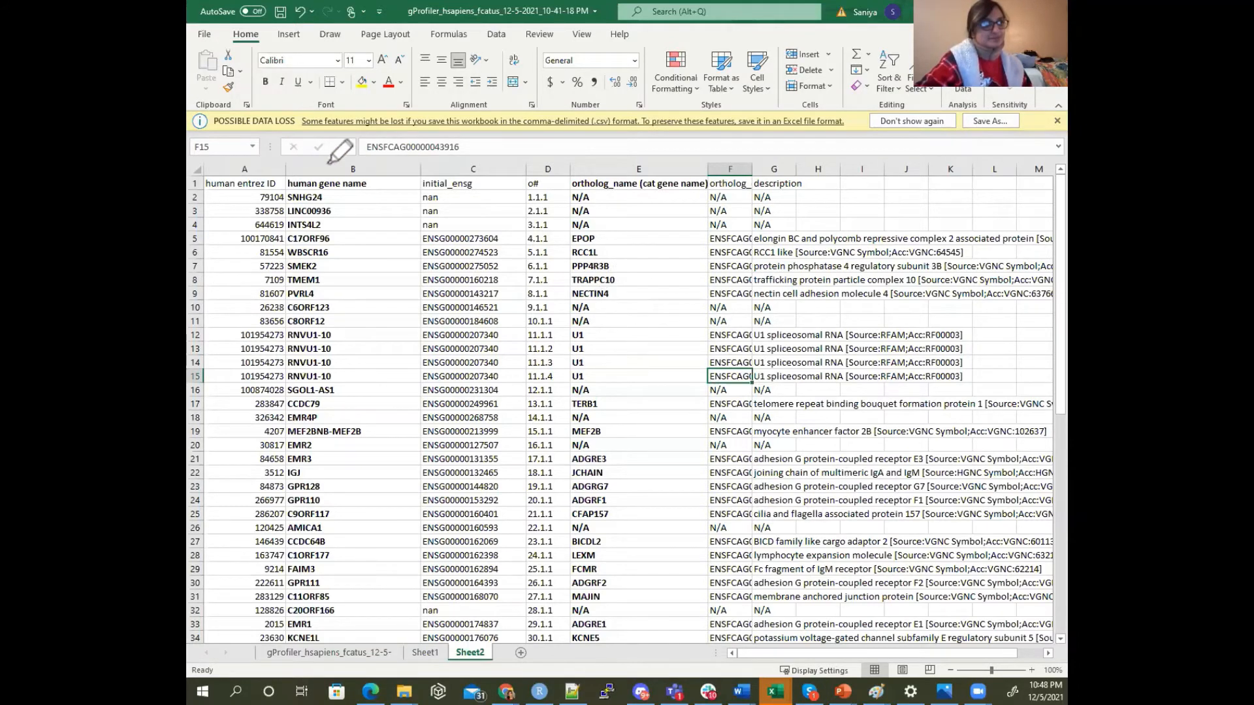
Draw a red annotation arrow from the human gene name heading to the ortholog_name (cat gene name) heading
mouse_move(324, 168)
mouse_down()
mouse_move(499, 73)
mouse_move(660, 128)
mouse_move(591, 126)
mouse_move(699, 115)
mouse_up()
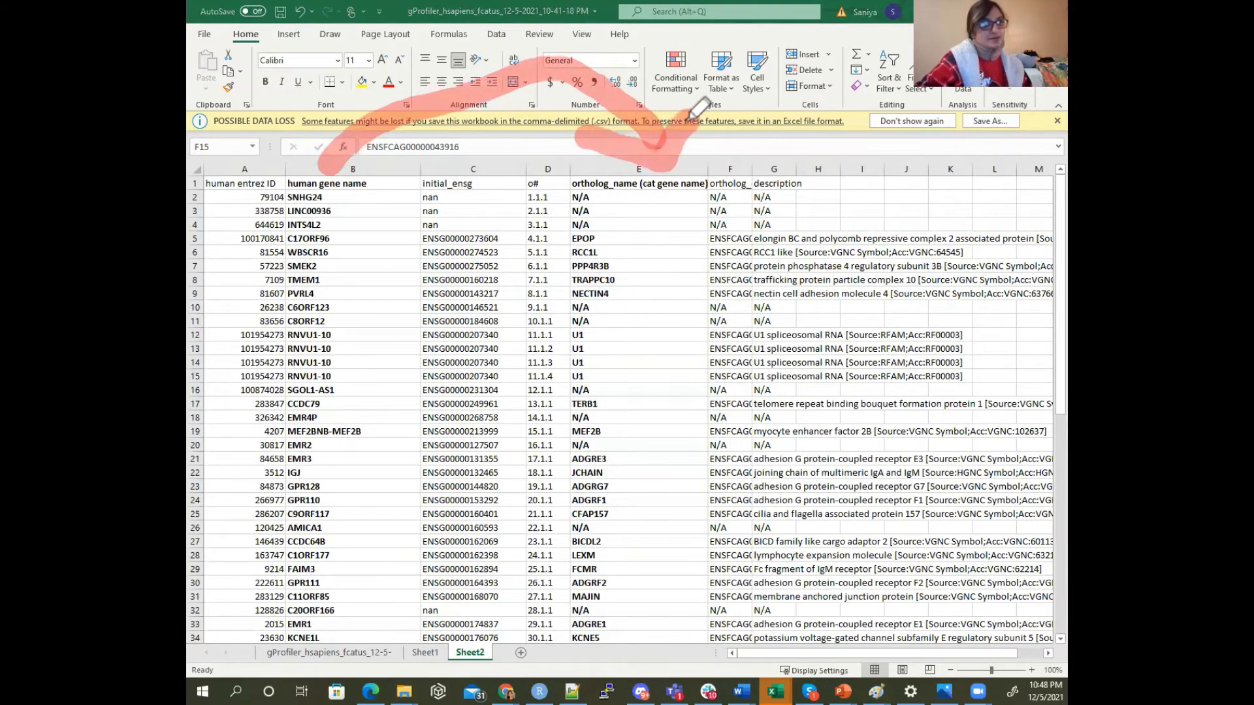
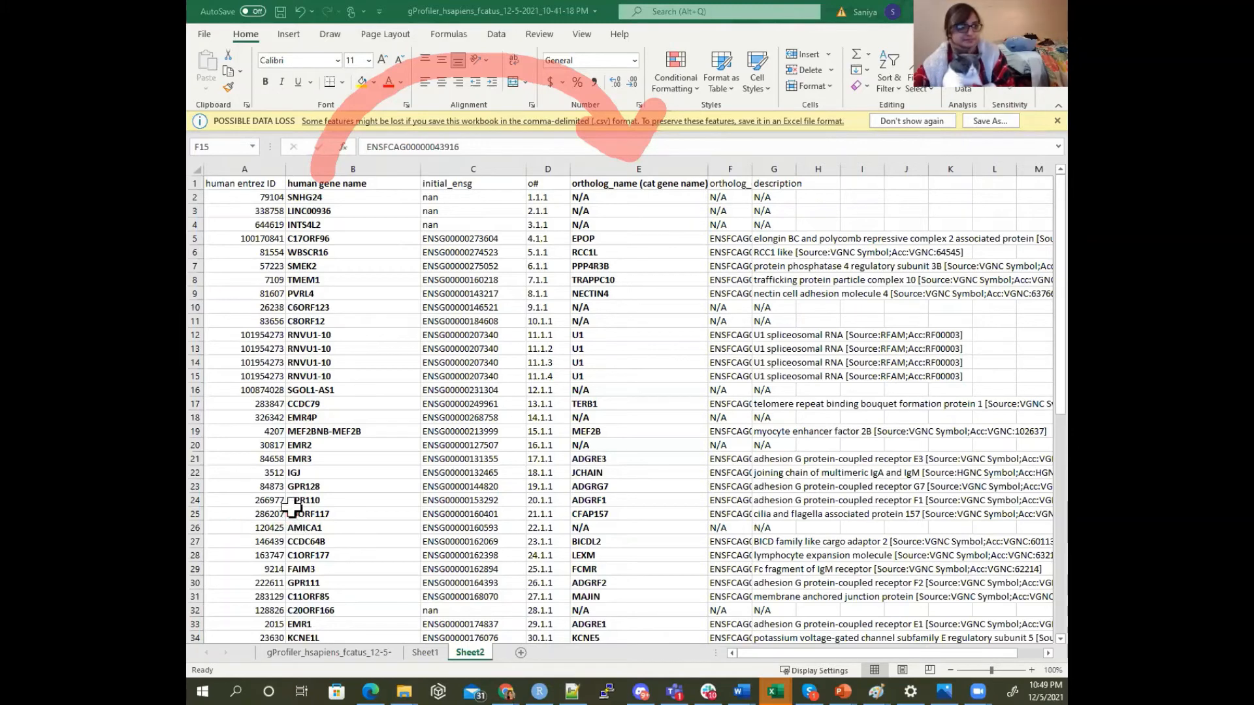
Examine the GPR110 row in Sheet2, comparing its human gene name, cat ortholog name and description
click(195, 500)
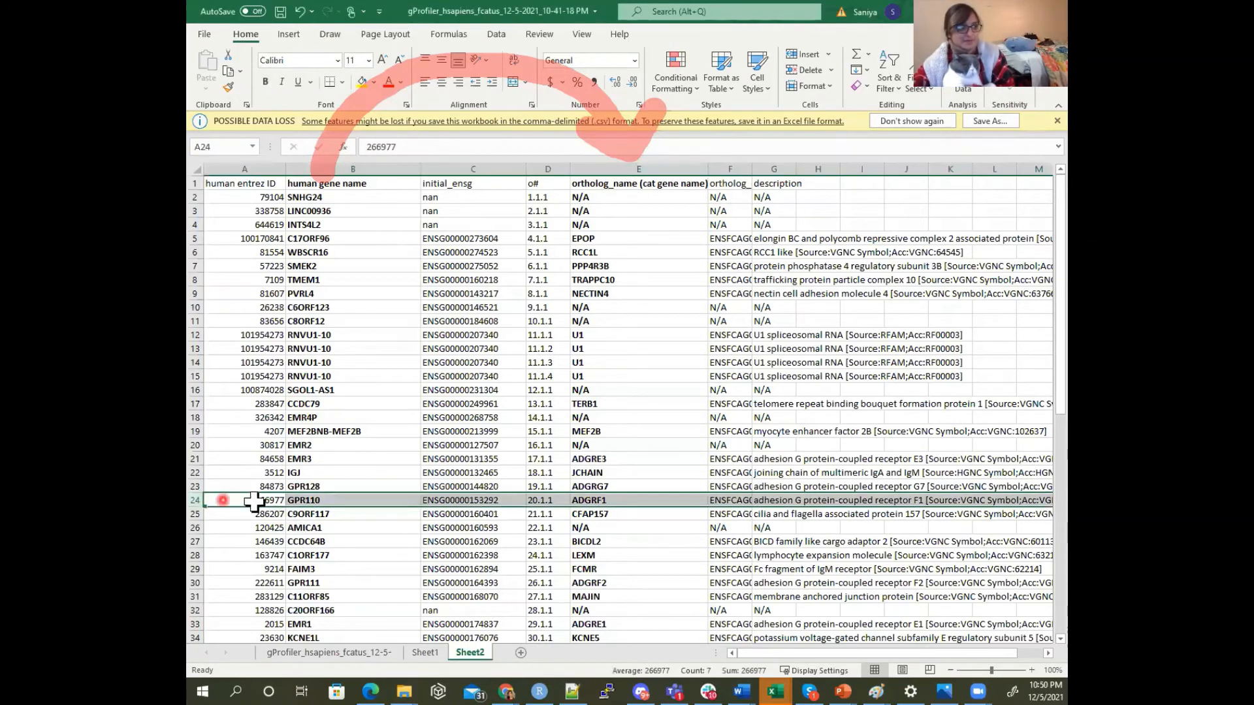
click(334, 508)
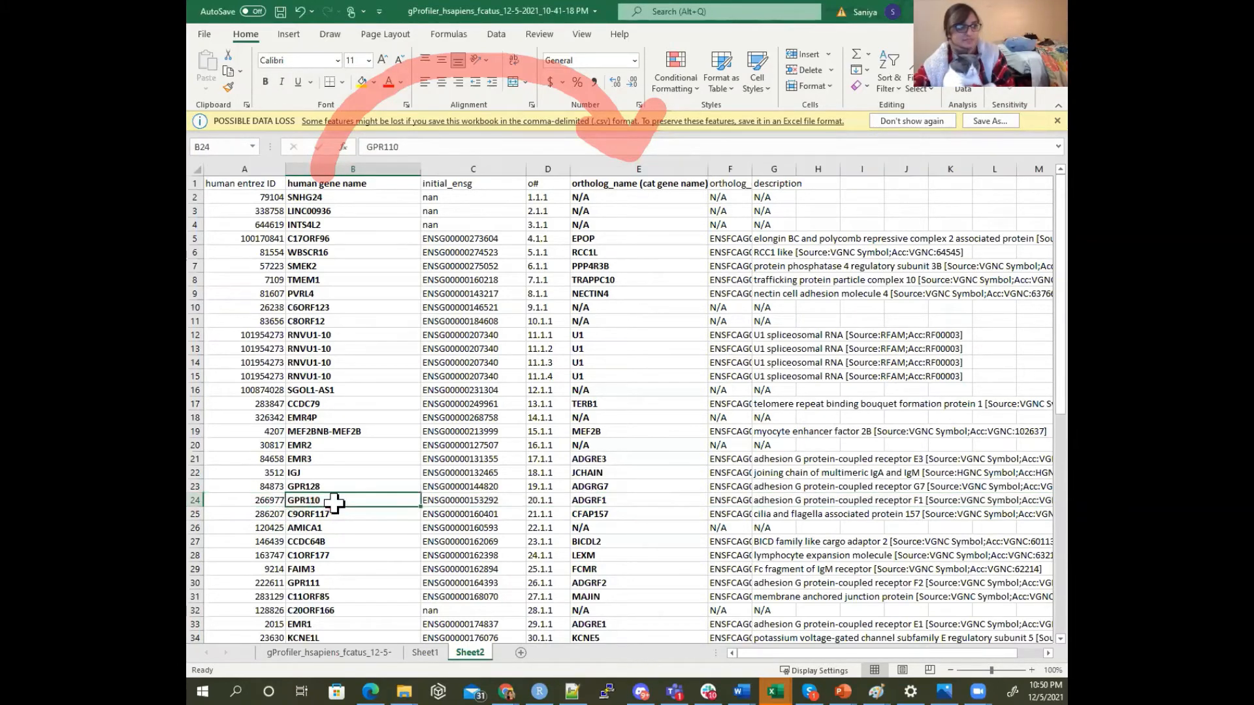
click(580, 512)
click(581, 502)
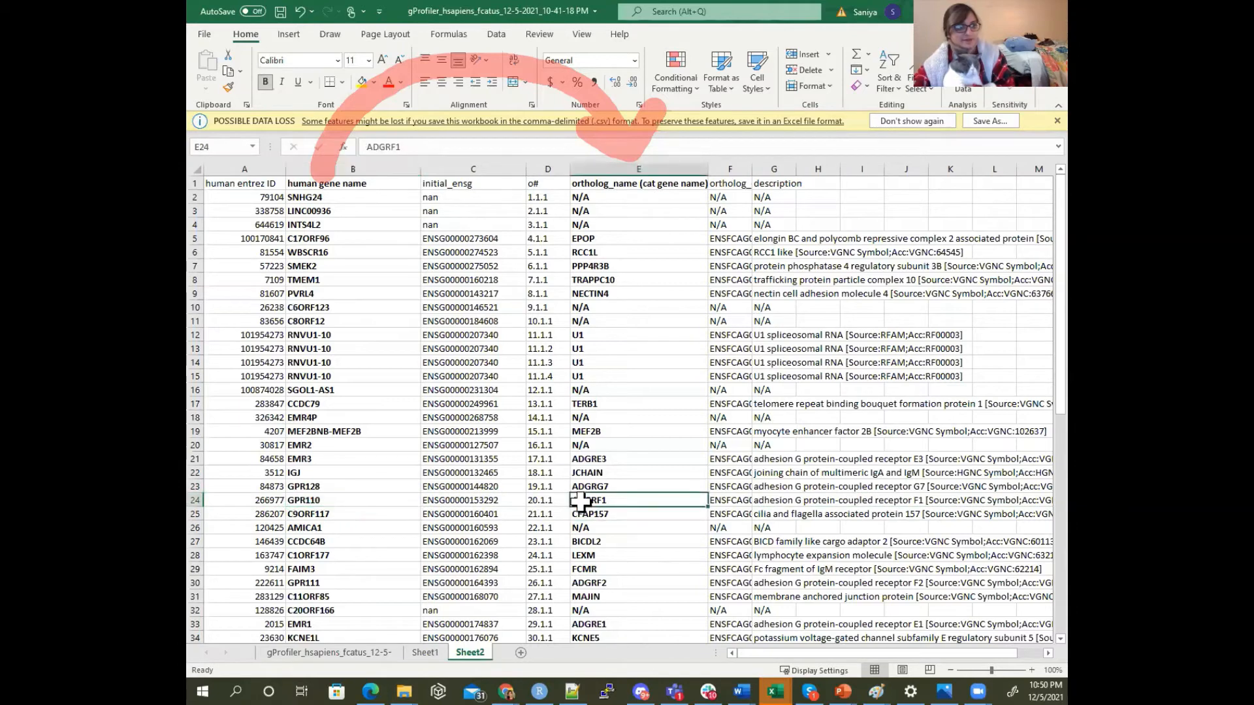
click(792, 500)
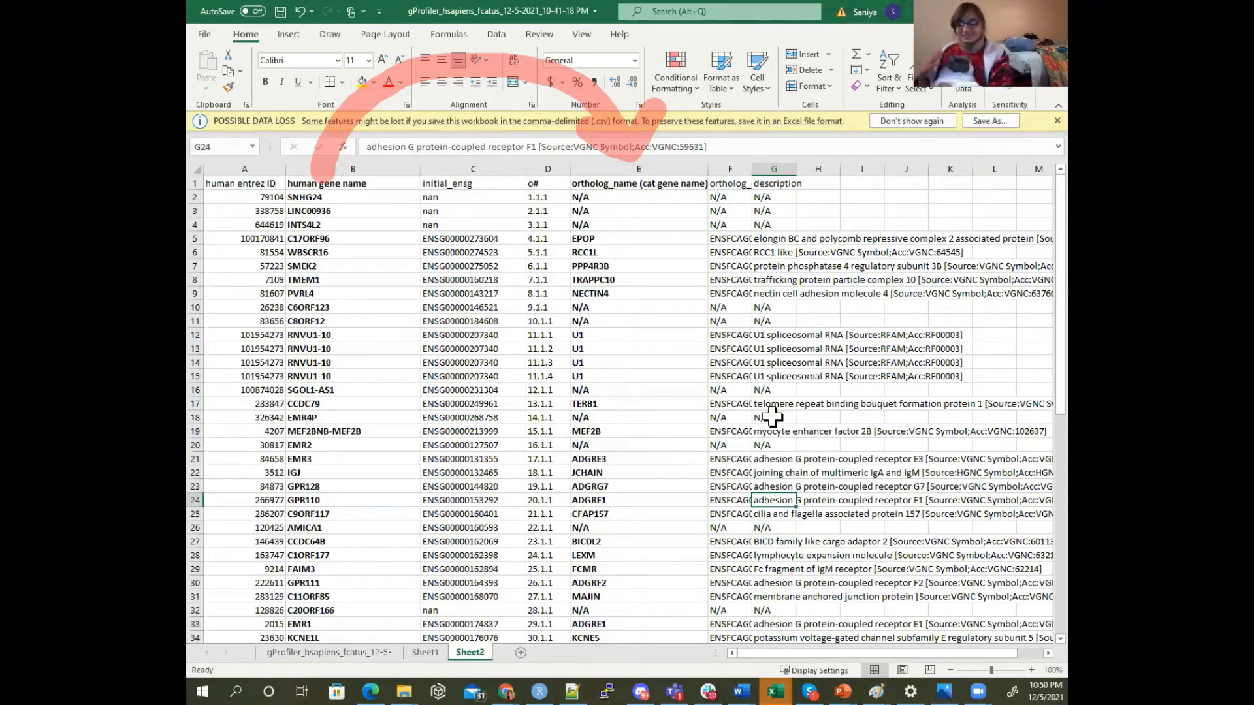
Draw red annotation arrows from GPR110 to ADGRF1 and from EMR1 to ADGRE1
click(398, 501)
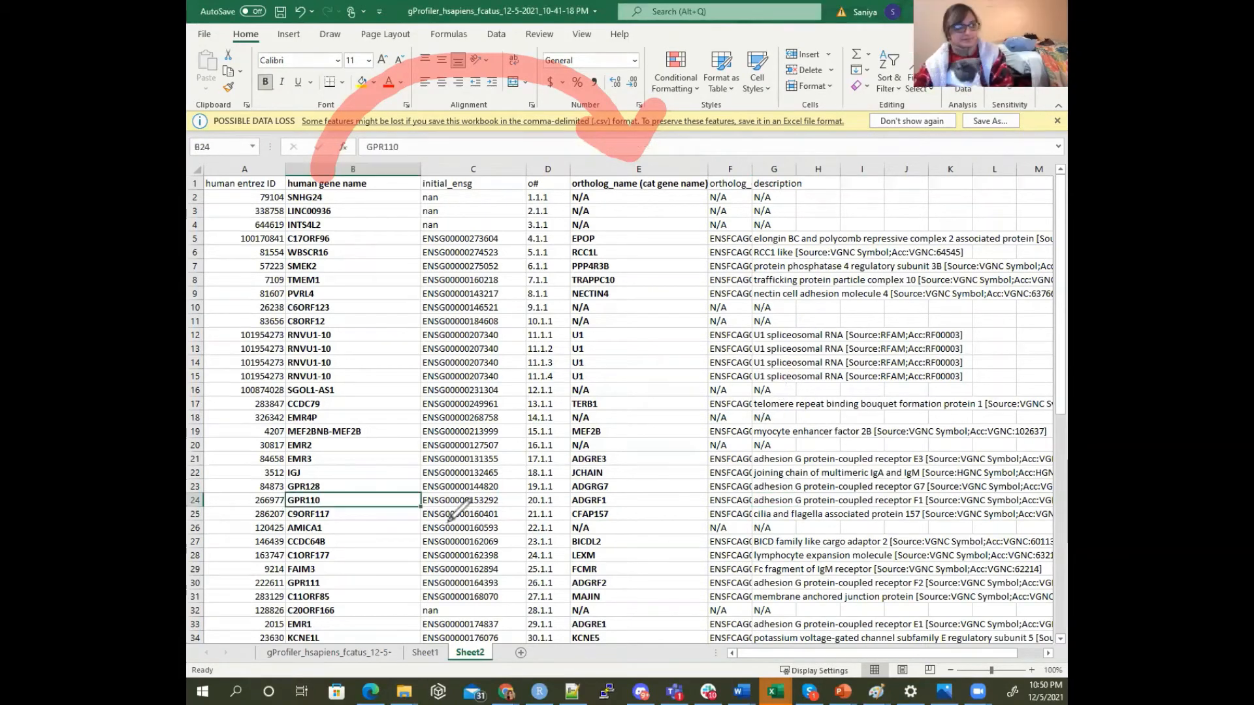
mouse_move(353, 495)
mouse_down()
mouse_move(409, 465)
mouse_move(590, 485)
mouse_up()
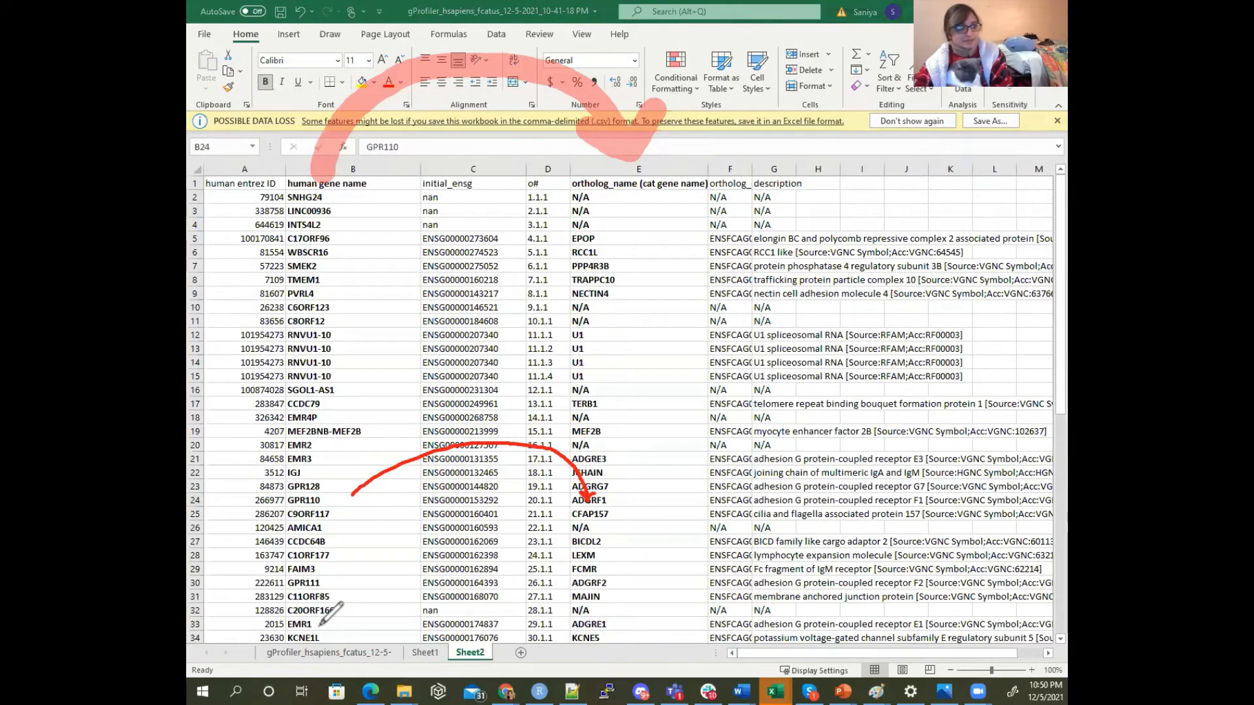
drag(322, 624, 561, 622)
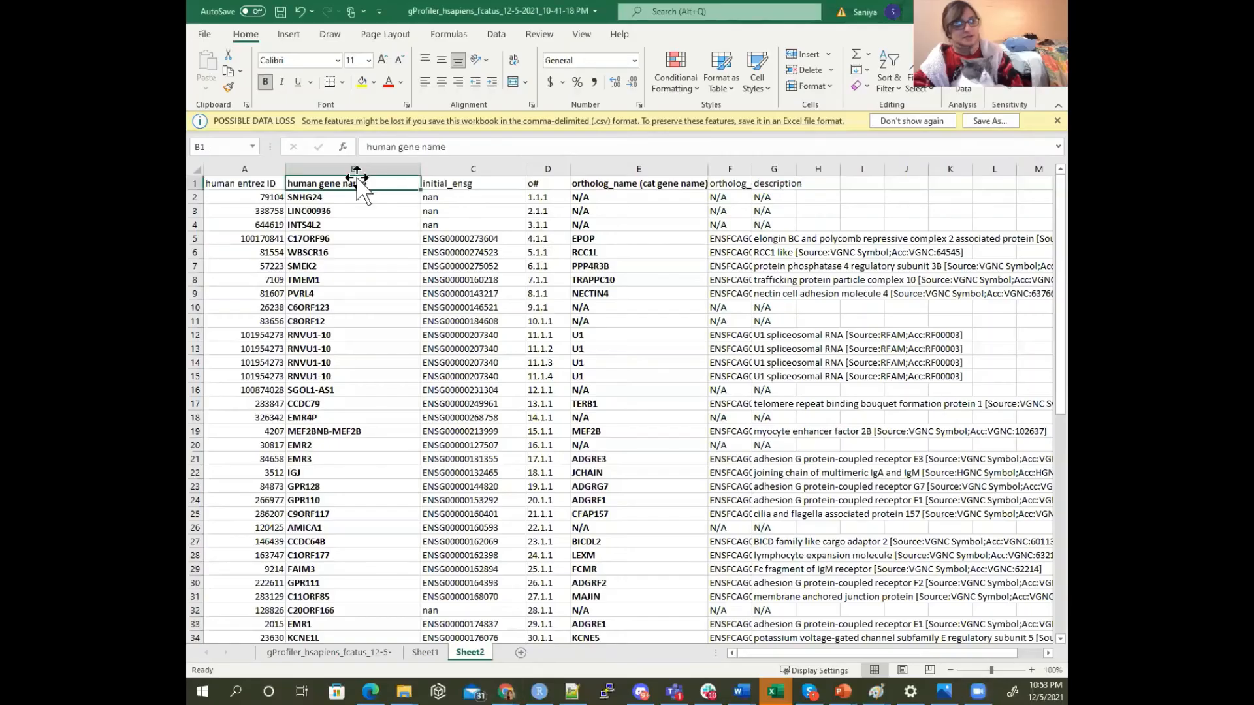
click(355, 170)
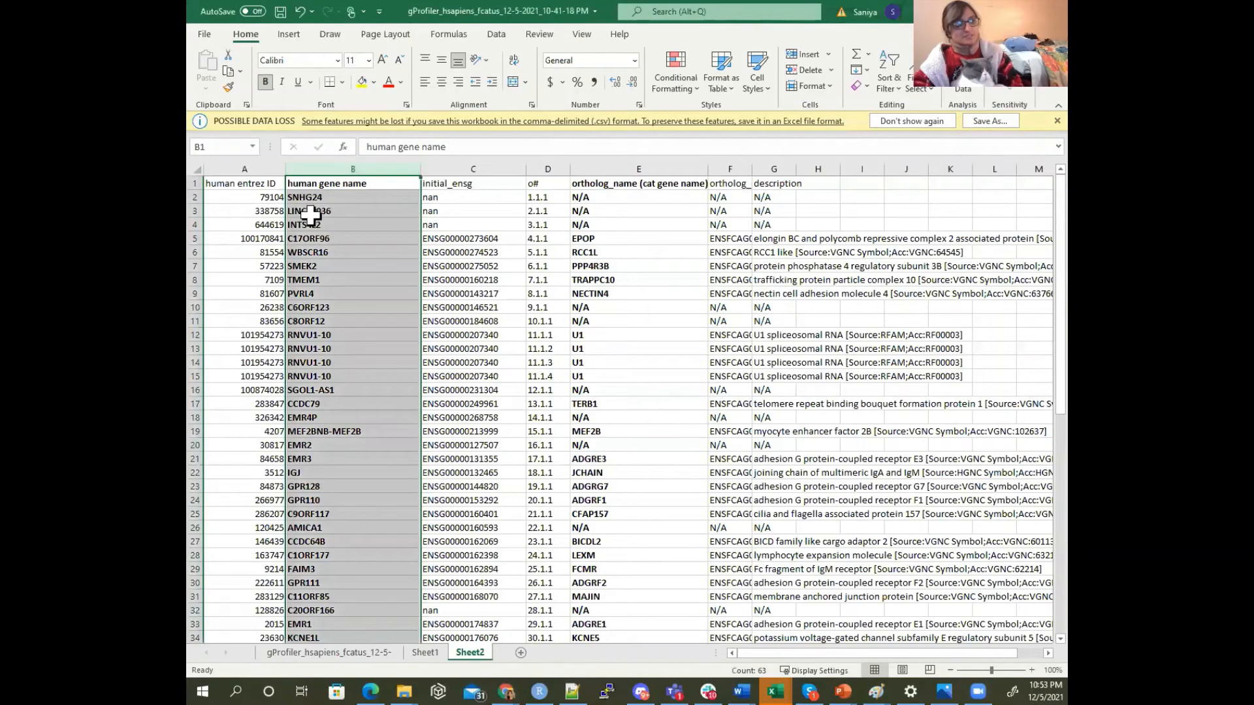
click(261, 169)
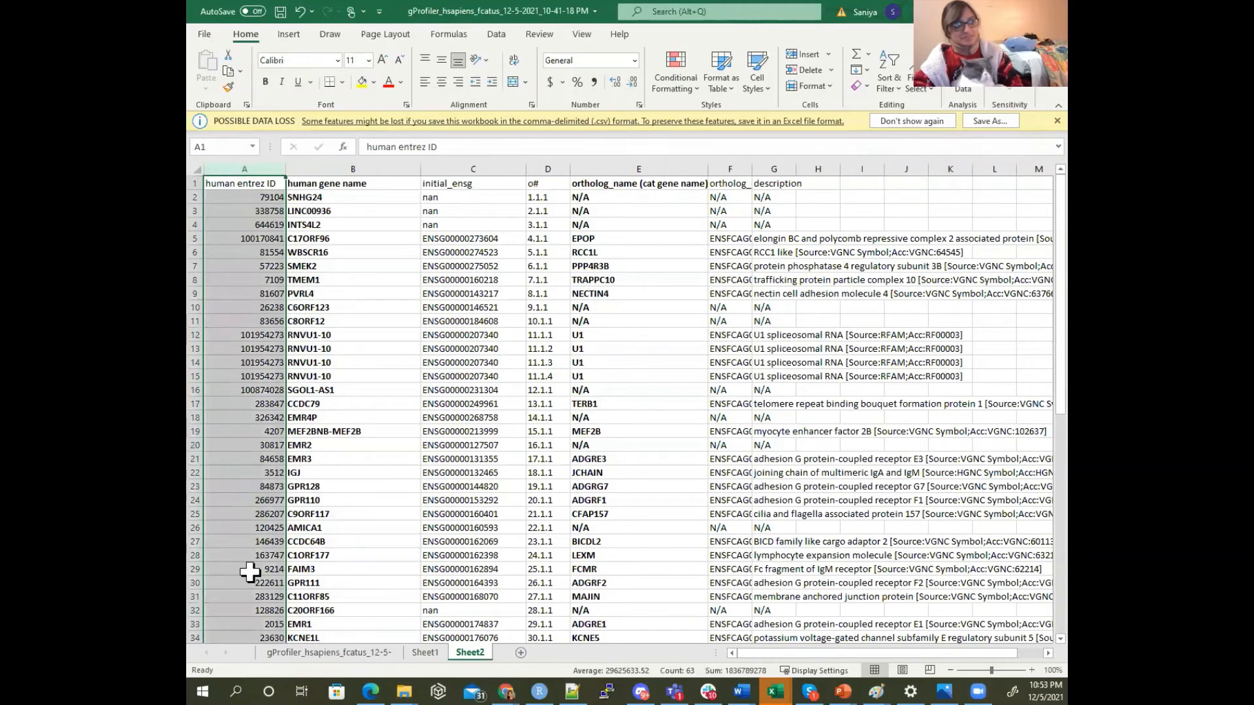
click(251, 610)
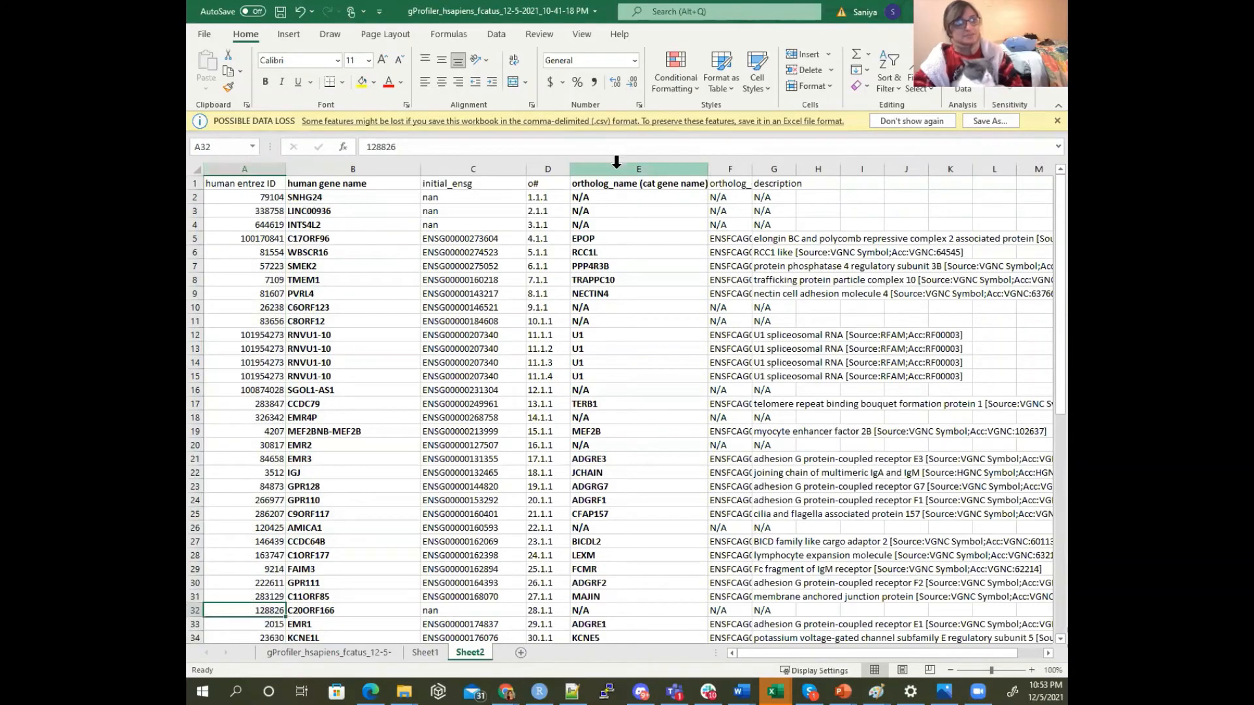
Add filters to Sheet2's header row and filter out the N/A entries in the ortholog_name (cat gene name) column
click(195, 183)
click(496, 34)
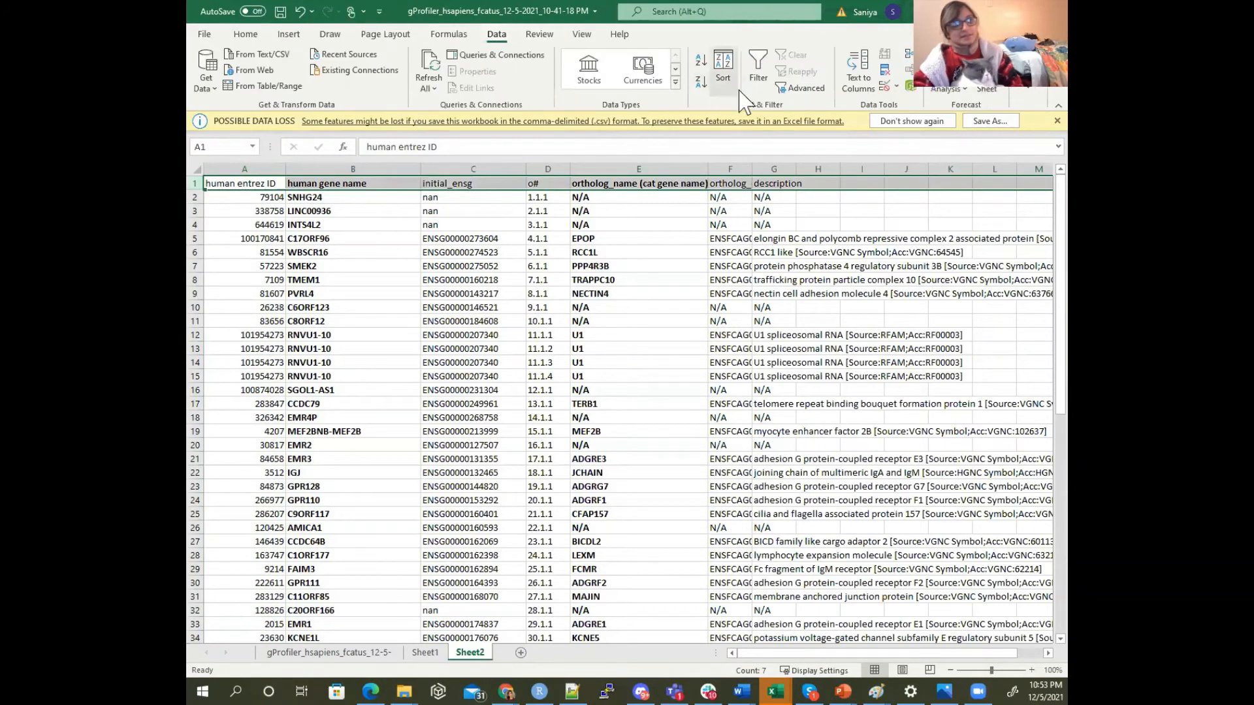
click(758, 68)
click(703, 184)
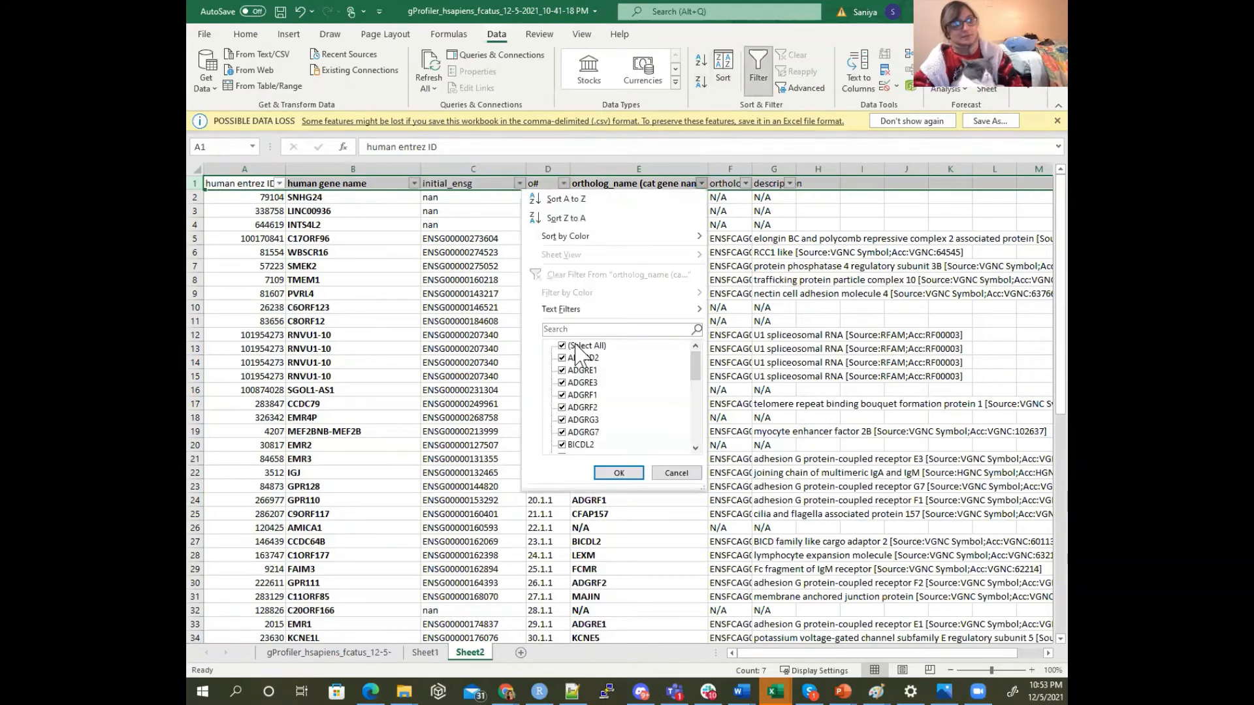
drag(695, 363, 697, 479)
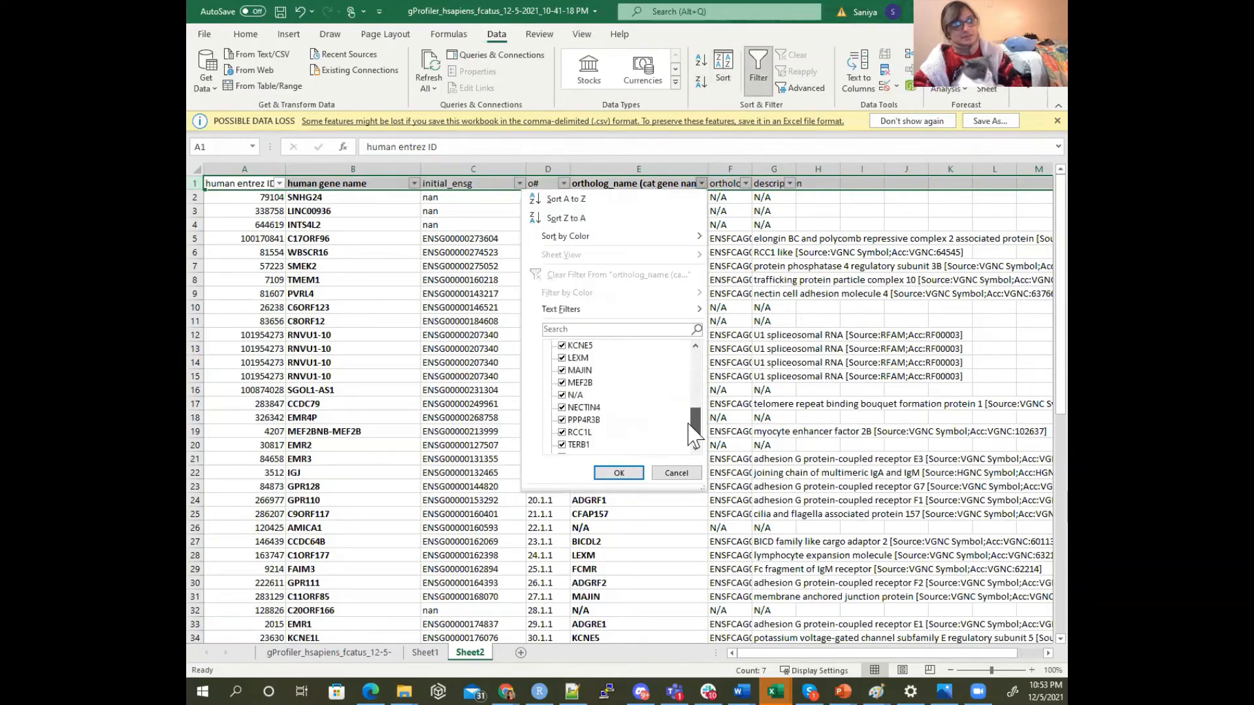
click(620, 330)
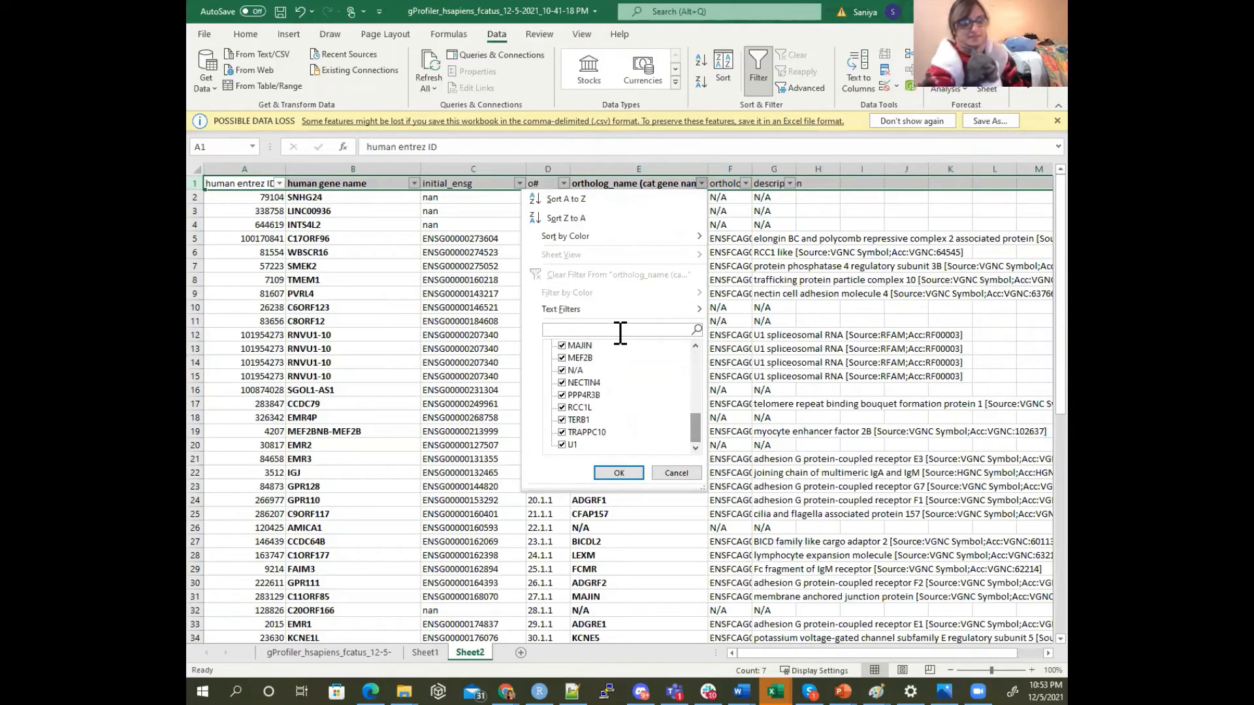
text(#)
key(BackSpace)
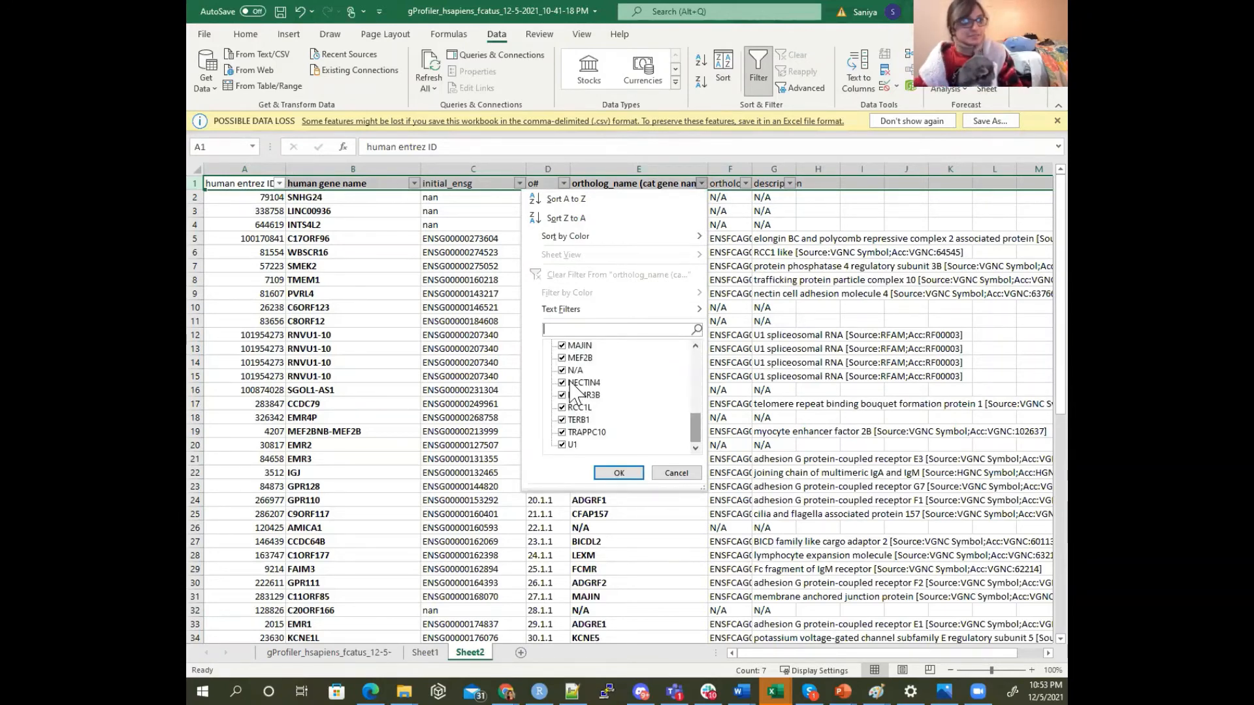
click(619, 473)
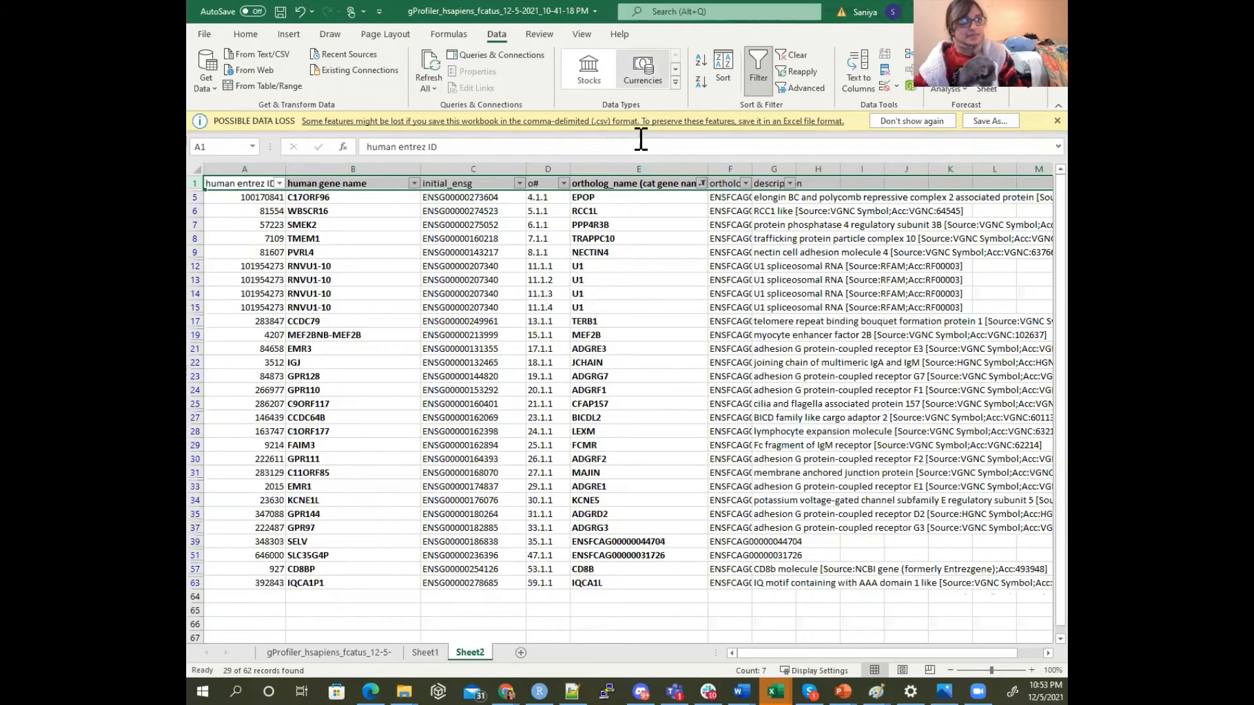
Examine the filtered human gene names, including the repeated RNVU1-10 rows, alongside their cat gene names
drag(358, 198, 354, 583)
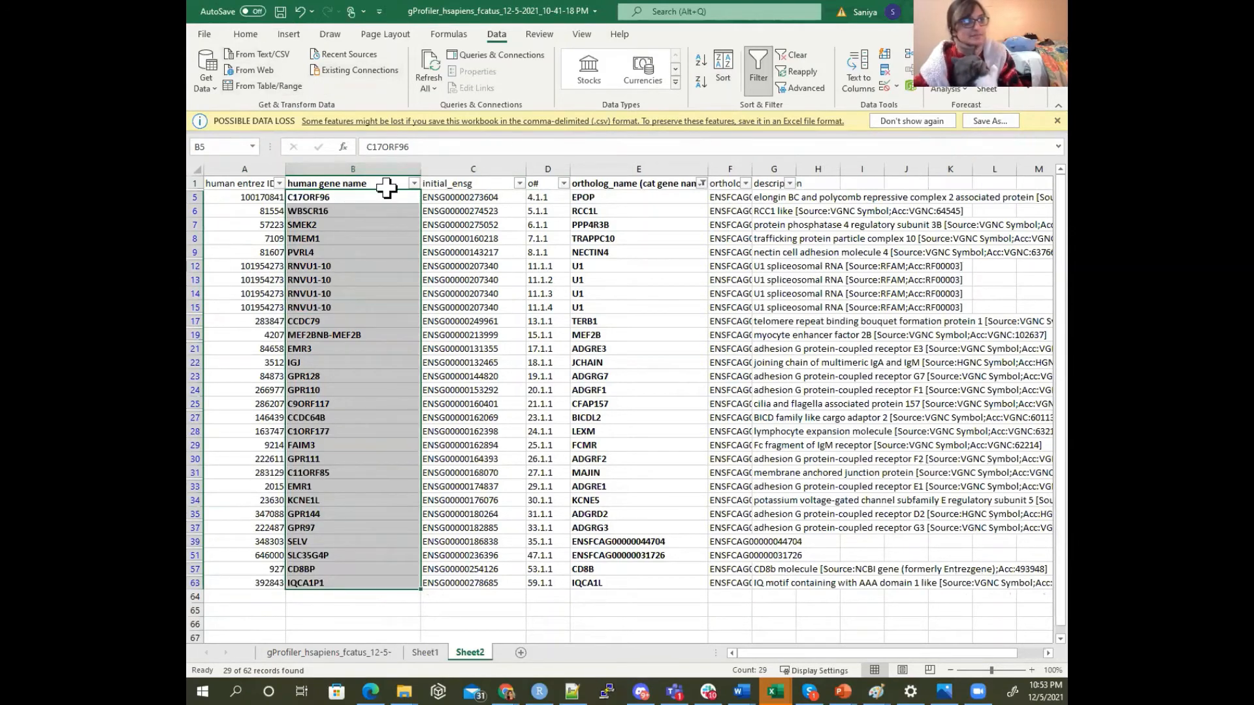
click(324, 266)
drag(323, 266, 328, 307)
click(581, 321)
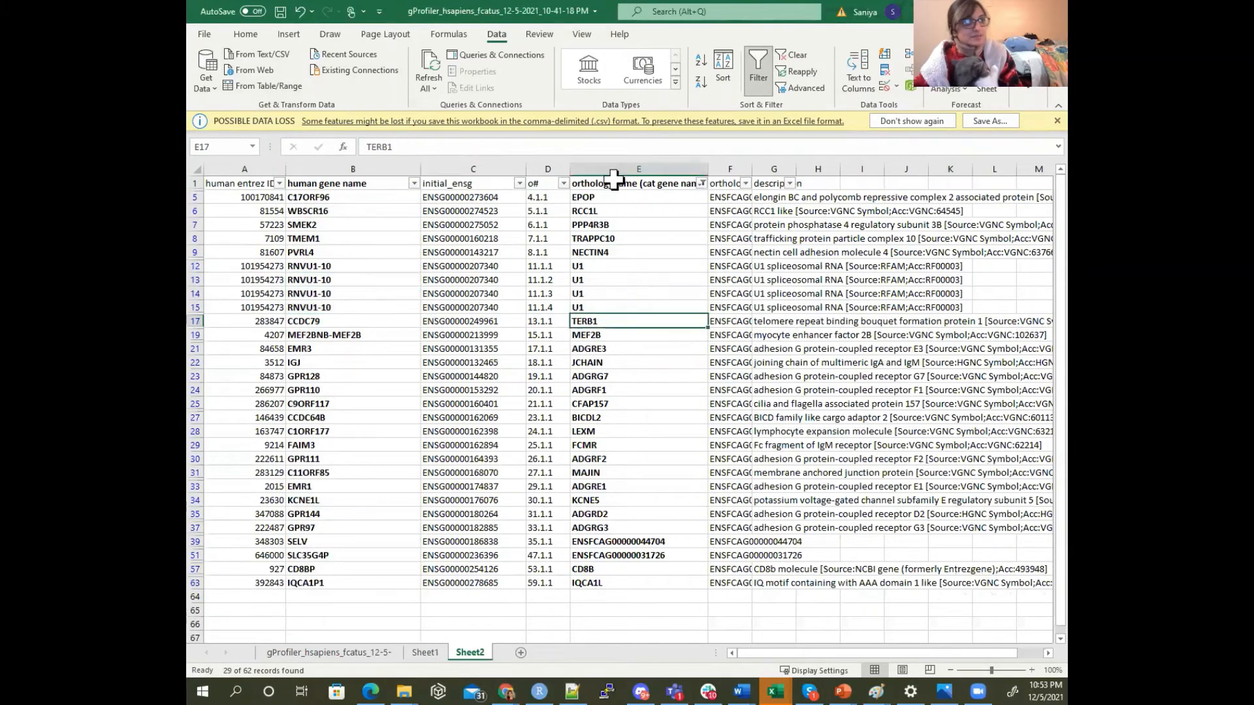
Copy the filtered columns from human gene name through ortholog_name (cat gene name) into a new sheet
mouse_move(616, 172)
mouse_down()
mouse_move(301, 192)
mouse_move(297, 178)
mouse_move(348, 163)
mouse_move(640, 165)
mouse_up()
click(245, 34)
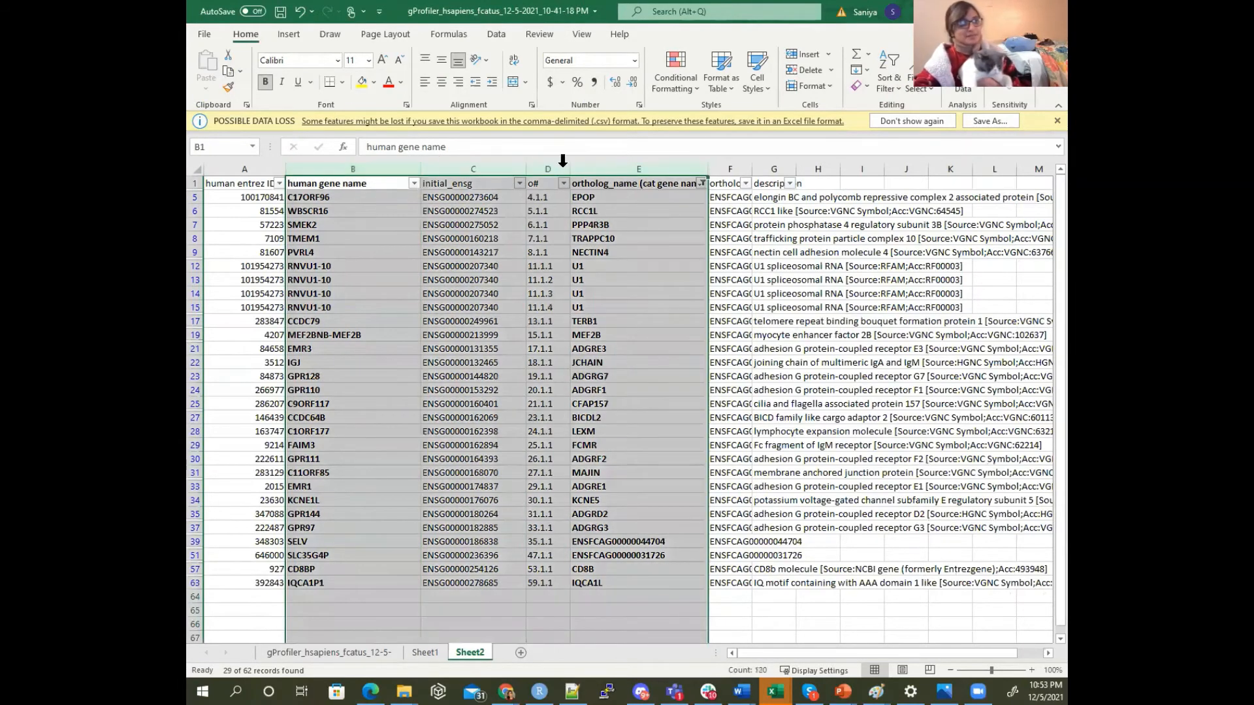
click(228, 70)
click(520, 653)
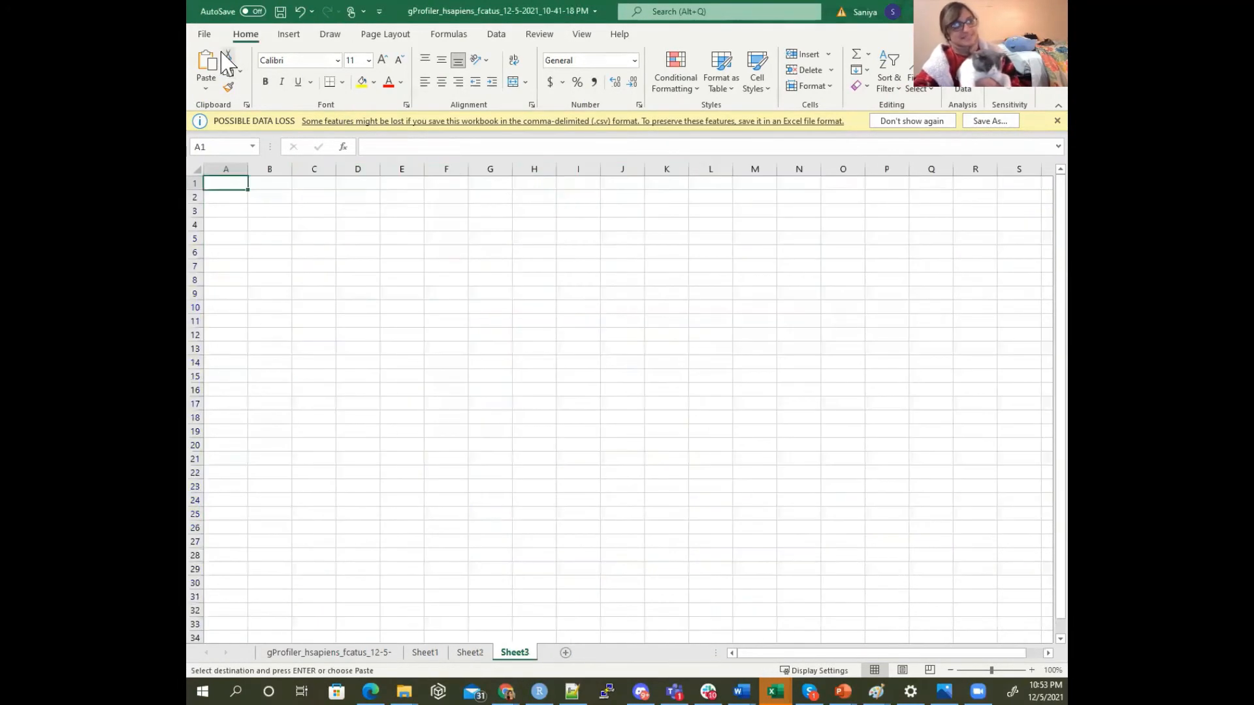
click(206, 65)
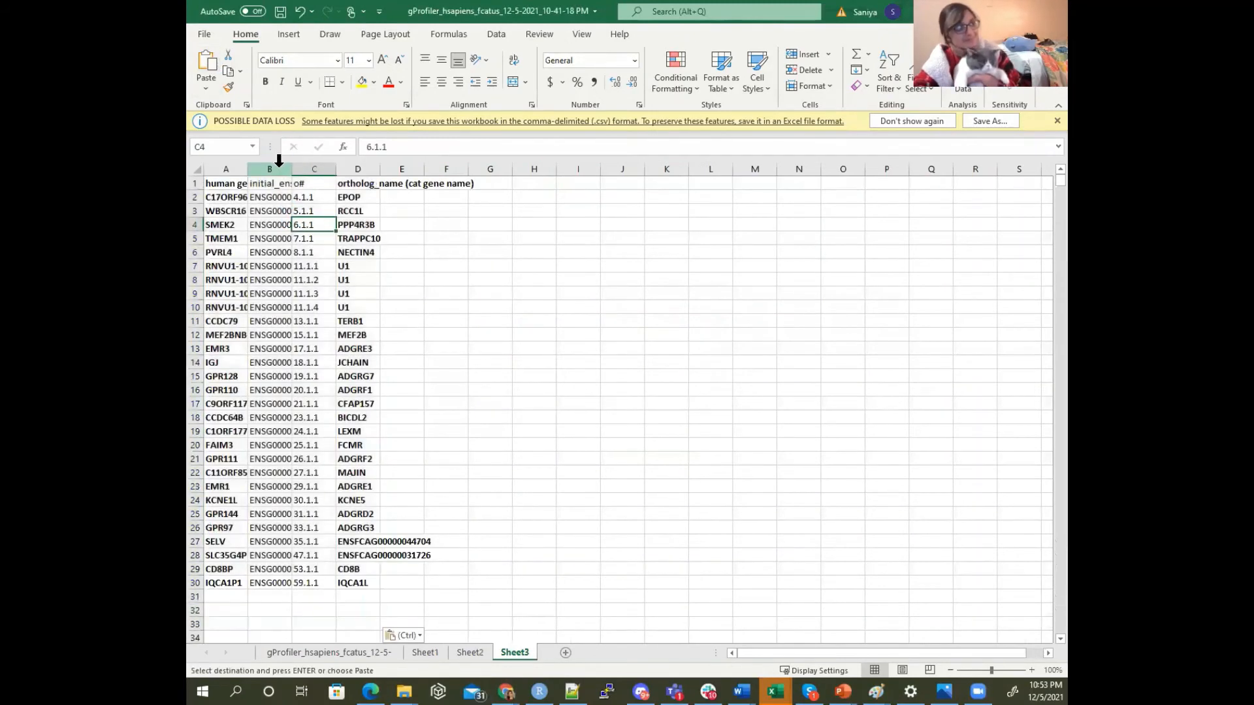
Delete the initial_ensg and o# columns from Sheet3
click(279, 164)
drag(279, 164, 318, 170)
click(809, 71)
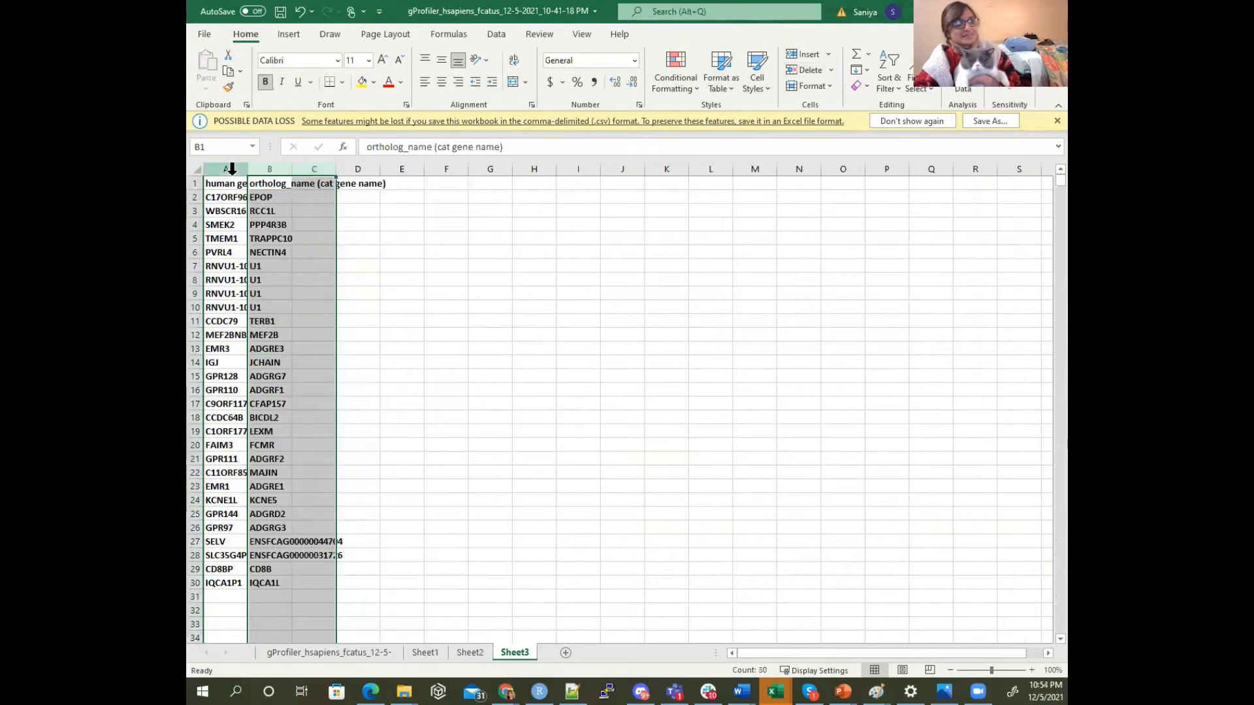
Remove the duplicate rows across columns A and B of Sheet3 and widen both columns to fit their contents
drag(226, 170, 271, 169)
click(496, 34)
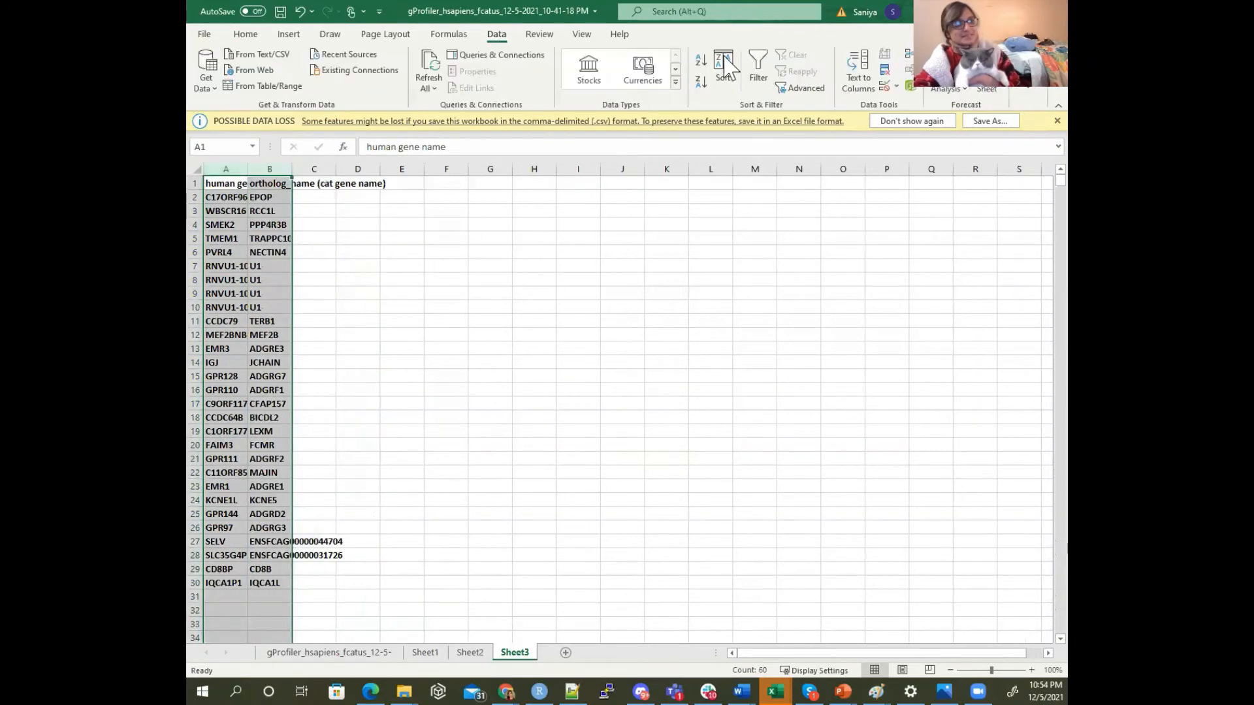
click(884, 69)
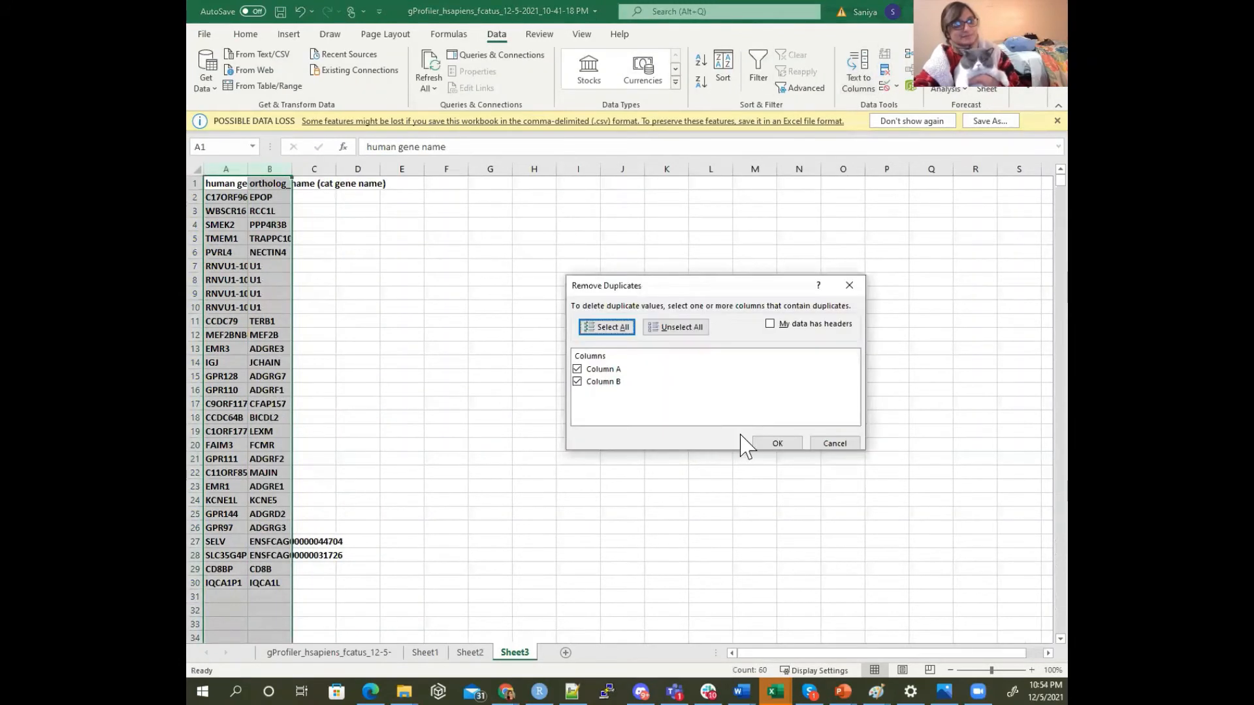
click(771, 444)
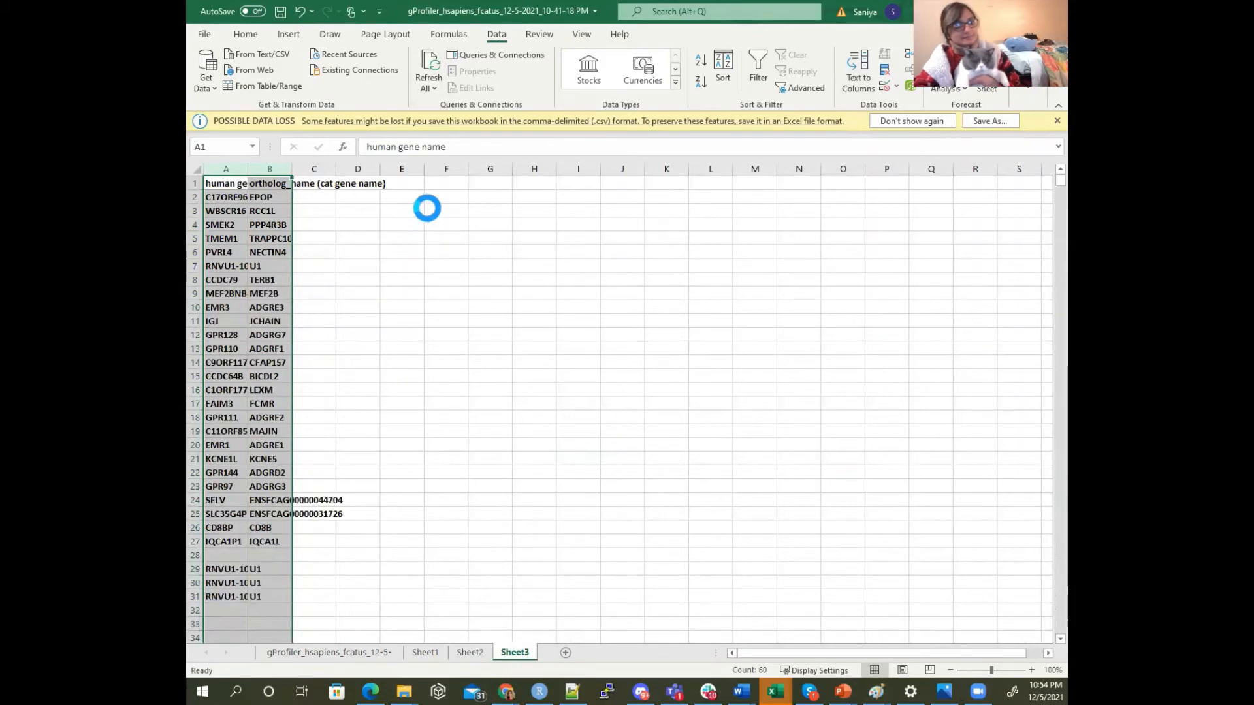
click(624, 387)
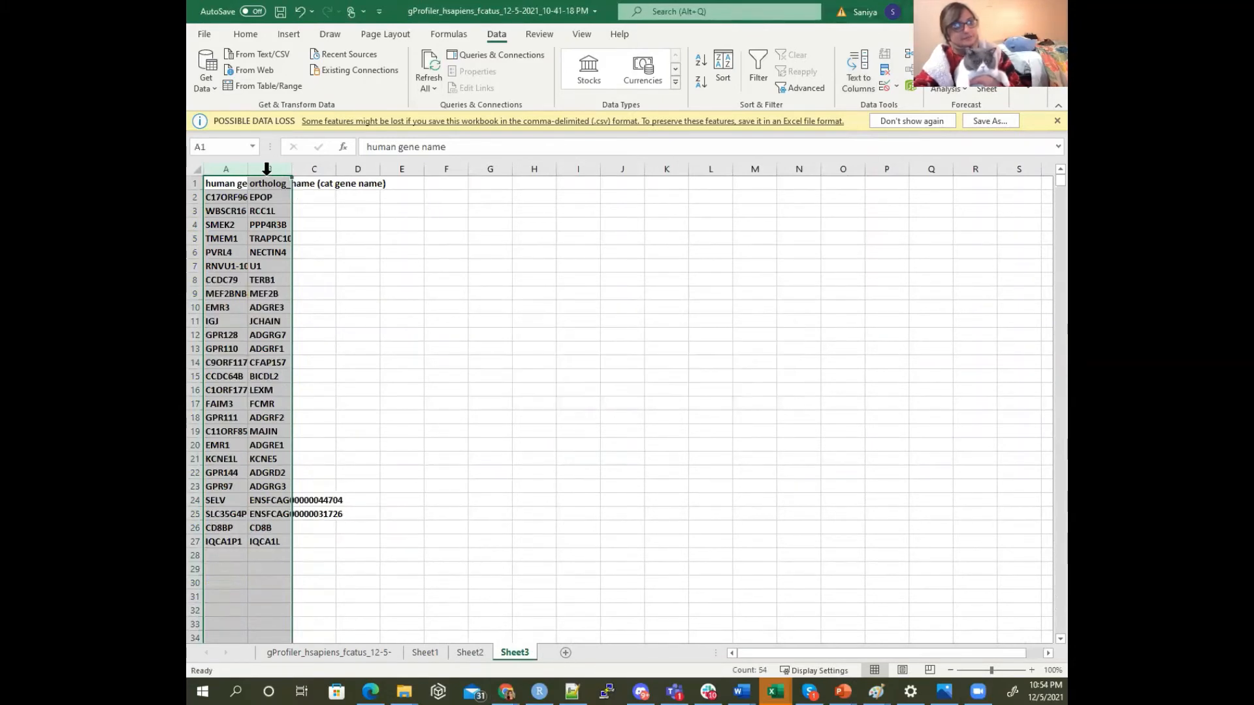
drag(248, 171, 307, 173)
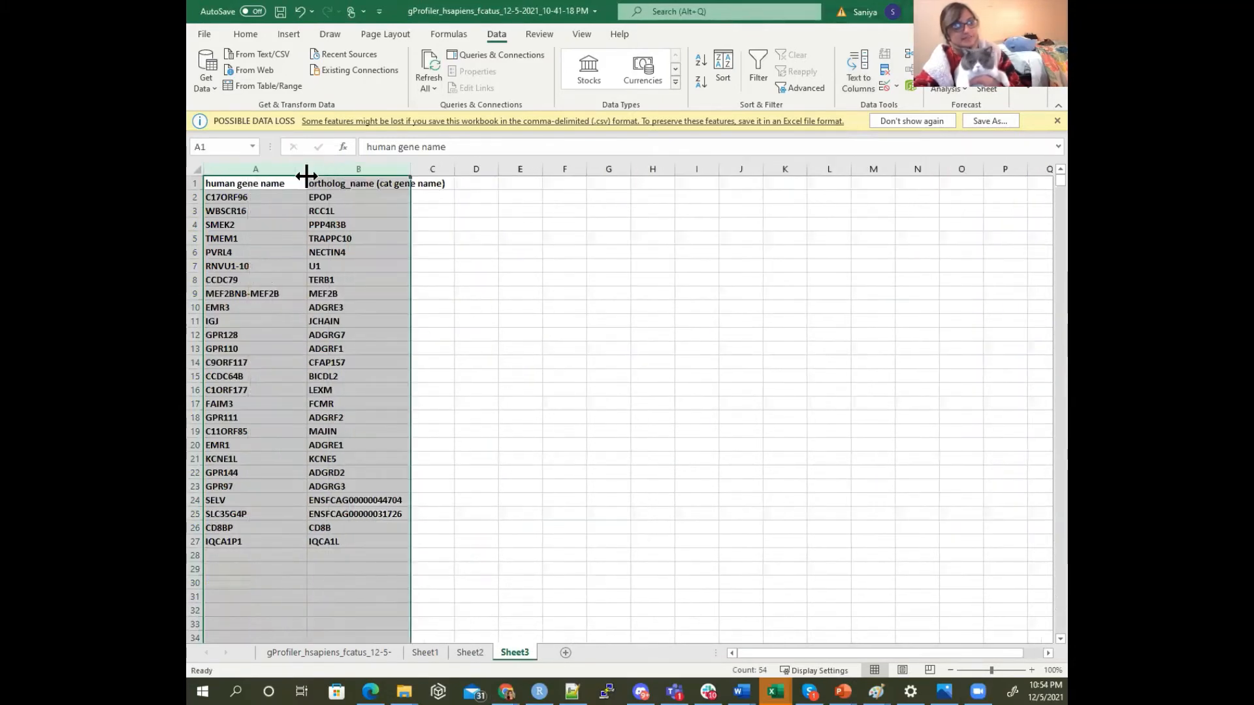
Check how many human gene names from A2 downward remain in the deduplicated Sheet3 list
click(256, 198)
key(ctrl+shift+Down)
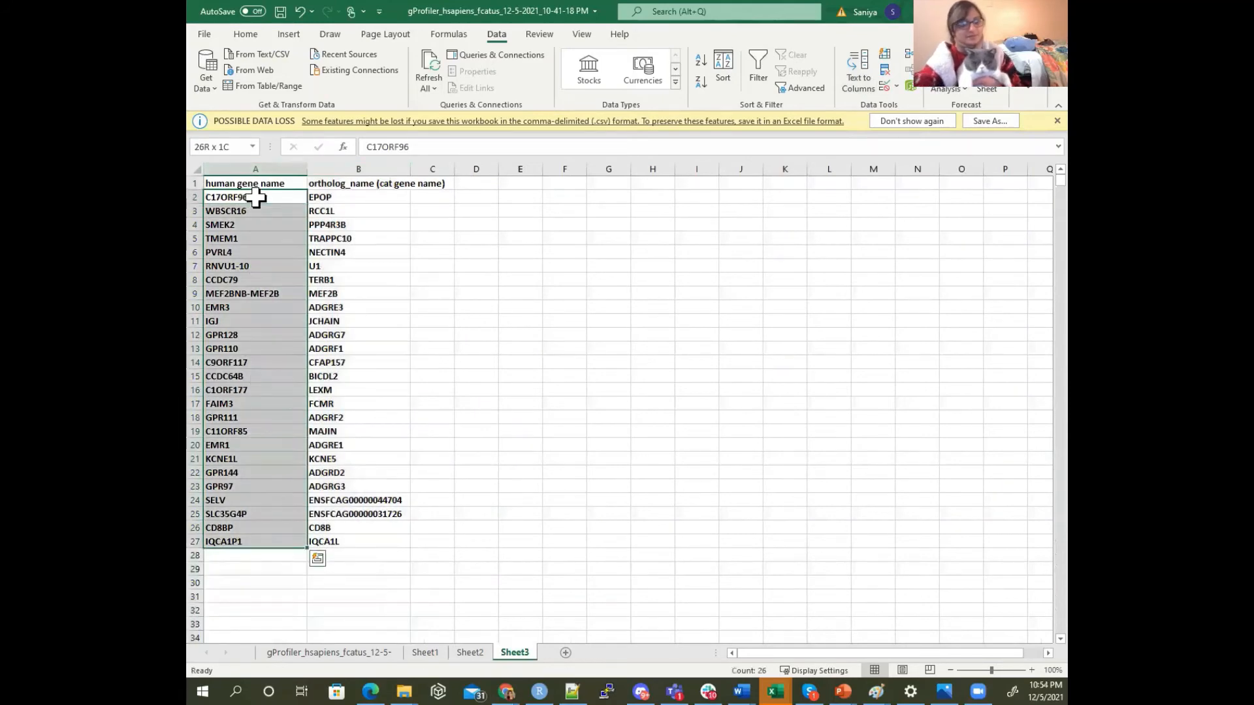
click(359, 335)
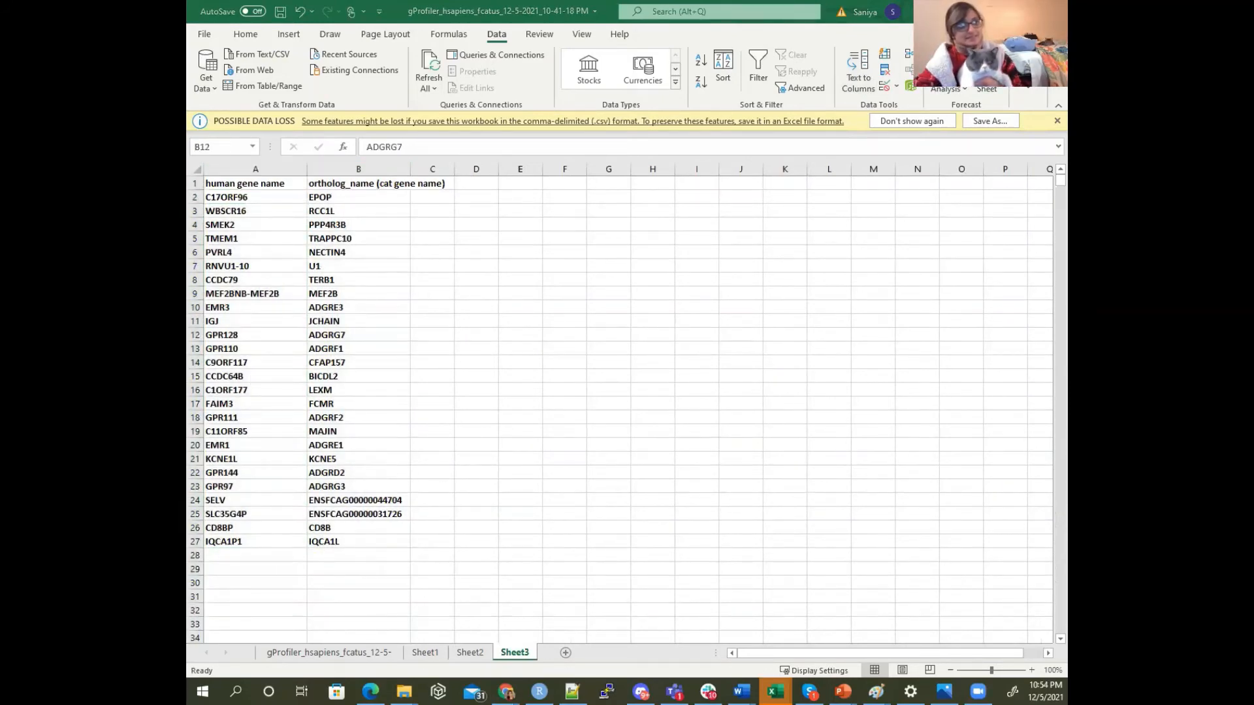
Switch to the exampleHumanGeneToEntrezIDMapping workbook and check how many genes its geneName column lists
key(alt+Tab)
click(265, 183)
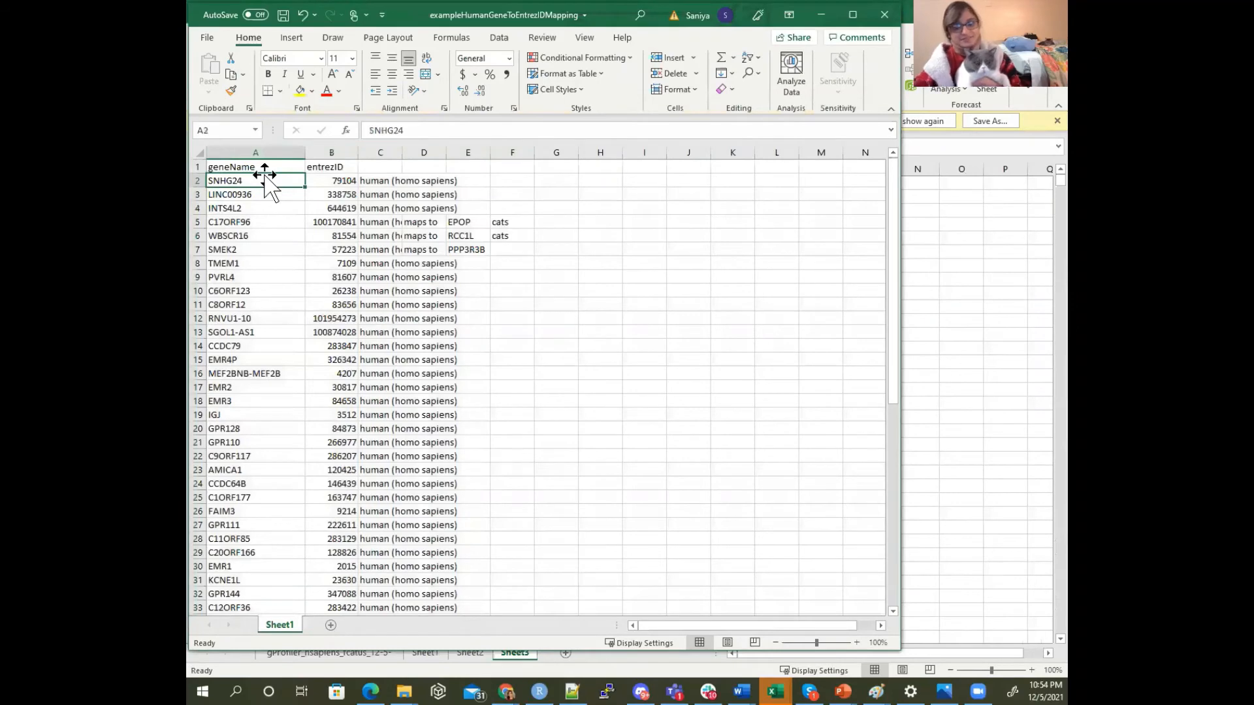
key(ctrl+shift+Down)
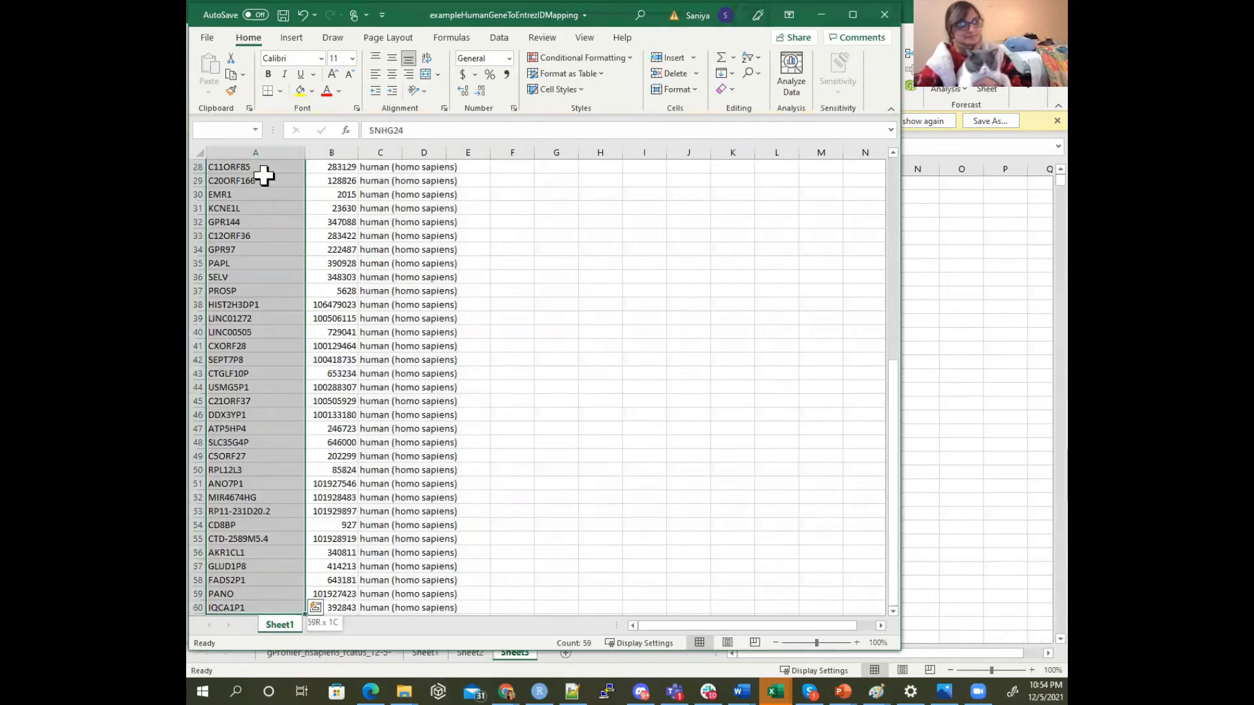
key(ctrl+shift+Up)
click(292, 249)
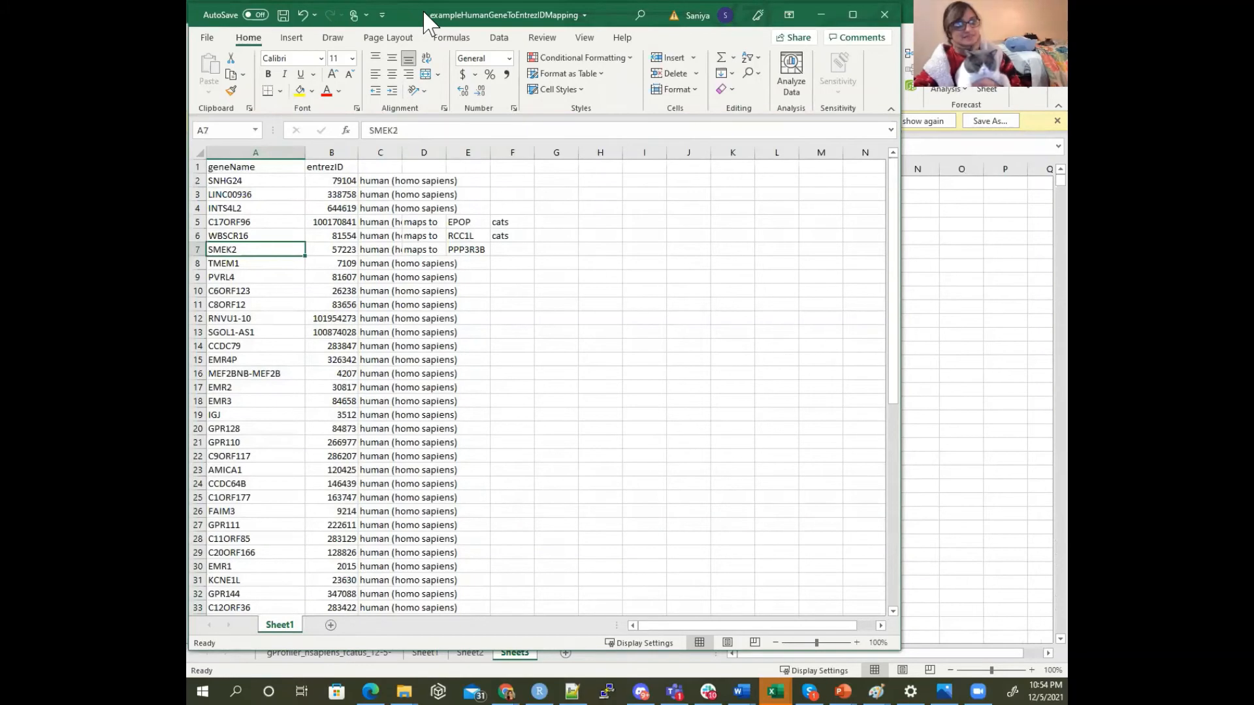
Return to the gProfiler workbook and review the human gene names in A2:A27 of Sheet3
key(alt+Tab)
click(253, 196)
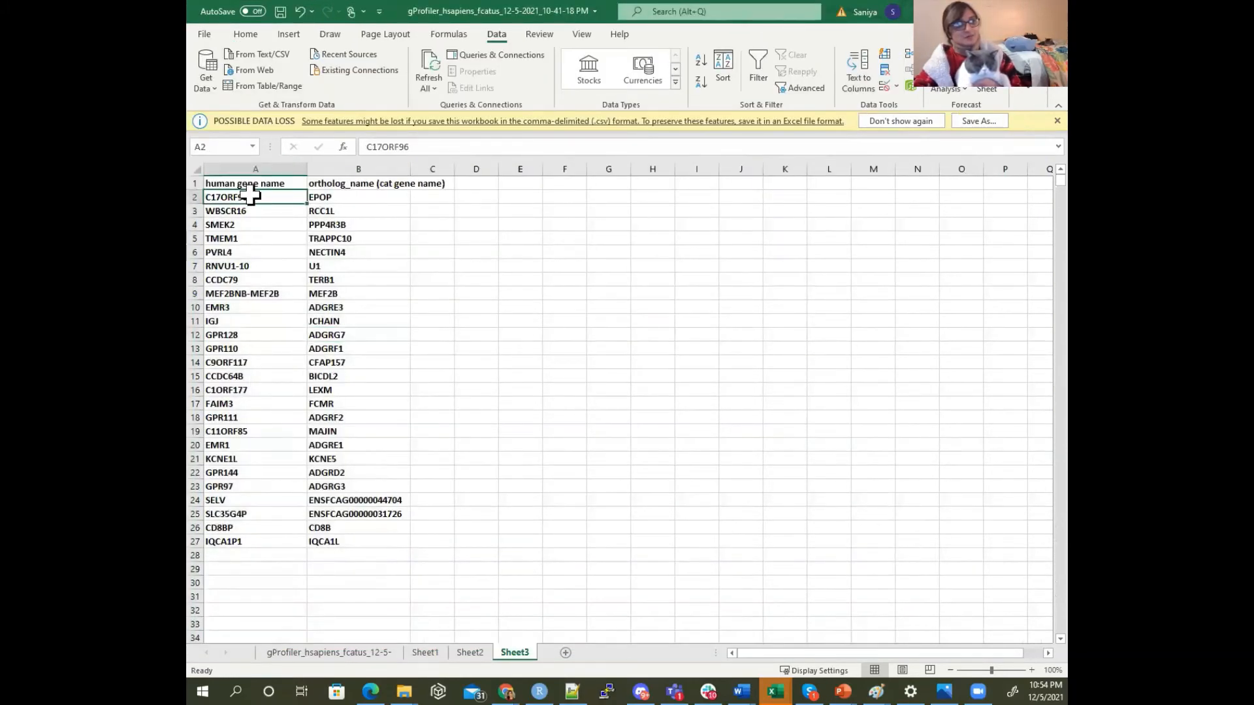
drag(251, 196, 273, 547)
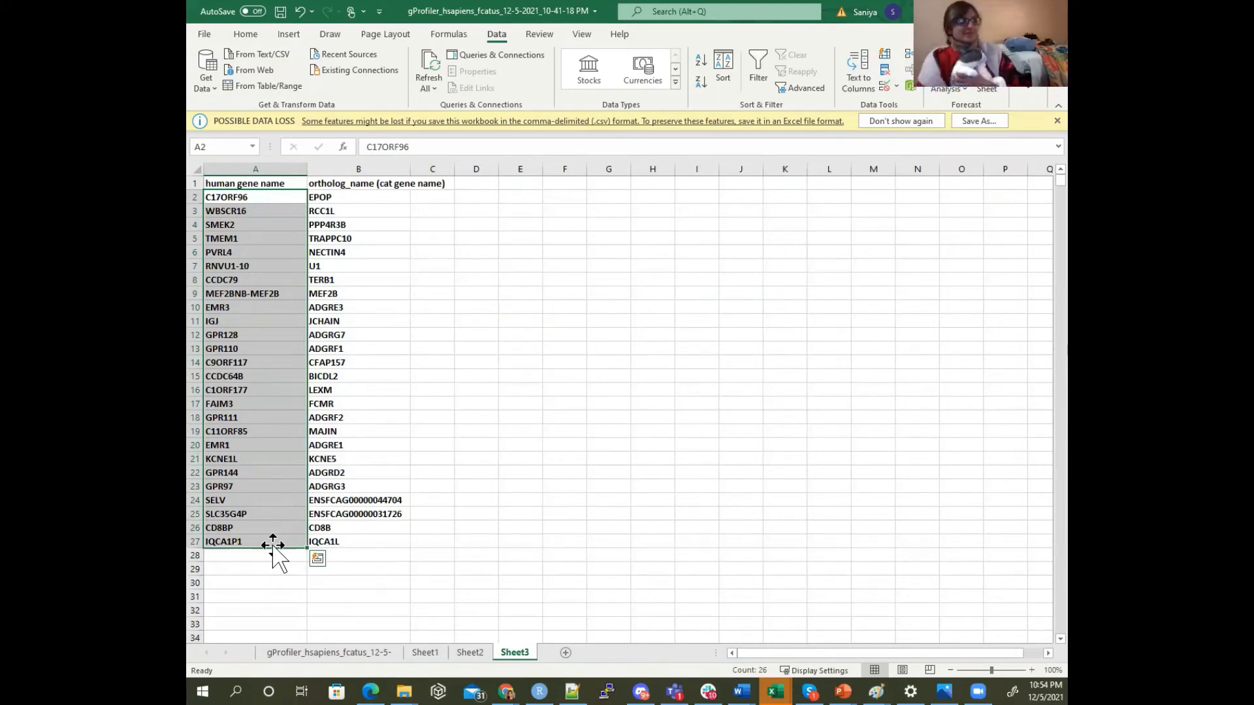
click(264, 540)
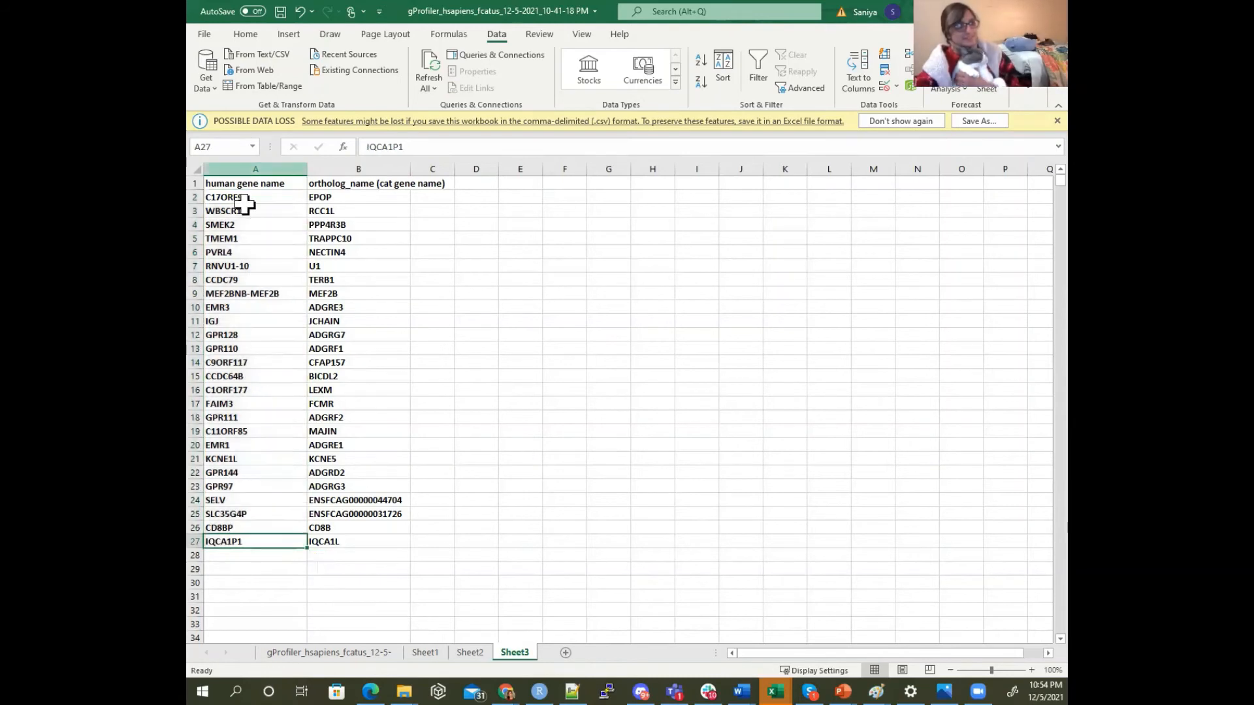
Review the human-to-cat gene pairs in Sheet3, including the Ensembl IDs listed as cat gene names for SELV and SLC35G4P
drag(245, 196, 314, 537)
click(329, 514)
click(333, 500)
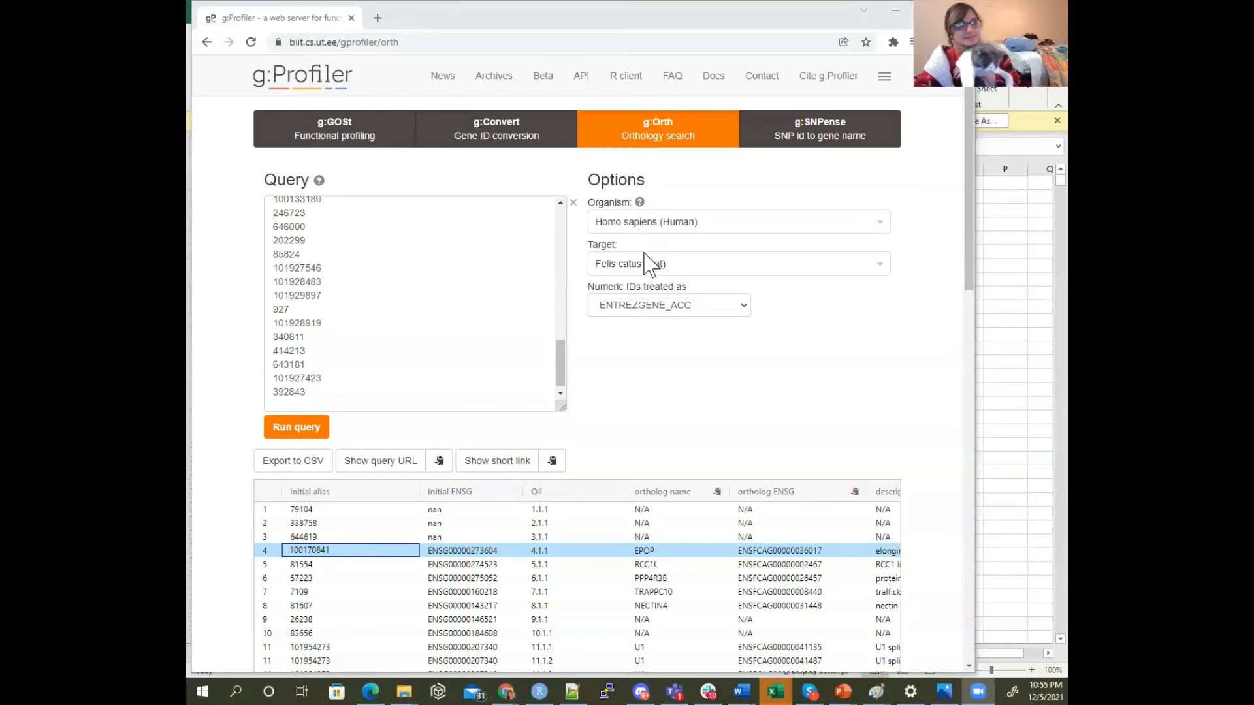
Switch to g:Profiler's g:Orth page, set the target organism to Mus musculus (Mouse), and run the orthology query
click(645, 267)
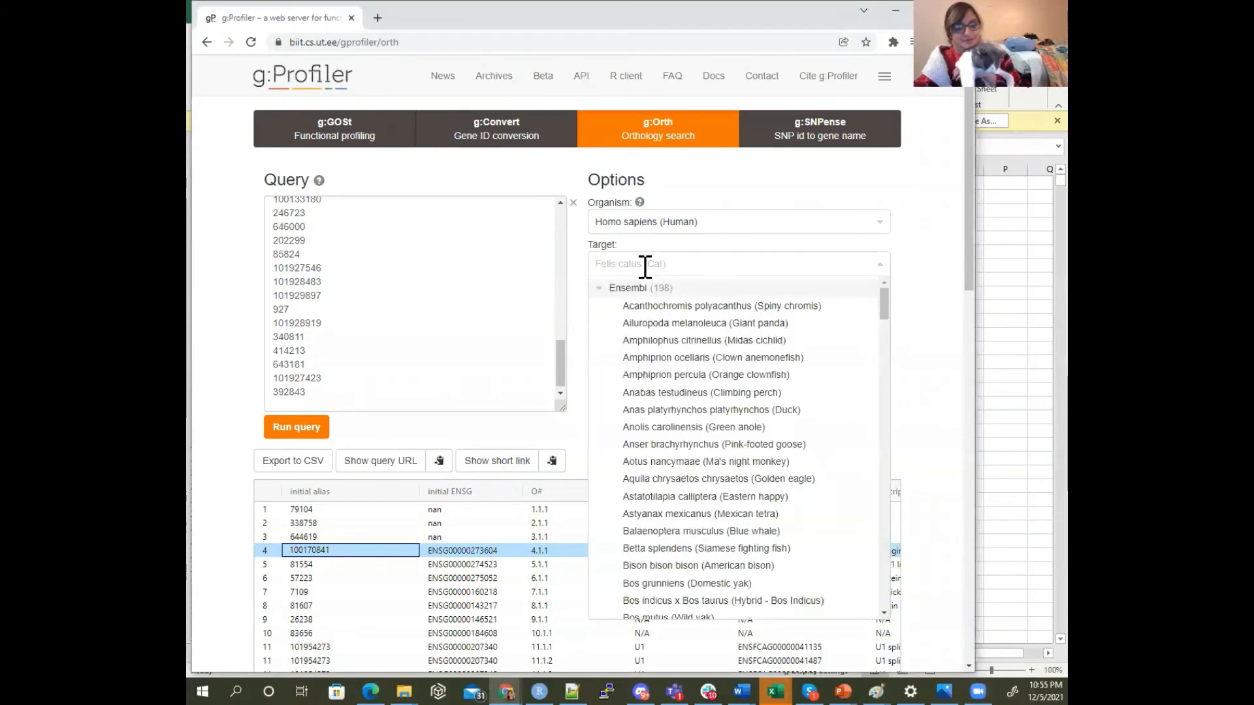
text(mou)
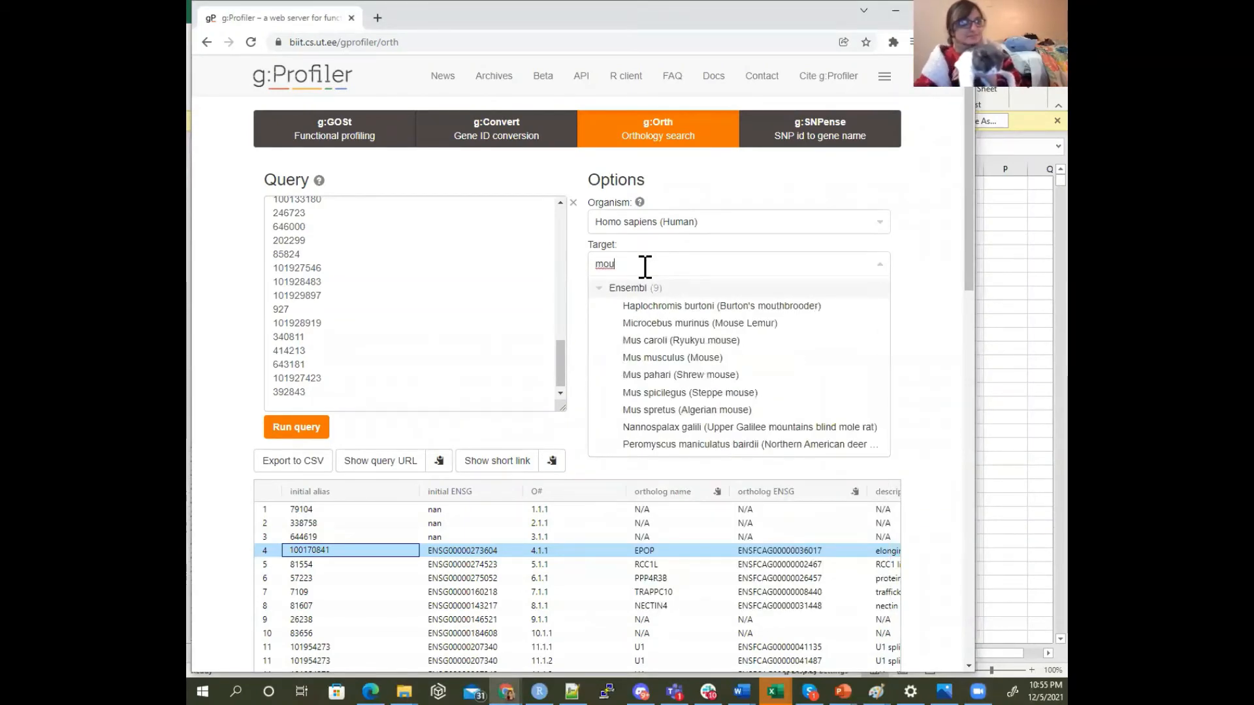
click(709, 358)
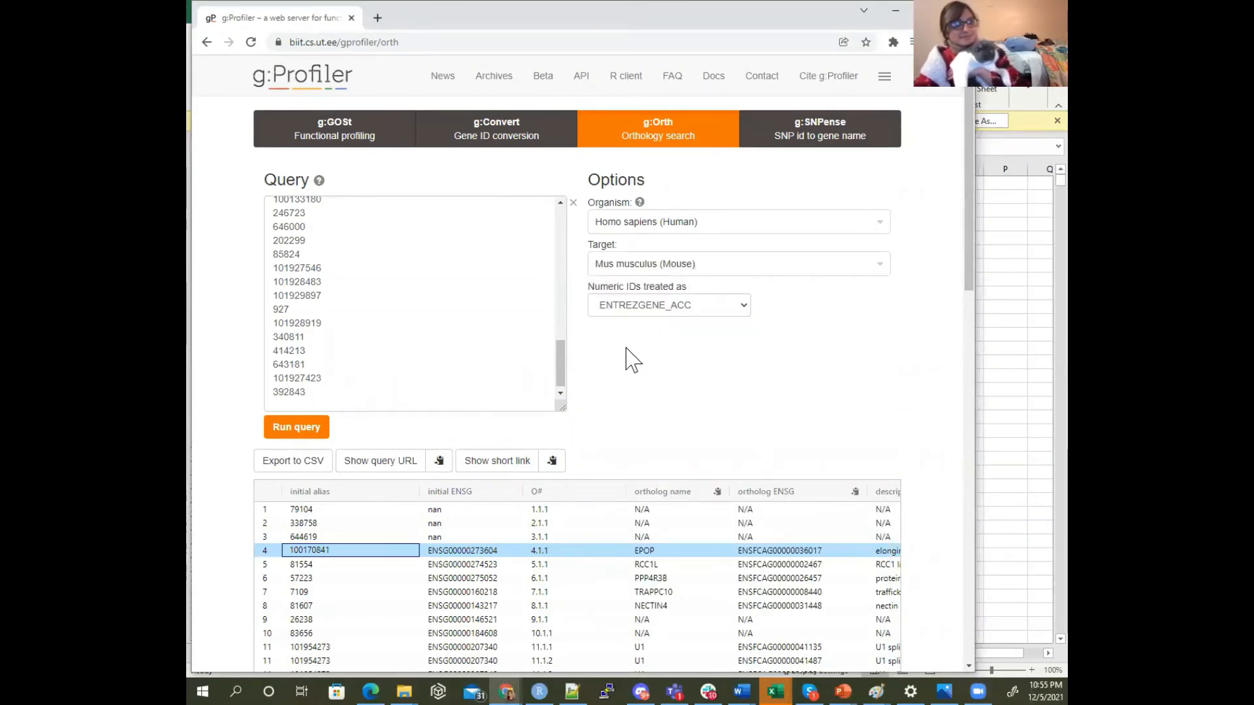
click(319, 431)
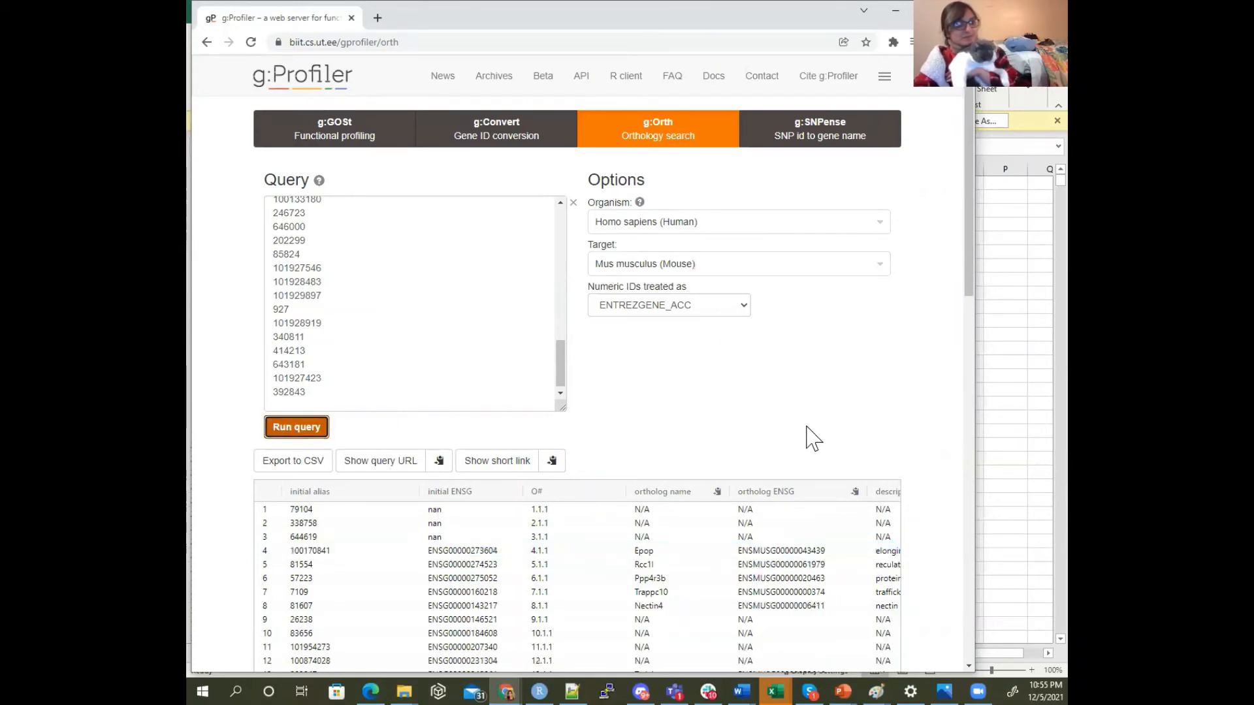
Inspect the mouse ortholog results around Trappc10 and switch to Excel to look over the cat gene names in Sheet3
scroll(812, 441, down, 2)
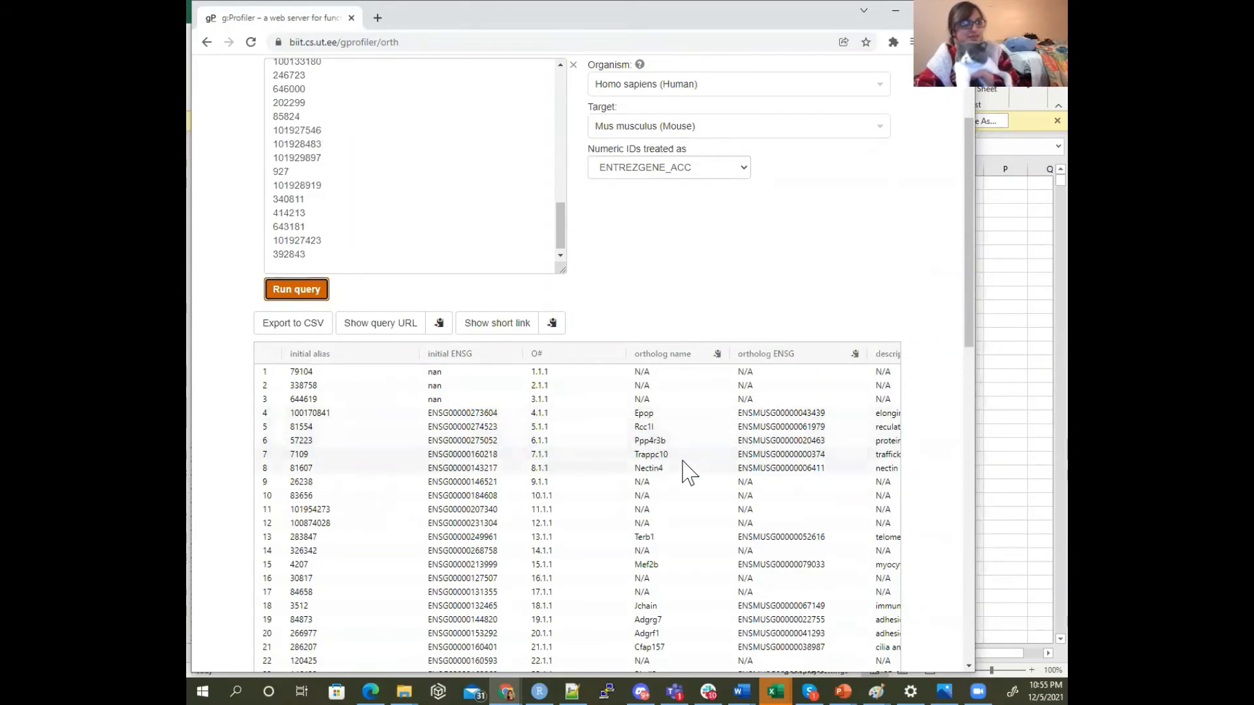
drag(677, 455, 301, 454)
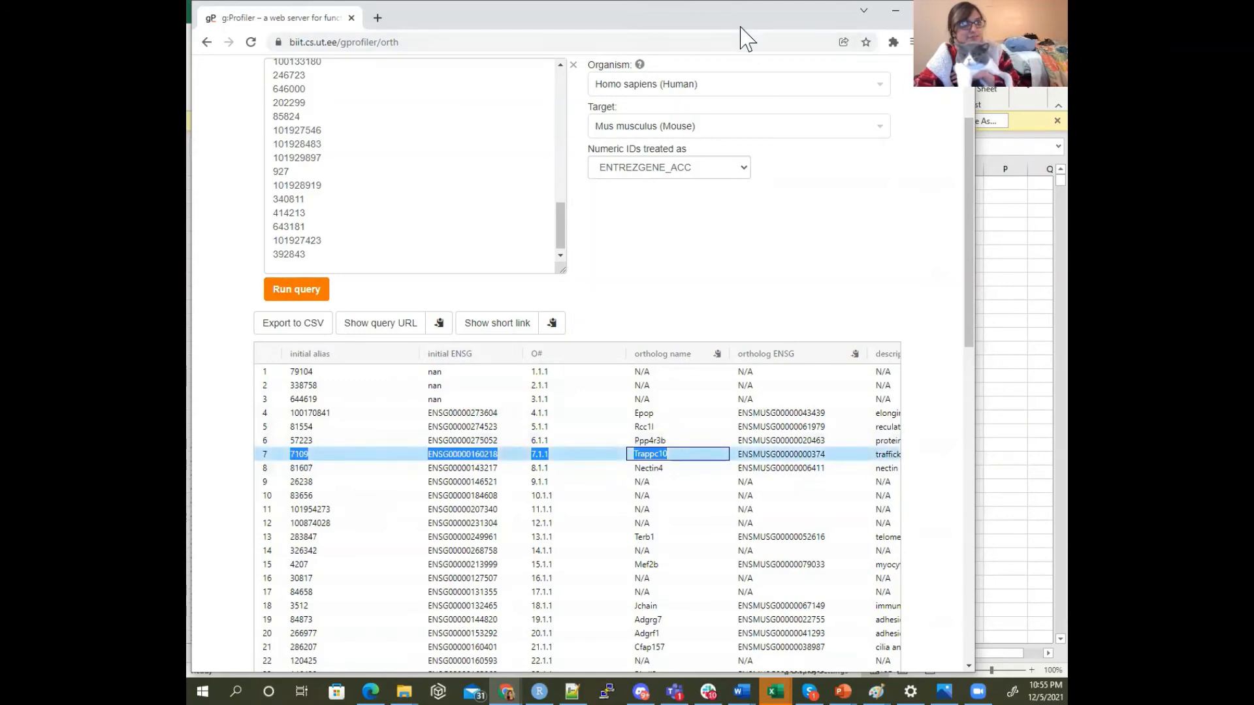
key(alt+Tab)
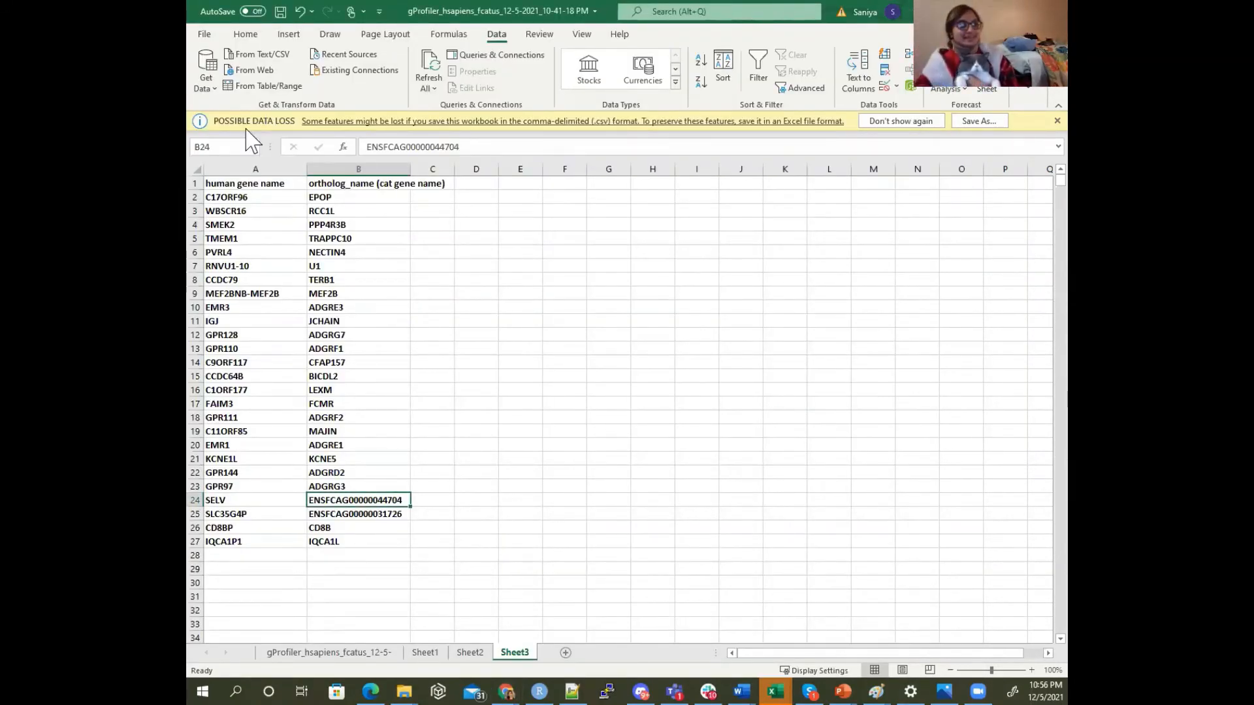
click(343, 227)
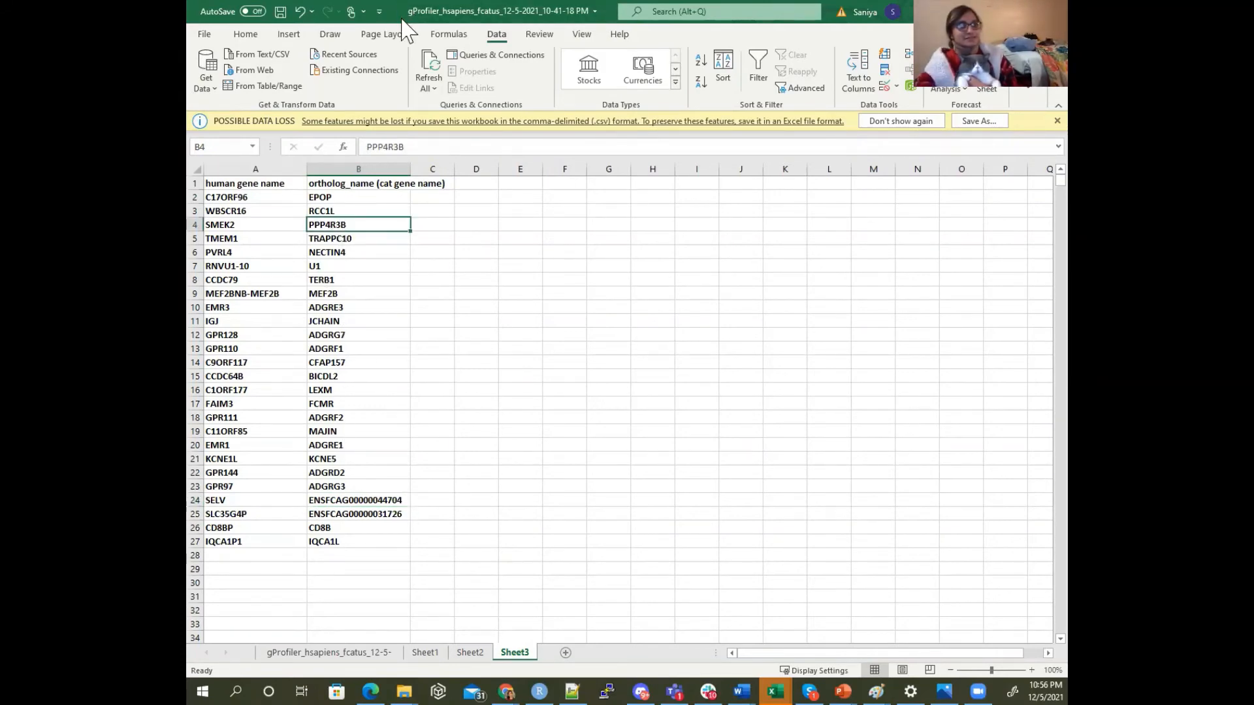
Return to g:Profiler, maximize its window, and examine the full table of mouse orthologs down to the query details
click(985, 11)
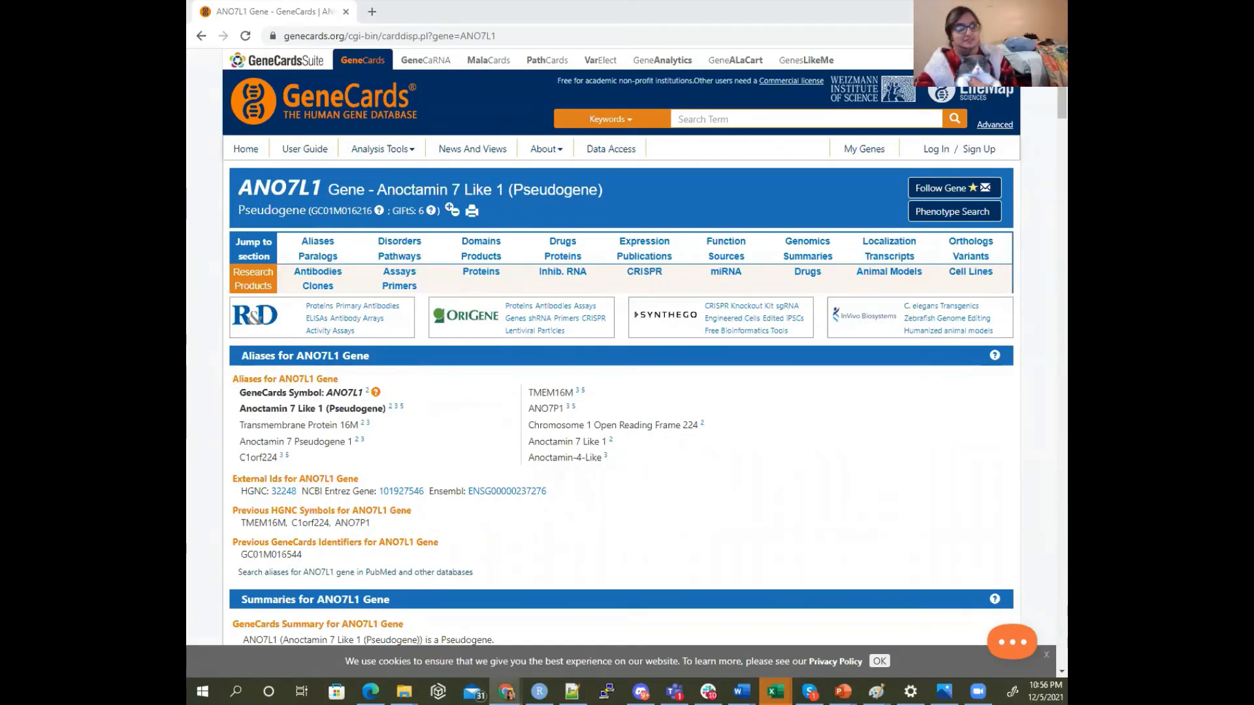
key(alt+Tab)
scroll(604, 225, up, 2)
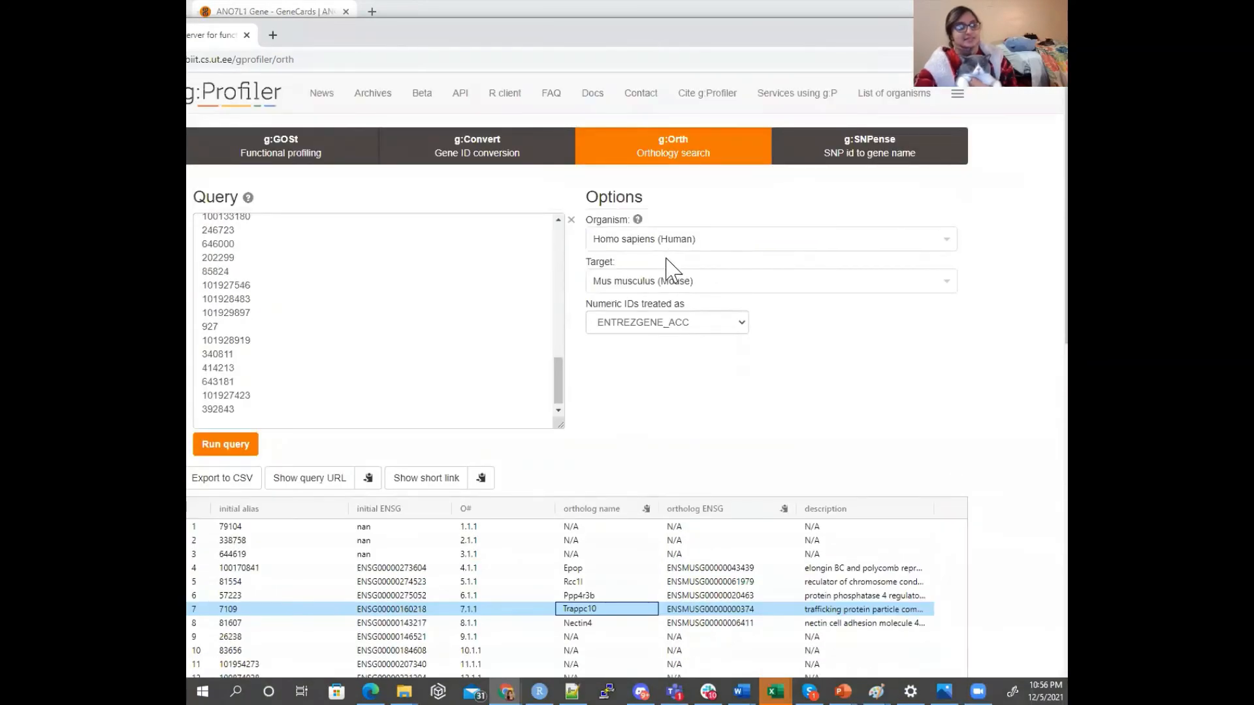
scroll(636, 333, down, 1)
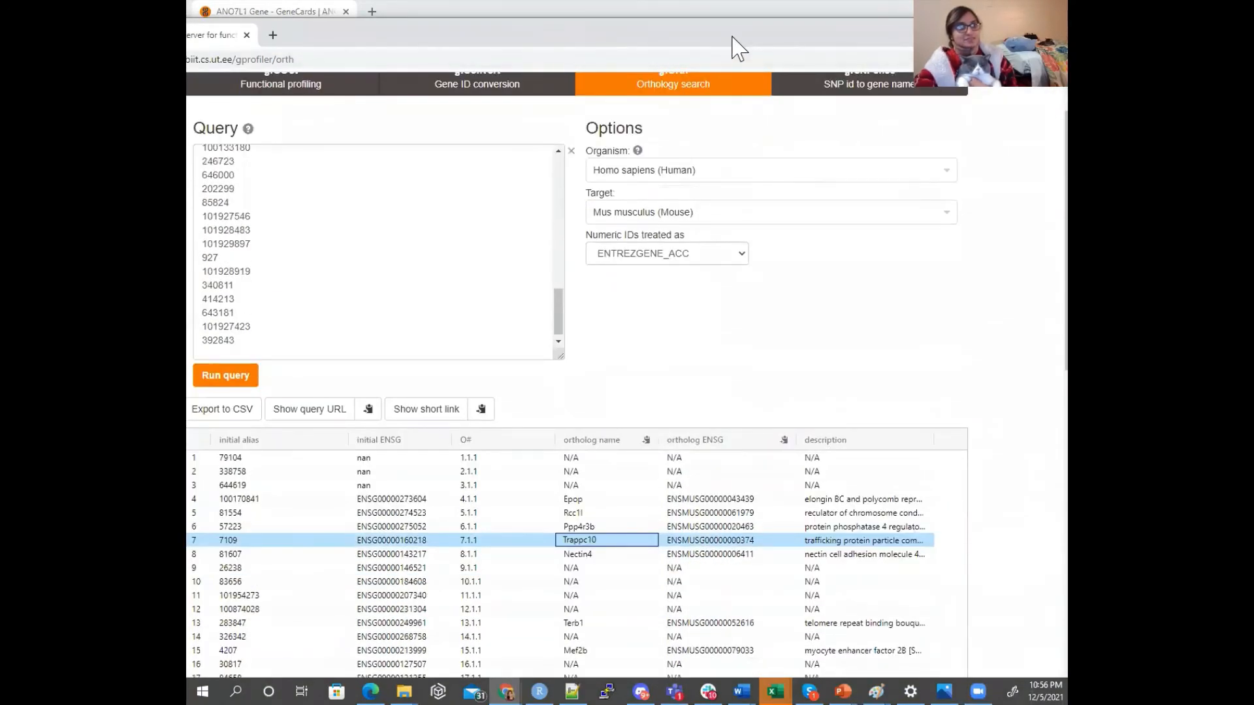
double_click(737, 48)
scroll(602, 585, down, 7)
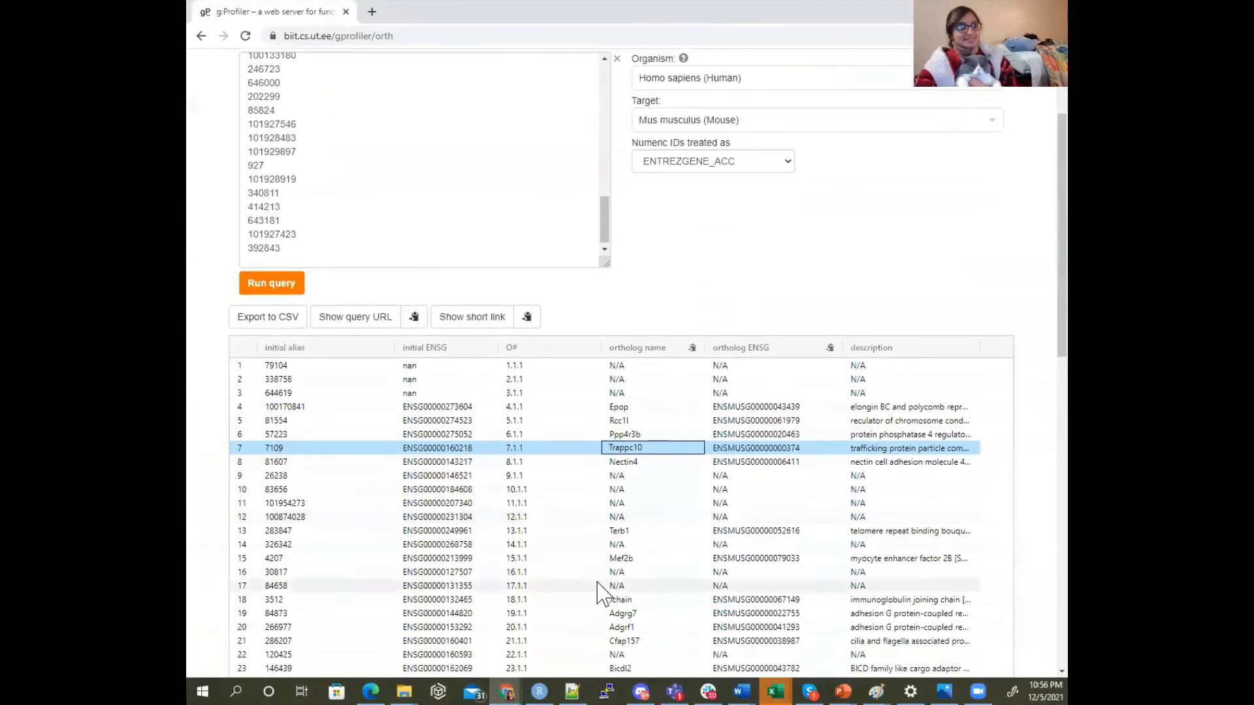
scroll(603, 585, down, 6)
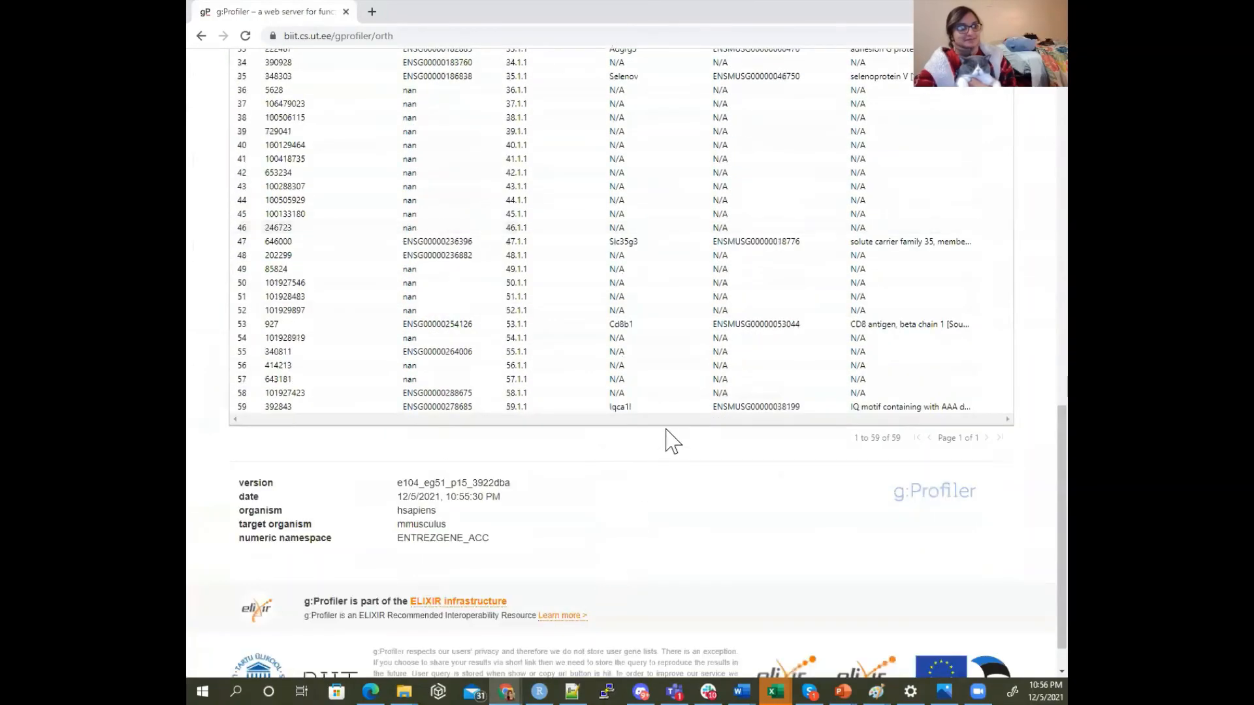
scroll(666, 420, up, 5)
scroll(666, 420, up, 9)
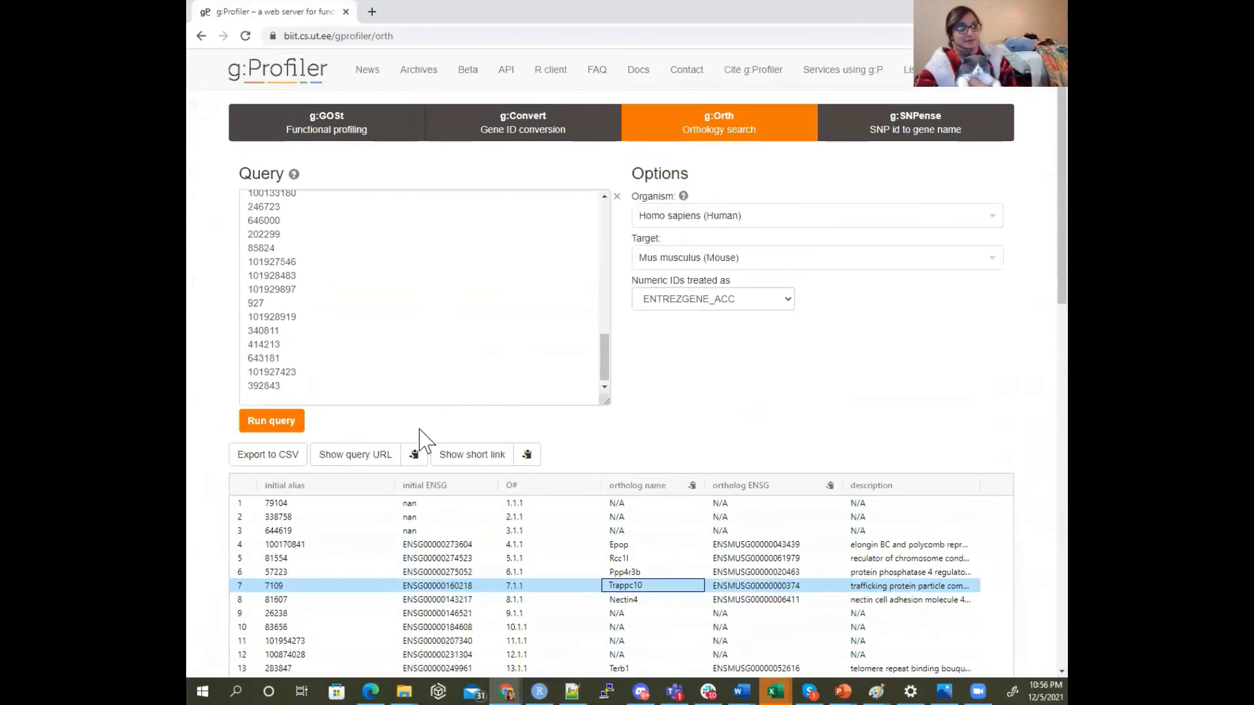
Export the mouse ortholog results to CSV and open the downloaded file in a maximized Excel window
click(296, 457)
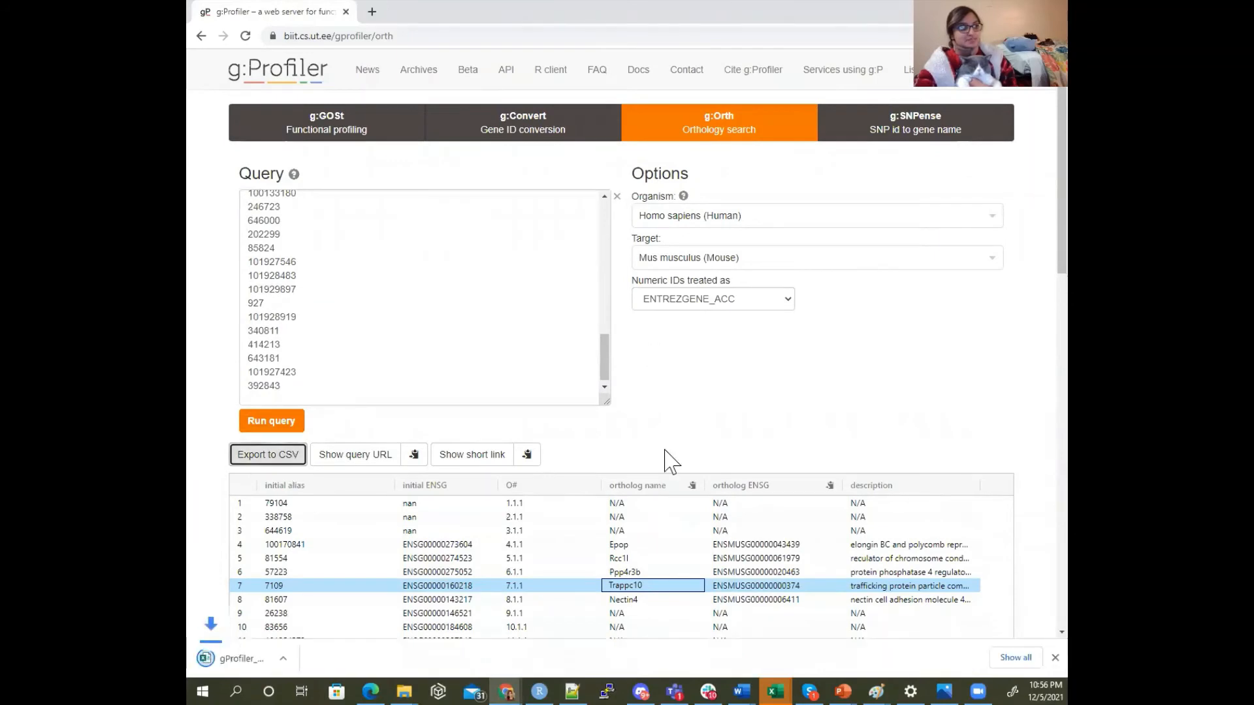
click(266, 663)
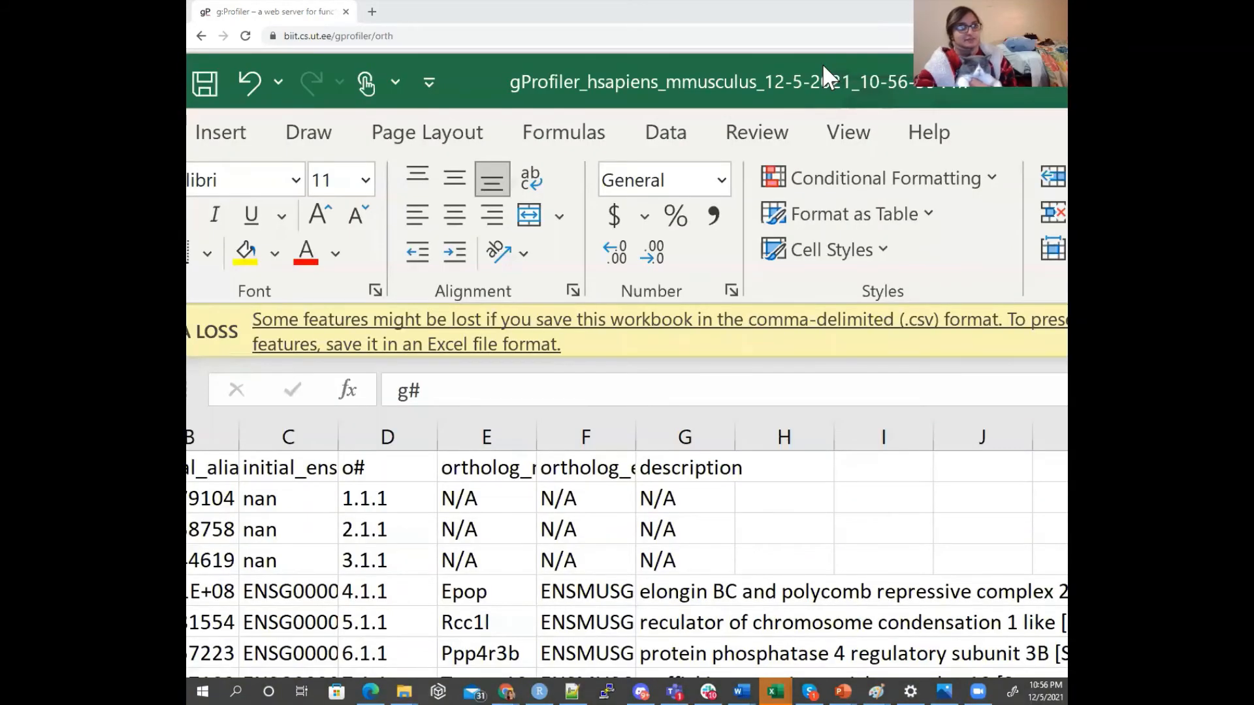
double_click(823, 66)
click(365, 307)
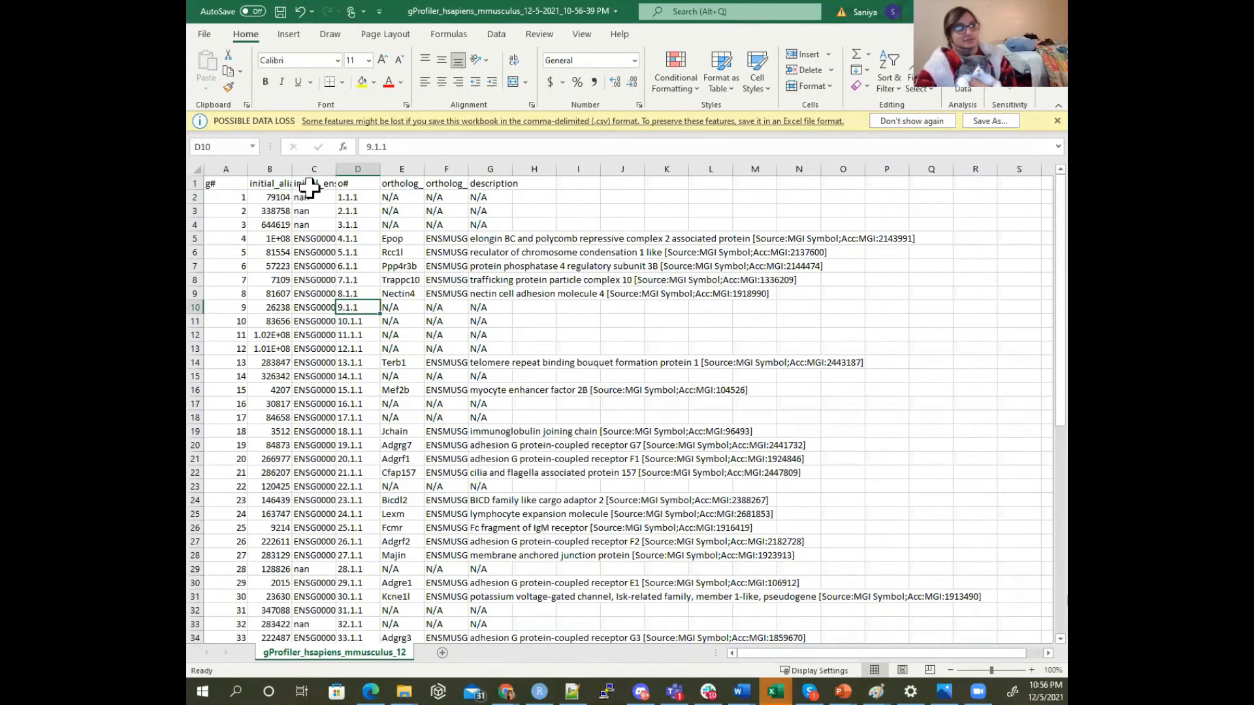
Widen the initial_ensg column so its full Ensembl IDs can be read
drag(335, 168, 390, 168)
click(417, 168)
click(452, 183)
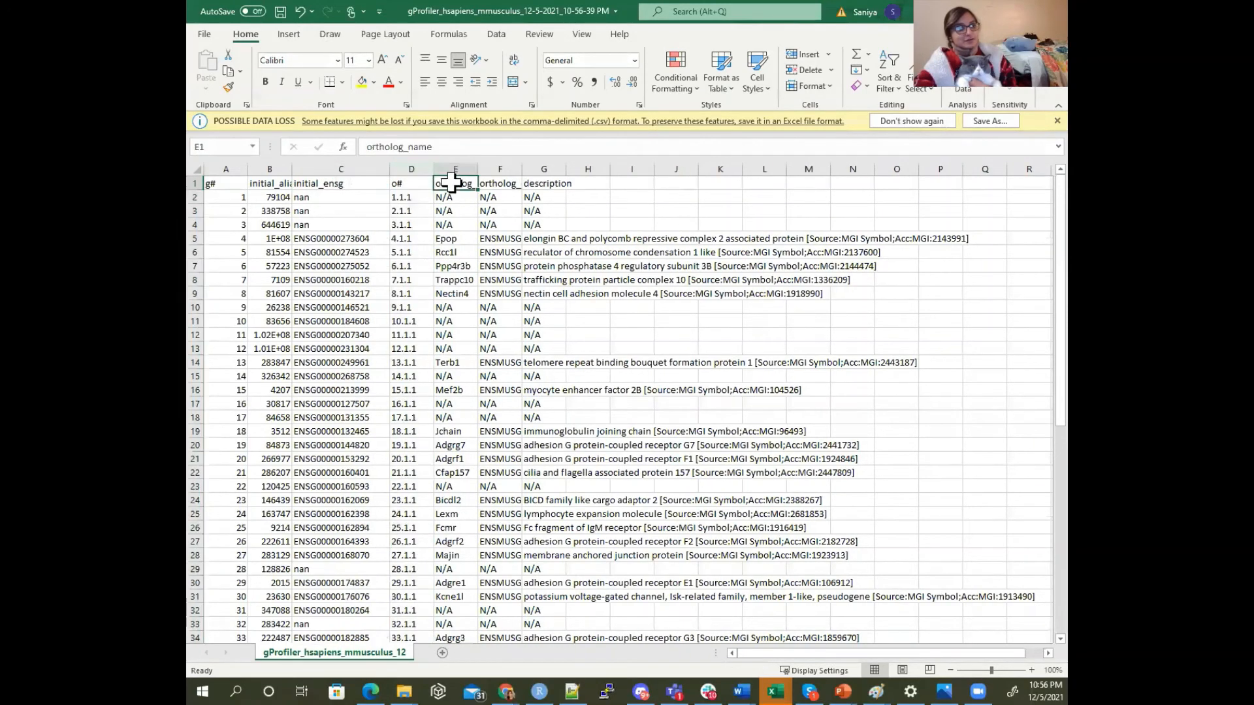
Copy columns A through G of the mouse results into a new worksheet
click(535, 157)
shift+click(226, 168)
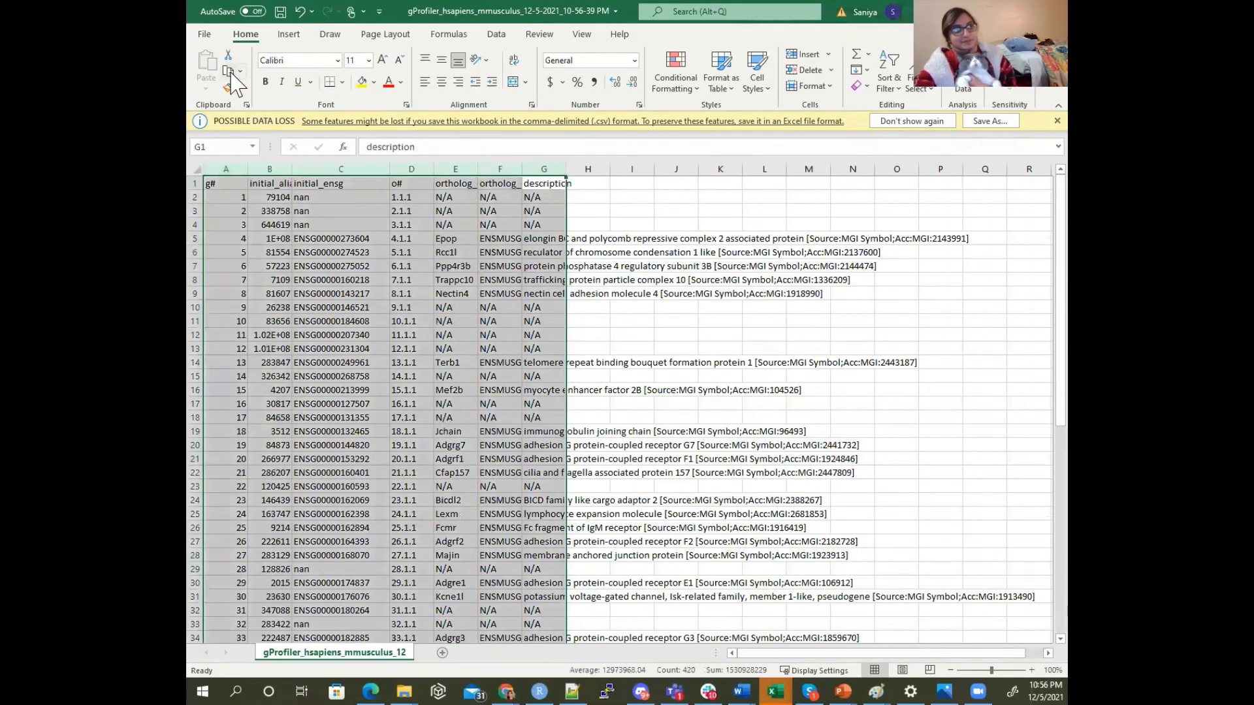
key(ctrl+c)
click(442, 653)
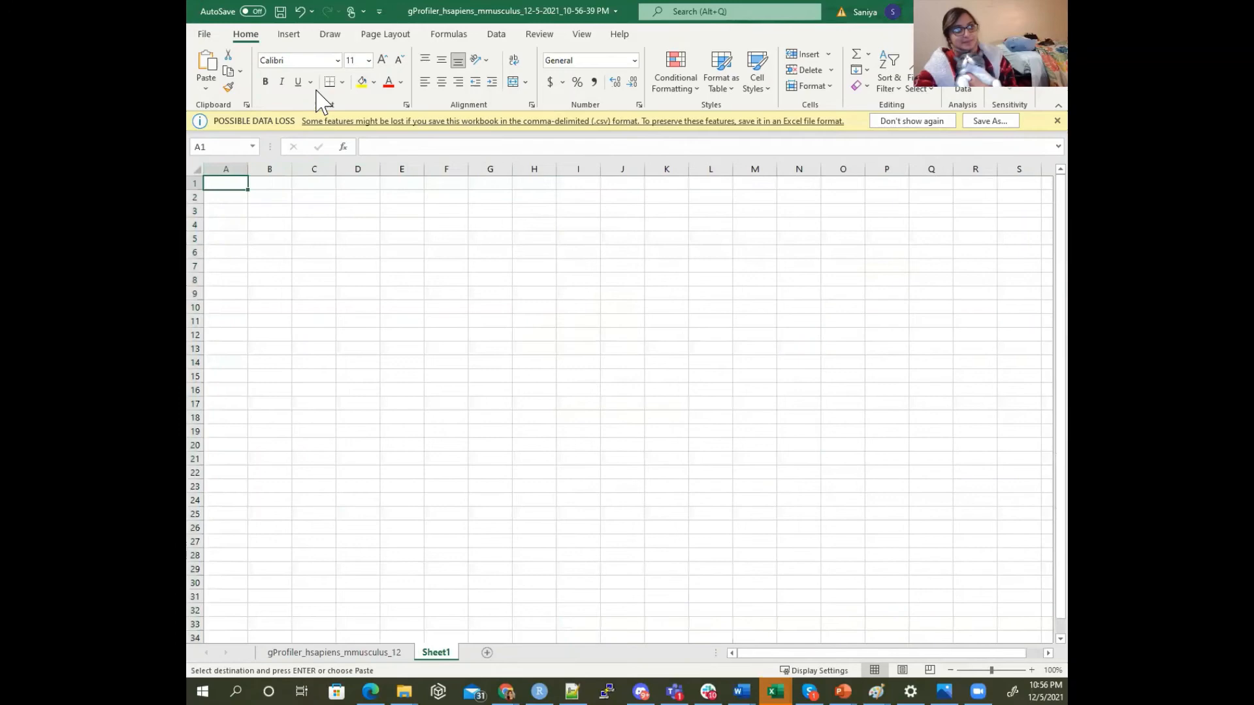
click(206, 65)
click(367, 227)
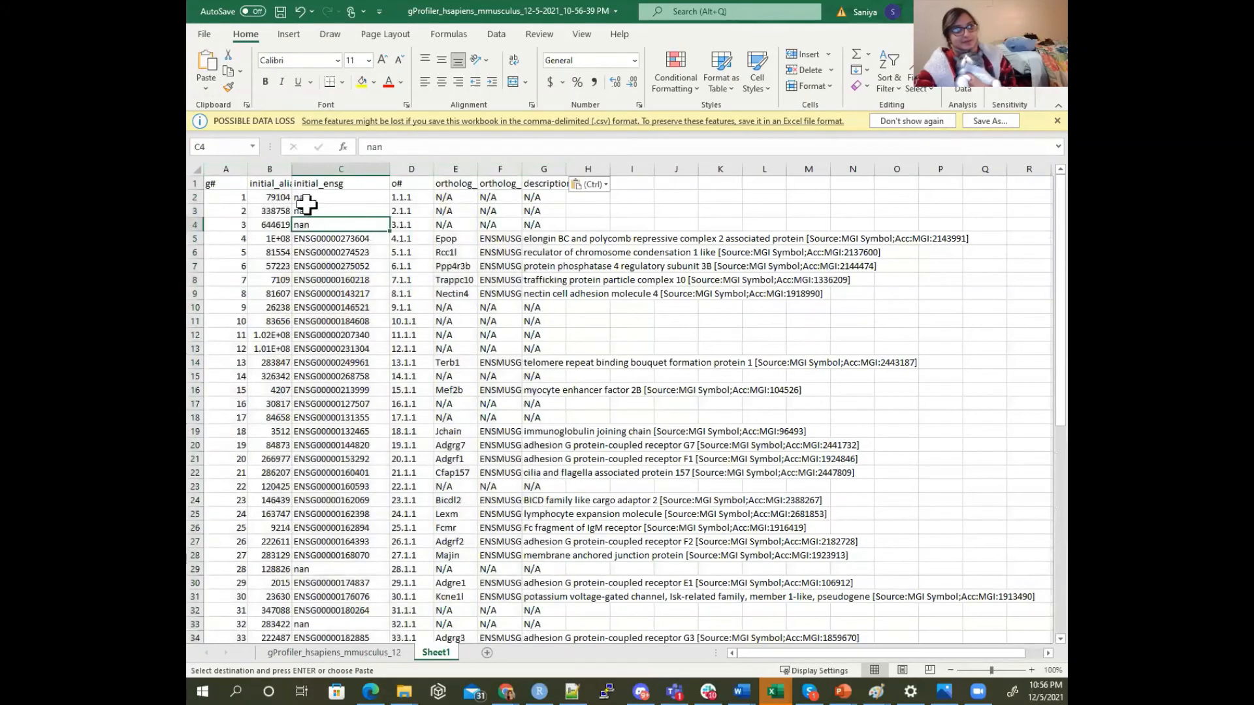
Add filters to the header row of Sheet1 and filter ortholog_name to show only N/A rows
click(196, 186)
click(496, 34)
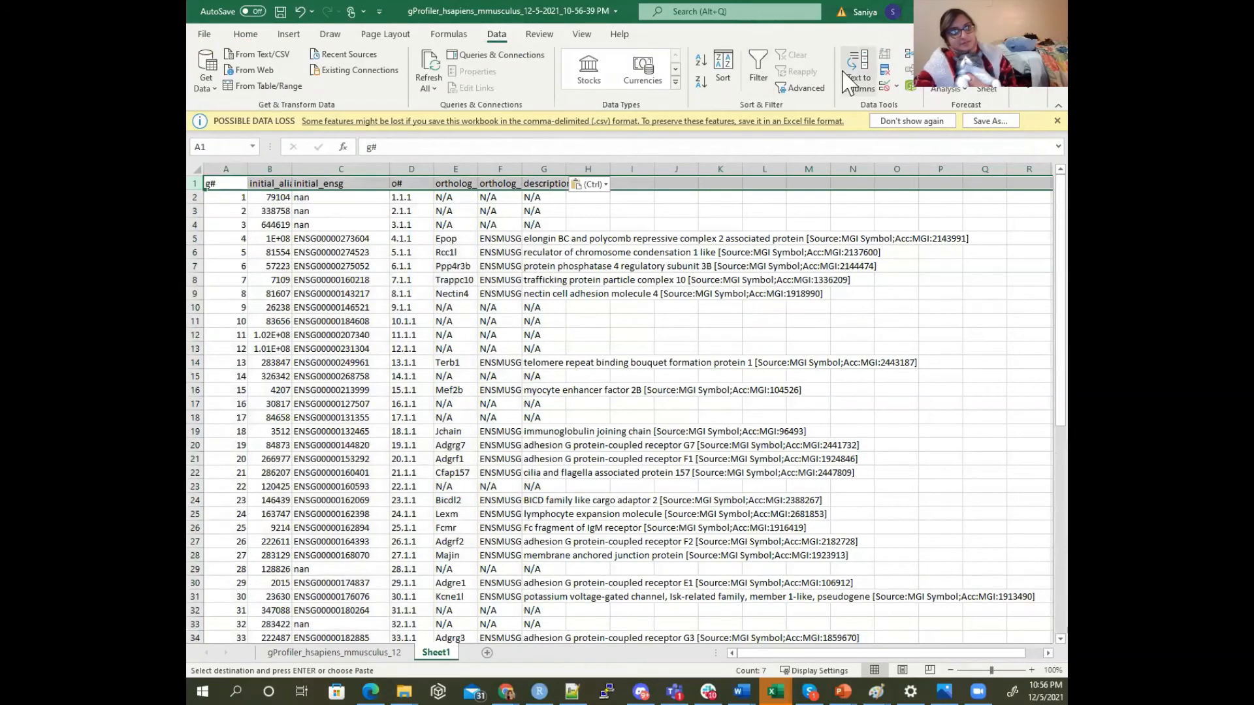
click(758, 71)
click(471, 184)
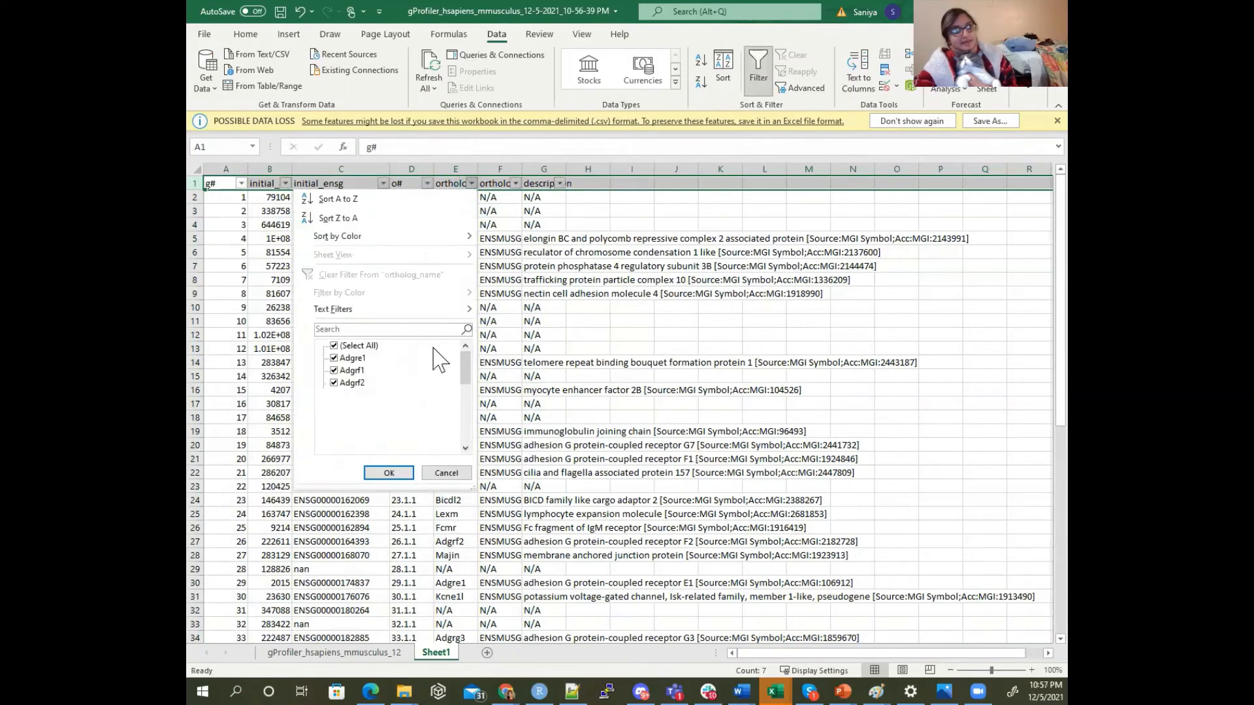
click(359, 346)
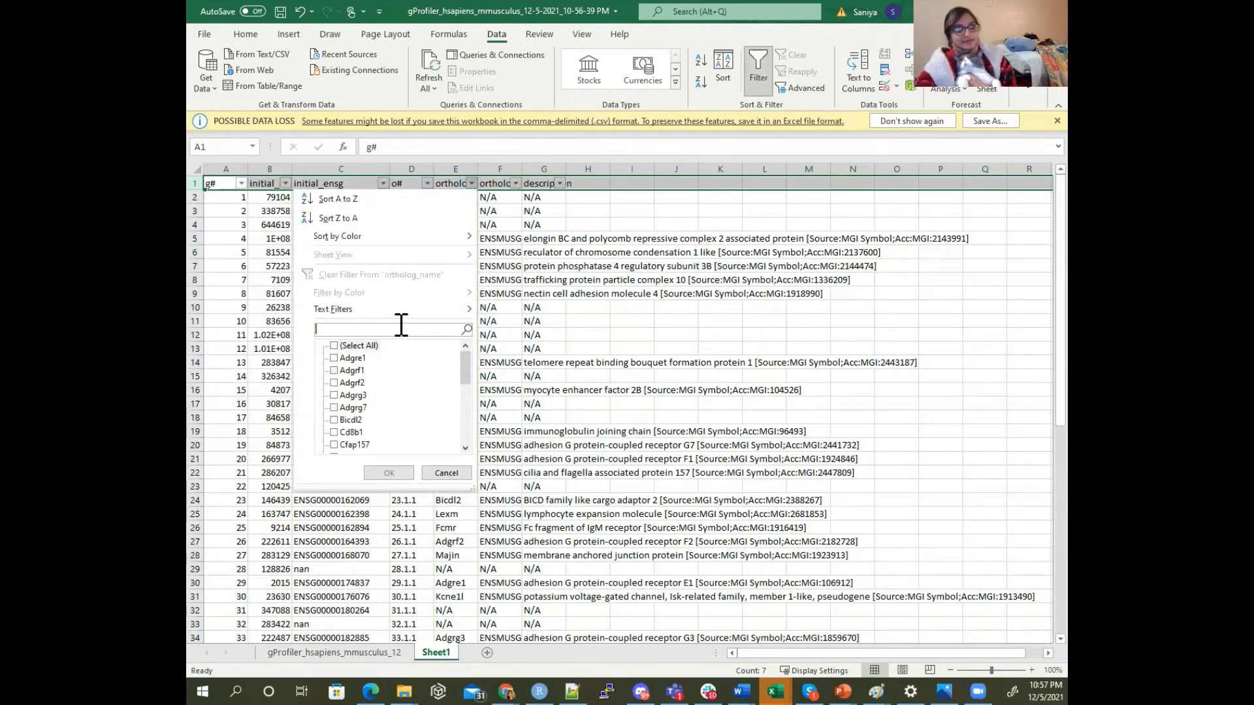
click(401, 326)
text(n.)
key(BackSpace)
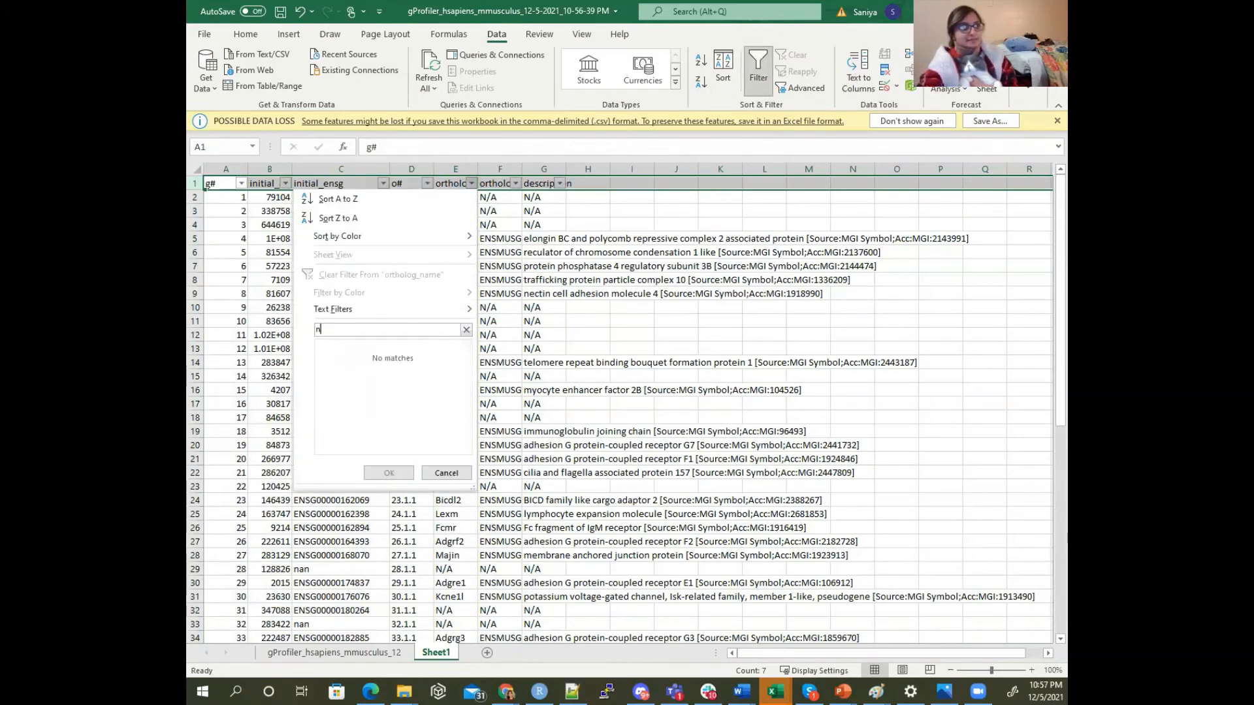
text(/)
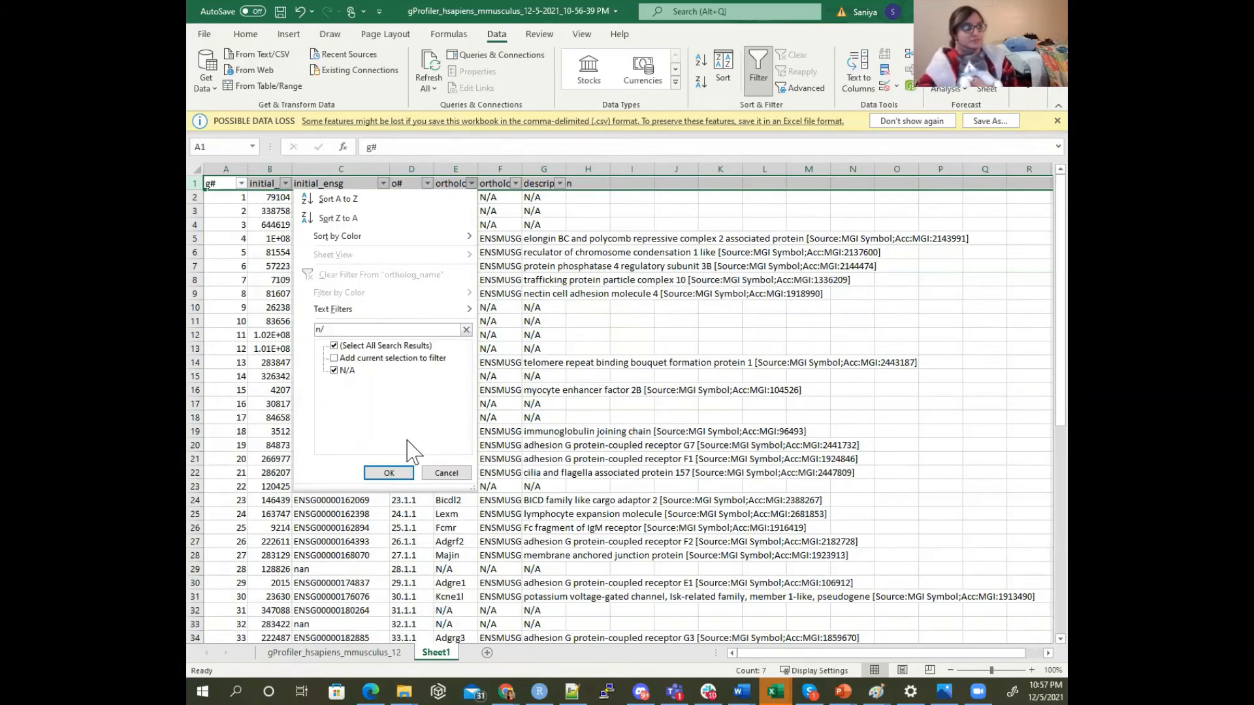
click(404, 474)
Delete all the filtered N/A rows below the header in Sheet1
click(203, 196)
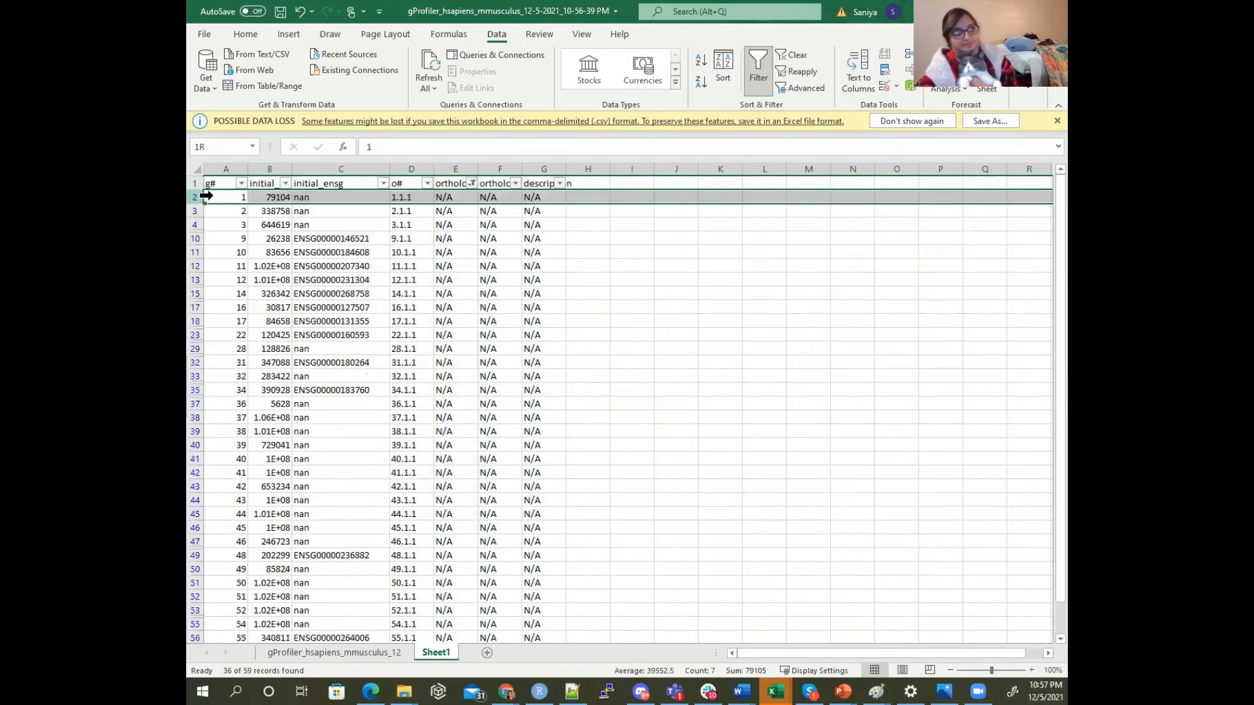
key(ctrl+shift+Down)
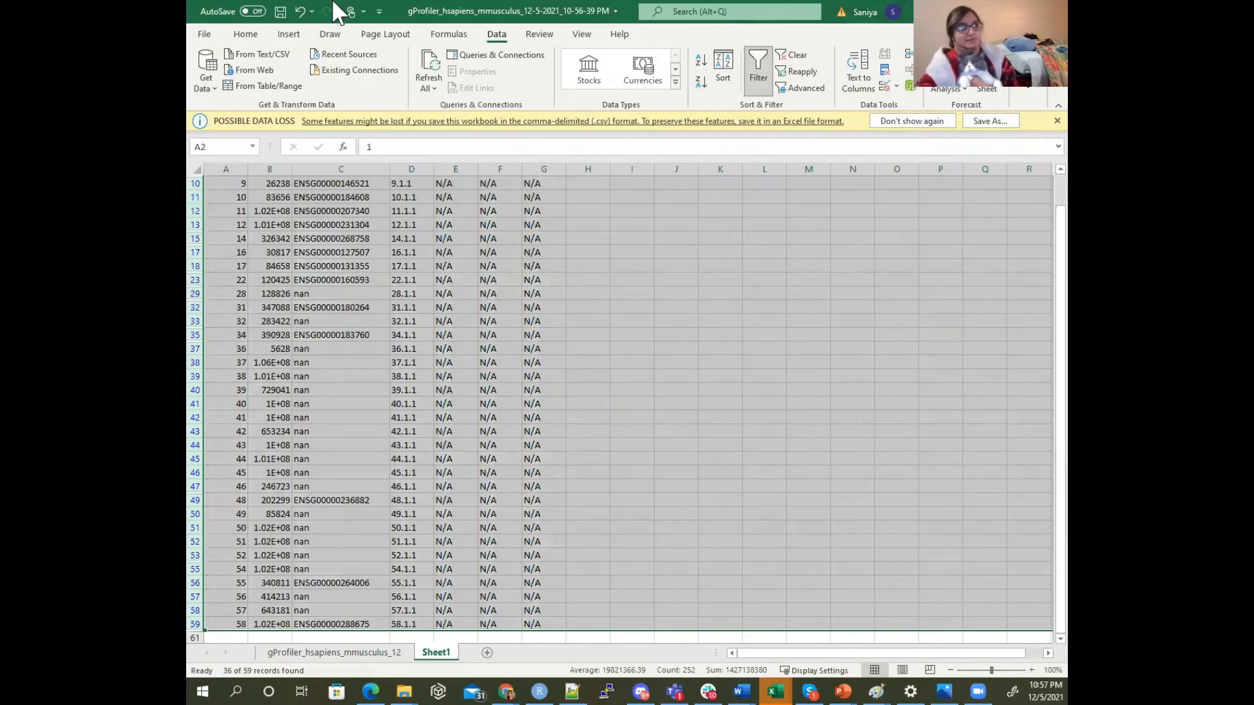
click(246, 34)
click(807, 70)
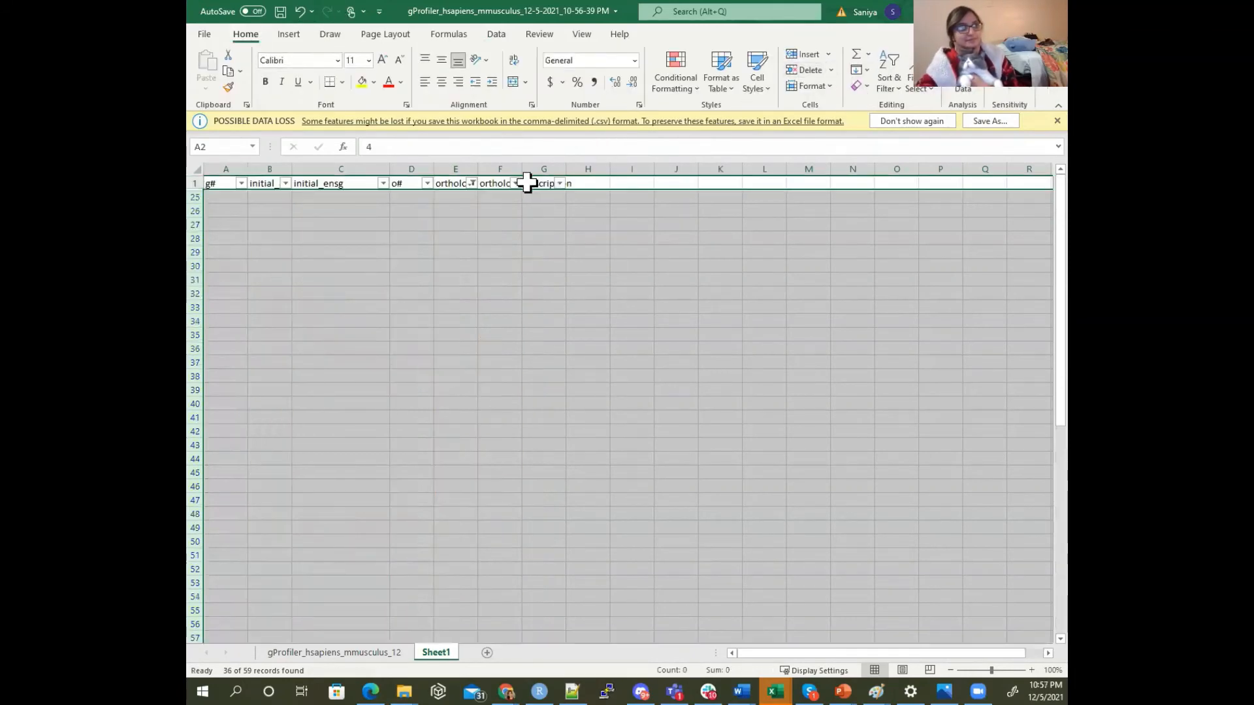
Reset the ortholog_name filter to select all values so the remaining mouse ortholog rows are displayed
click(471, 184)
click(335, 345)
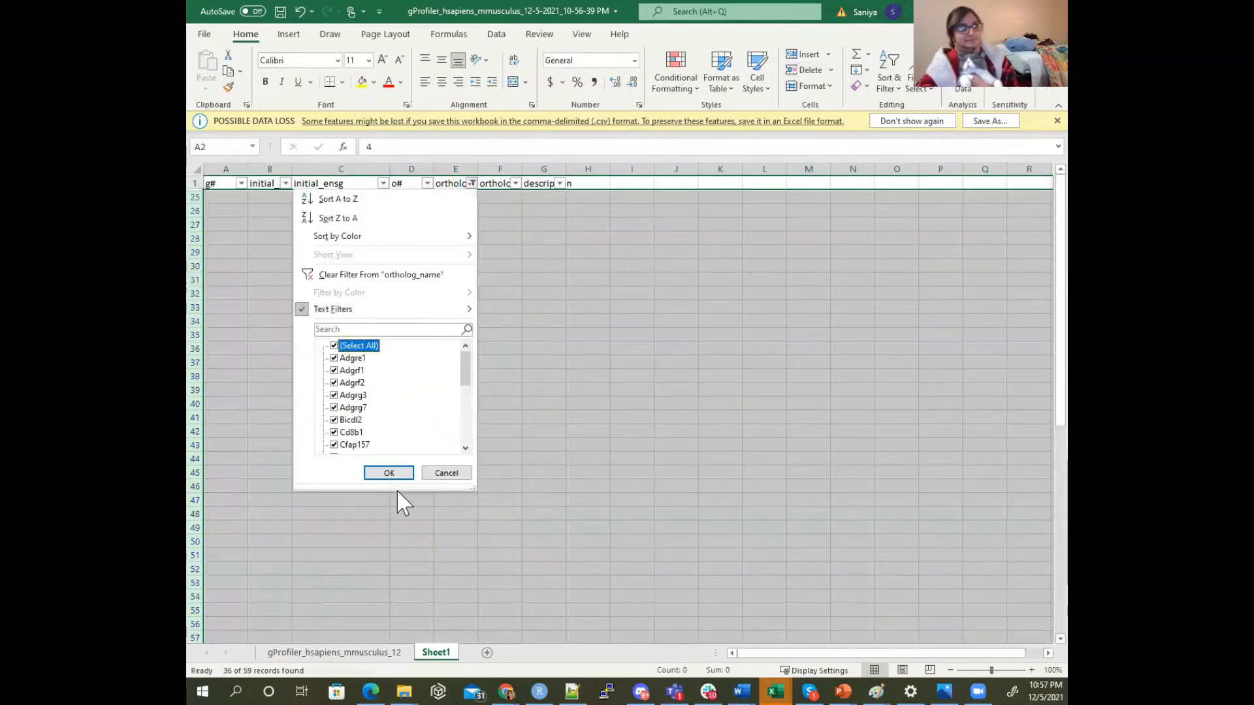
click(396, 476)
click(380, 322)
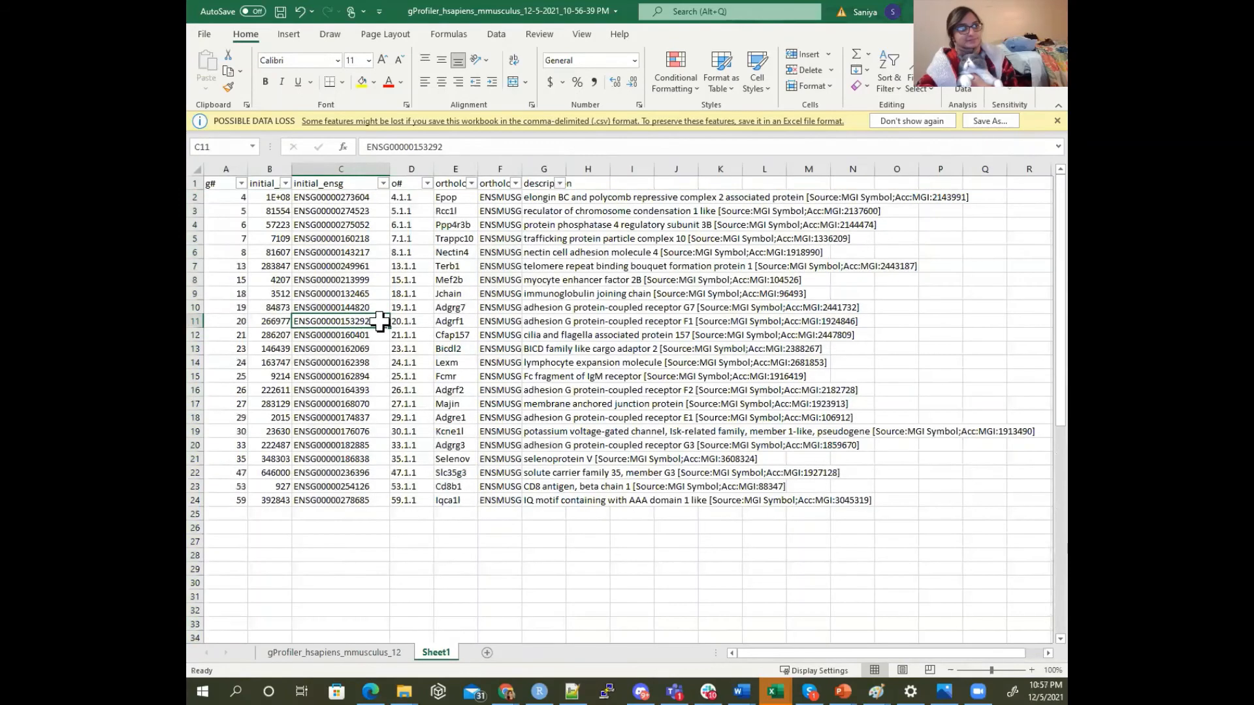
Fit the width of the initial_alias column to its contents so the full Entrez IDs are readable
click(282, 196)
double_click(289, 169)
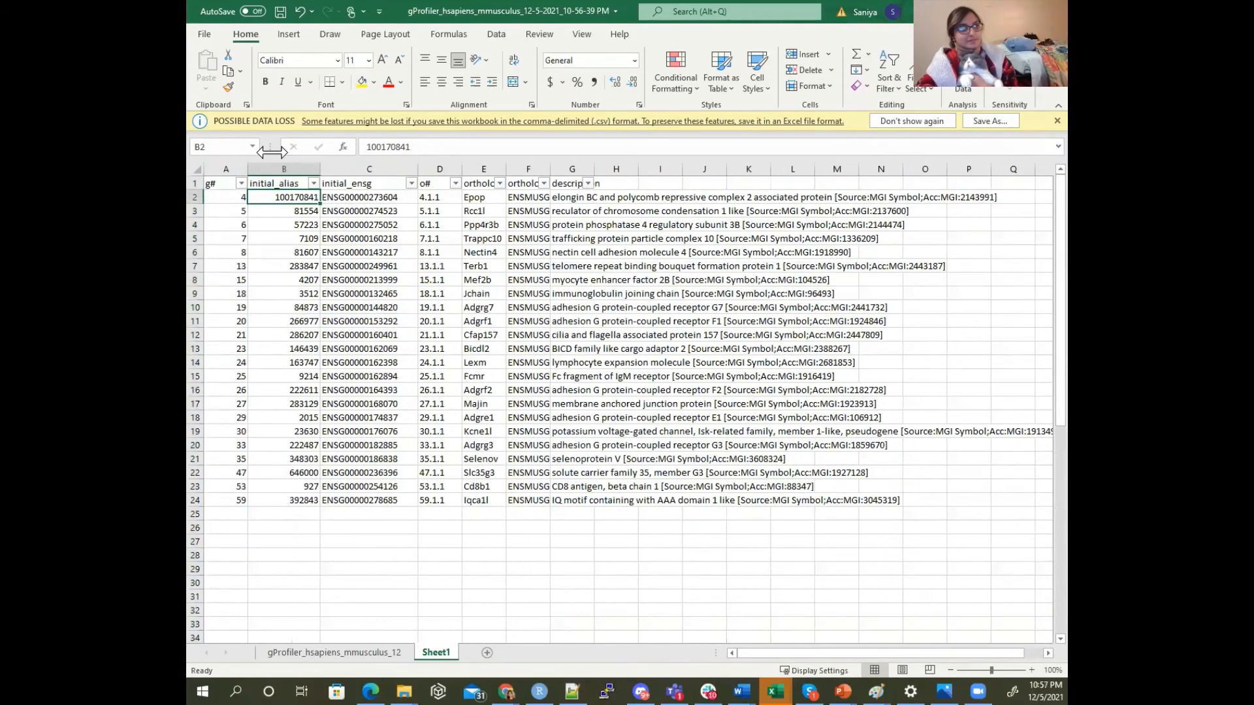
click(288, 486)
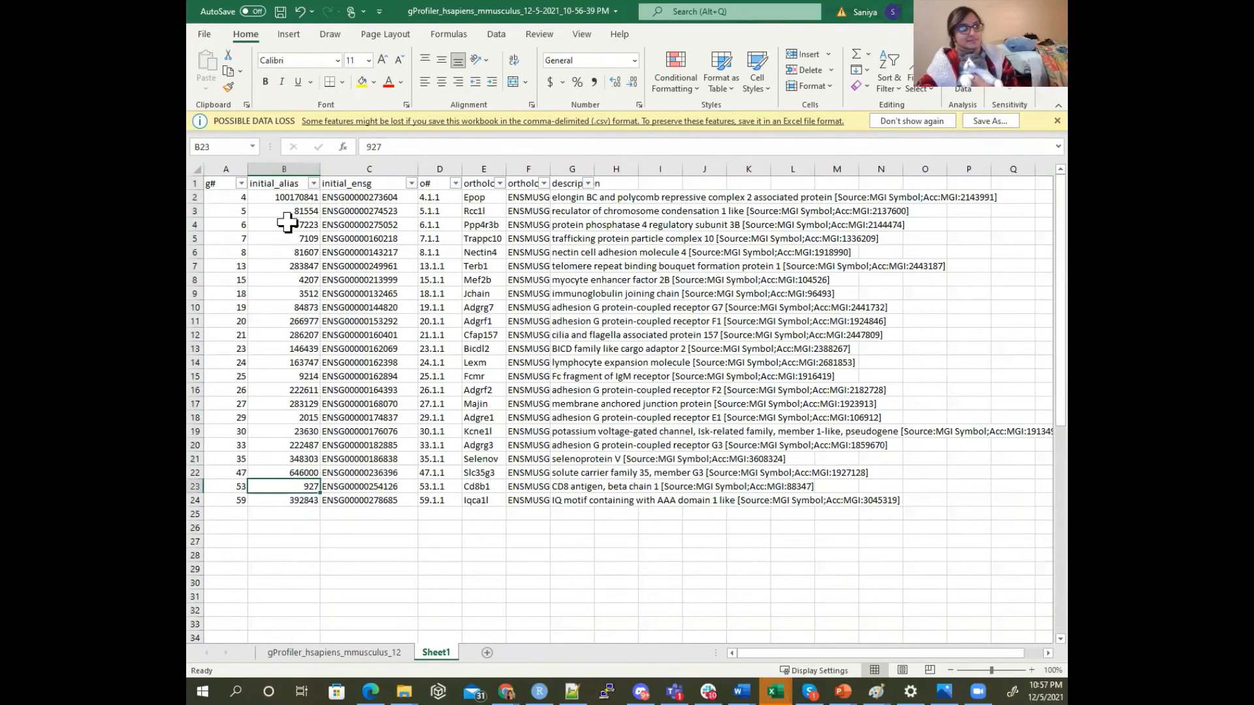
Copy the initial_alias column from Sheet1 into the first column of a new sheet
click(292, 170)
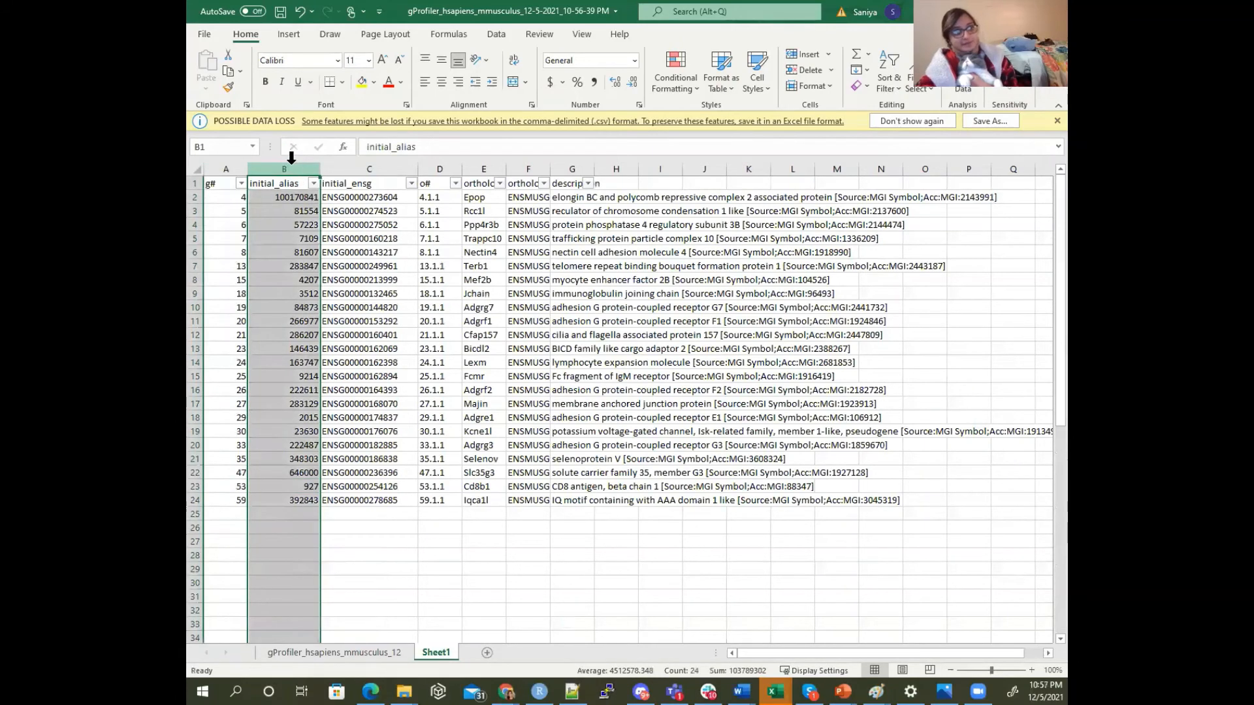
click(229, 71)
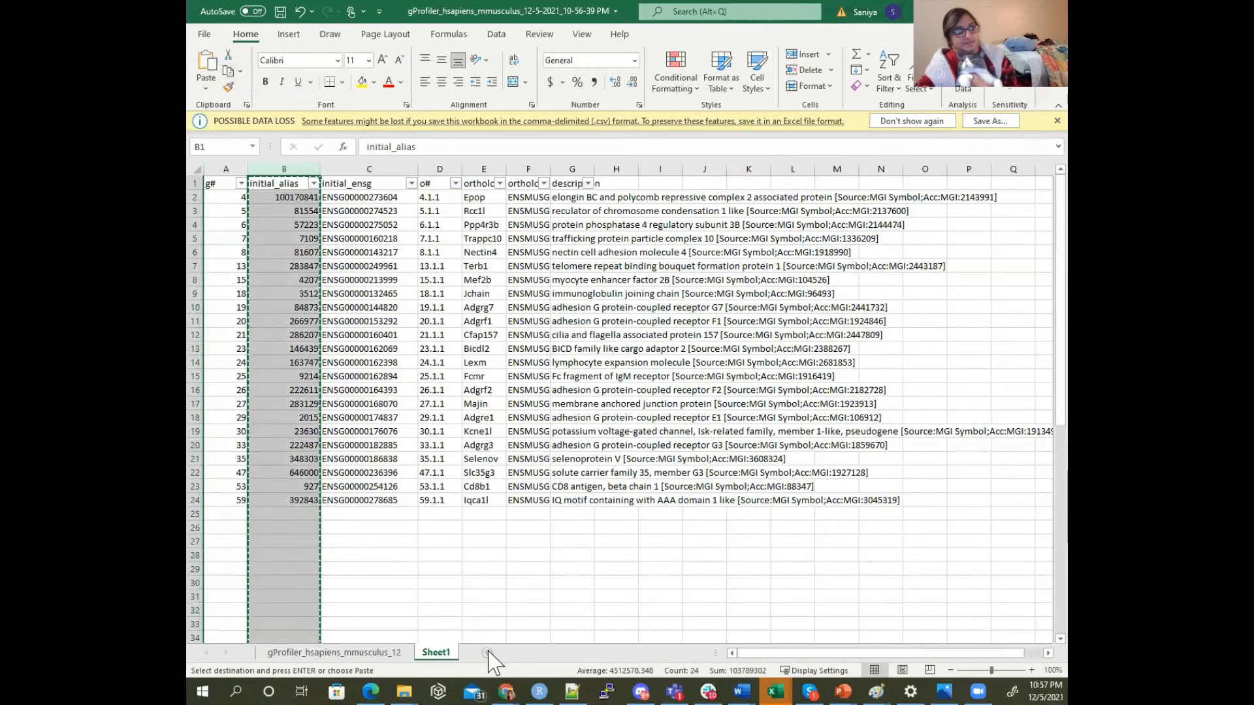
click(486, 652)
click(208, 62)
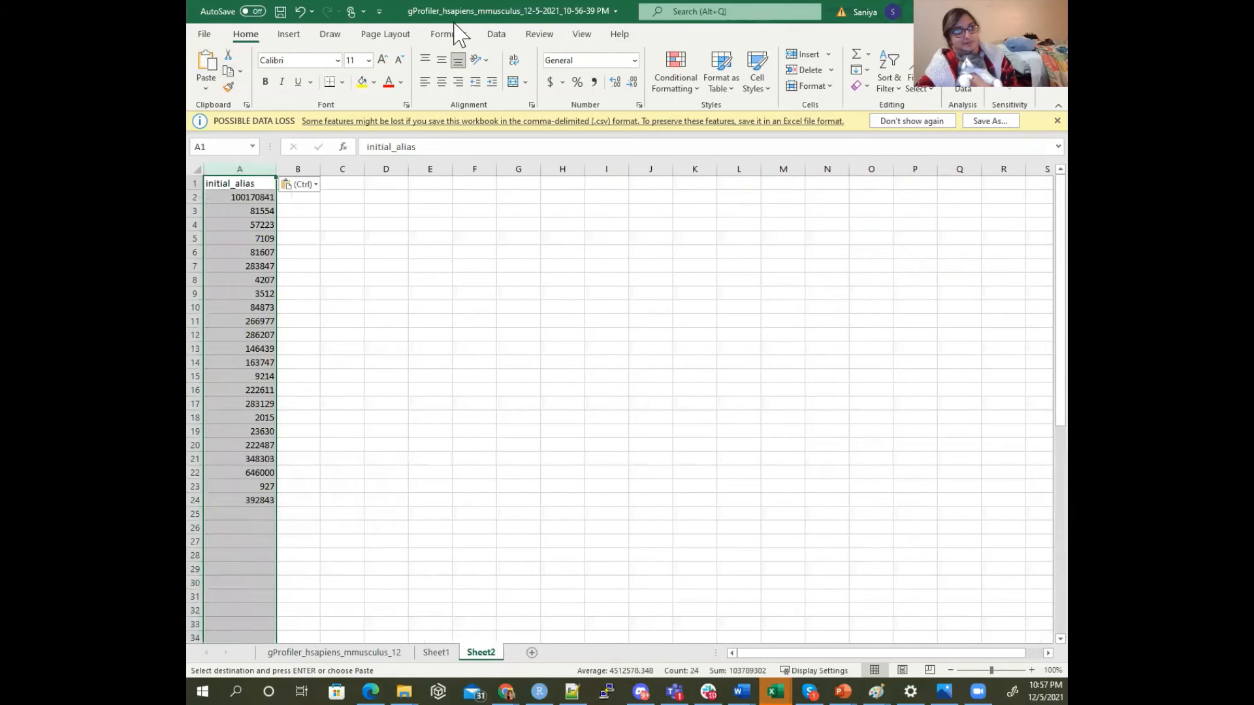
Remove duplicate values from the initial_alias column in Sheet2
click(501, 36)
key(Return)
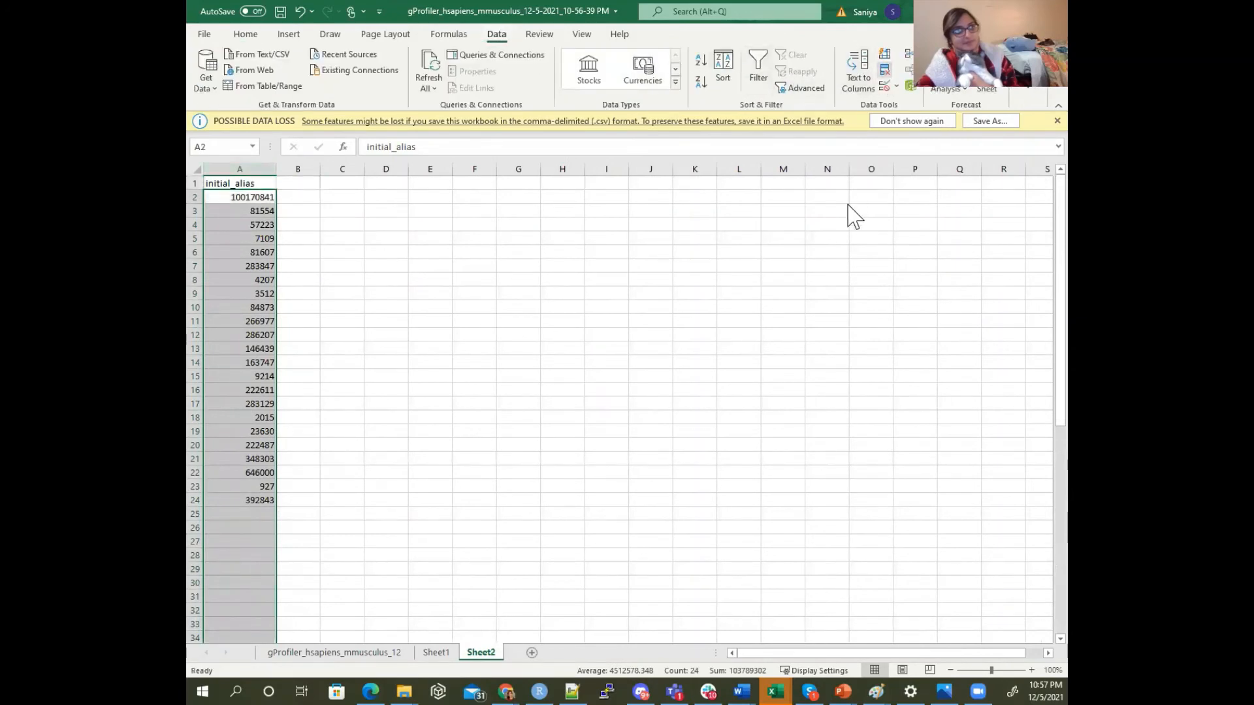
click(784, 444)
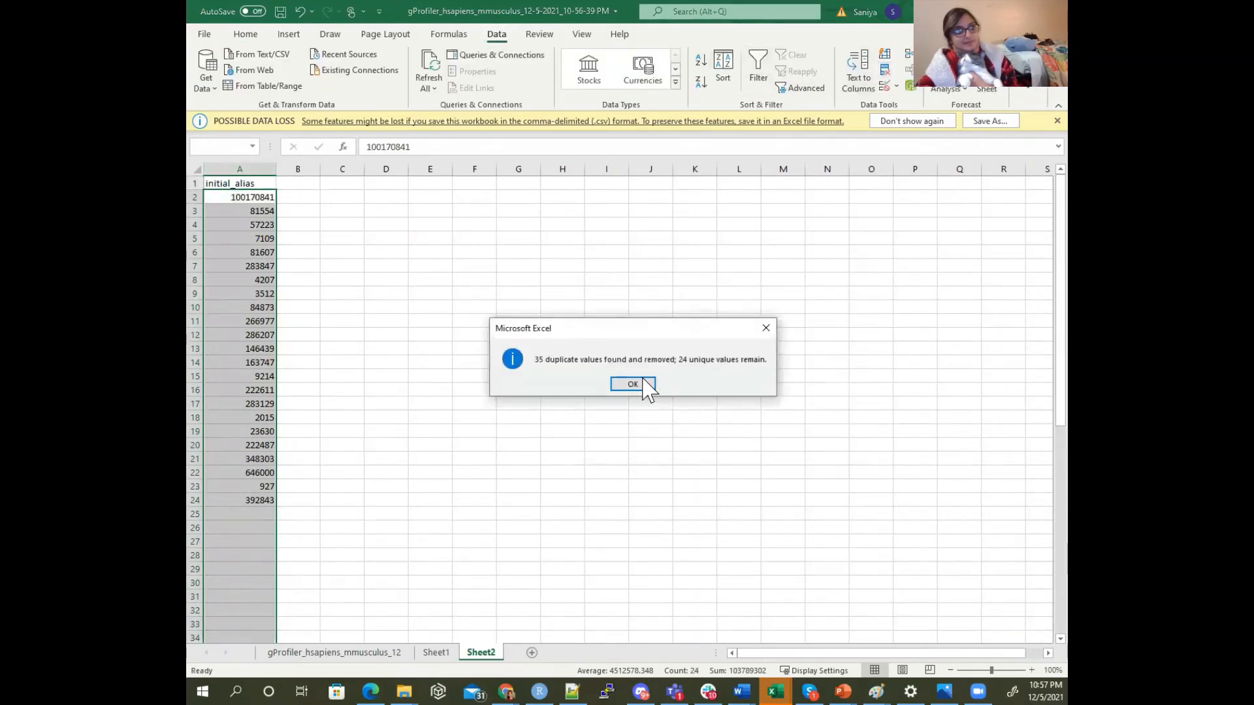
click(637, 386)
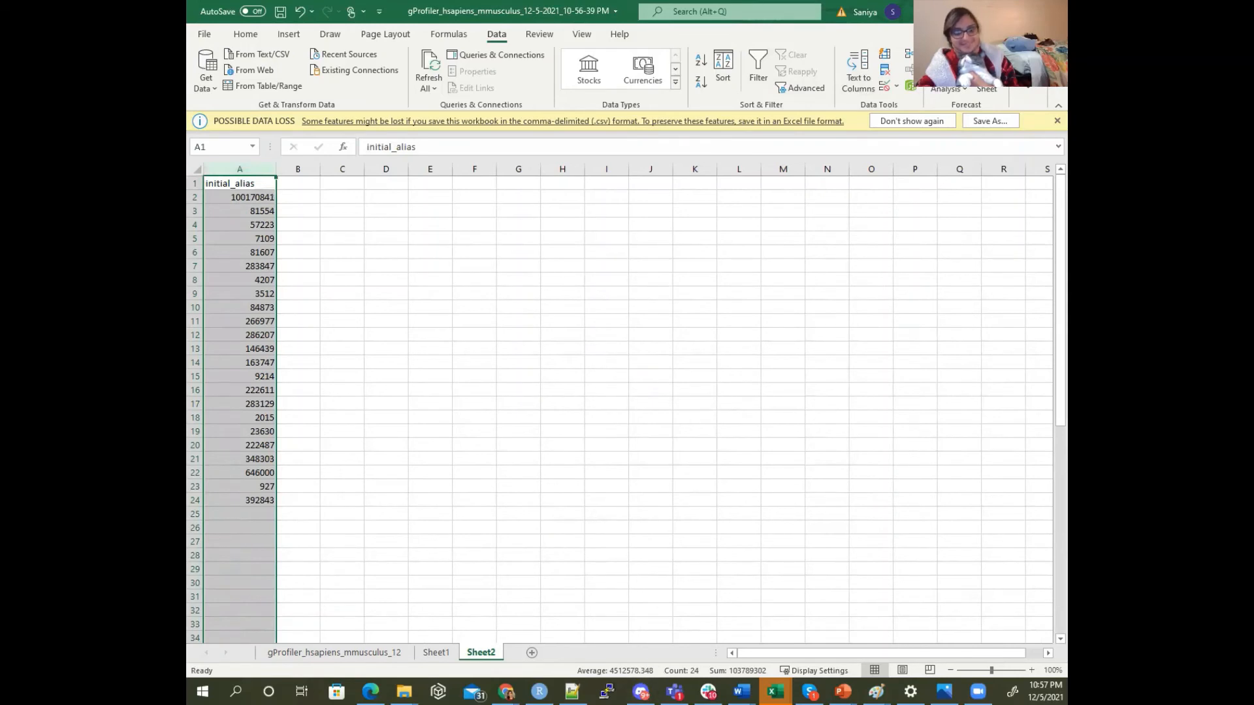
Review the original mouse g:Profiler results alongside the human gene name and cat ortholog_name mapping in Sheet3 of the cat workbook
key(alt+Tab)
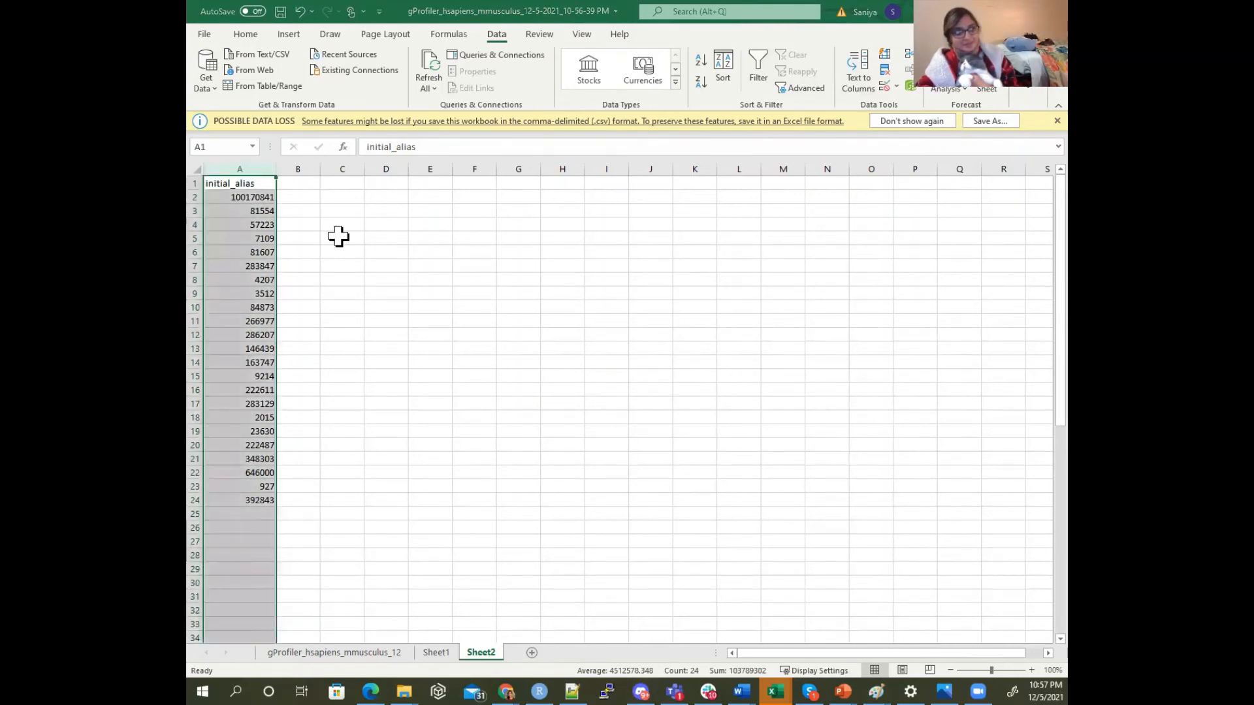
drag(256, 197, 240, 505)
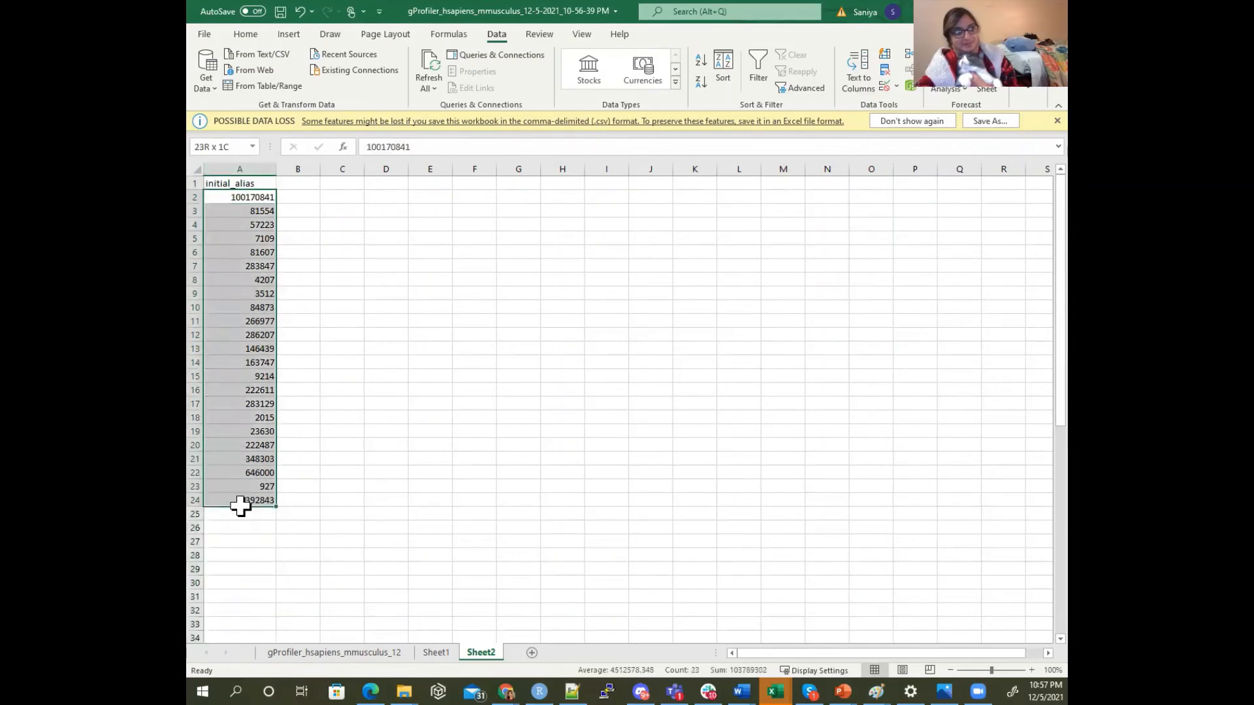
click(394, 653)
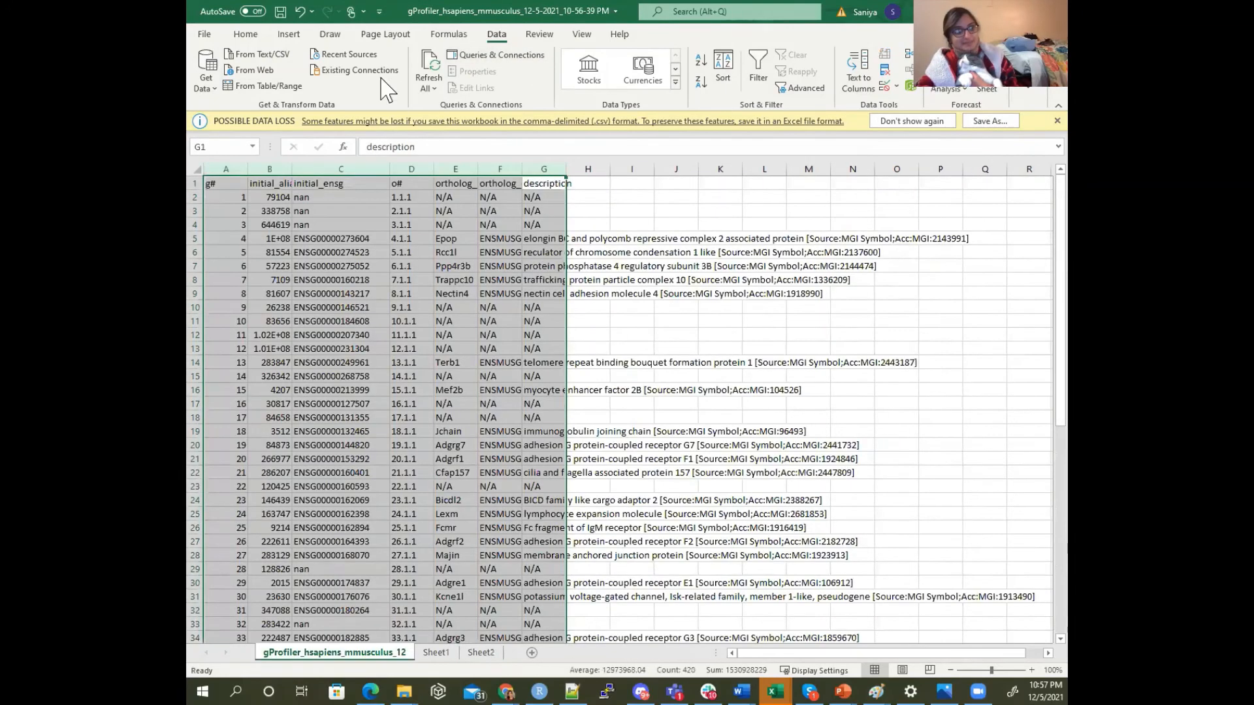
click(526, 347)
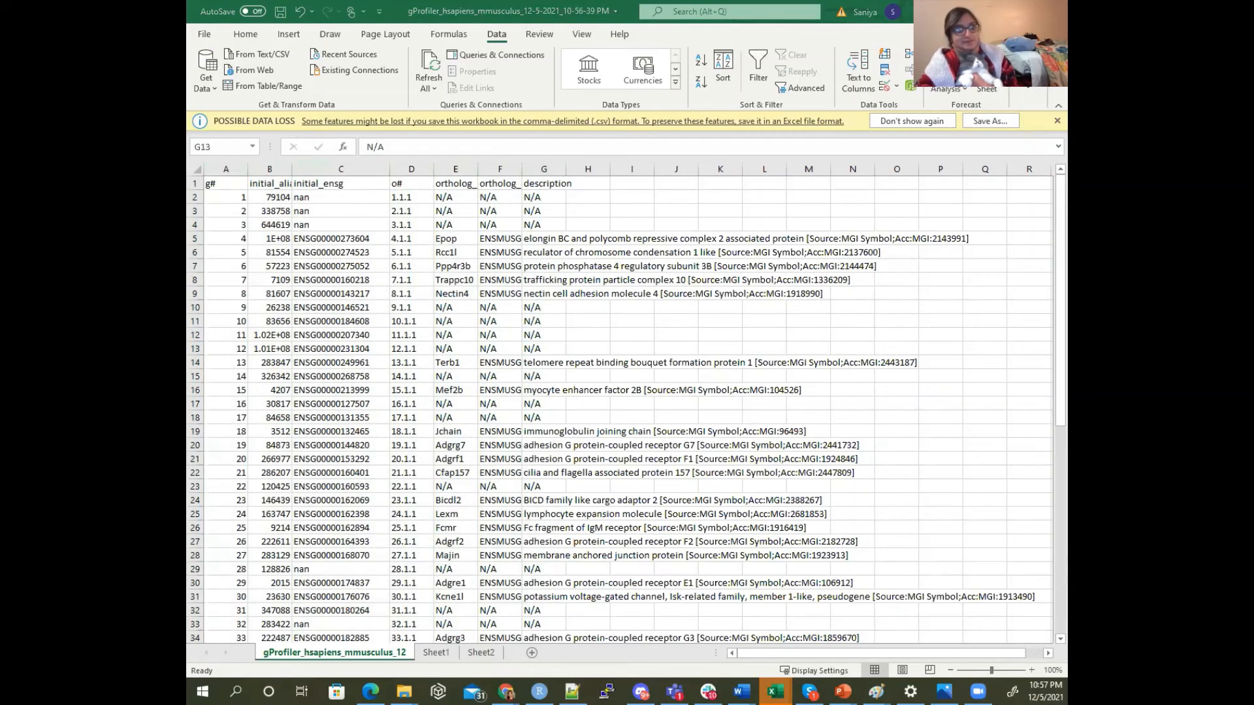
key(alt+Tab)
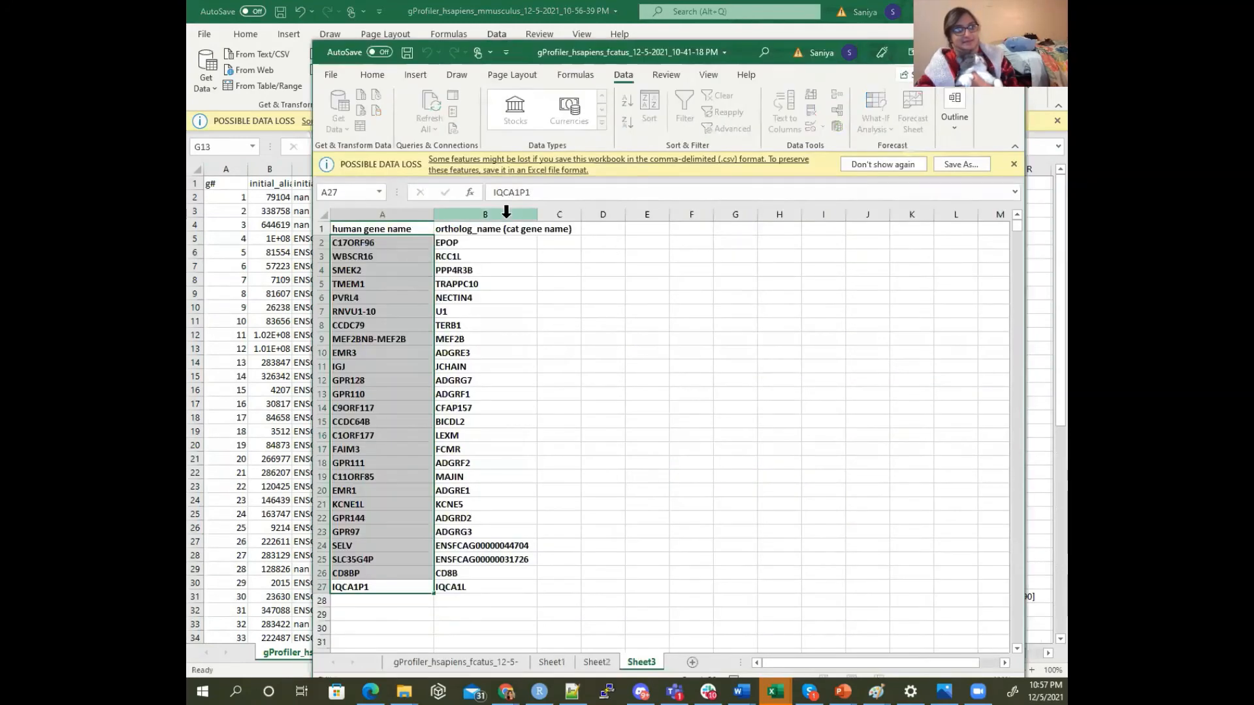
click(485, 214)
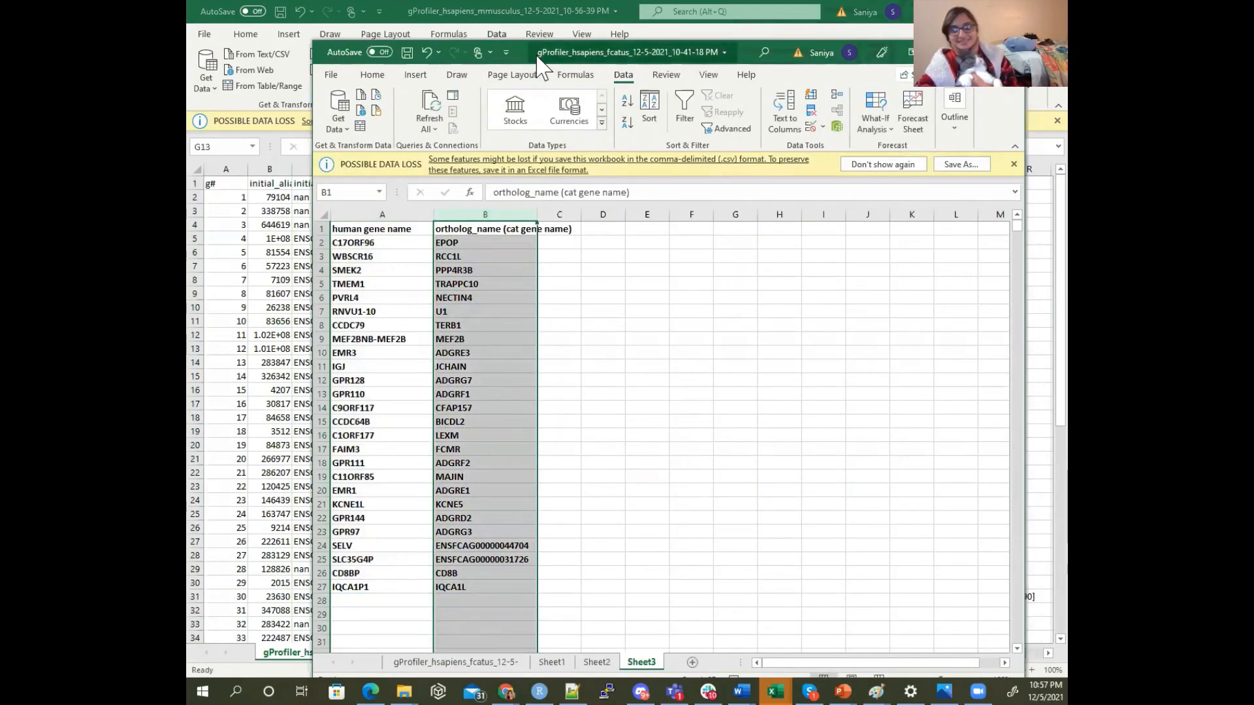
key(alt+Tab)
scroll(868, 456, down, 9)
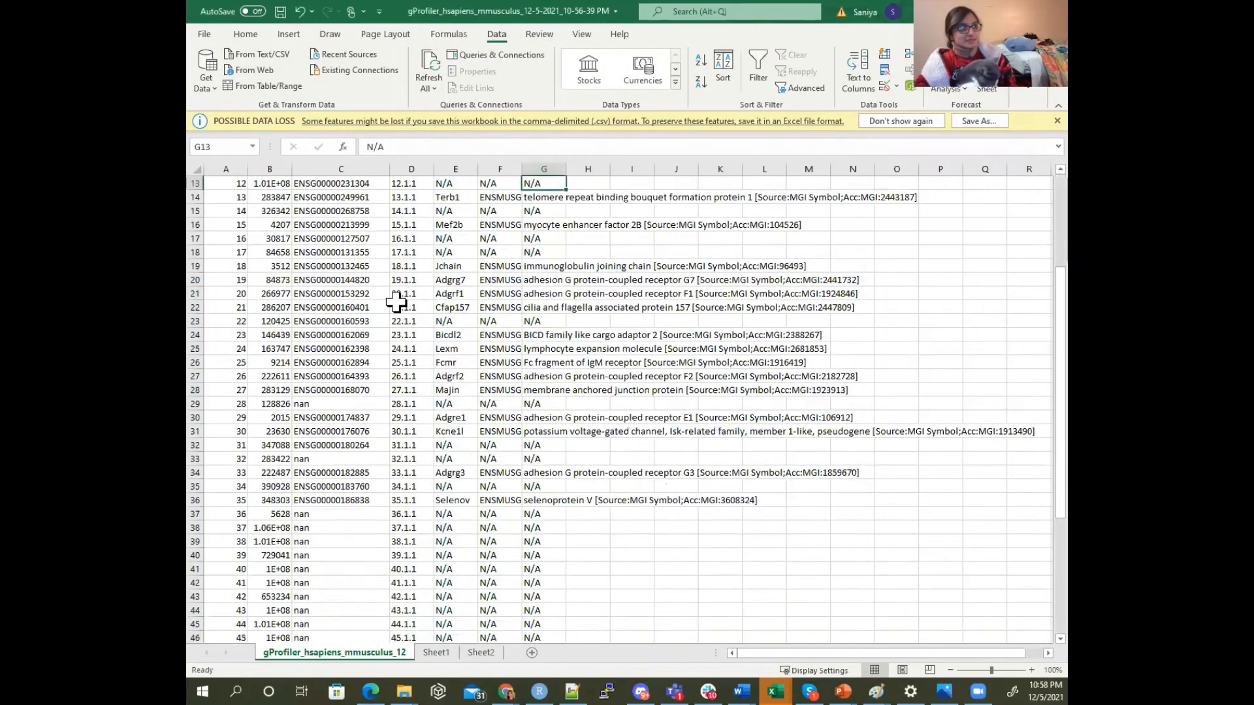
Select the Entrez IDs below the initial_alias header in Sheet2 of the mouse workbook
click(465, 653)
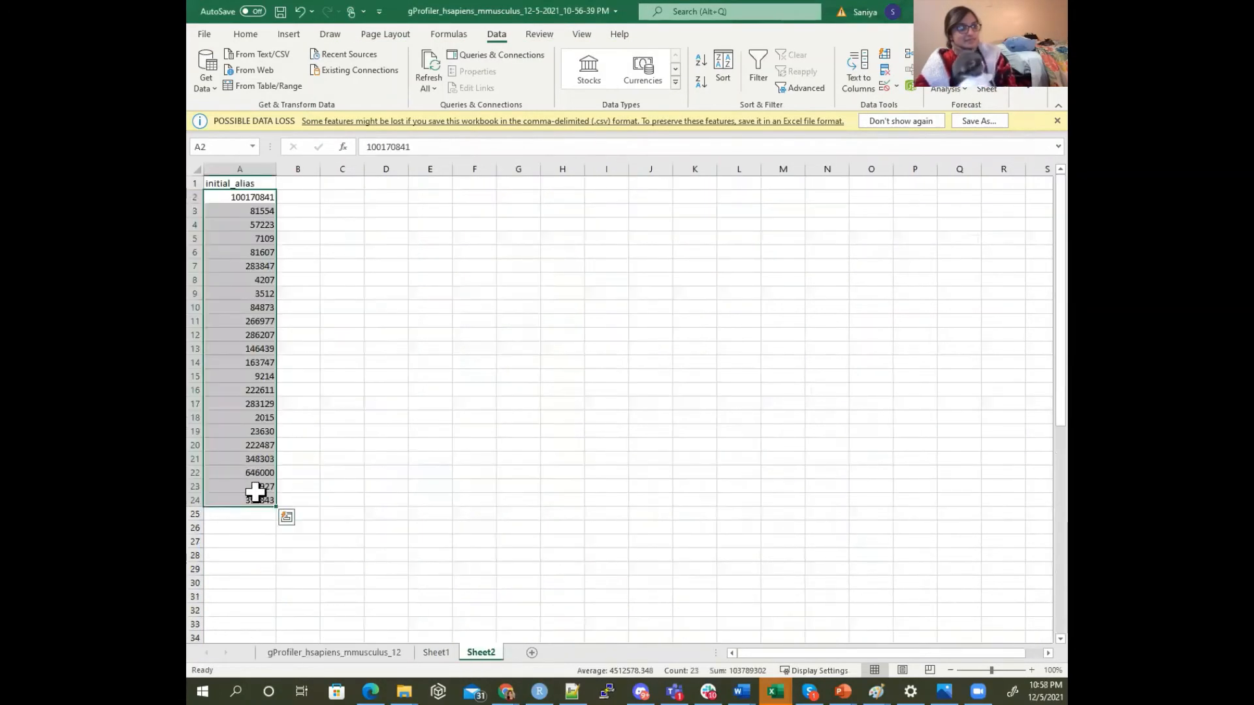
drag(259, 501, 260, 225)
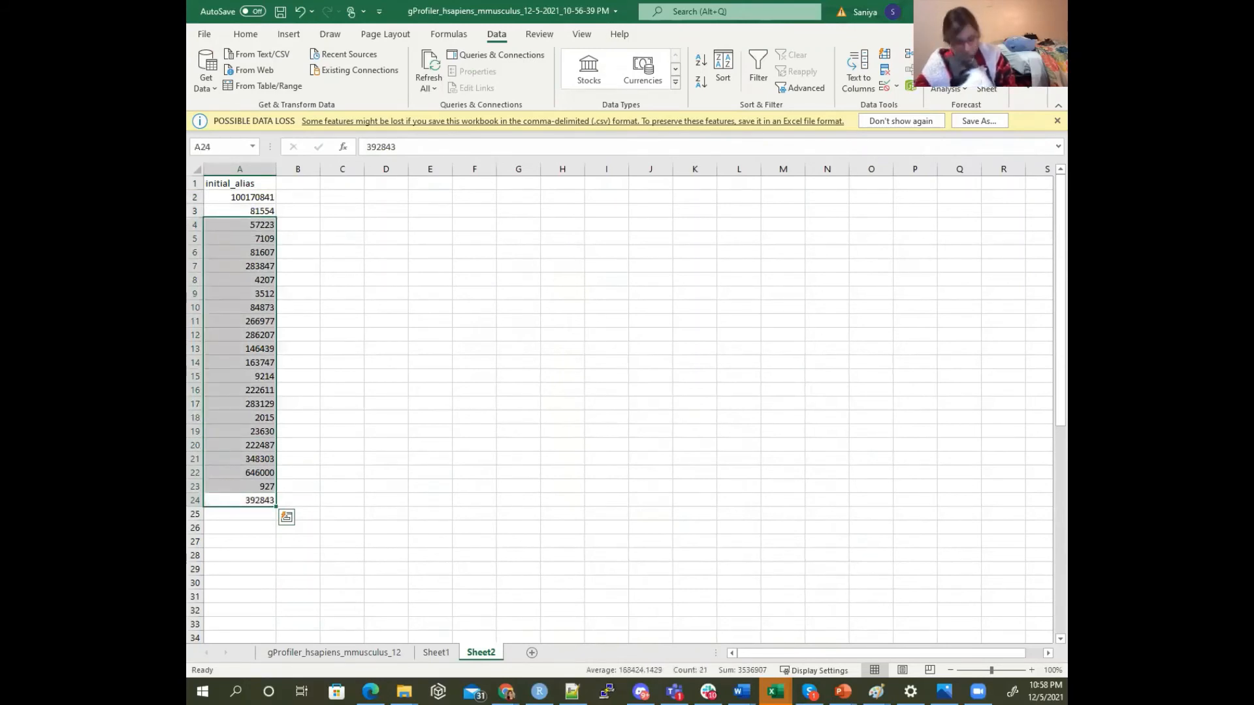